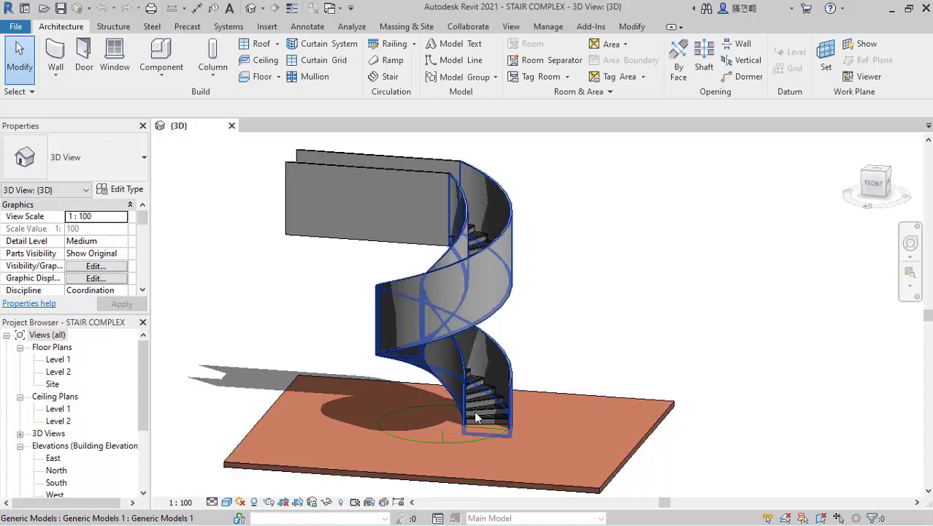
Switch from the finished spiral stair in STAIR COMPLEX to the Level 1 floor plan of Project1
{"action": "middle_click_drag", "start_coordinate": [510, 396], "coordinate": [539, 374], "text": "shift"}
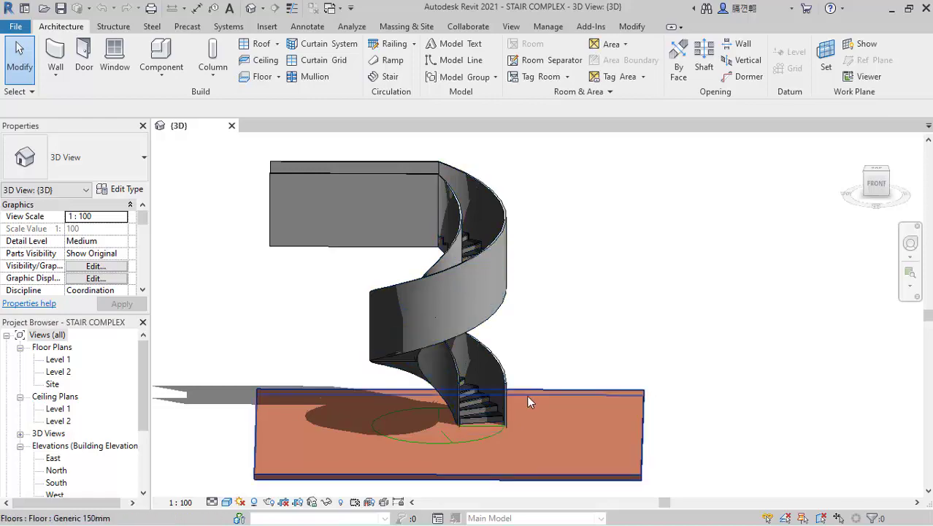
{"action": "key", "text": "alt+Tab"}
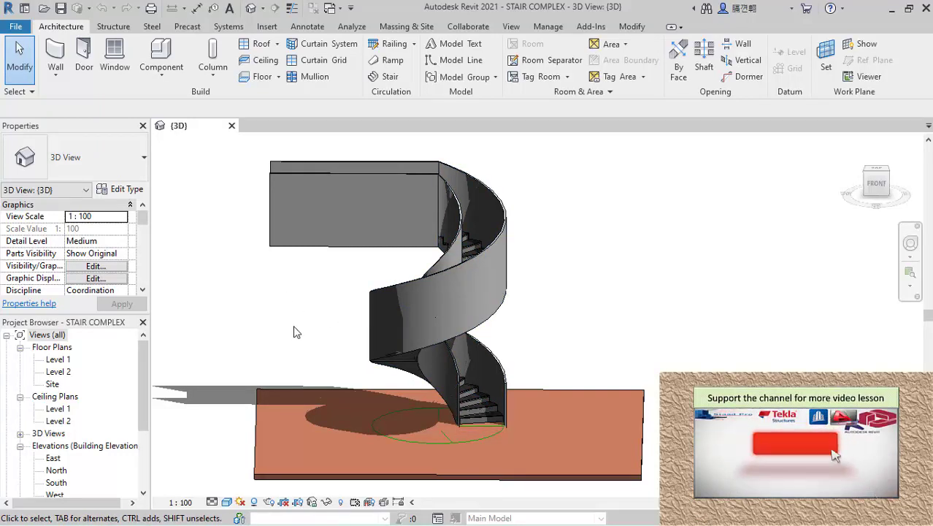
{"action": "key", "text": "ctrl+Tab"}
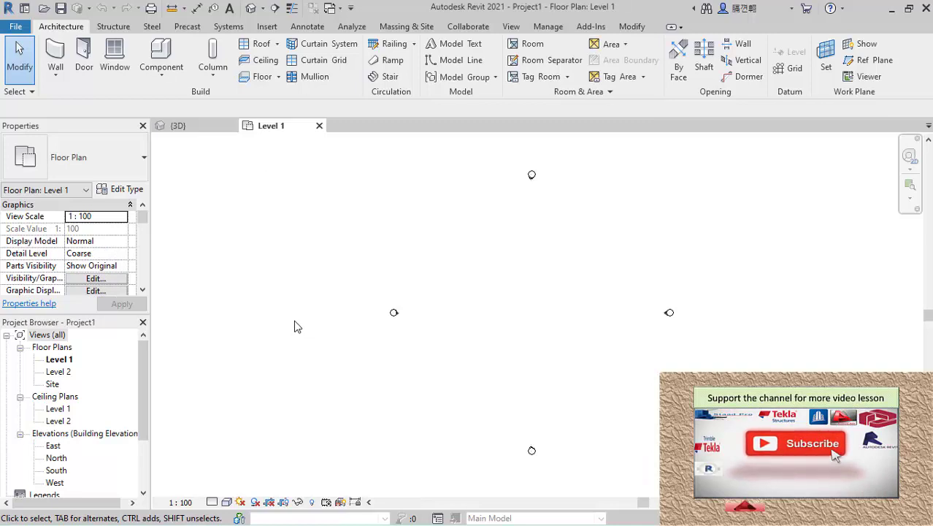
Draw a model line circle with a radius of about 4000 mm centred between the four elevation markers
{"action": "scroll", "coordinate": [566, 307], "scroll_direction": "up", "scroll_amount": 1}
{"action": "scroll", "coordinate": [562, 275], "scroll_direction": "up", "scroll_amount": 1}
{"action": "scroll", "coordinate": [458, 306], "scroll_direction": "down", "scroll_amount": 2}
{"action": "scroll", "coordinate": [533, 317], "scroll_direction": "up", "scroll_amount": 1}
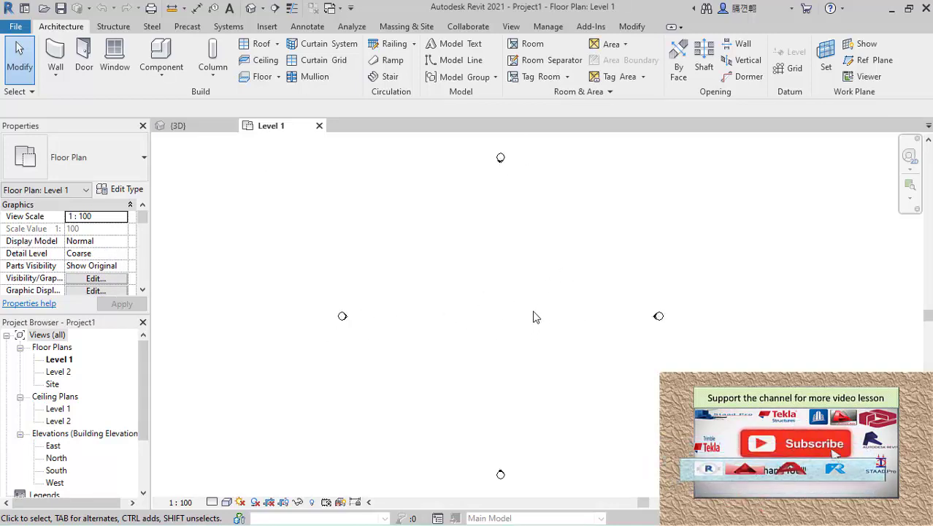
{"action": "left_click", "coordinate": [454, 60]}
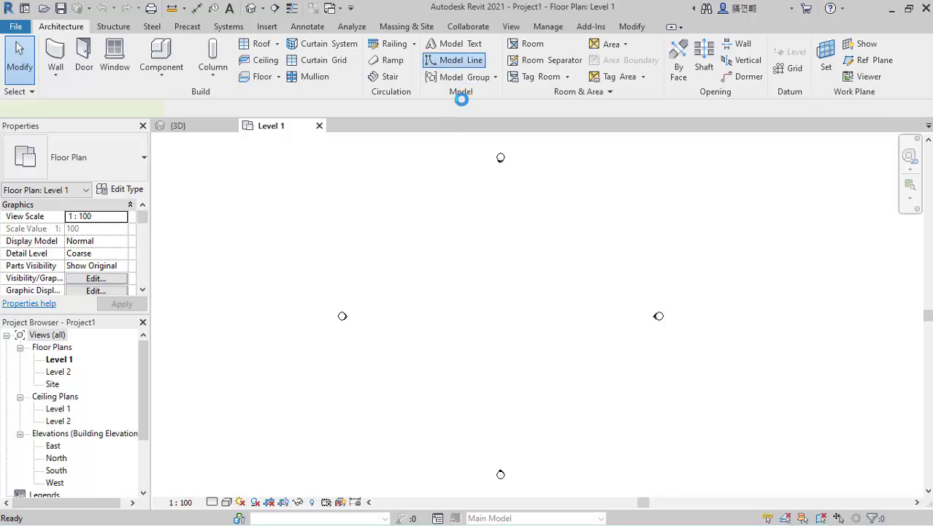
{"action": "left_click", "coordinate": [606, 44]}
{"action": "scroll", "coordinate": [502, 366], "scroll_direction": "up", "scroll_amount": 1}
{"action": "left_click", "coordinate": [495, 309]}
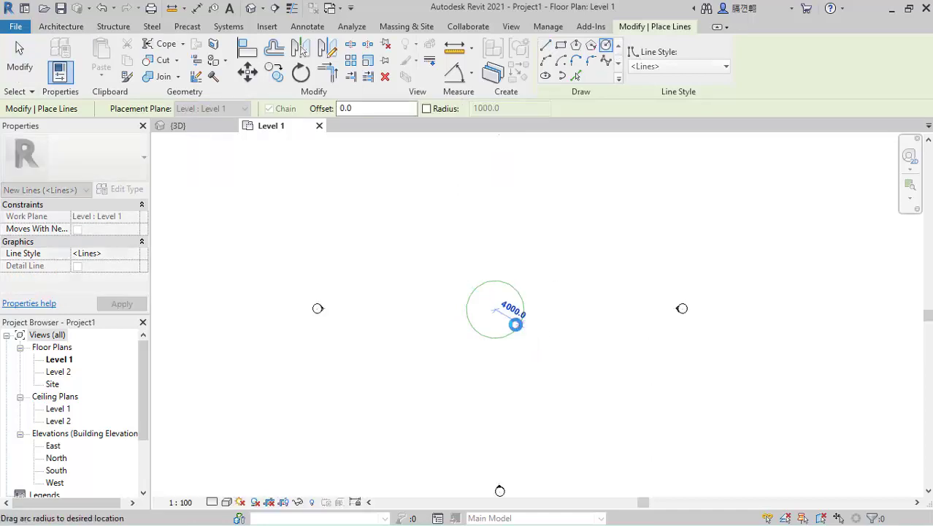
{"action": "left_click", "coordinate": [512, 320]}
Set the circle's radius to 600 mm
{"action": "left_click", "coordinate": [497, 289]}
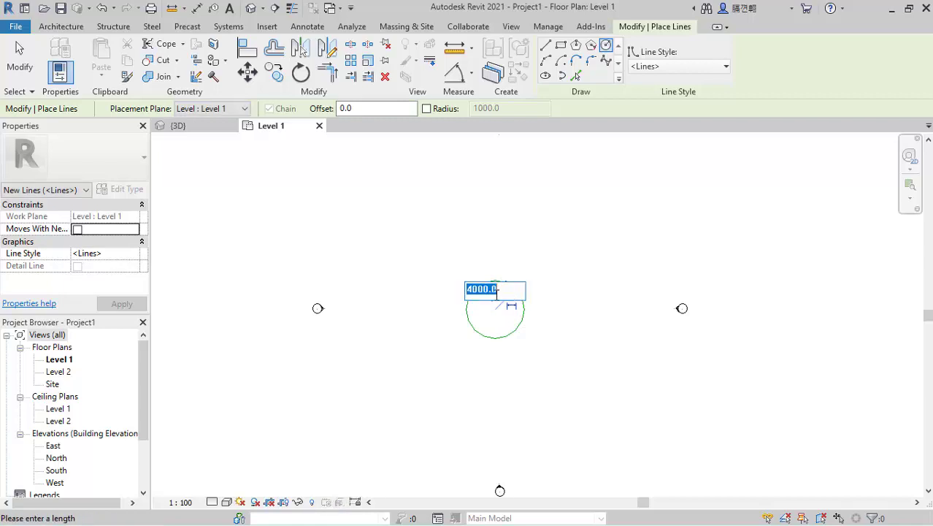
{"action": "type", "text": "60"}
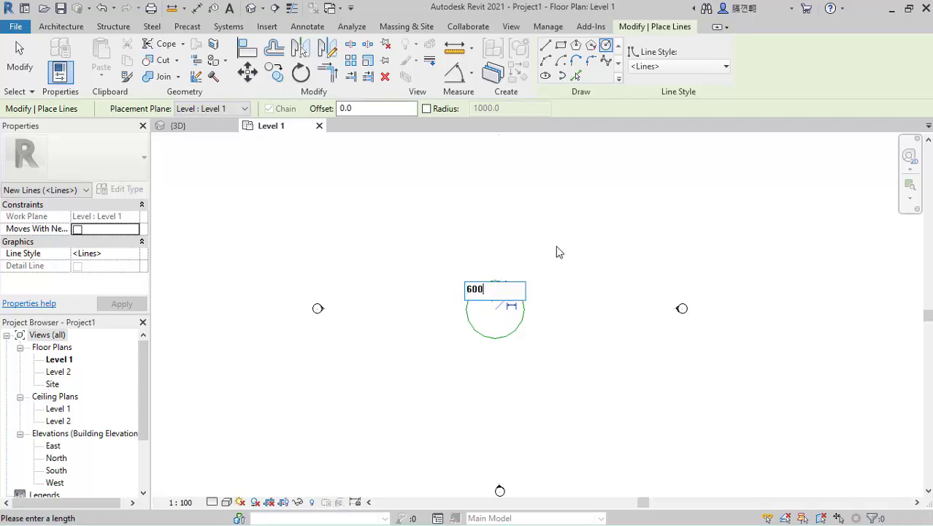
{"action": "type", "text": "0"}
{"action": "key", "text": "Return"}
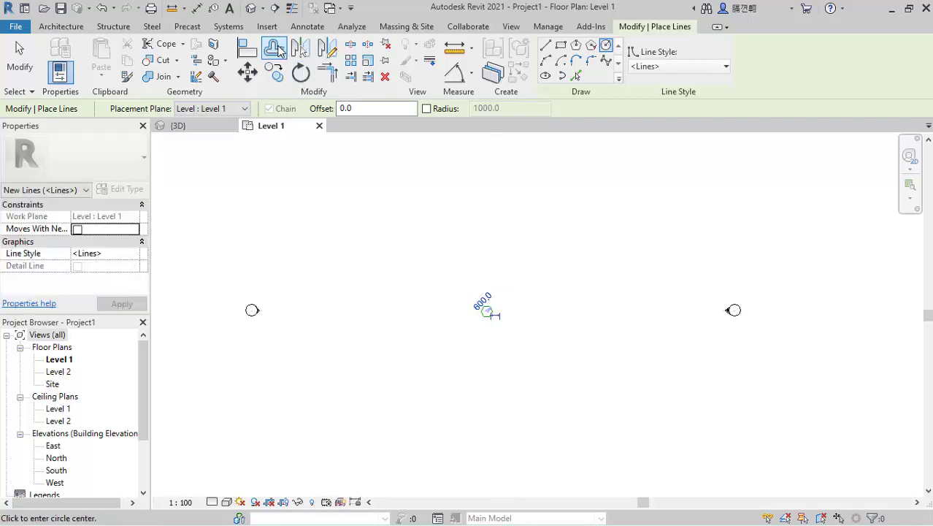
Offset a copy of the circle outward by 1200 mm to form a larger concentric circle
{"action": "left_click", "coordinate": [275, 48]}
{"action": "double_click", "coordinate": [210, 108]}
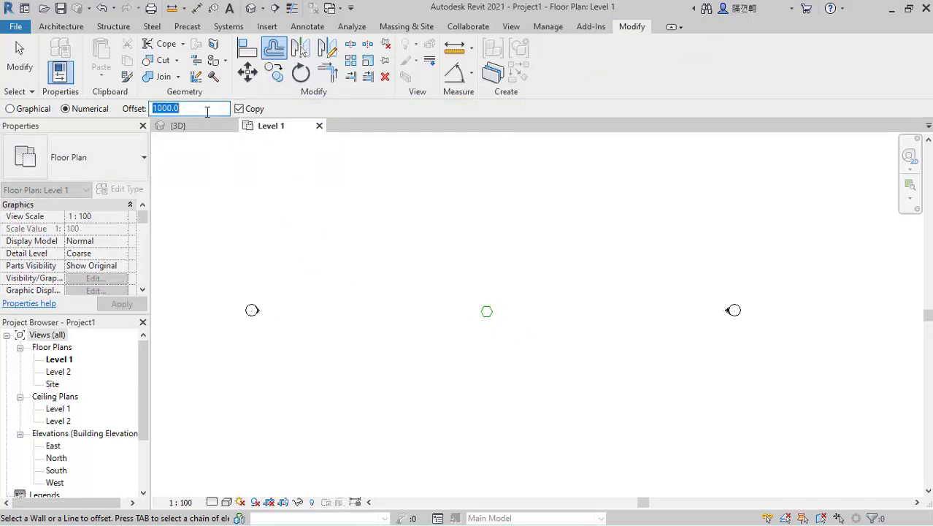
{"action": "type", "text": "1200"}
{"action": "scroll", "coordinate": [479, 332], "scroll_direction": "up", "scroll_amount": 1}
{"action": "scroll", "coordinate": [481, 327], "scroll_direction": "up", "scroll_amount": 2}
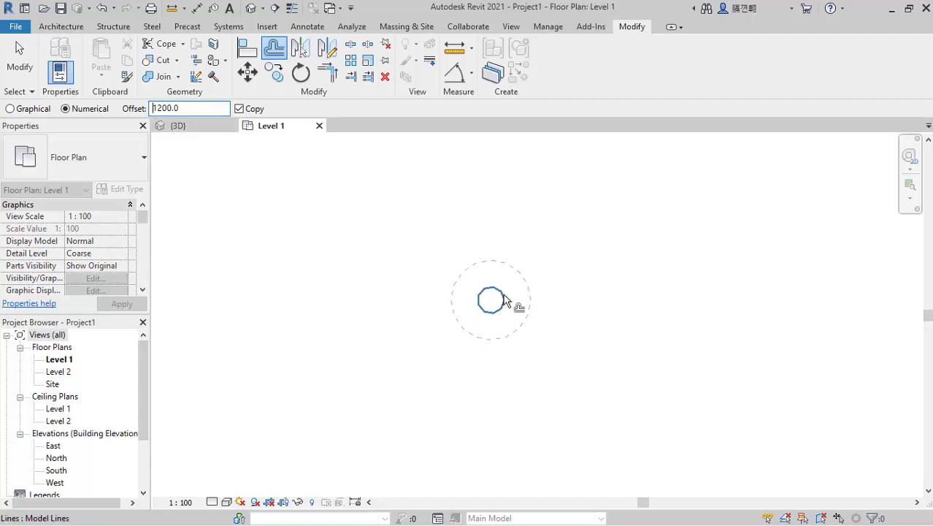
{"action": "left_click", "coordinate": [494, 321]}
{"action": "scroll", "coordinate": [496, 329], "scroll_direction": "up", "scroll_amount": 2}
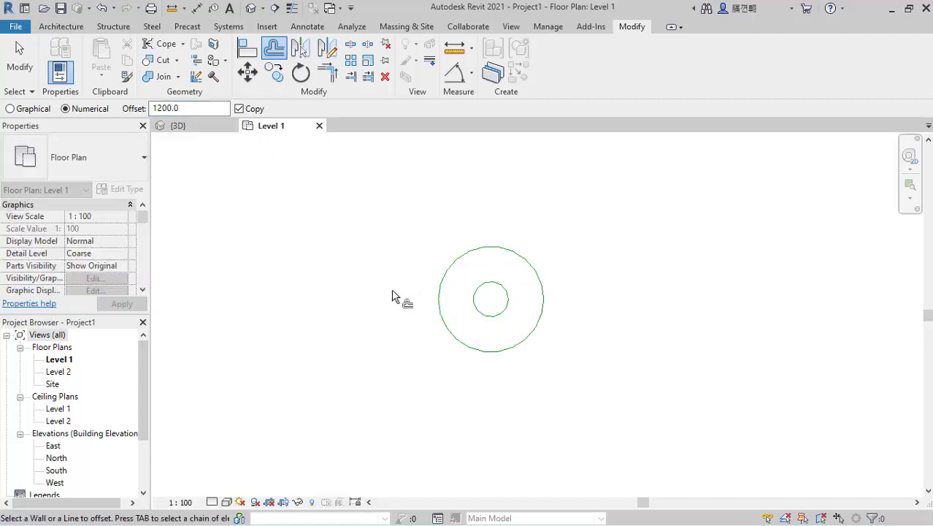
Draw a model line about 1210 mm long at 30° from the inner circle's upper right side to the outer circle
{"action": "left_click", "coordinate": [61, 26]}
{"action": "left_click", "coordinate": [20, 59]}
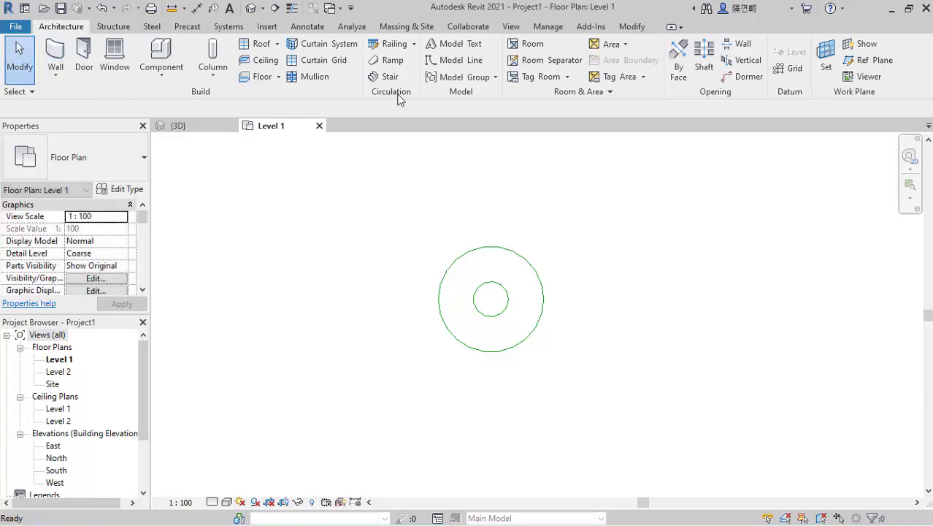
{"action": "left_click", "coordinate": [478, 64]}
{"action": "scroll", "coordinate": [508, 329], "scroll_direction": "up", "scroll_amount": 2}
{"action": "scroll", "coordinate": [508, 225], "scroll_direction": "down", "scroll_amount": 1}
{"action": "scroll", "coordinate": [511, 278], "scroll_direction": "up", "scroll_amount": 3}
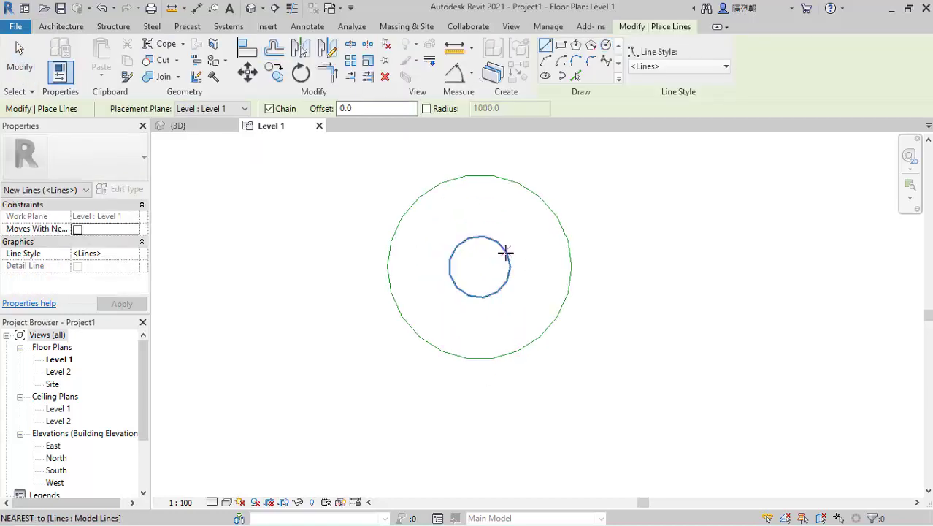
{"action": "scroll", "coordinate": [510, 264], "scroll_direction": "up", "scroll_amount": 1}
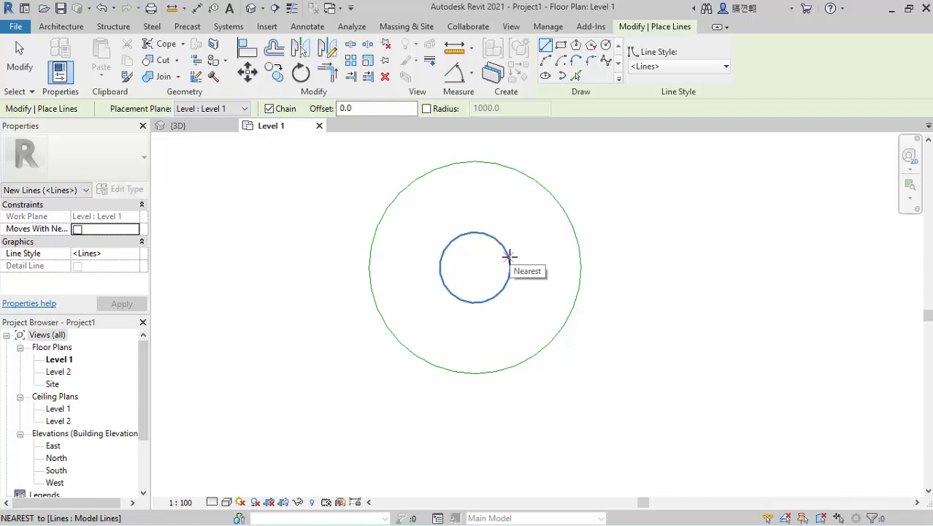
{"action": "left_click", "coordinate": [509, 255]}
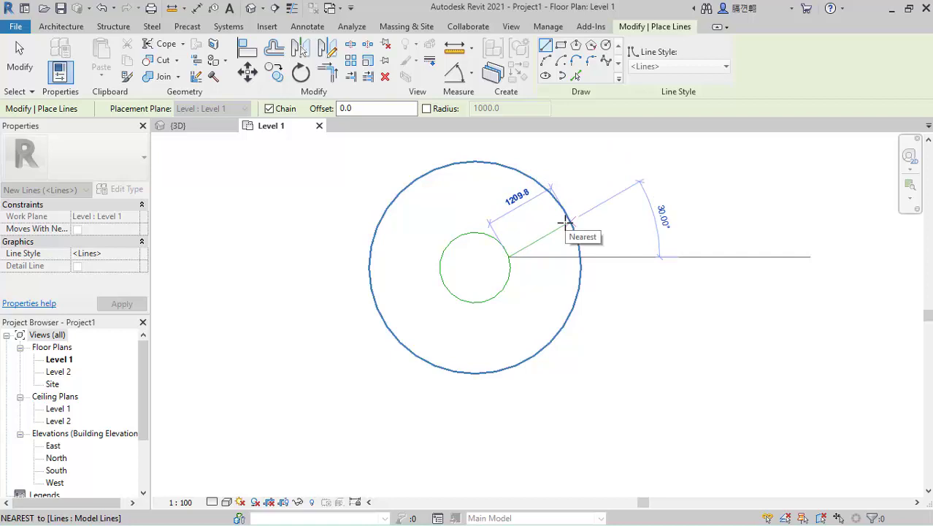
{"action": "left_click", "coordinate": [568, 222]}
{"action": "key", "text": "Escape"}
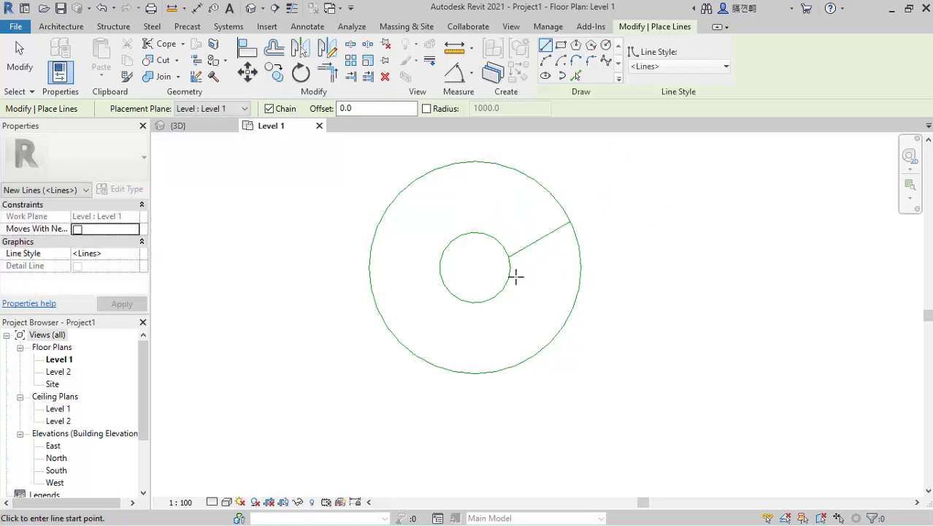
Draw a line at about 26° between the circles, just below the first connecting line, and delete that first line
{"action": "scroll", "coordinate": [510, 270], "scroll_direction": "up", "scroll_amount": 4}
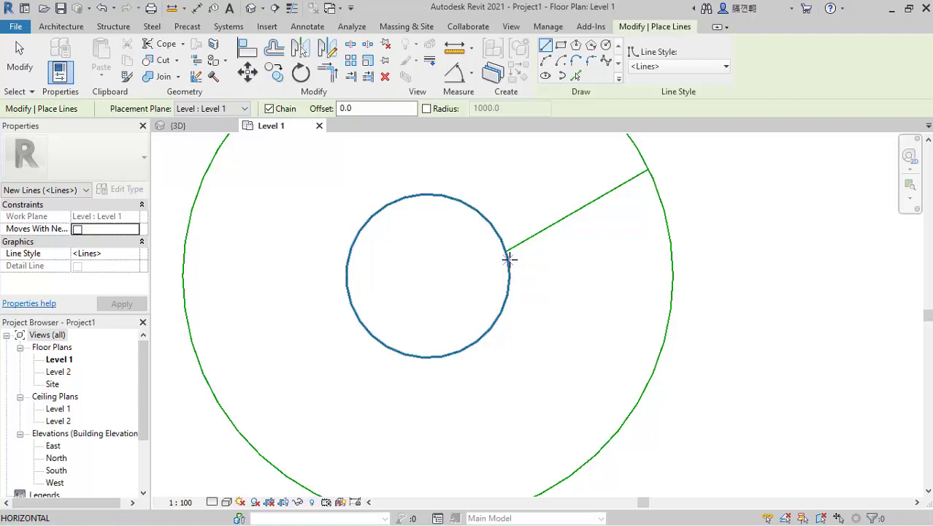
{"action": "left_click", "coordinate": [509, 258]}
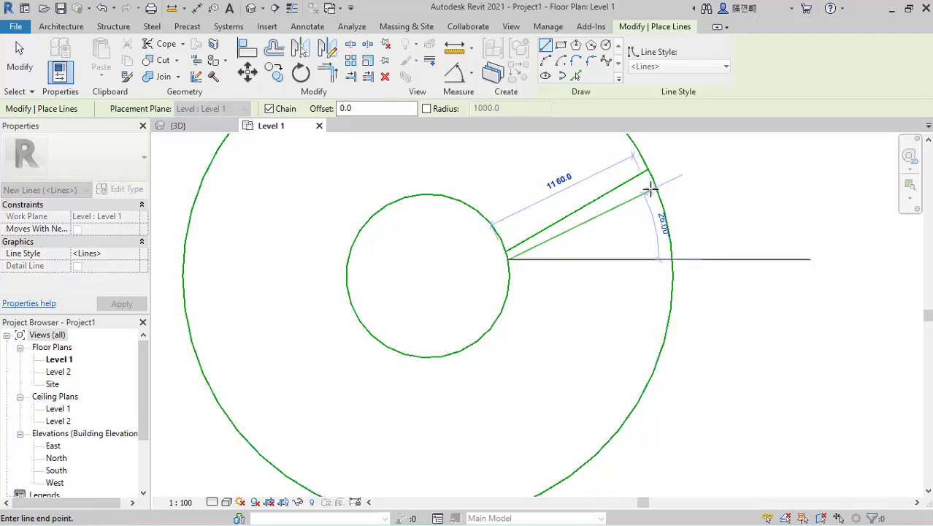
{"action": "left_click", "coordinate": [656, 188]}
{"action": "key", "text": "Escape"}
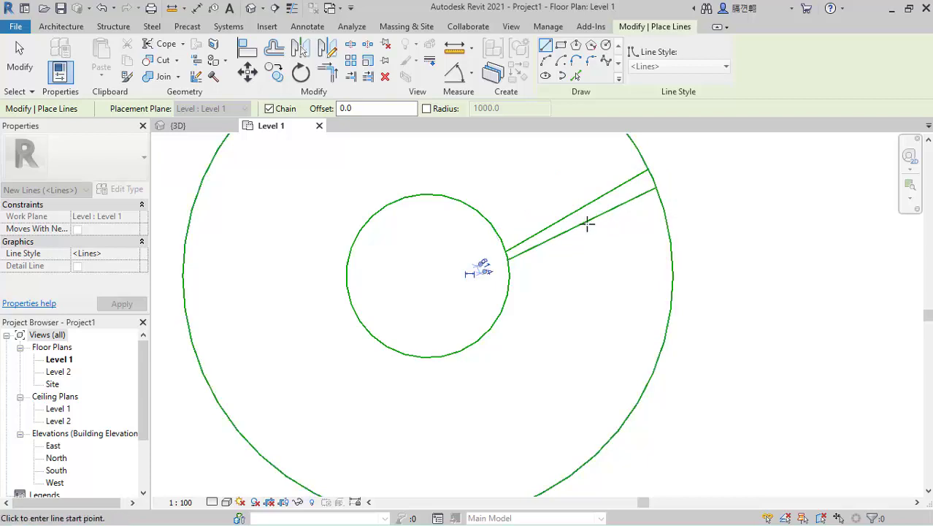
{"action": "key", "text": "Escape"}
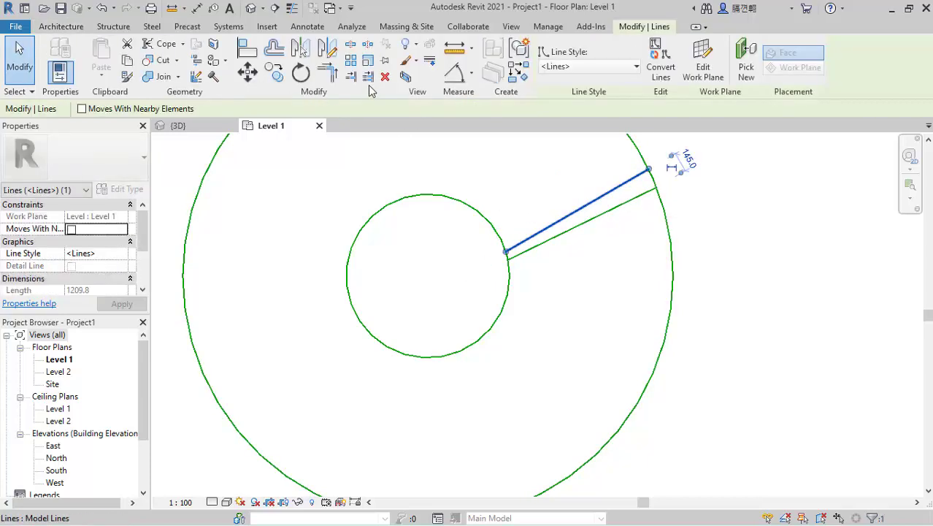
{"action": "key", "text": "Escape"}
Draw a horizontal model line about 1203 mm long from the inner circle's right side to the outer circle
{"action": "left_click", "coordinate": [453, 60]}
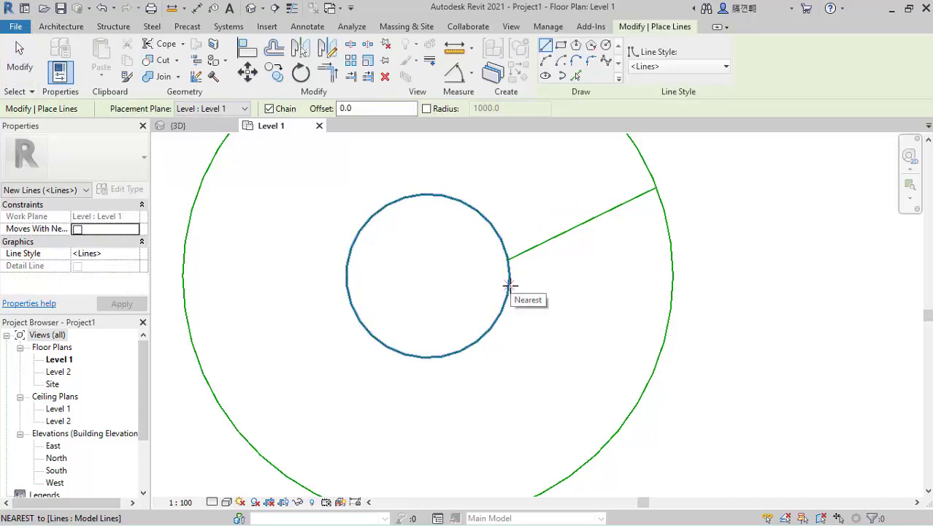
{"action": "left_click", "coordinate": [509, 284]}
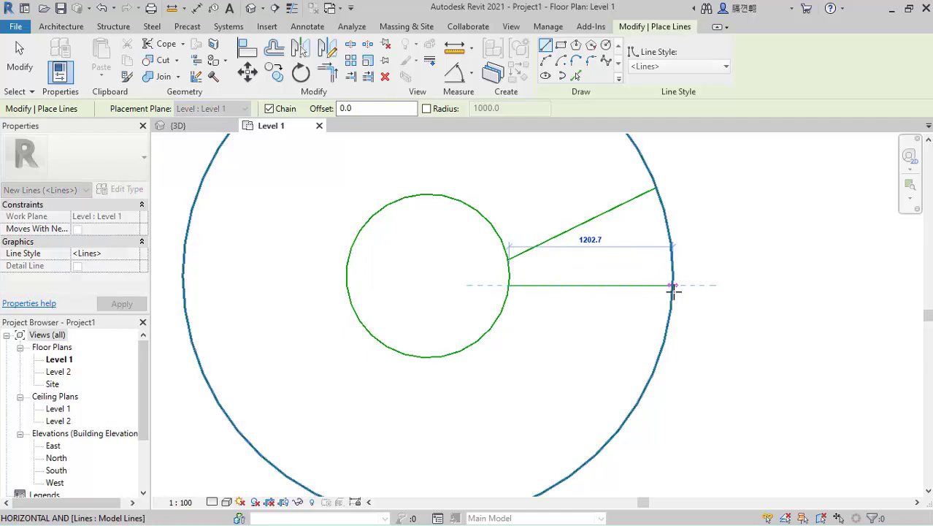
{"action": "left_click", "coordinate": [673, 287]}
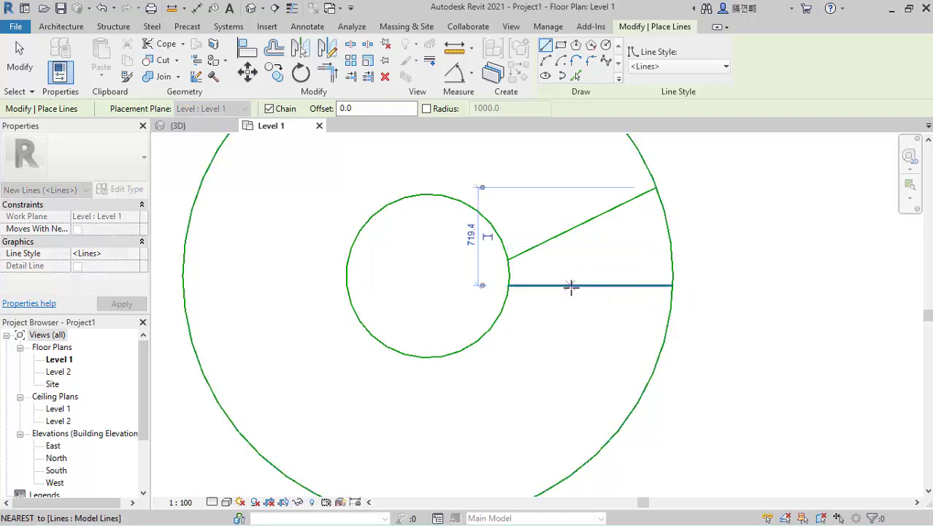
Draw a model line from just right of the inner circle's lowest point down and outward to the outer circle
{"action": "scroll", "coordinate": [525, 267], "scroll_direction": "down", "scroll_amount": 3}
{"action": "scroll", "coordinate": [477, 290], "scroll_direction": "up", "scroll_amount": 1}
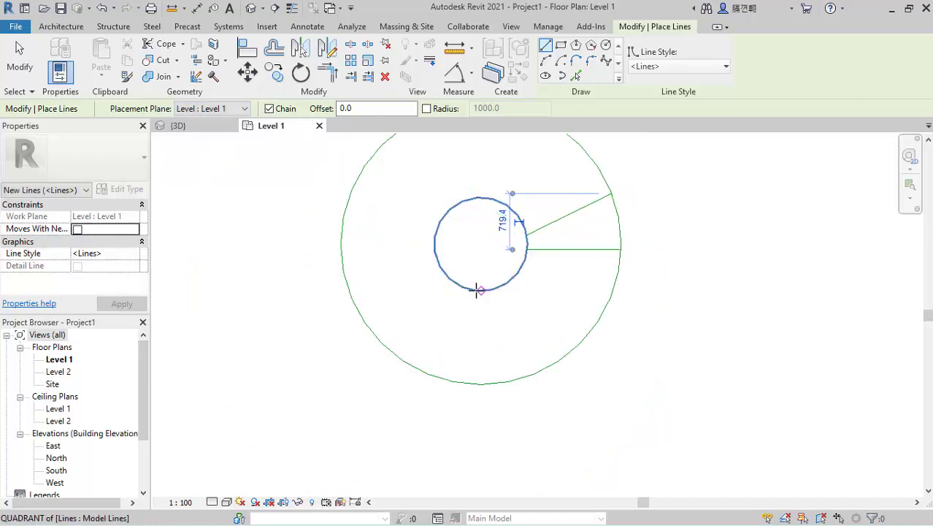
{"action": "scroll", "coordinate": [481, 290], "scroll_direction": "up", "scroll_amount": 1}
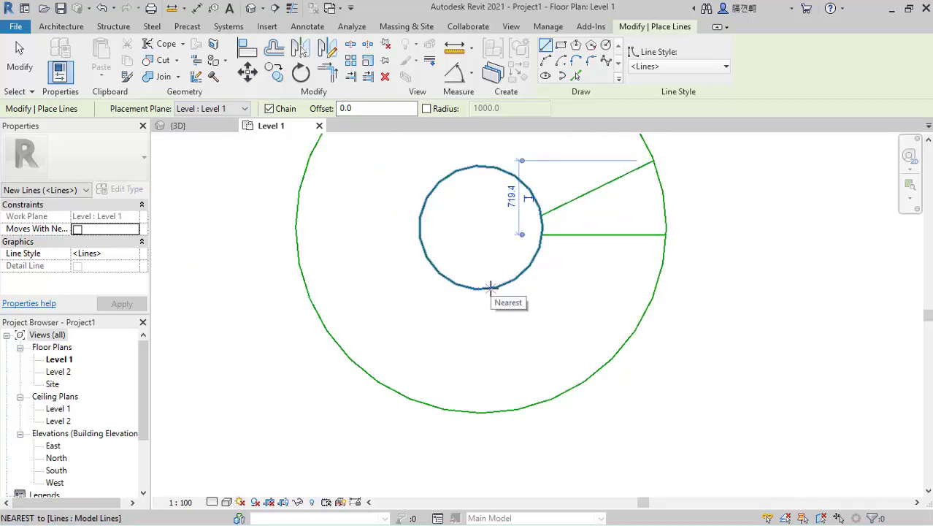
{"action": "left_click", "coordinate": [491, 289]}
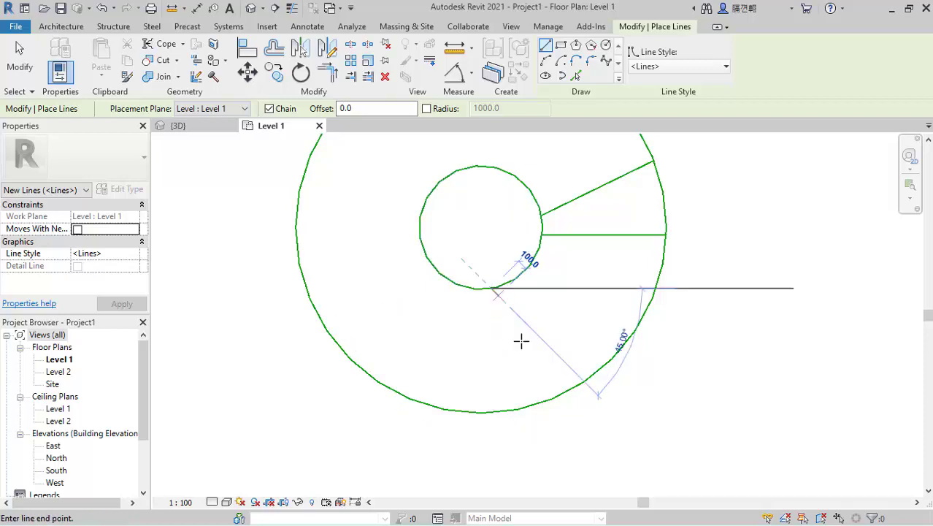
{"action": "left_click", "coordinate": [547, 400]}
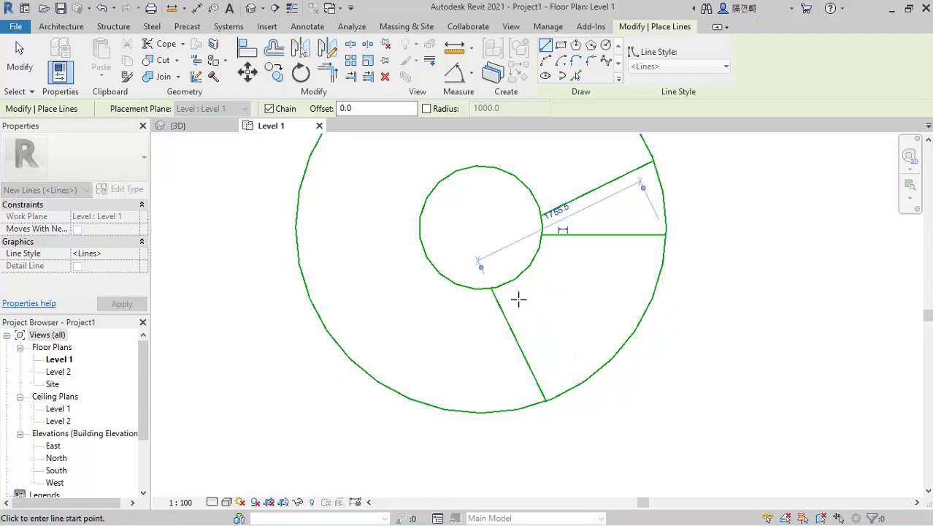
Start a new stair from Level 1 to Level 2 with the Center-Ends Spiral run component
{"action": "scroll", "coordinate": [542, 365], "scroll_direction": "down", "scroll_amount": 1}
{"action": "scroll", "coordinate": [492, 292], "scroll_direction": "up", "scroll_amount": 2}
{"action": "scroll", "coordinate": [512, 328], "scroll_direction": "down", "scroll_amount": 4}
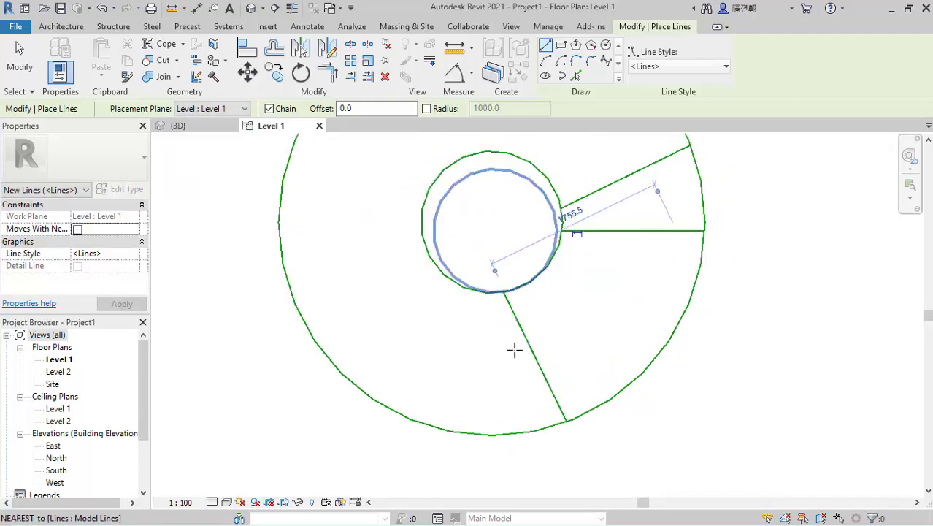
{"action": "scroll", "coordinate": [576, 349], "scroll_direction": "up", "scroll_amount": 2}
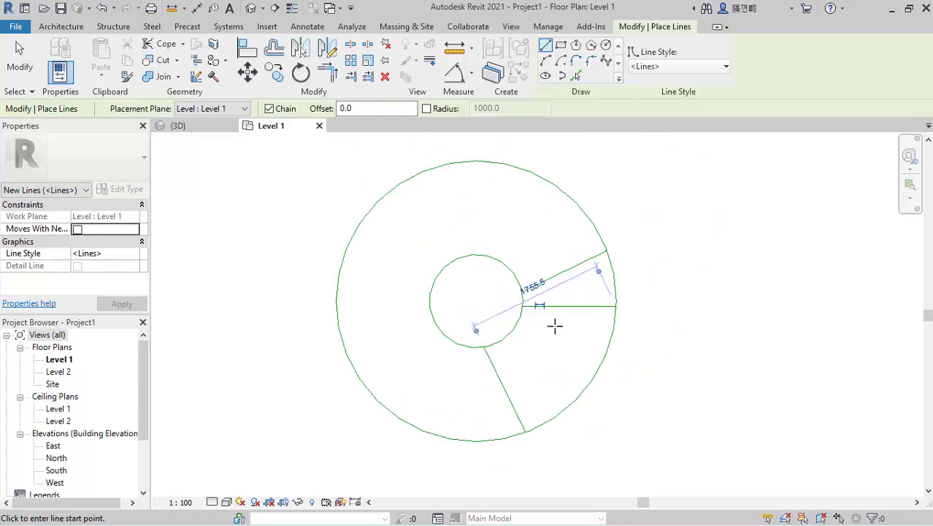
{"action": "scroll", "coordinate": [556, 323], "scroll_direction": "up", "scroll_amount": 1}
{"action": "left_click", "coordinate": [54, 27]}
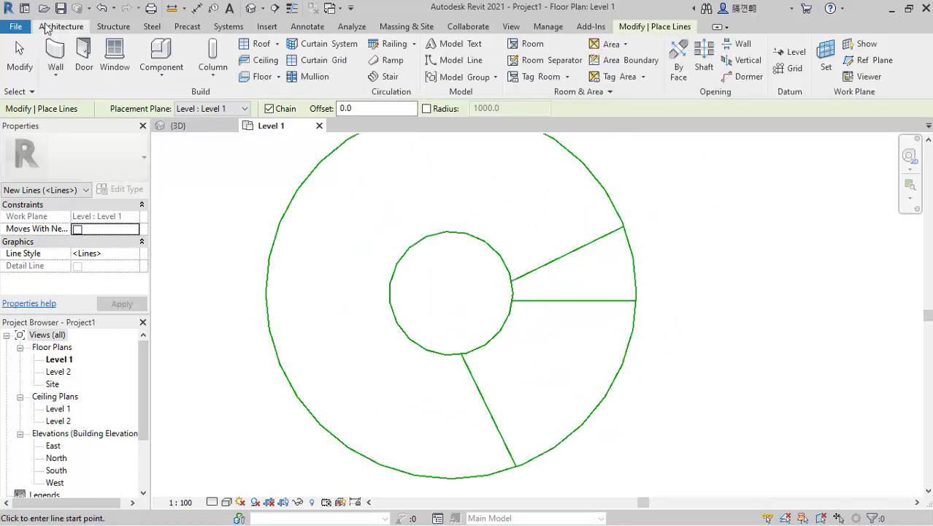
{"action": "left_click", "coordinate": [380, 83]}
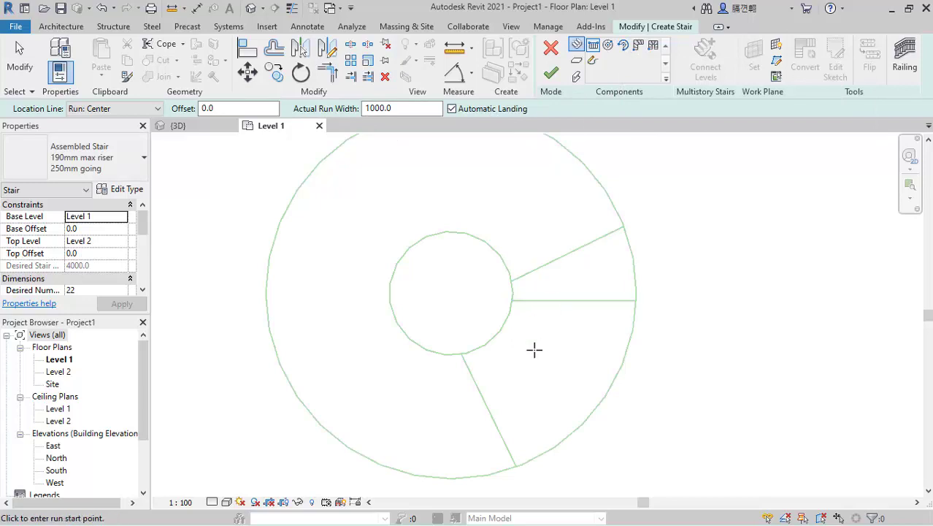
{"action": "left_click", "coordinate": [626, 45]}
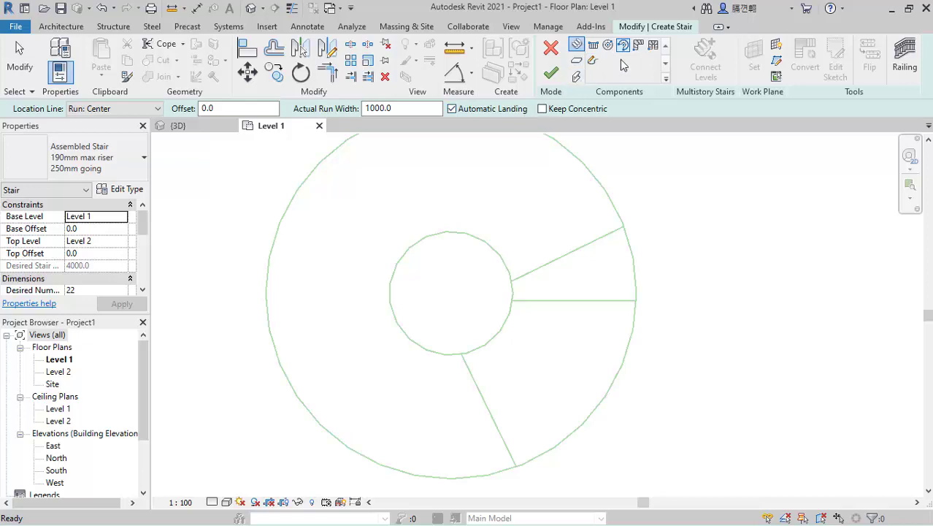
Set the stair type's Maximum Riser Height to 175 and Minimum Tread Depth to 300, and apply the type changes
{"action": "left_click", "coordinate": [132, 193]}
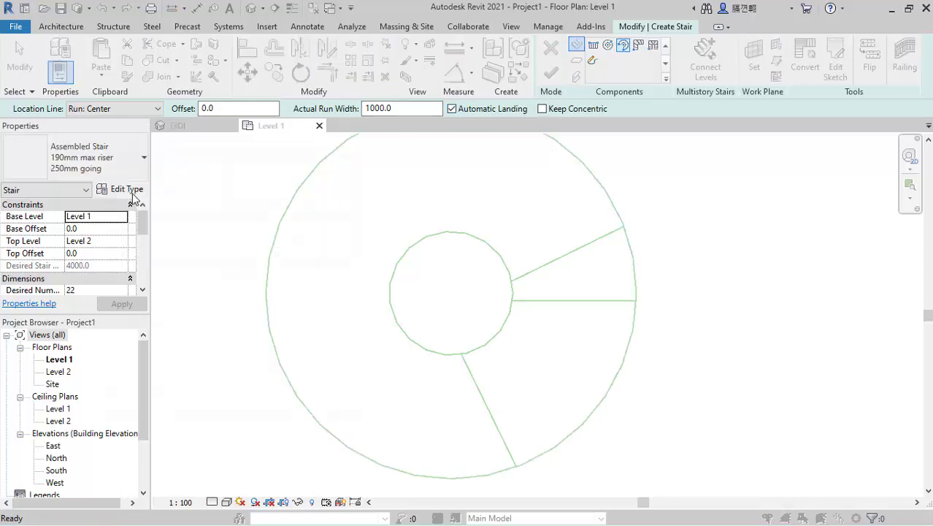
{"action": "left_click", "coordinate": [275, 164]}
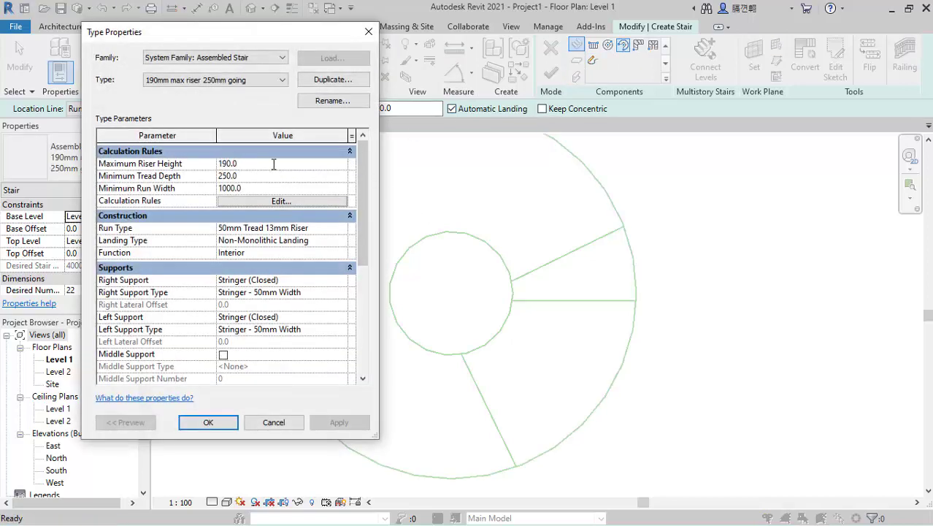
{"action": "left_click_drag", "start_coordinate": [260, 164], "coordinate": [211, 164]}
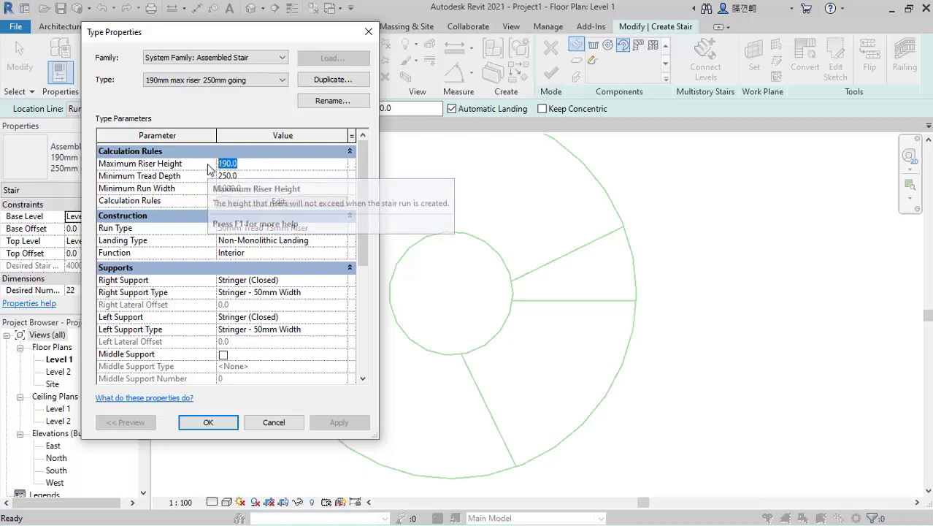
{"action": "type", "text": "175"}
{"action": "key", "text": "Tab"}
{"action": "left_click", "coordinate": [254, 176]}
{"action": "double_click", "coordinate": [253, 176]}
{"action": "type", "text": "300"}
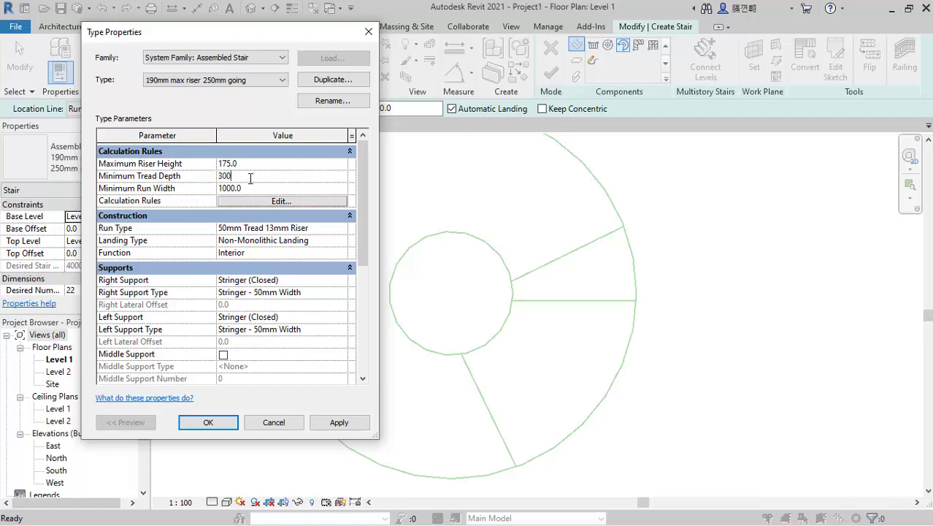
{"action": "left_click", "coordinate": [336, 423]}
{"action": "left_click", "coordinate": [208, 423]}
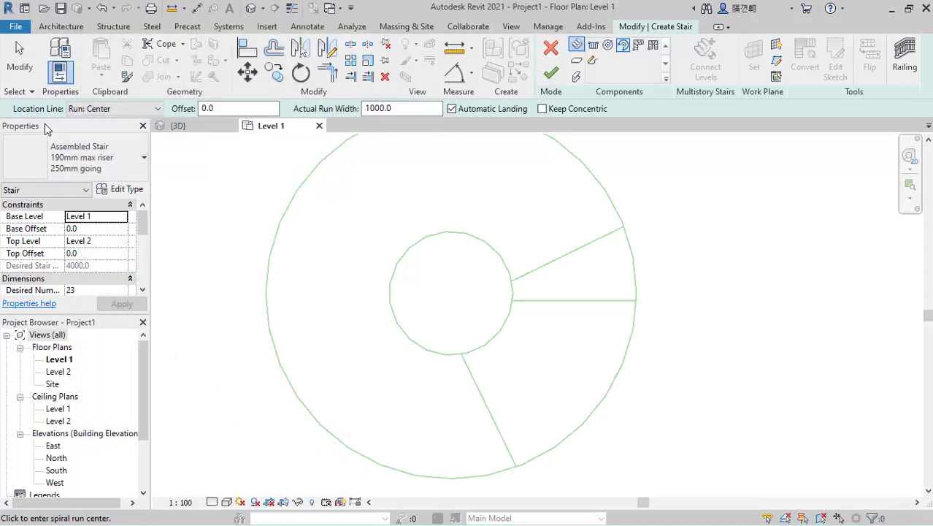
Set the run's location line to Run: Left and the actual run width to 1200
{"action": "left_click", "coordinate": [117, 109]}
{"action": "left_click", "coordinate": [115, 132]}
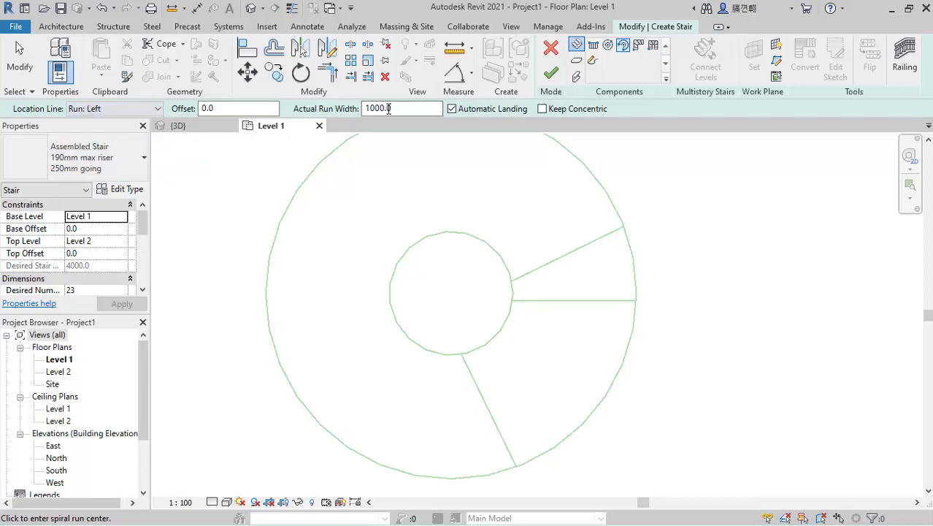
{"action": "left_click_drag", "start_coordinate": [427, 107], "coordinate": [354, 116]}
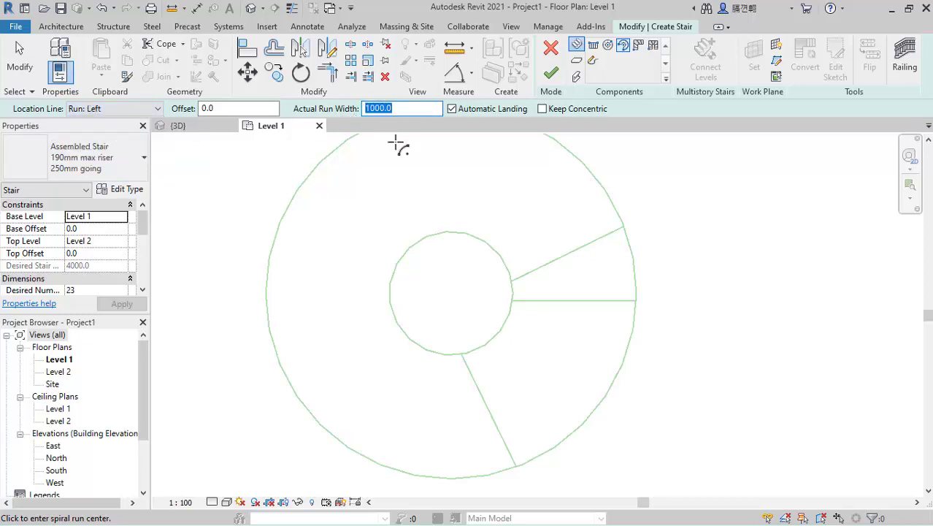
{"action": "type", "text": "1.0"}
{"action": "type", "text": "00"}
{"action": "left_click_drag", "start_coordinate": [407, 108], "coordinate": [330, 114]}
{"action": "type", "text": "1"}
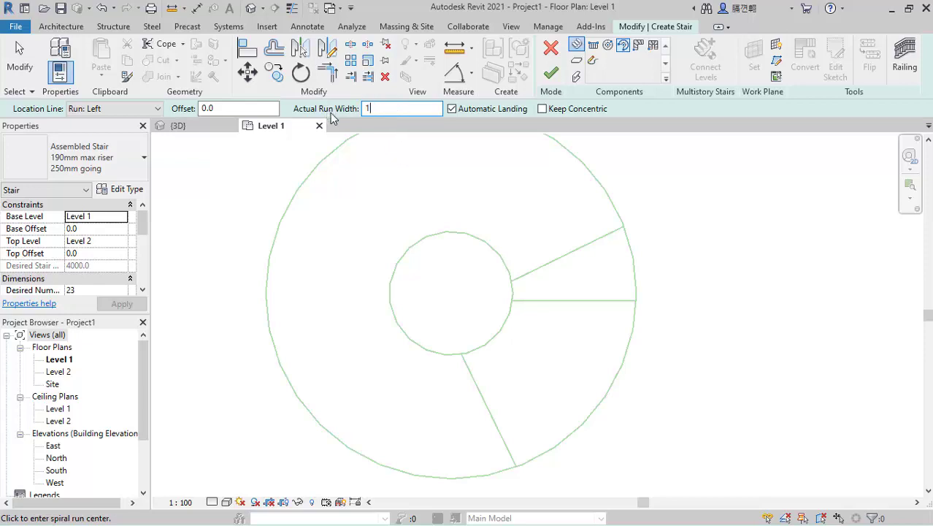
{"action": "type", "text": "1200.0"}
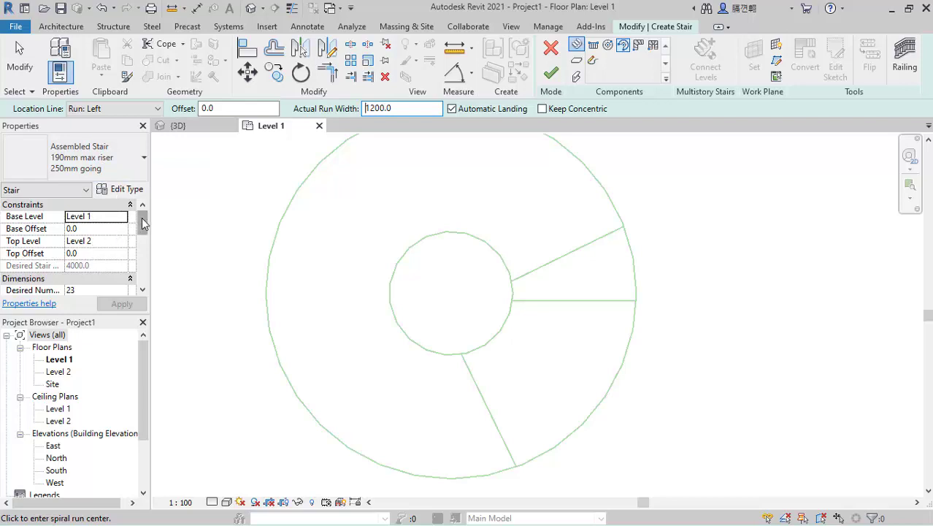
Set the stair's Actual Tread Depth to 300
{"action": "left_click_drag", "start_coordinate": [143, 221], "coordinate": [144, 241]}
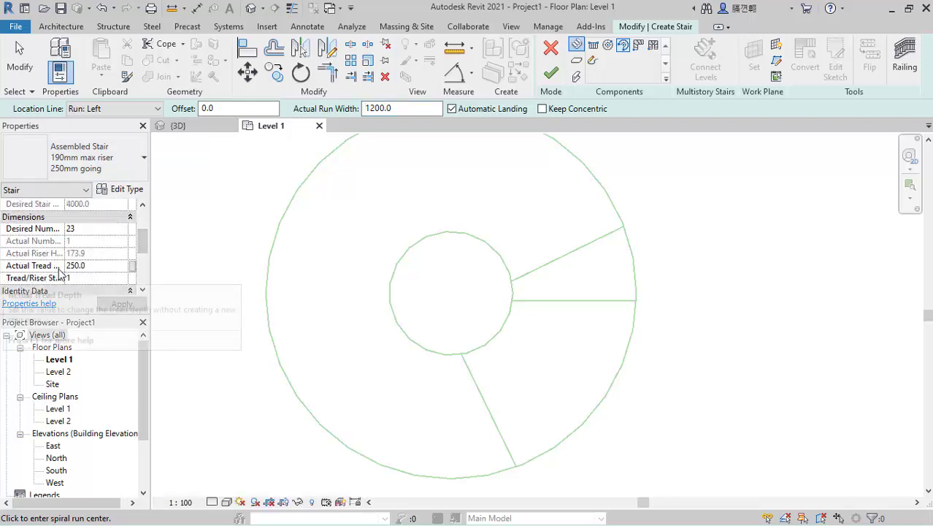
{"action": "left_click", "coordinate": [90, 266]}
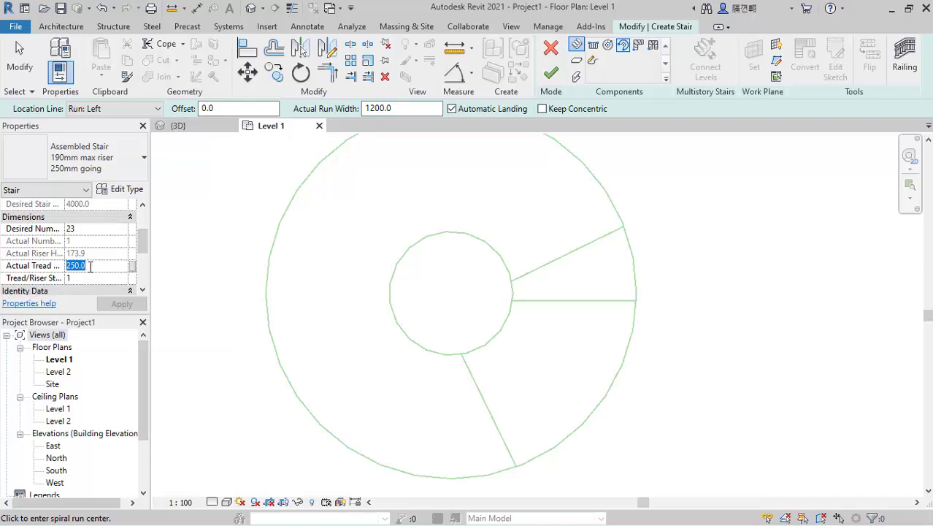
{"action": "type", "text": "3"}
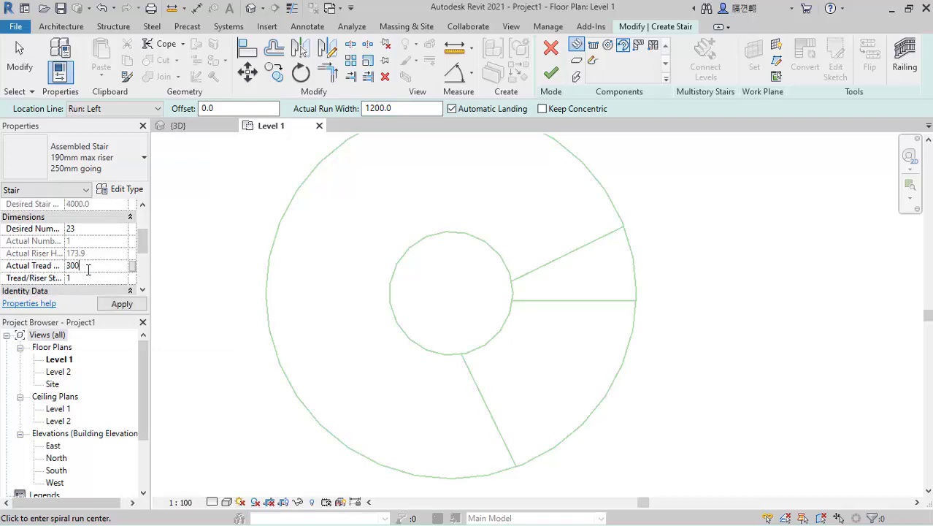
{"action": "type", "text": "00"}
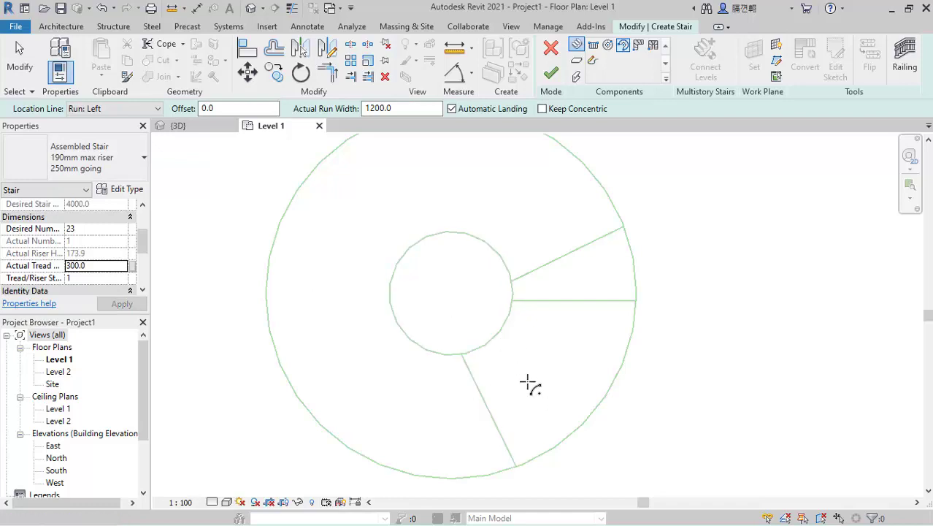
Place a spiral run of radius 600 on the circles' centre, from the upper connecting line's inner end to the inner circle's lowest point
{"action": "left_click", "coordinate": [452, 293]}
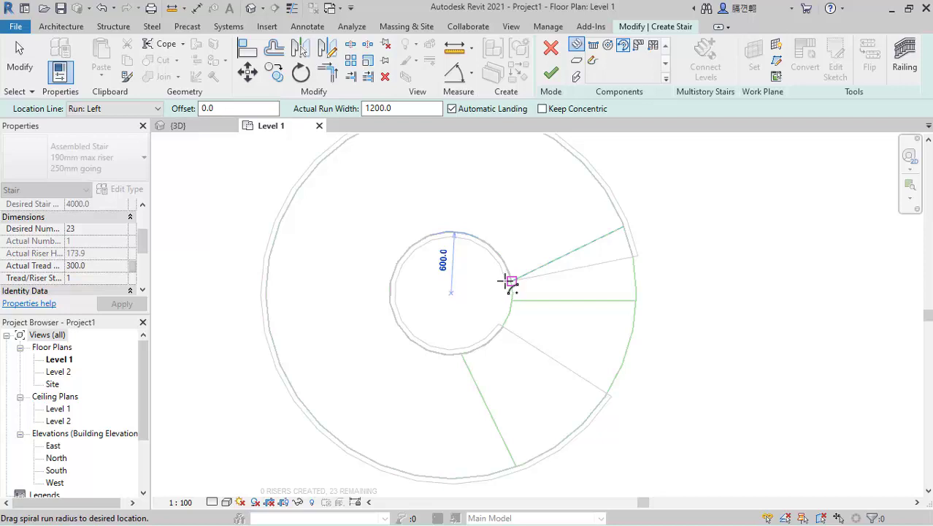
{"action": "left_click", "coordinate": [511, 283]}
{"action": "left_click", "coordinate": [511, 282]}
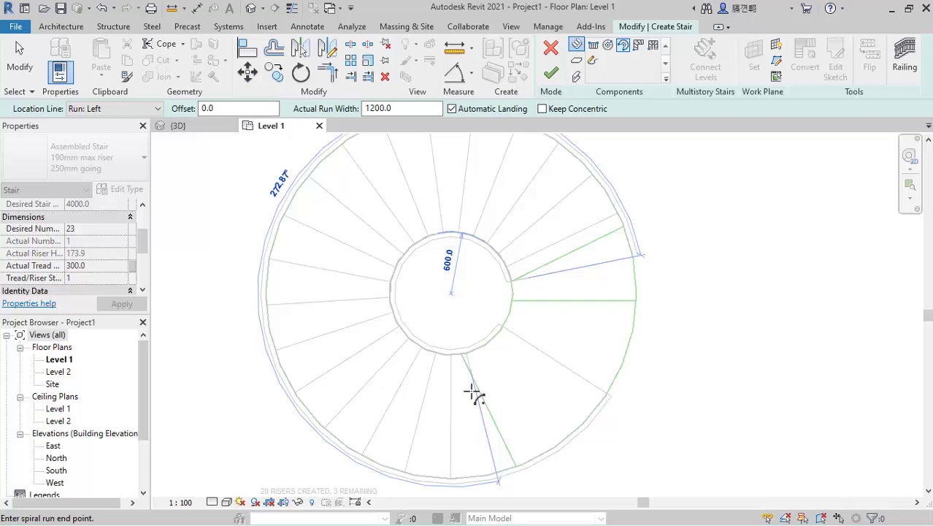
{"action": "left_click", "coordinate": [452, 355]}
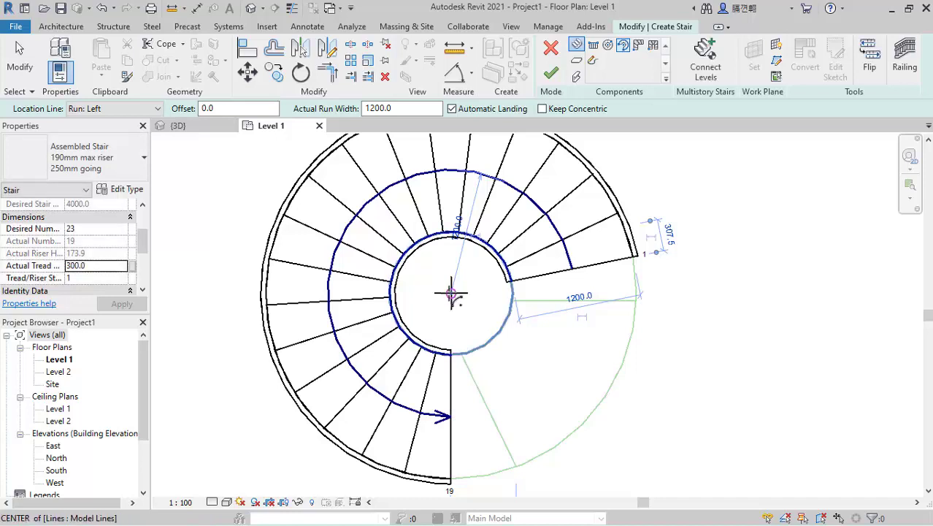
Add a concentric second run of about 43° starting at the horizontal line's inner end, using the remaining risers, and finish the stair
{"action": "left_click", "coordinate": [452, 294]}
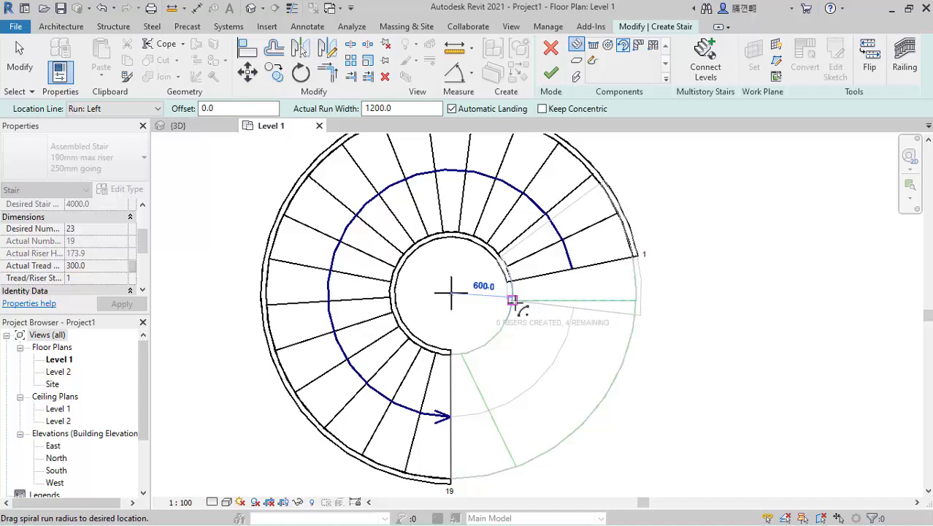
{"action": "left_click", "coordinate": [513, 300]}
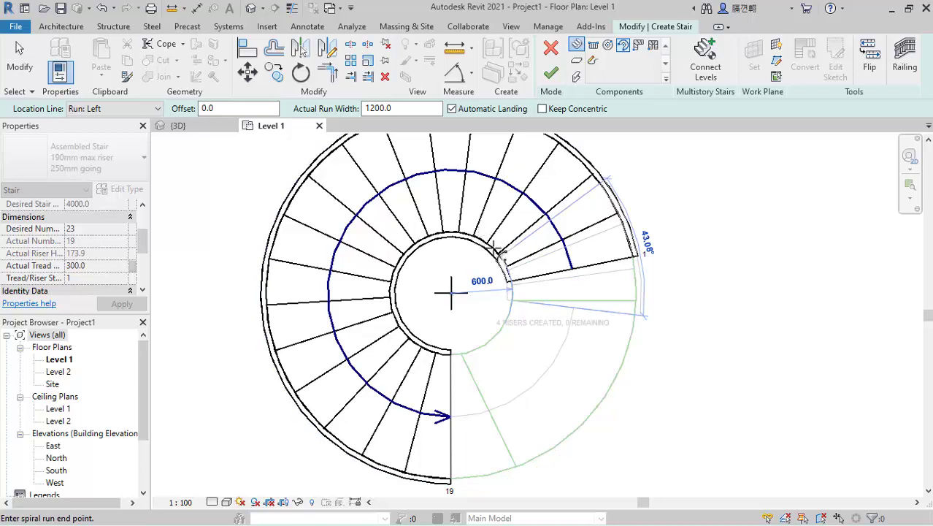
{"action": "left_click", "coordinate": [498, 252]}
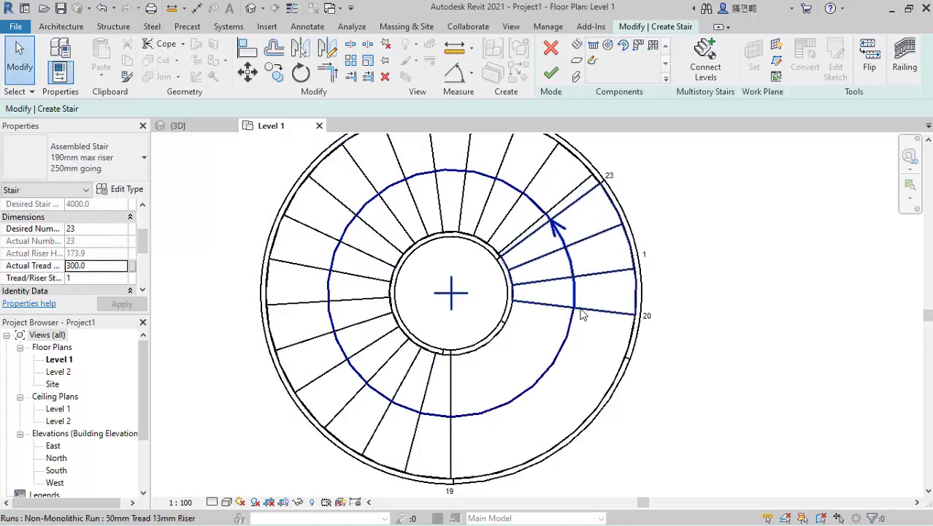
{"action": "scroll", "coordinate": [494, 358], "scroll_direction": "down", "scroll_amount": 2}
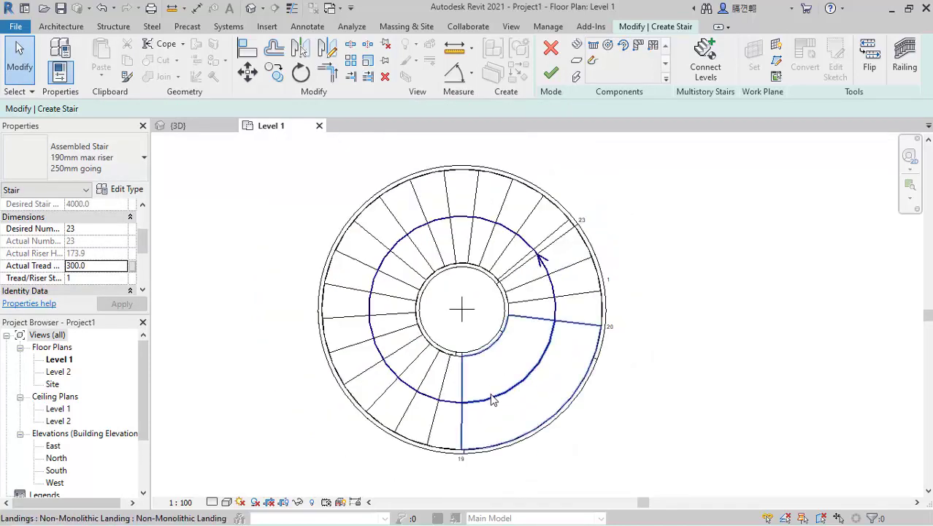
{"action": "left_click", "coordinate": [551, 73]}
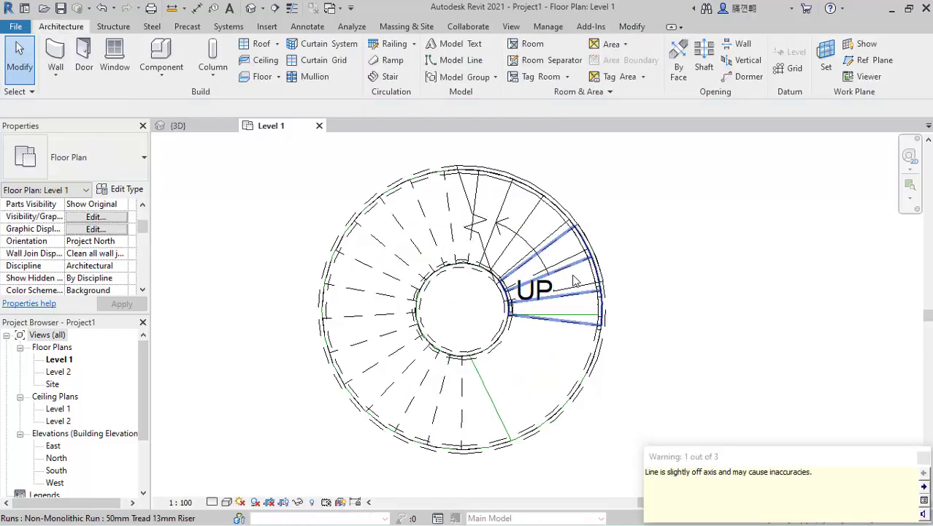
Open the default 3D view and delete the outer and inner railings of the spiral stair
{"action": "left_click", "coordinate": [251, 8]}
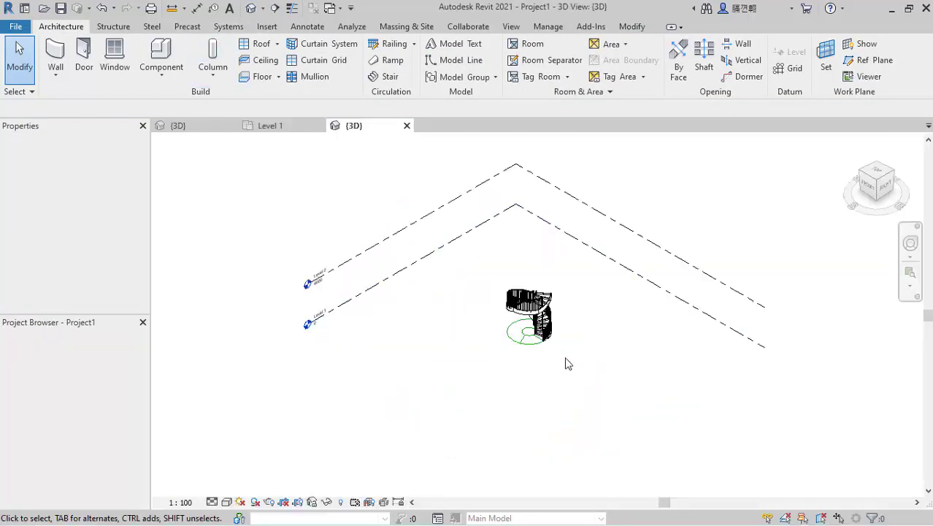
{"action": "scroll", "coordinate": [515, 325], "scroll_direction": "up", "scroll_amount": 3}
{"action": "scroll", "coordinate": [514, 321], "scroll_direction": "up", "scroll_amount": 1}
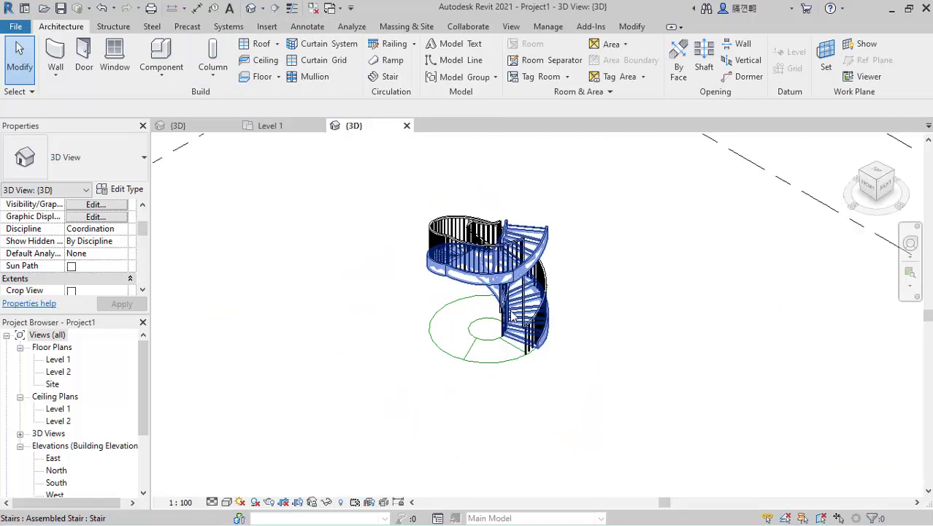
{"action": "middle_click_drag", "start_coordinate": [526, 344], "coordinate": [571, 313], "text": "shift"}
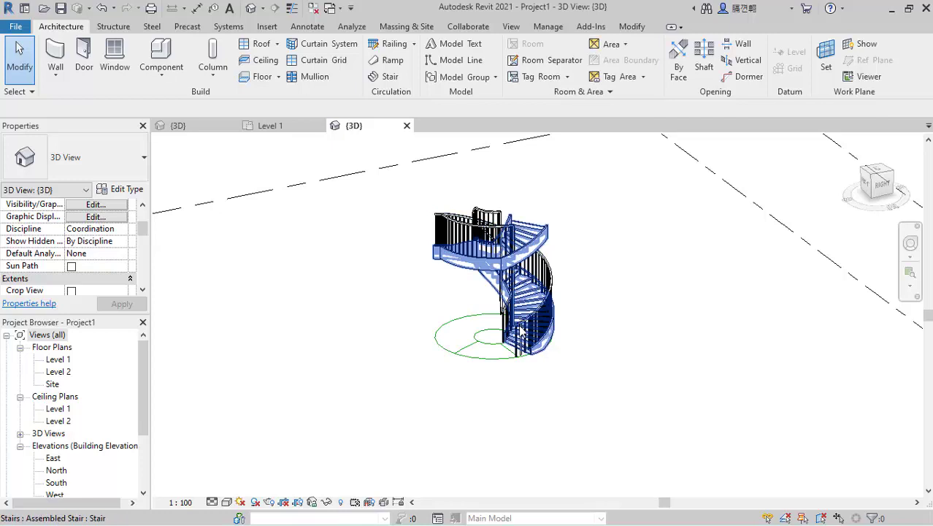
{"action": "scroll", "coordinate": [548, 300], "scroll_direction": "up", "scroll_amount": 3}
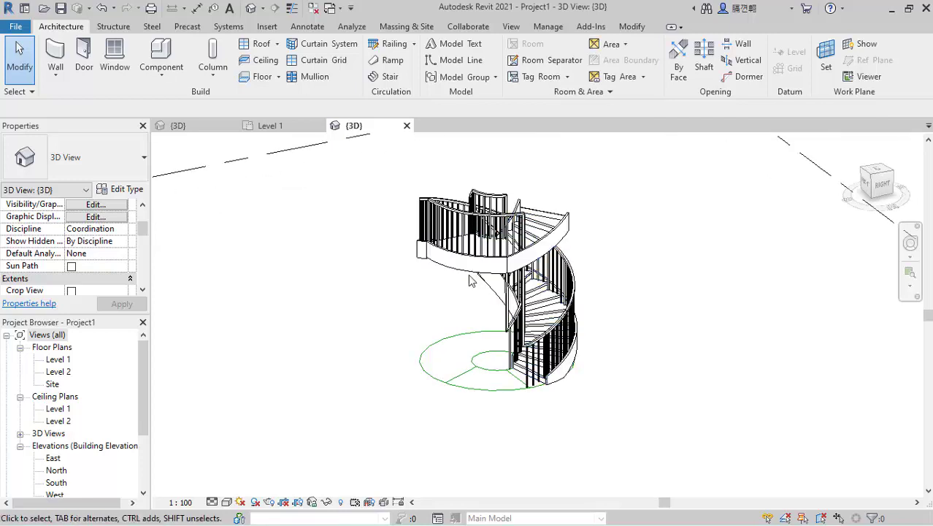
{"action": "left_click", "coordinate": [583, 274]}
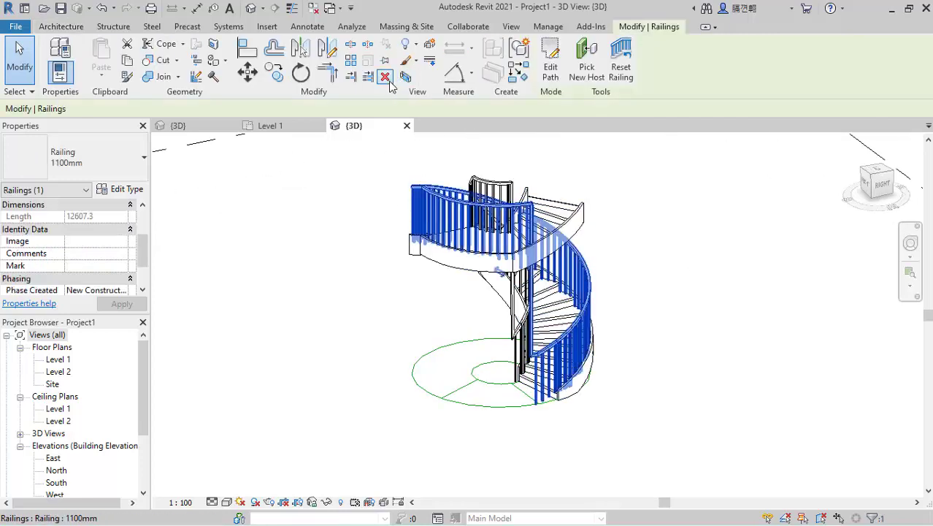
{"action": "key", "text": "Escape"}
{"action": "left_click", "coordinate": [501, 197]}
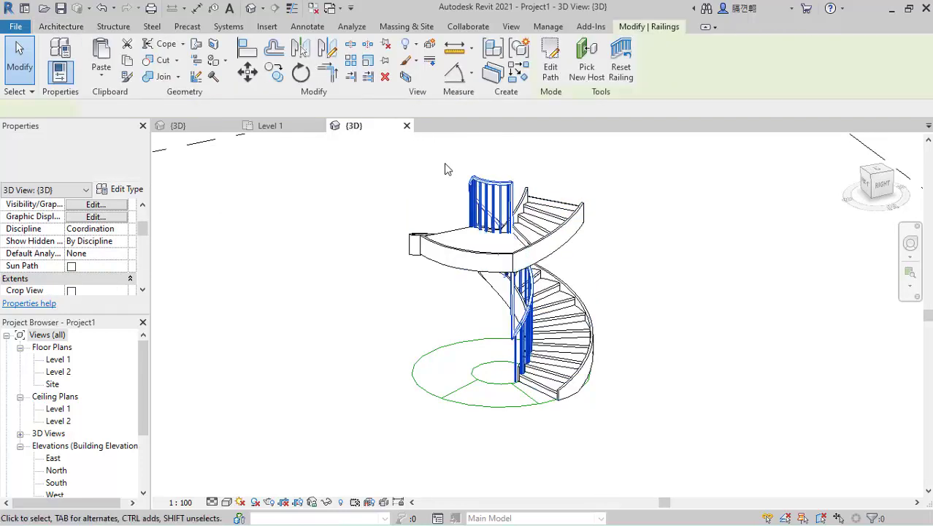
{"action": "left_click", "coordinate": [385, 82]}
Change the elevation of Level 2 to 4800 in the 3D view
{"action": "scroll", "coordinate": [544, 274], "scroll_direction": "up", "scroll_amount": 2}
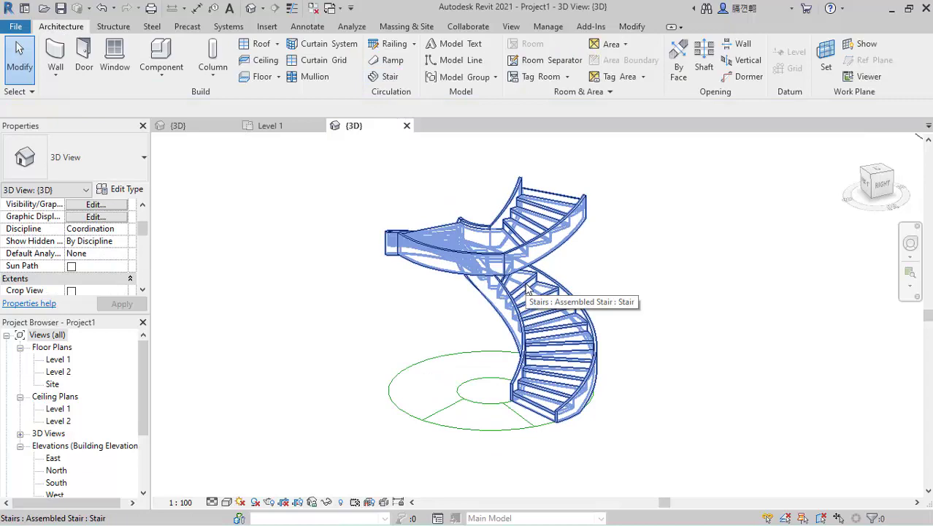
{"action": "scroll", "coordinate": [529, 281], "scroll_direction": "down", "scroll_amount": 1}
{"action": "middle_click_drag", "start_coordinate": [537, 328], "coordinate": [570, 414], "text": "shift"}
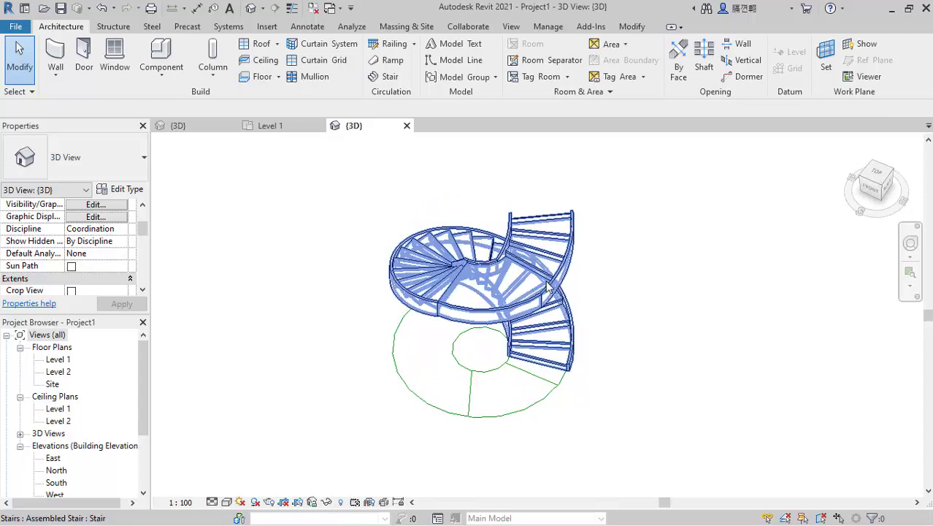
{"action": "middle_click_drag", "start_coordinate": [549, 287], "coordinate": [521, 285], "text": "shift"}
{"action": "left_click", "coordinate": [549, 315]}
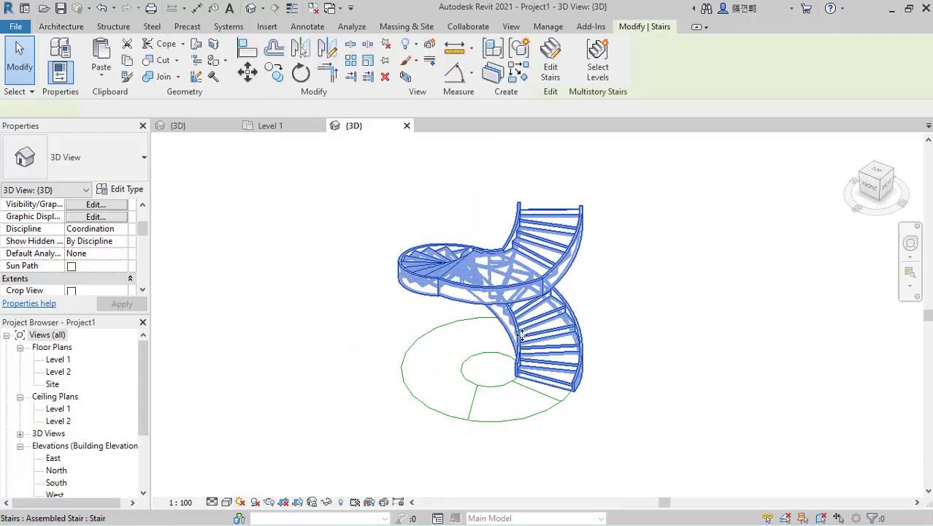
{"action": "scroll", "coordinate": [612, 289], "scroll_direction": "down", "scroll_amount": 3}
{"action": "scroll", "coordinate": [612, 289], "scroll_direction": "down", "scroll_amount": 2}
{"action": "scroll", "coordinate": [369, 276], "scroll_direction": "up", "scroll_amount": 6}
{"action": "left_click", "coordinate": [376, 276]}
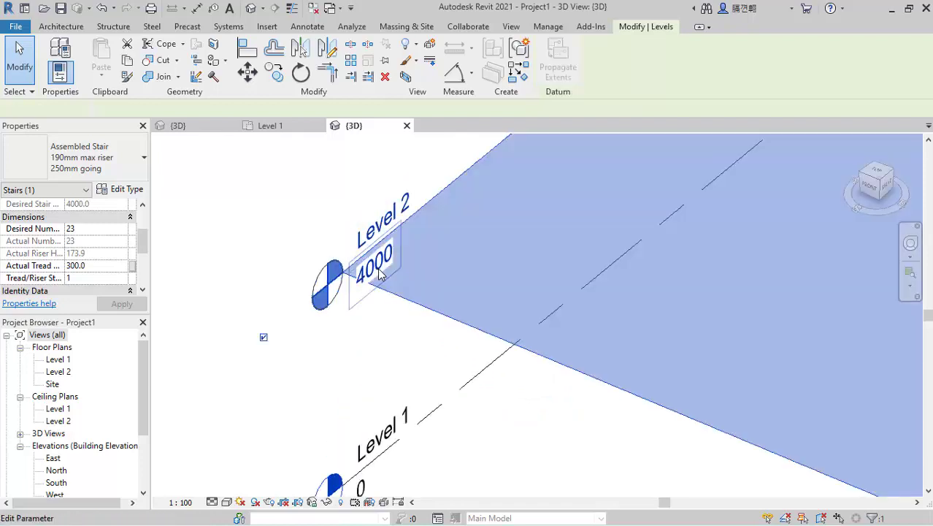
{"action": "left_click", "coordinate": [373, 278]}
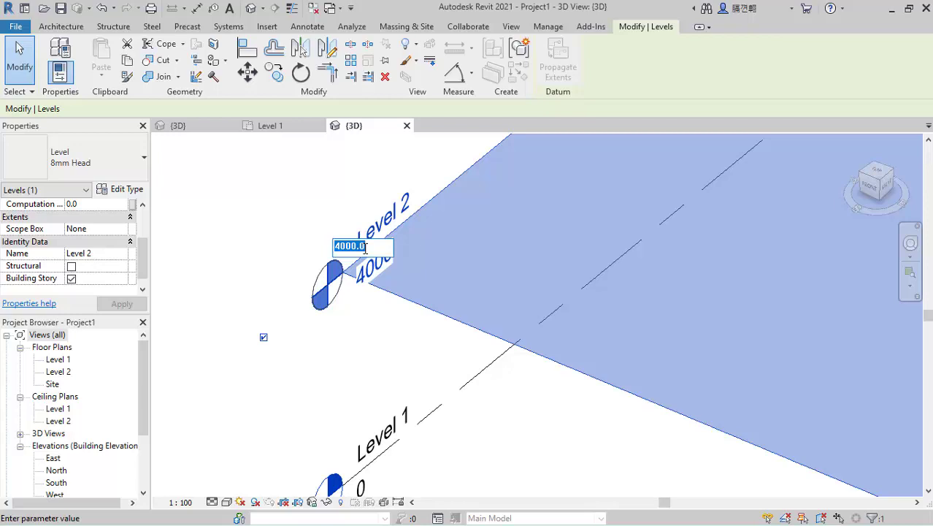
{"action": "type", "text": "4800"}
{"action": "key", "text": "Return"}
Open the Level 1 floor plan and put the spiral stair into edit mode
{"action": "scroll", "coordinate": [257, 367], "scroll_direction": "down", "scroll_amount": 2}
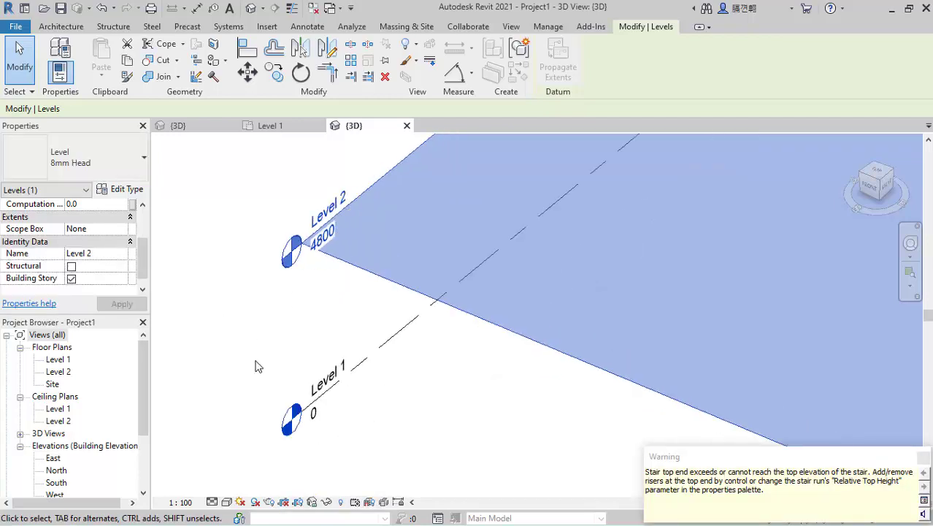
{"action": "scroll", "coordinate": [257, 366], "scroll_direction": "down", "scroll_amount": 3}
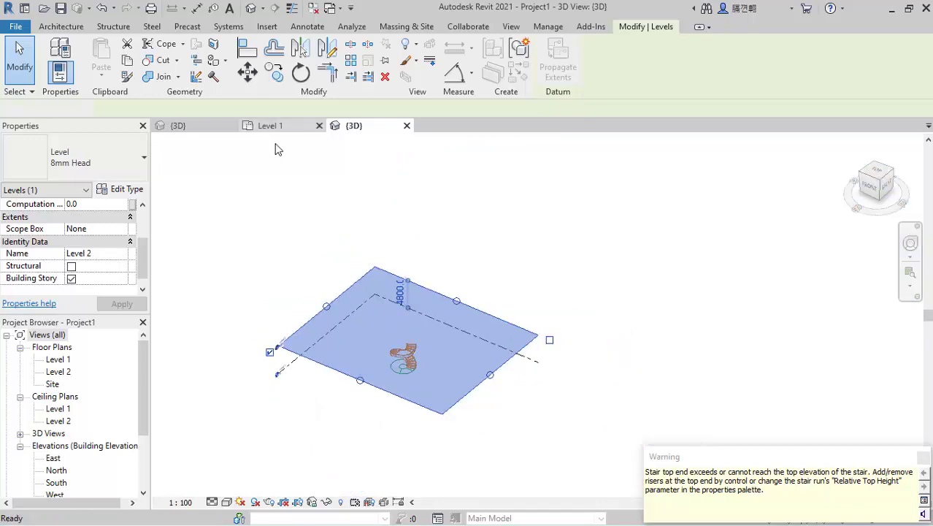
{"action": "left_click", "coordinate": [270, 127]}
{"action": "scroll", "coordinate": [509, 319], "scroll_direction": "up", "scroll_amount": 3}
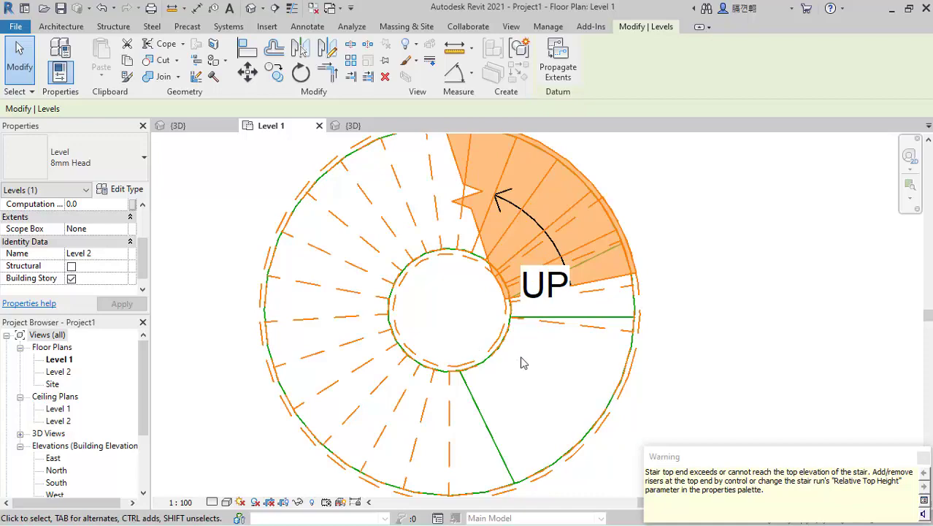
{"action": "left_click", "coordinate": [719, 325]}
{"action": "left_click", "coordinate": [347, 271]}
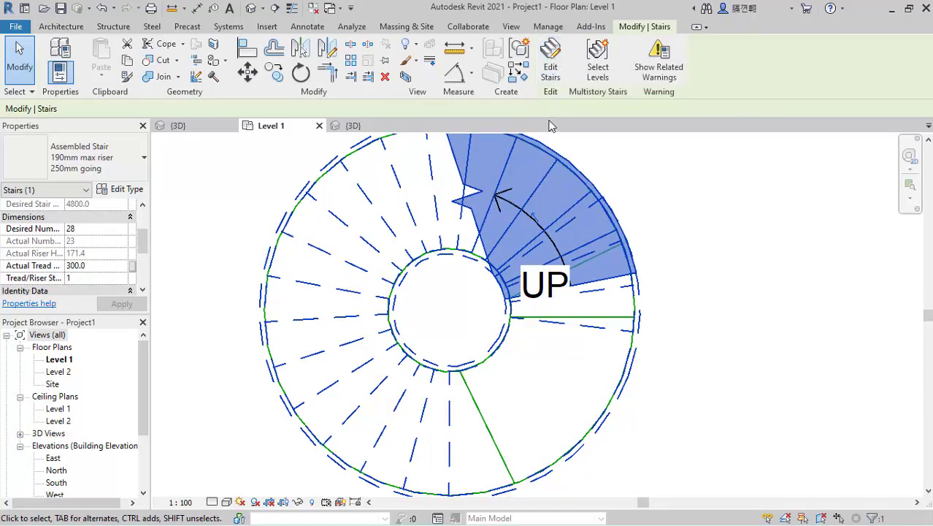
{"action": "left_click", "coordinate": [549, 73]}
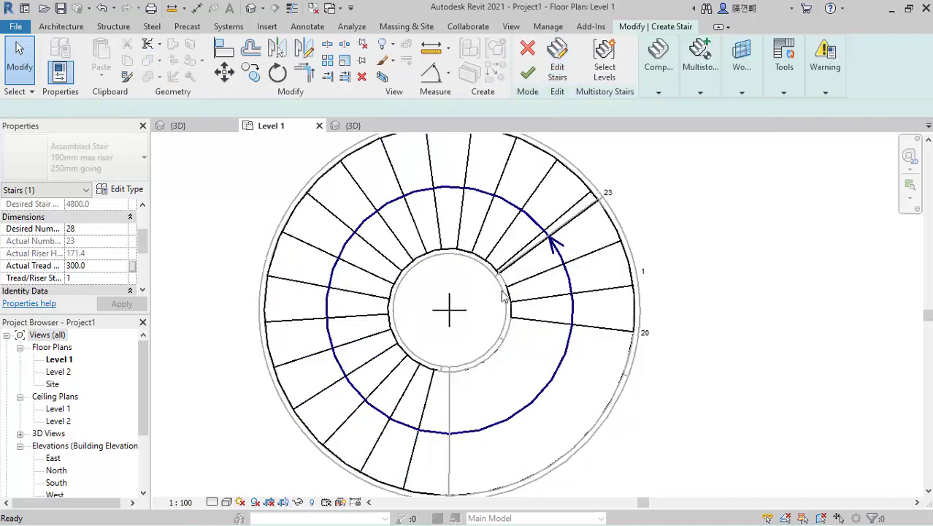
Stretch the upper run's top end counterclockwise along its arc until the relative top height is 4800, and finish the stair
{"action": "left_click", "coordinate": [560, 277]}
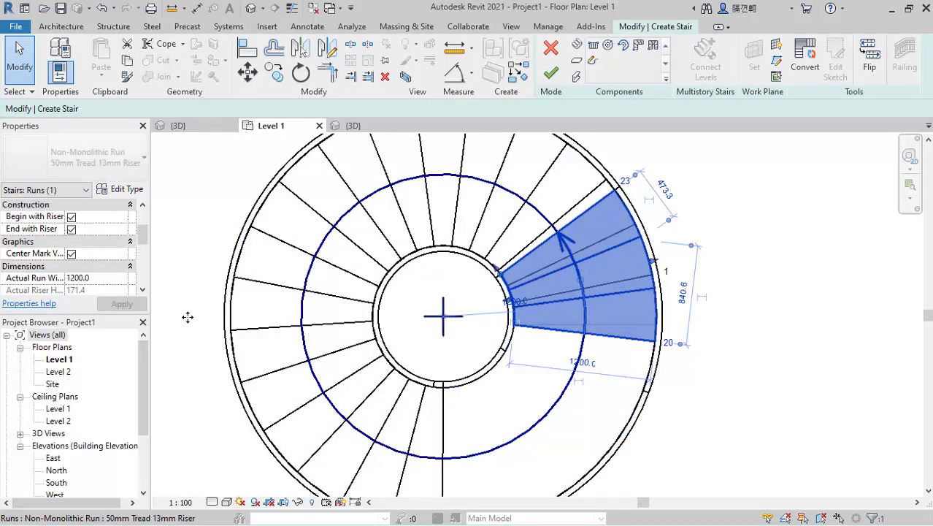
{"action": "left_click_drag", "start_coordinate": [143, 240], "coordinate": [142, 220]}
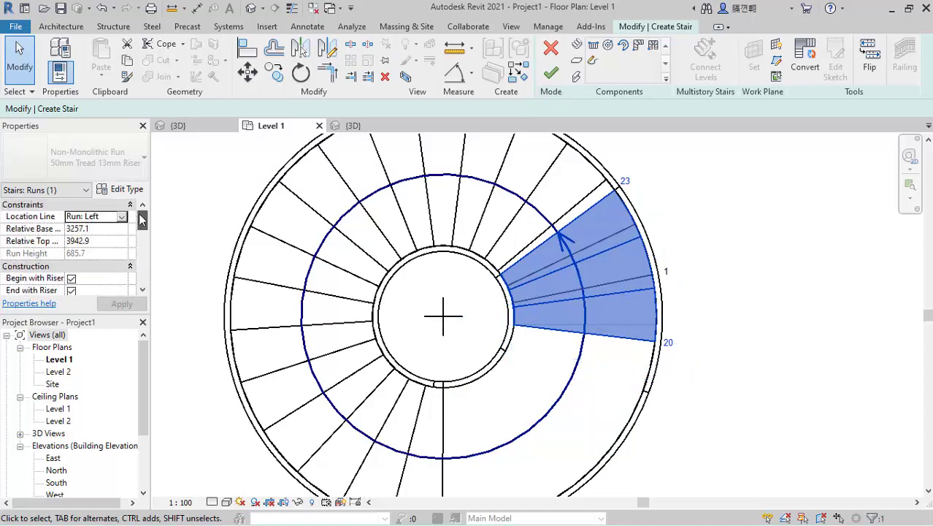
{"action": "left_click", "coordinate": [758, 280]}
{"action": "left_click", "coordinate": [548, 321]}
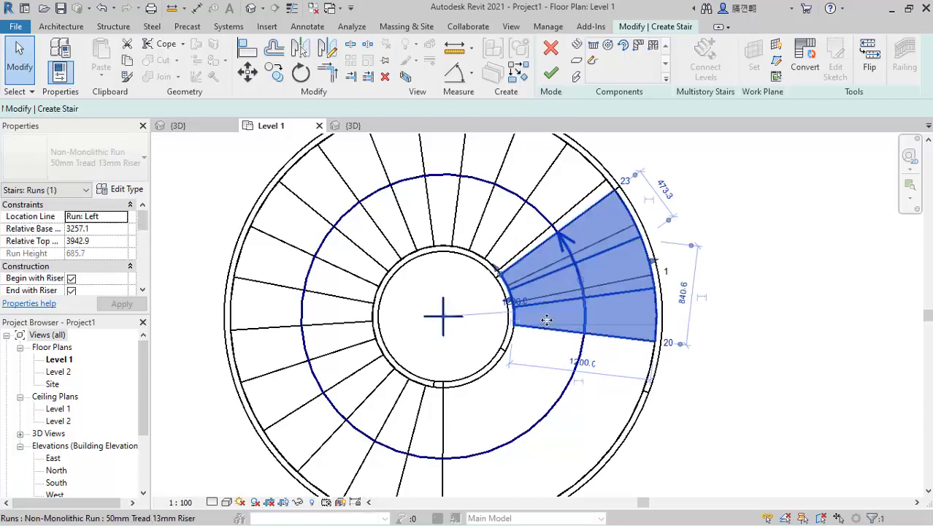
{"action": "scroll", "coordinate": [534, 323], "scroll_direction": "up", "scroll_amount": 2}
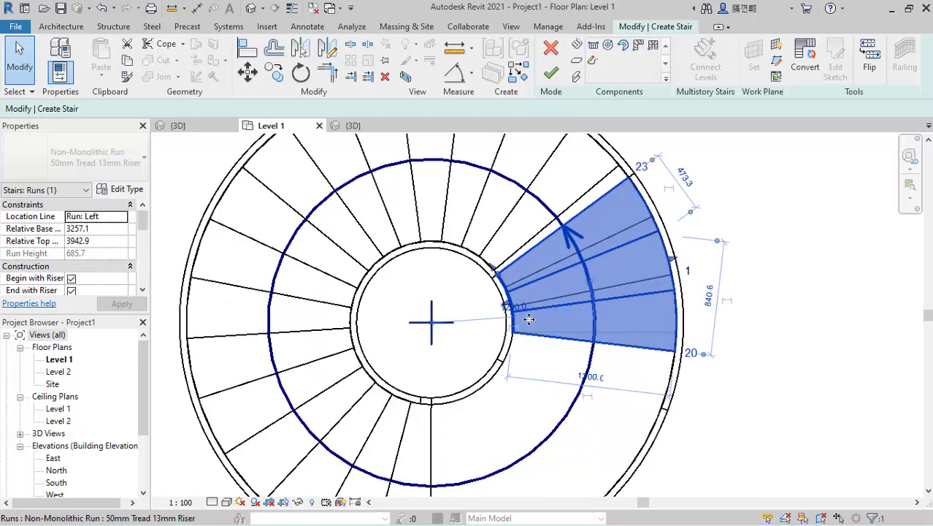
{"action": "scroll", "coordinate": [533, 337], "scroll_direction": "down", "scroll_amount": 1}
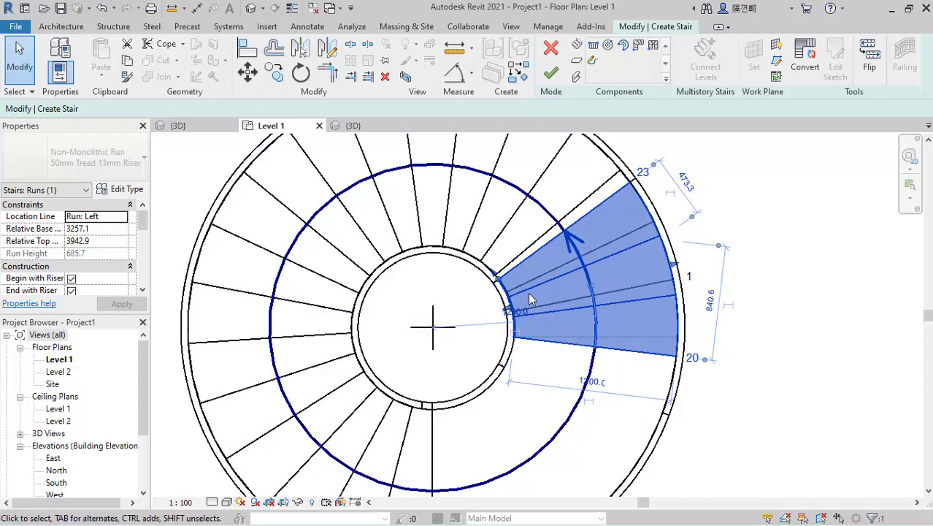
{"action": "scroll", "coordinate": [533, 339], "scroll_direction": "down", "scroll_amount": 1}
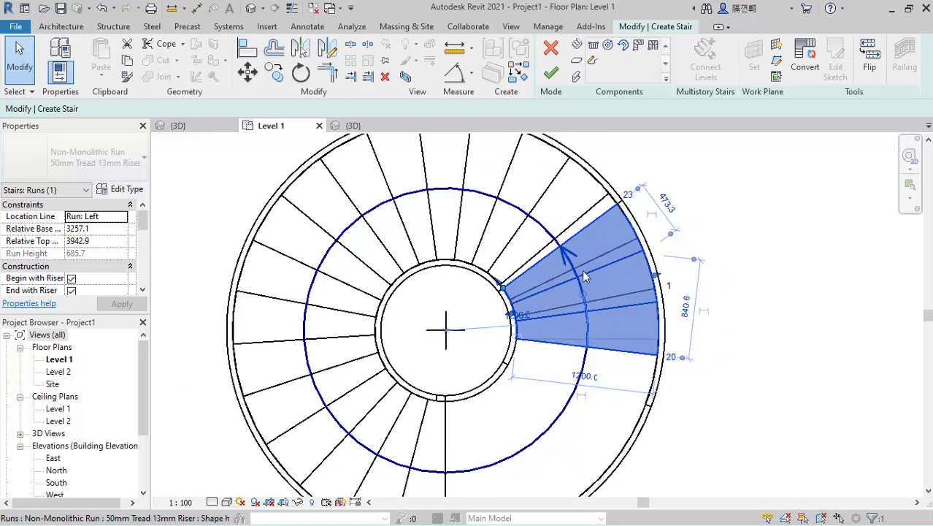
{"action": "scroll", "coordinate": [548, 307], "scroll_direction": "up", "scroll_amount": 1}
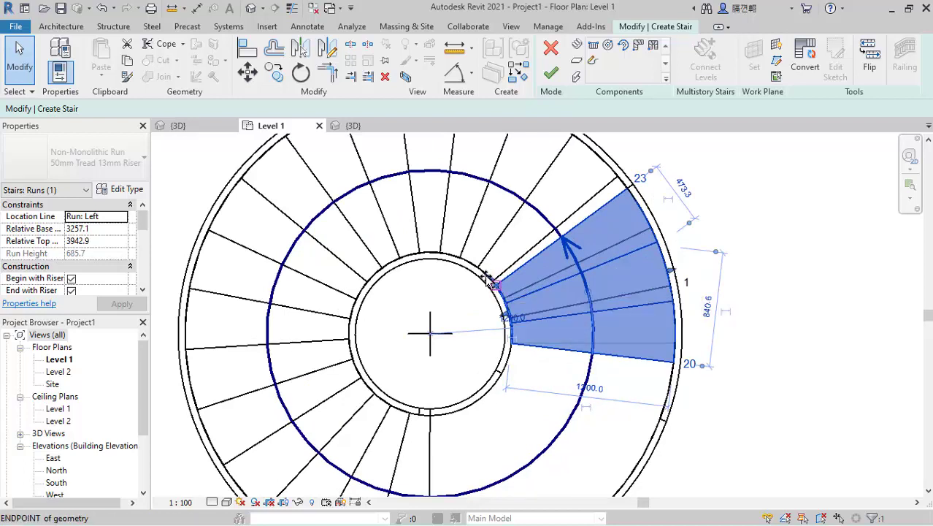
{"action": "key", "text": "Escape"}
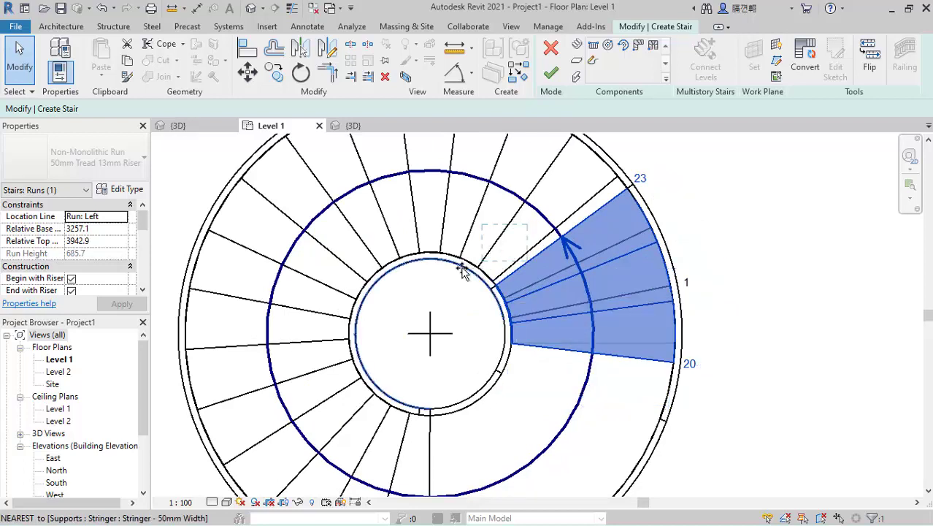
{"action": "left_click", "coordinate": [416, 256]}
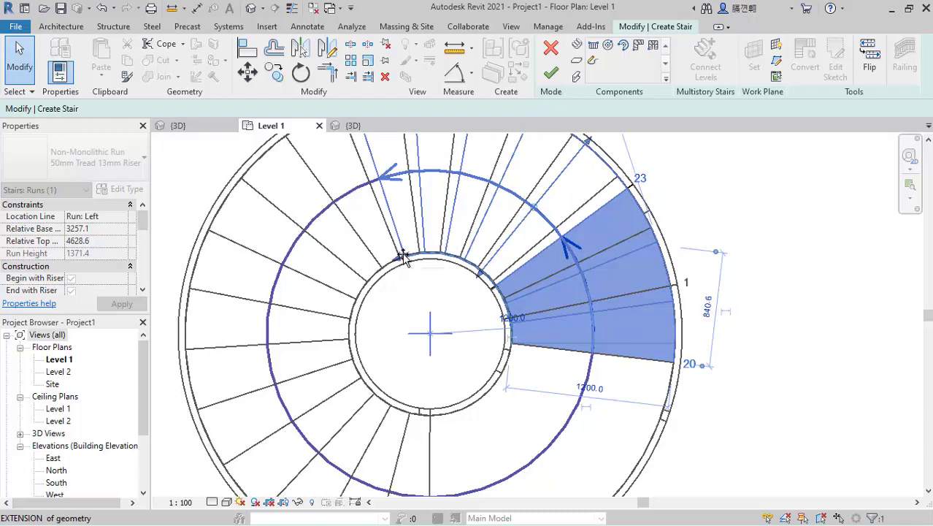
{"action": "left_click", "coordinate": [403, 257]}
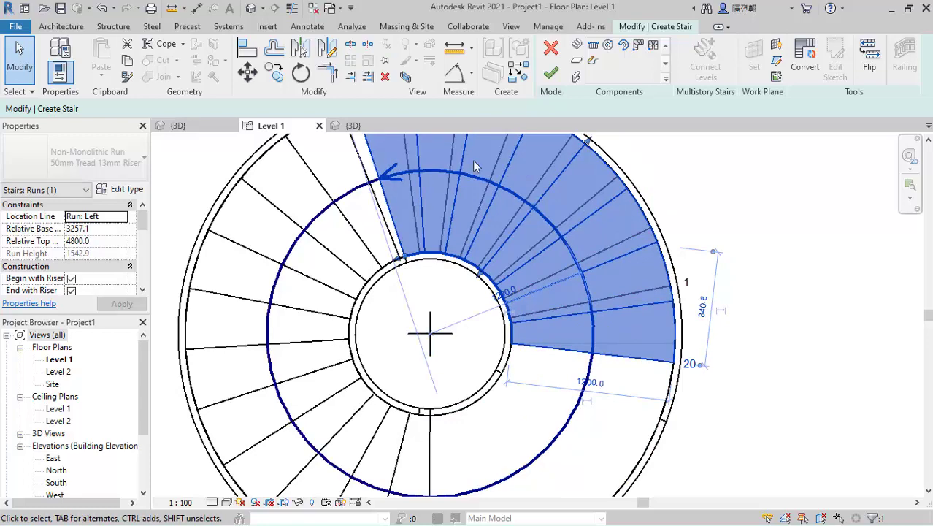
{"action": "scroll", "coordinate": [482, 285], "scroll_direction": "down", "scroll_amount": 5}
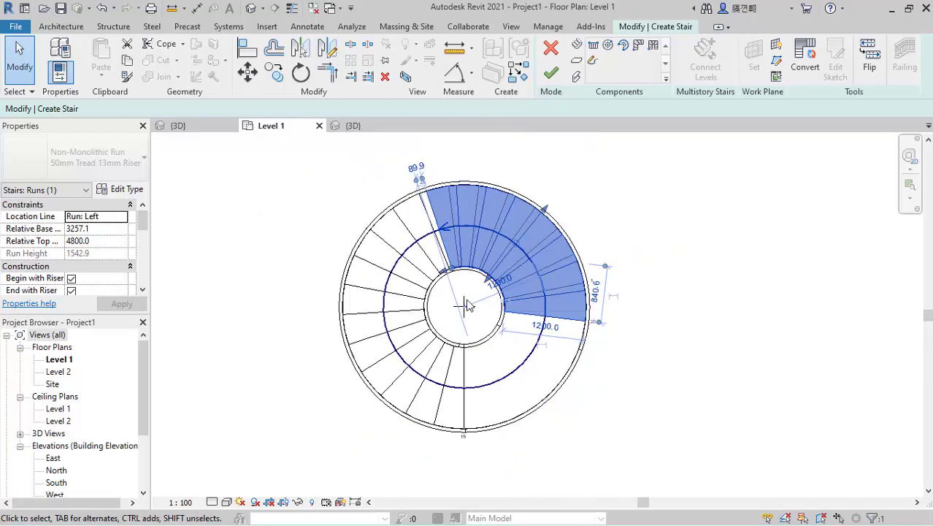
{"action": "scroll", "coordinate": [479, 277], "scroll_direction": "up", "scroll_amount": 1}
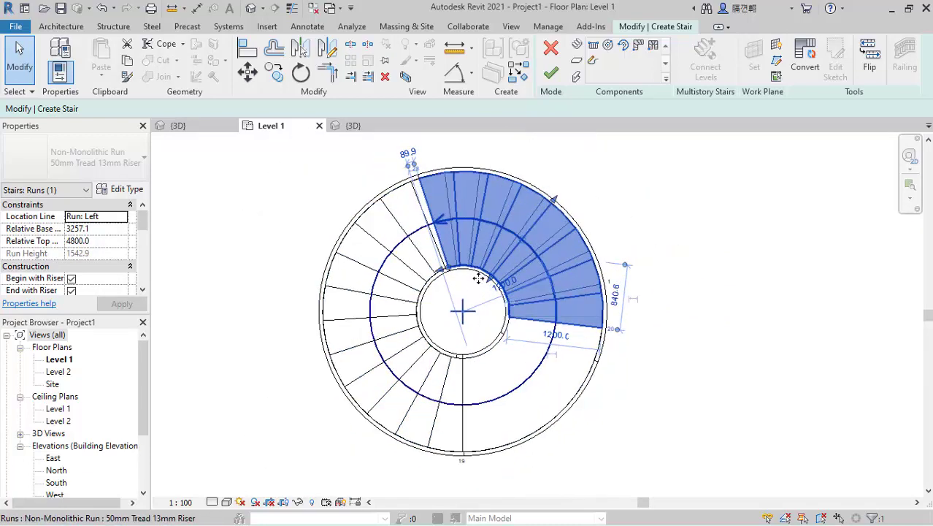
{"action": "scroll", "coordinate": [478, 278], "scroll_direction": "up", "scroll_amount": 2}
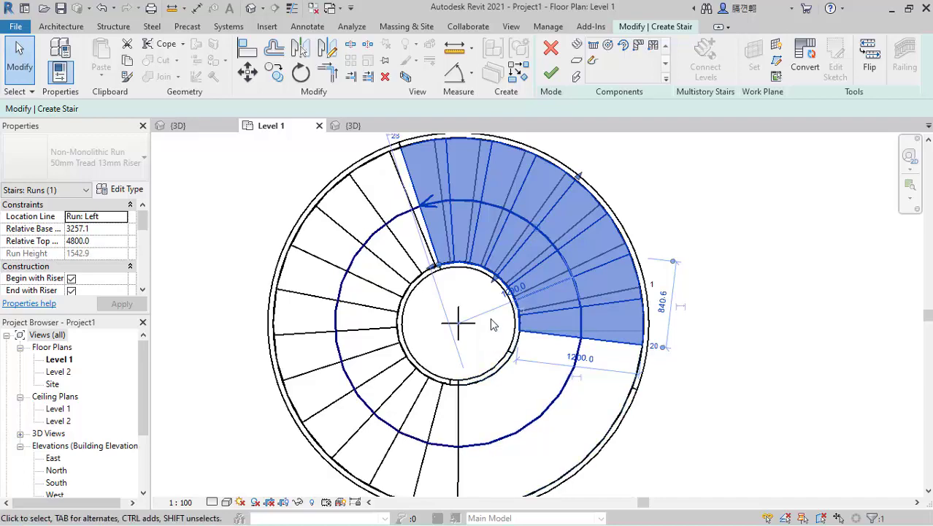
{"action": "scroll", "coordinate": [493, 325], "scroll_direction": "down", "scroll_amount": 1}
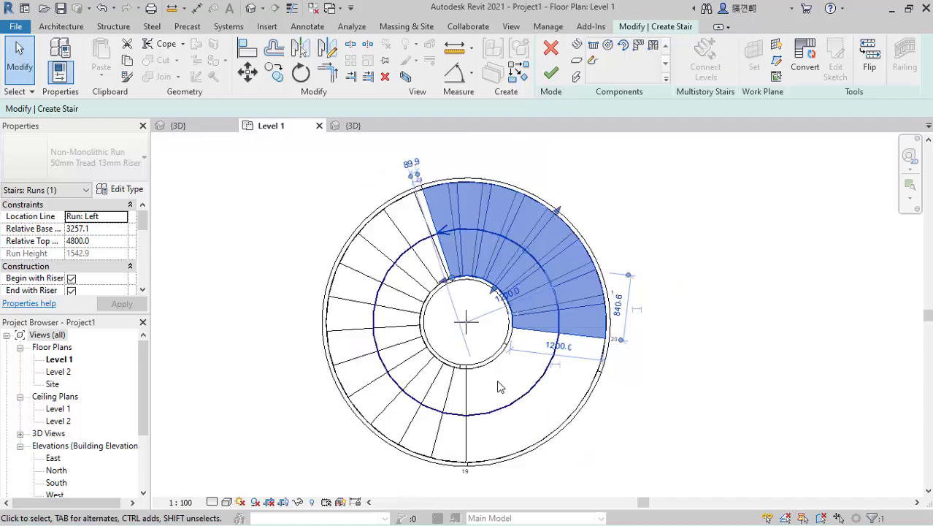
{"action": "left_click", "coordinate": [551, 75]}
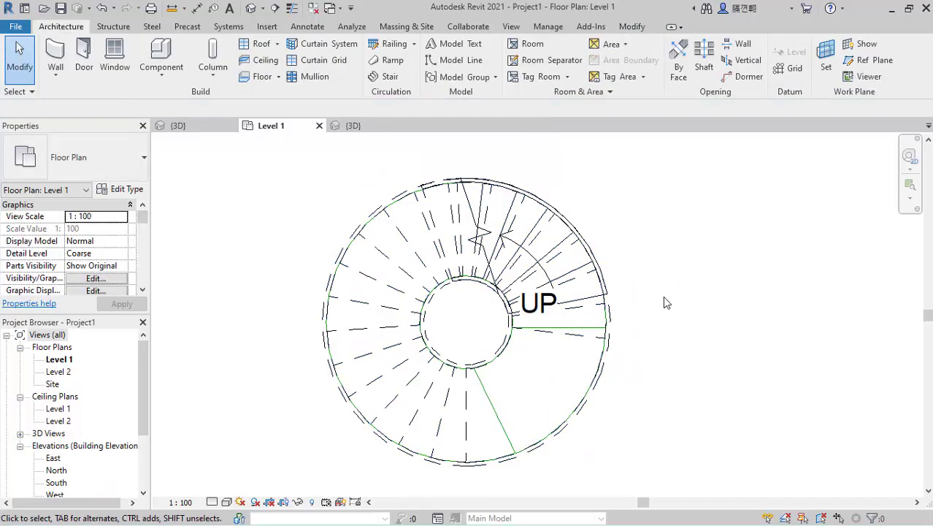
Examine the extended spiral stair in the 3D view, including its landing and both runs
{"action": "left_click", "coordinate": [355, 127]}
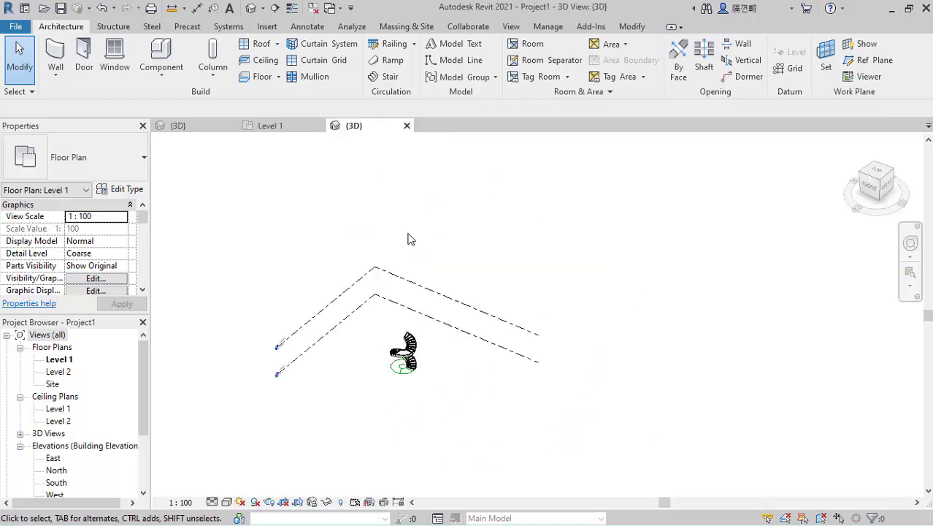
{"action": "middle_click_drag", "start_coordinate": [418, 400], "coordinate": [409, 423], "text": "shift"}
{"action": "scroll", "coordinate": [392, 428], "scroll_direction": "up", "scroll_amount": 3}
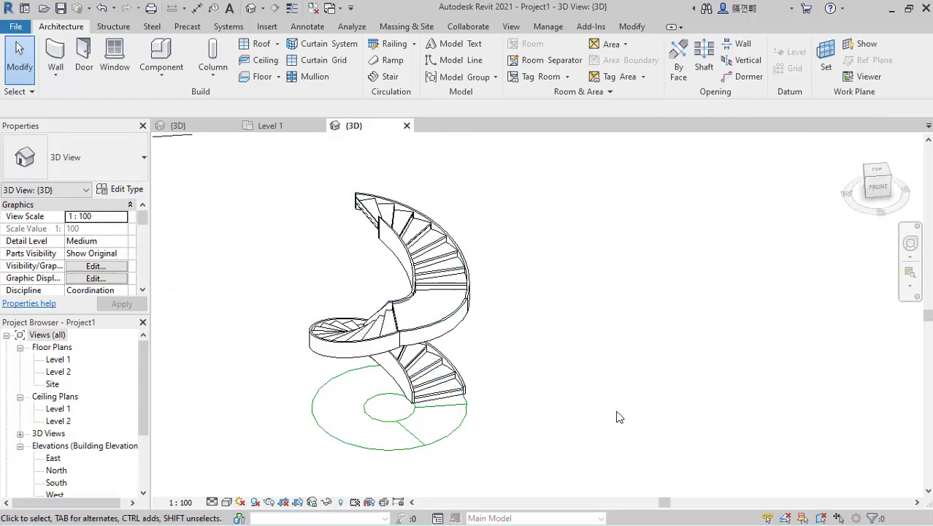
{"action": "scroll", "coordinate": [511, 343], "scroll_direction": "down", "scroll_amount": 2}
{"action": "middle_click_drag", "start_coordinate": [530, 323], "coordinate": [484, 338], "text": "shift"}
{"action": "scroll", "coordinate": [484, 336], "scroll_direction": "up", "scroll_amount": 4}
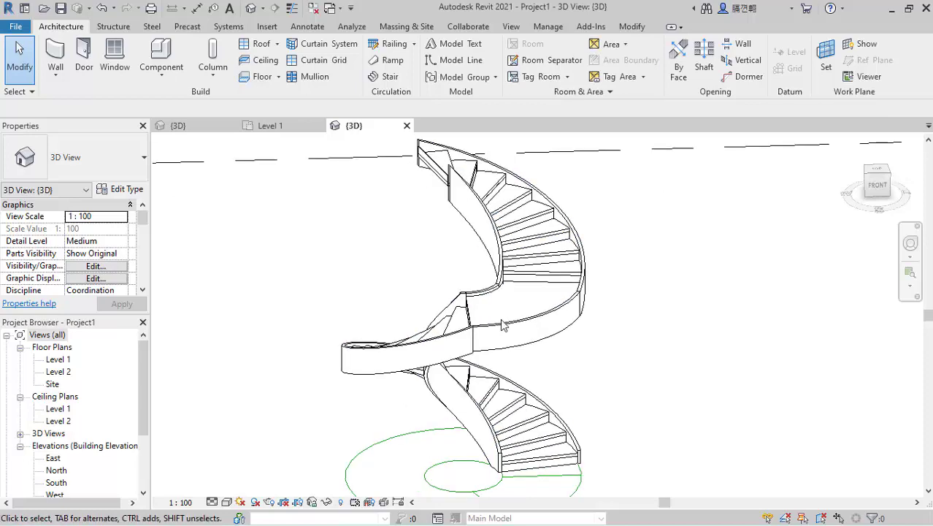
{"action": "scroll", "coordinate": [519, 332], "scroll_direction": "up", "scroll_amount": 3}
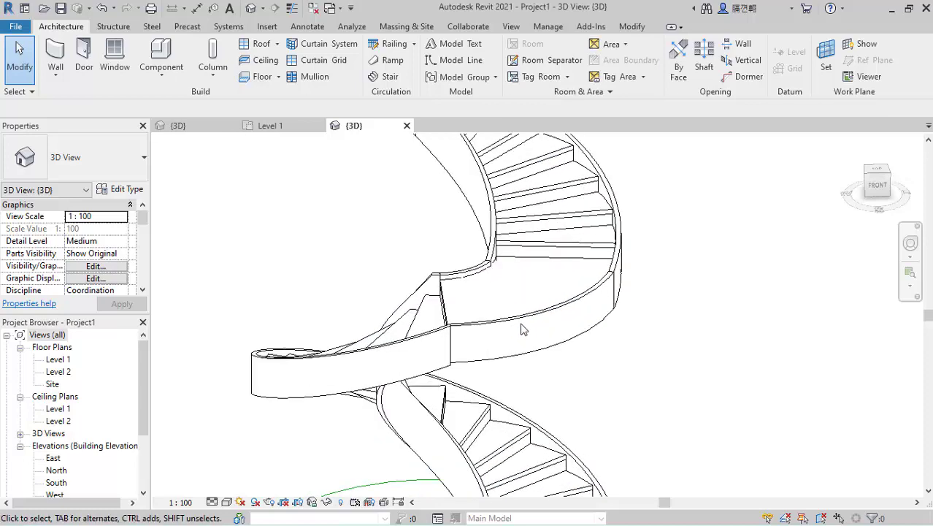
{"action": "scroll", "coordinate": [522, 330], "scroll_direction": "down", "scroll_amount": 4}
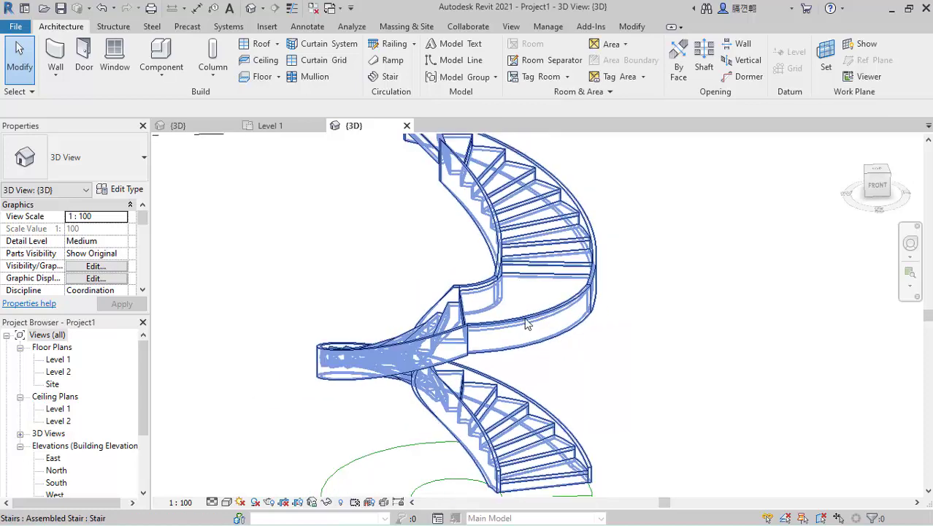
Review the stair in the Level 1 floor plan and switch to the Site floor plan
{"action": "left_click", "coordinate": [276, 128]}
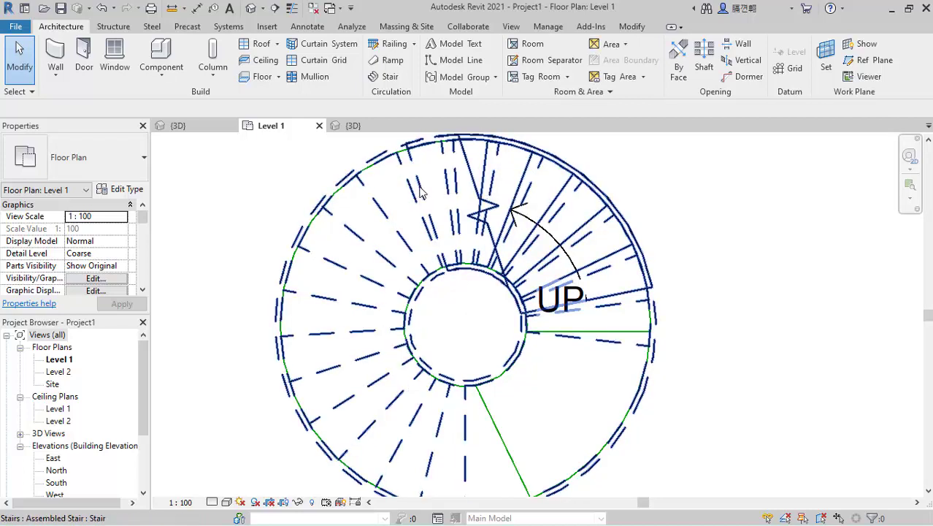
{"action": "scroll", "coordinate": [504, 276], "scroll_direction": "down", "scroll_amount": 3}
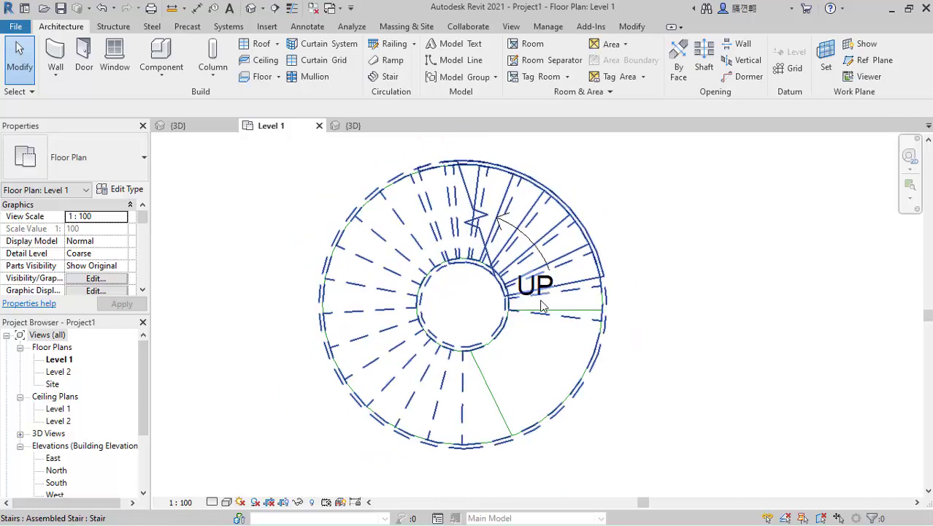
{"action": "scroll", "coordinate": [497, 373], "scroll_direction": "up", "scroll_amount": 3}
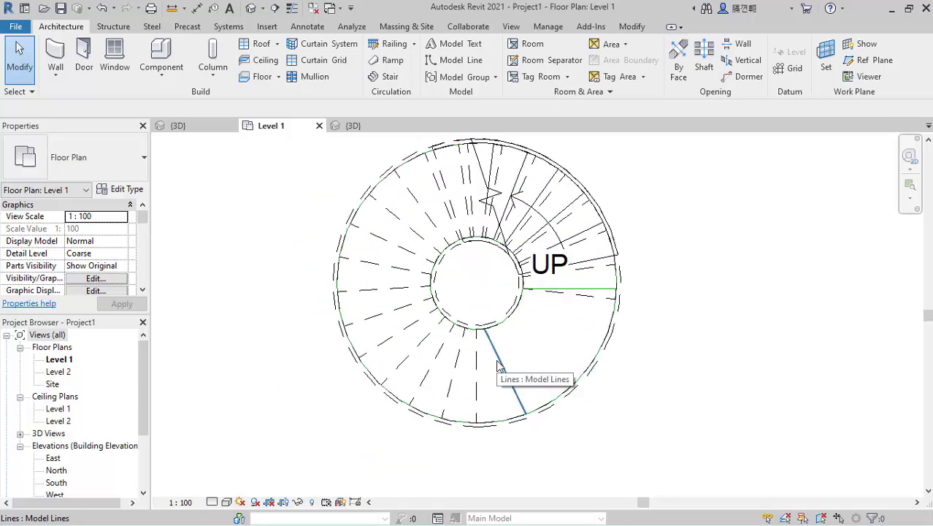
{"action": "scroll", "coordinate": [544, 362], "scroll_direction": "down", "scroll_amount": 3}
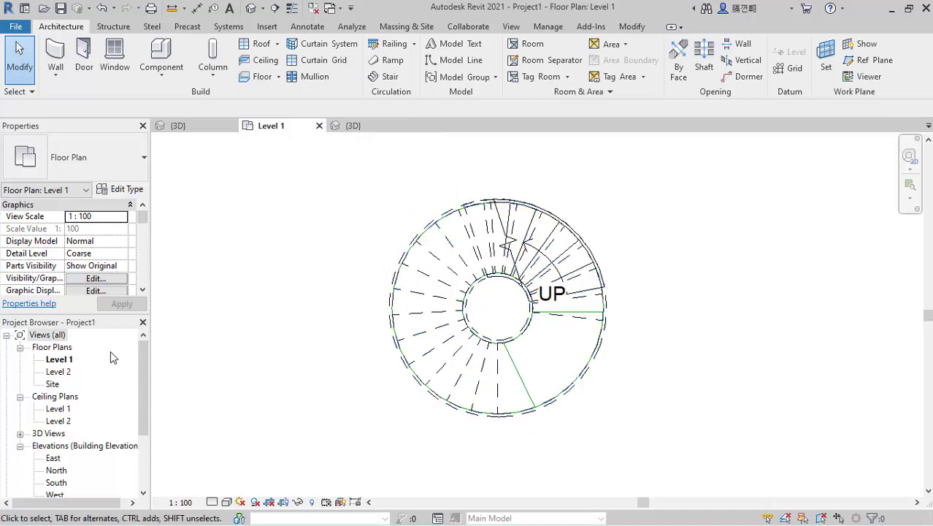
{"action": "double_click", "coordinate": [53, 384]}
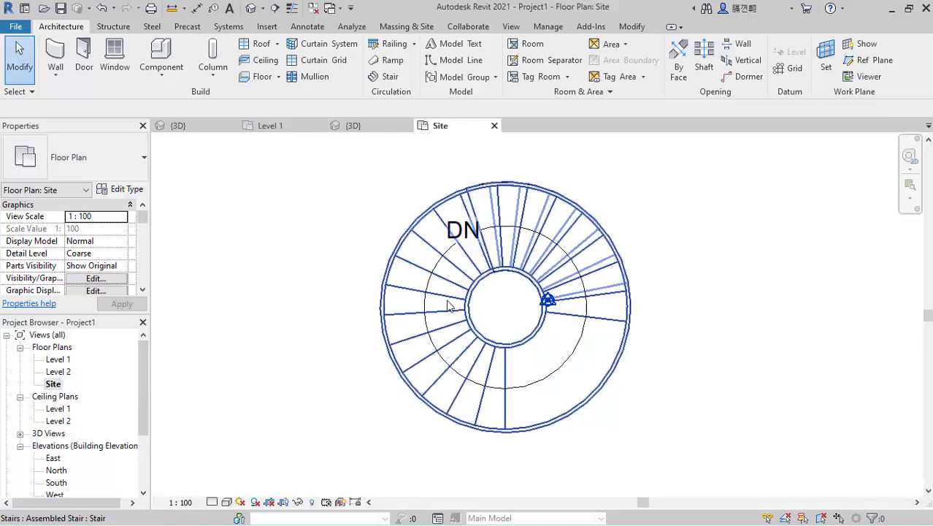
Rotate the stair about its centre by about 18° clockwise, from its top end edge to the upper quadrant, and return to the 3D view
{"action": "left_click", "coordinate": [423, 327]}
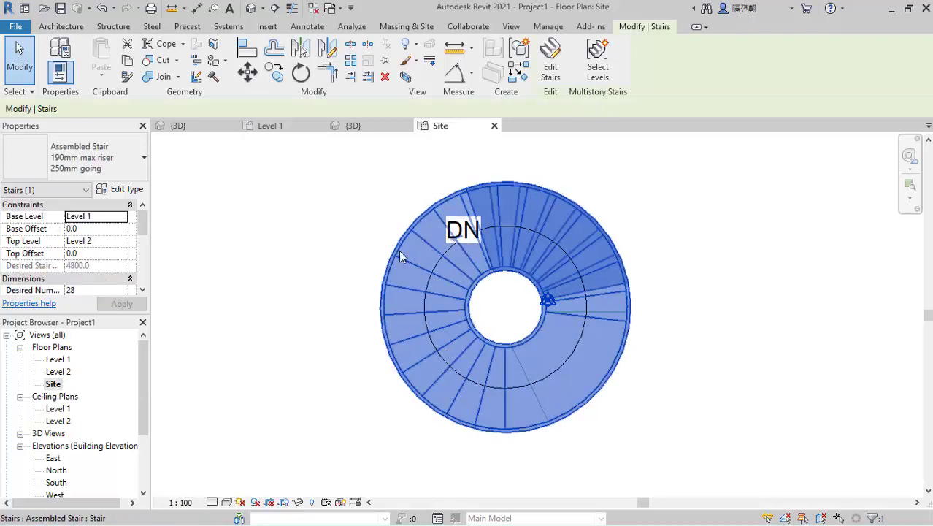
{"action": "left_click", "coordinate": [300, 73]}
{"action": "scroll", "coordinate": [504, 307], "scroll_direction": "up", "scroll_amount": 2}
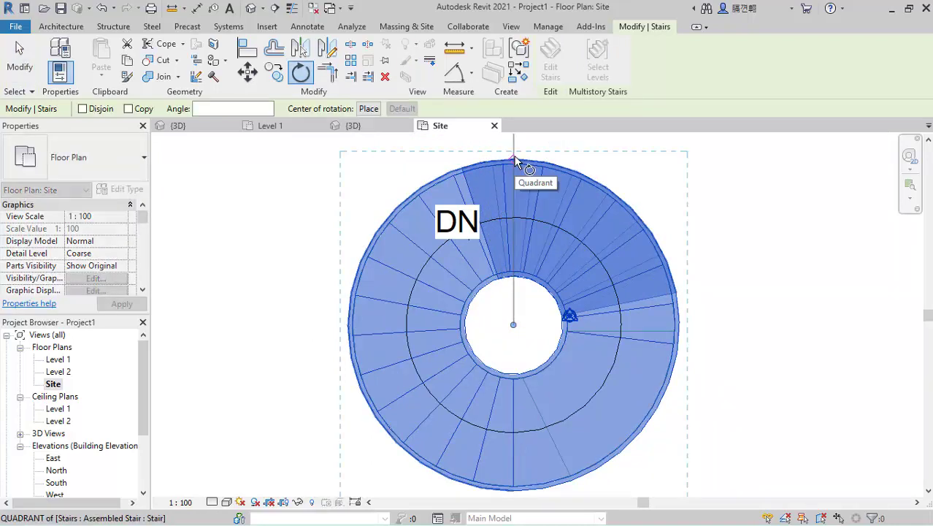
{"action": "left_click", "coordinate": [461, 168]}
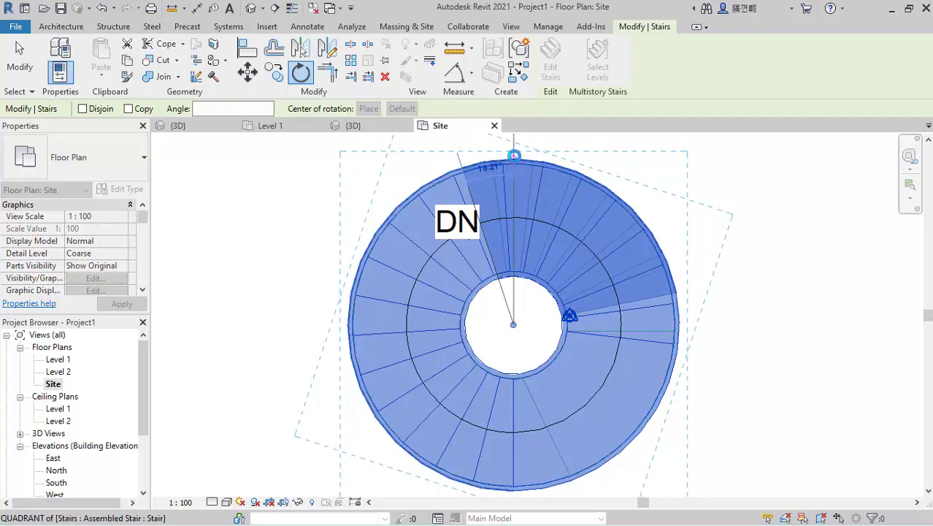
{"action": "left_click", "coordinate": [514, 157]}
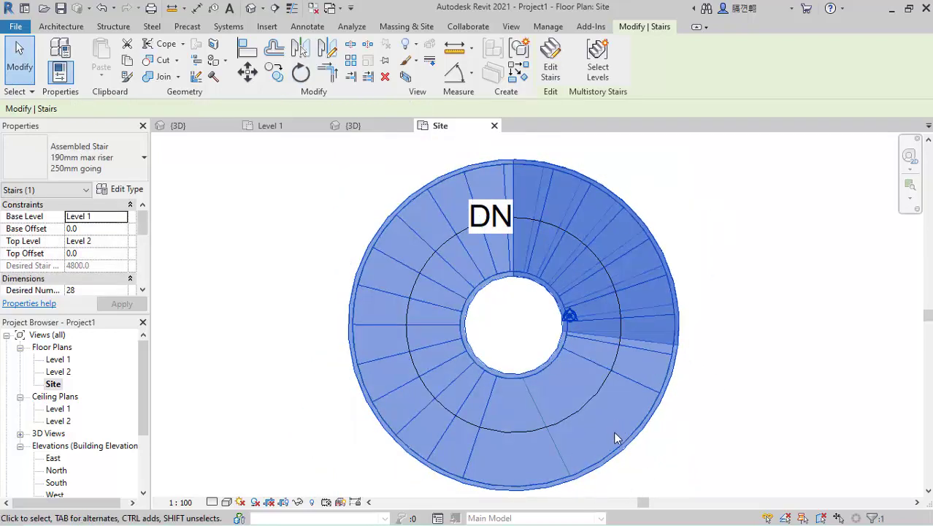
{"action": "left_click", "coordinate": [717, 263]}
{"action": "left_click", "coordinate": [351, 126]}
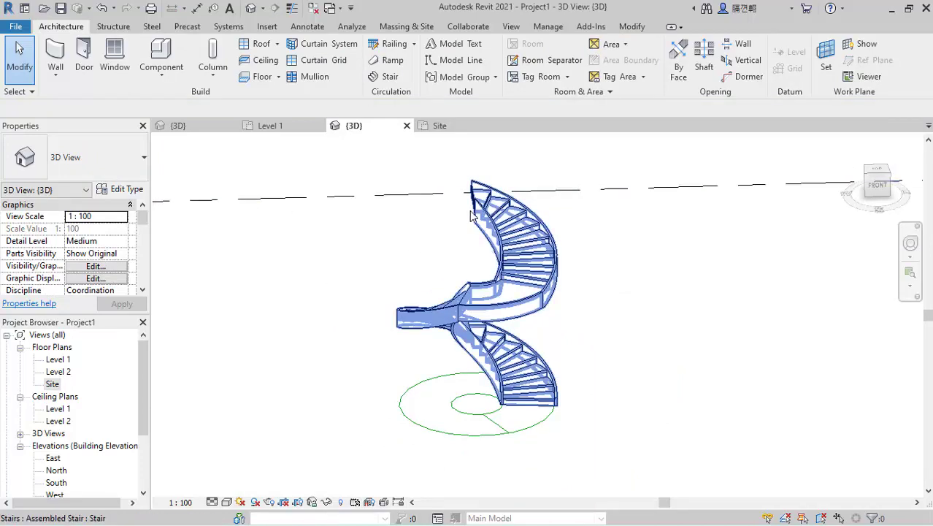
{"action": "scroll", "coordinate": [475, 223], "scroll_direction": "up", "scroll_amount": 3}
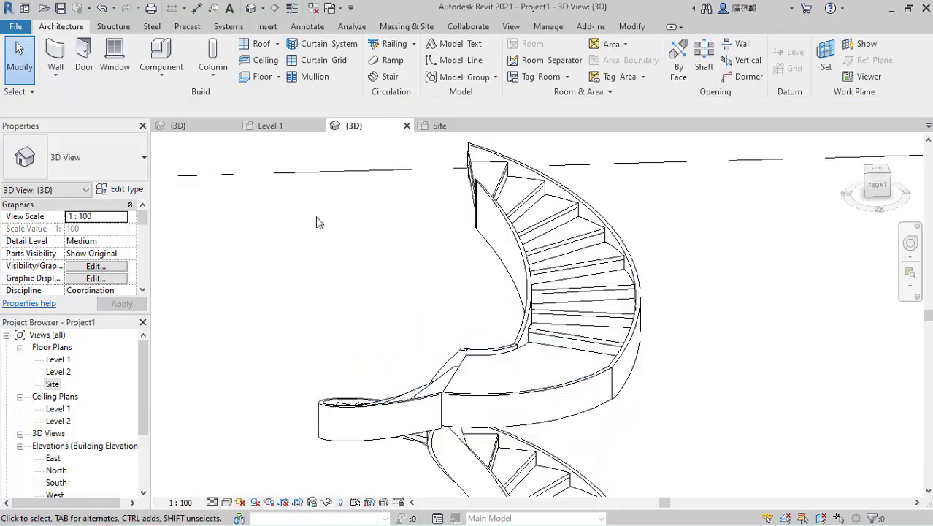
{"action": "scroll", "coordinate": [453, 234], "scroll_direction": "down", "scroll_amount": 3}
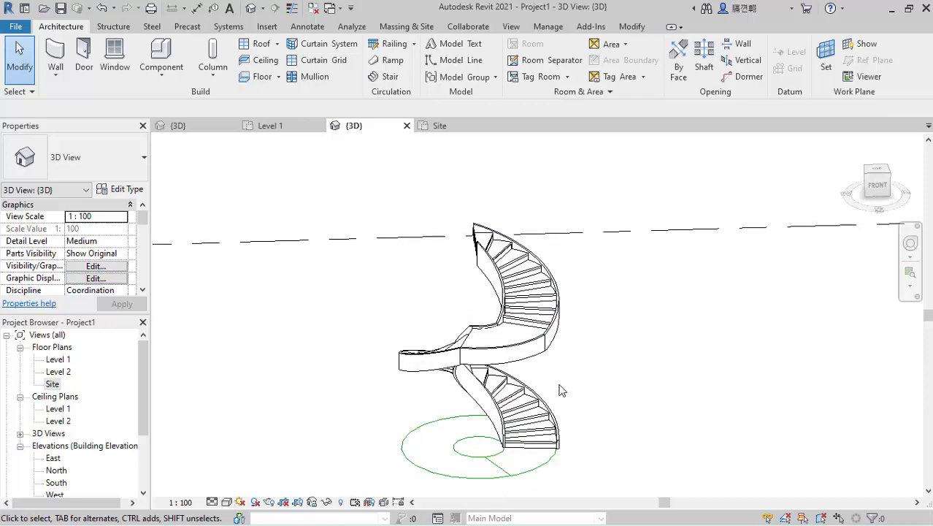
{"action": "scroll", "coordinate": [535, 341], "scroll_direction": "up", "scroll_amount": 2}
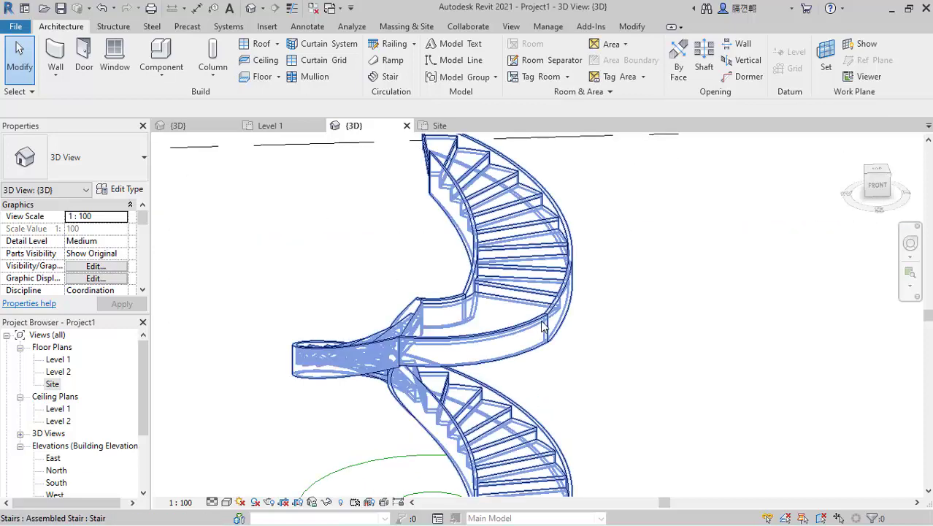
{"action": "scroll", "coordinate": [513, 332], "scroll_direction": "down", "scroll_amount": 2}
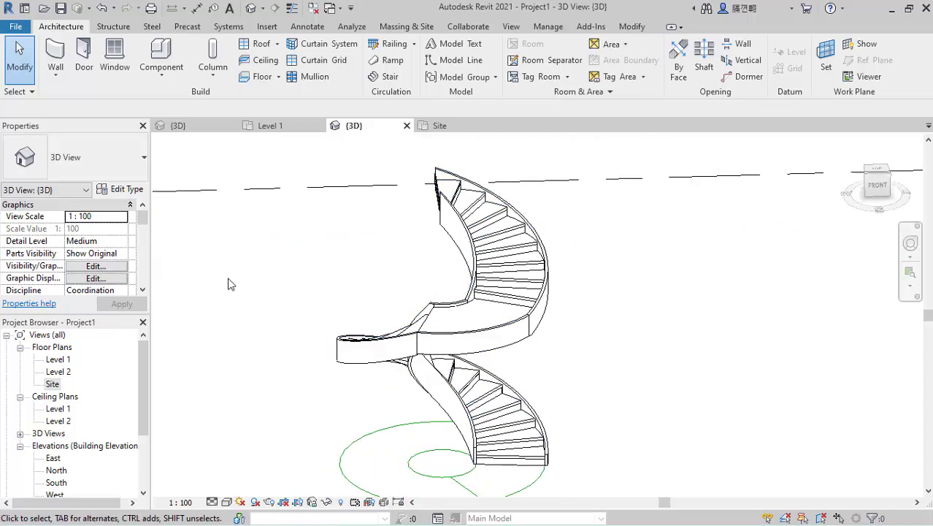
In the stair's type properties, set the Total Depth of its Stringer - 50mm Width right support type to 1200
{"action": "left_click", "coordinate": [500, 298]}
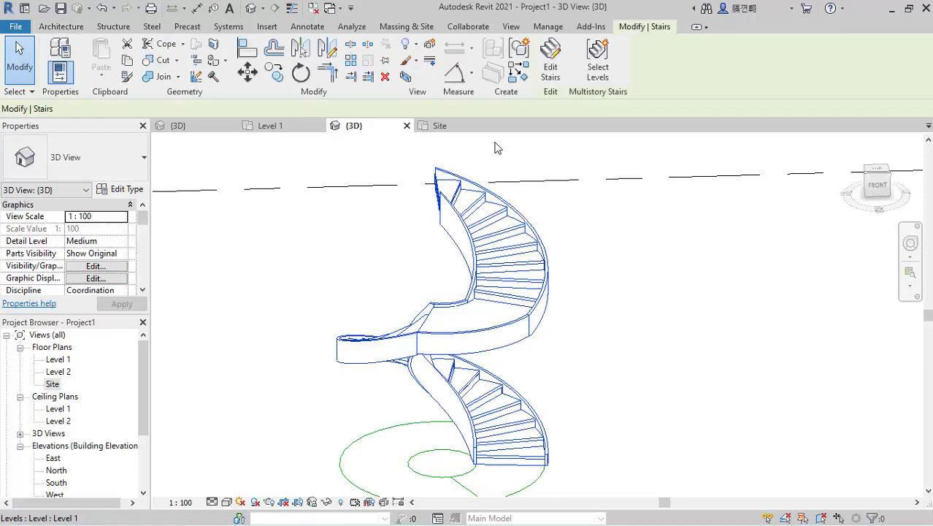
{"action": "left_click", "coordinate": [119, 191]}
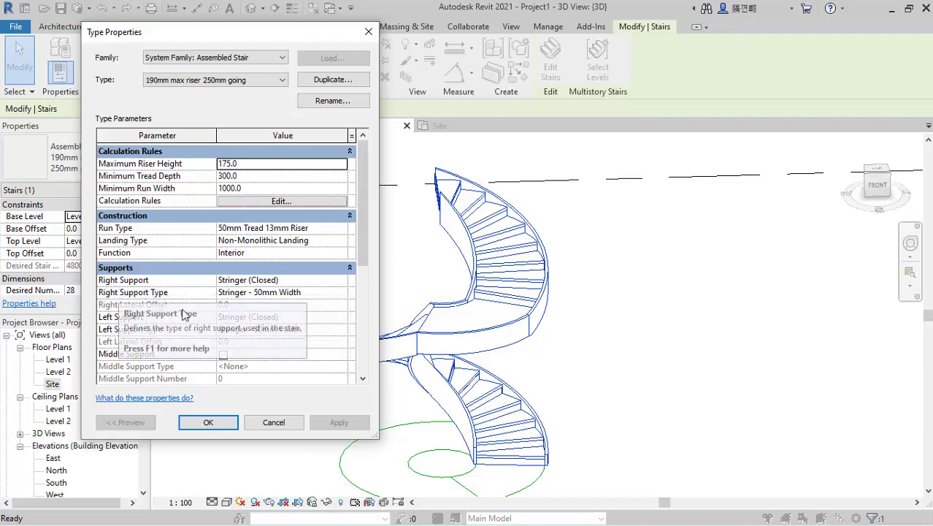
{"action": "left_click", "coordinate": [333, 293]}
{"action": "left_click", "coordinate": [342, 293]}
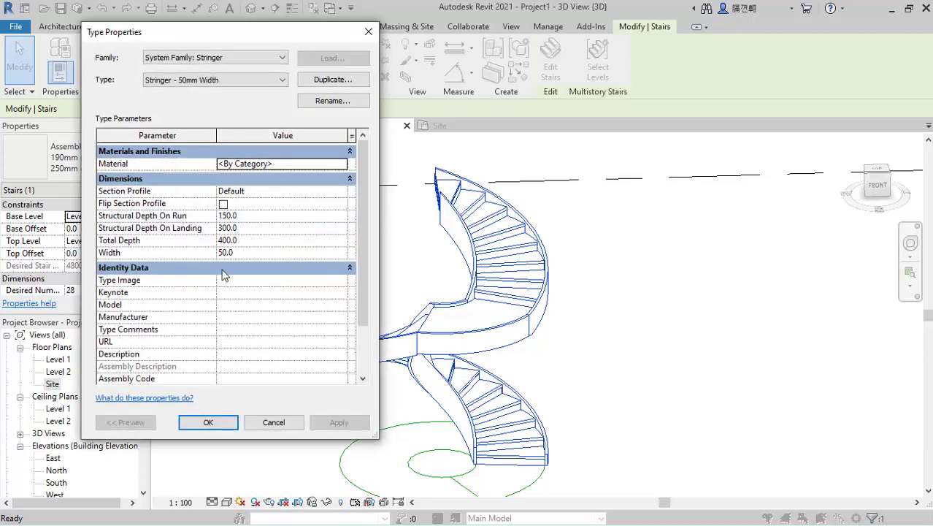
{"action": "left_click", "coordinate": [232, 240]}
{"action": "type", "text": "12"}
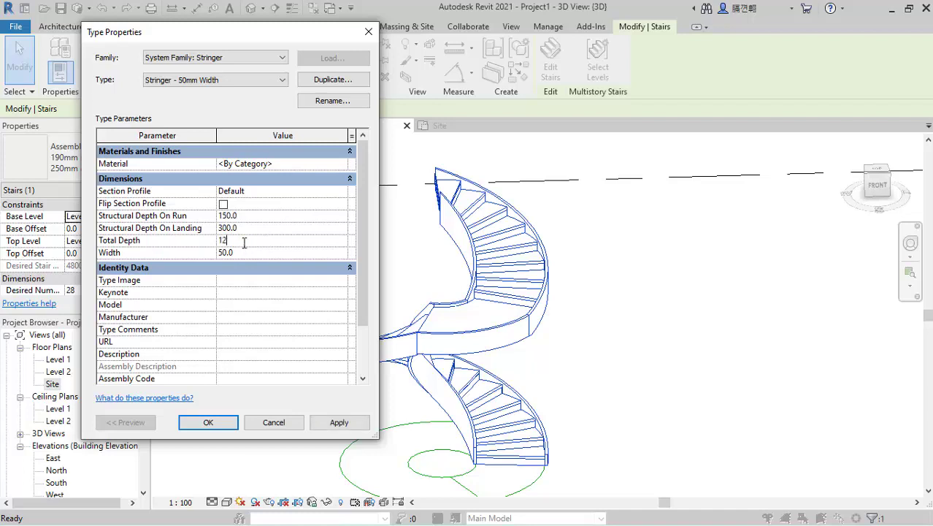
{"action": "type", "text": "00"}
{"action": "left_click", "coordinate": [339, 422]}
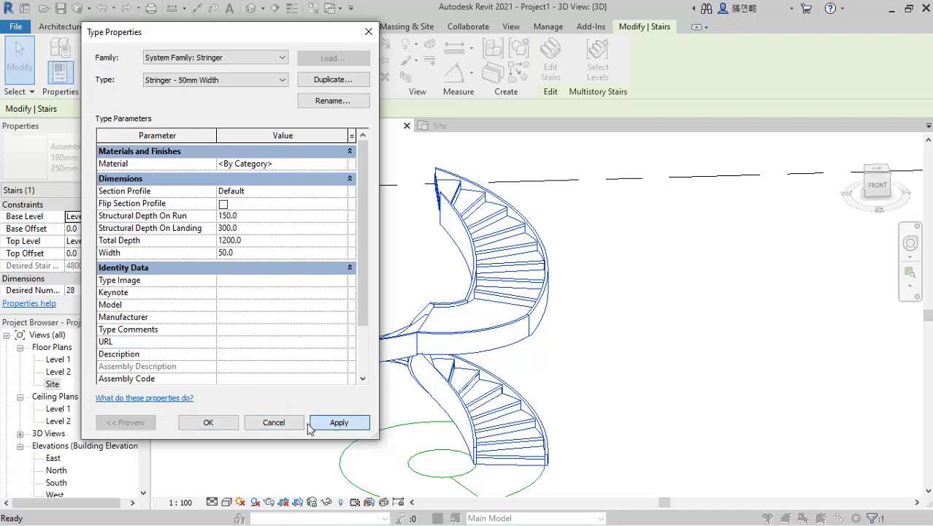
{"action": "left_click", "coordinate": [209, 422]}
{"action": "left_click", "coordinate": [209, 363]}
{"action": "middle_click_drag", "start_coordinate": [474, 342], "coordinate": [425, 319], "text": "shift"}
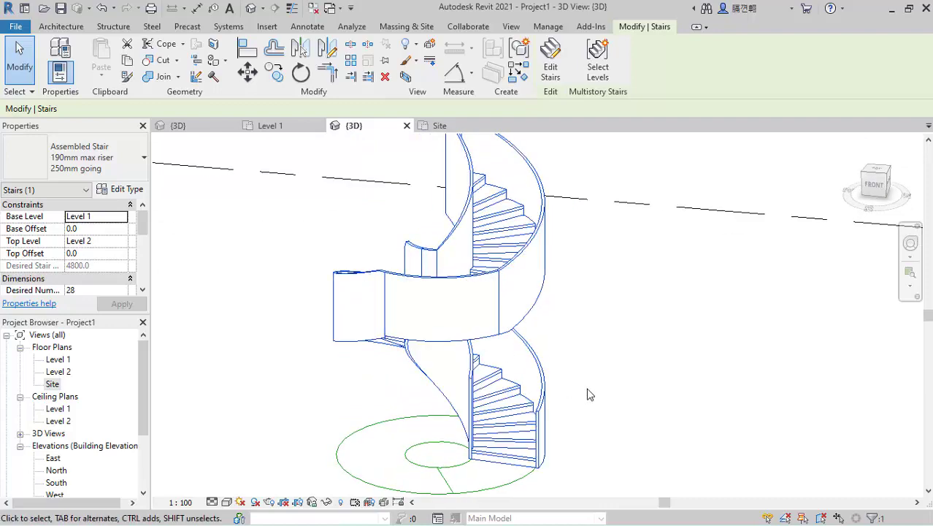
Compare the stair's deepened stringers with the spiral stair in the reference image in Photos, and return to the Revit 3D view
{"action": "key", "text": "alt+Tab"}
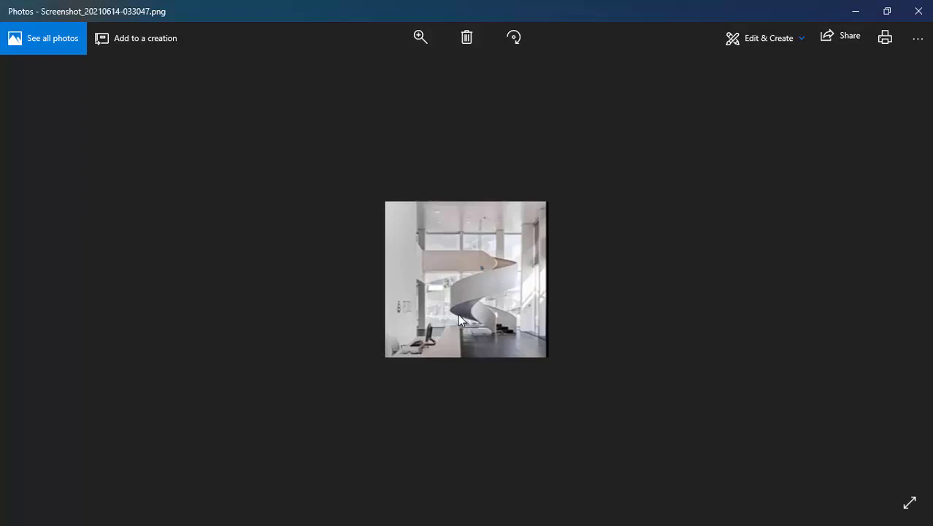
{"action": "key", "text": "alt+Tab"}
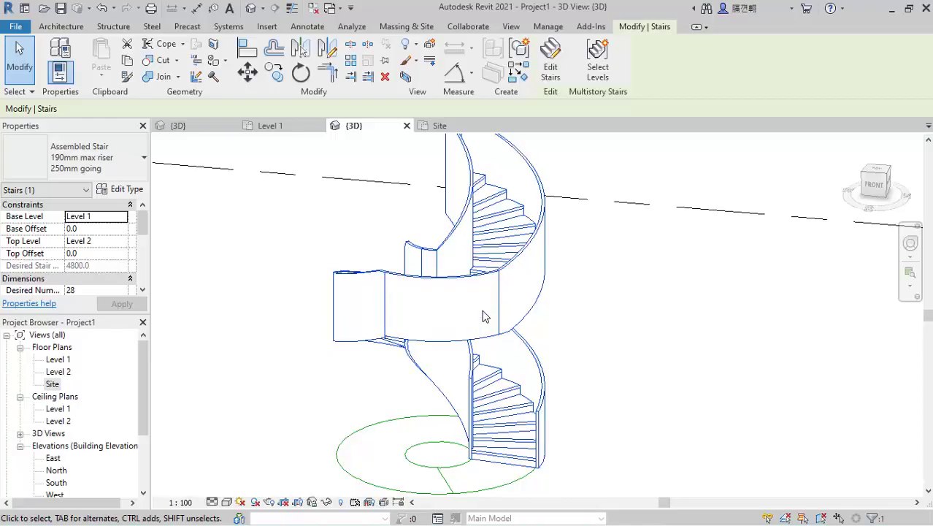
{"action": "scroll", "coordinate": [445, 334], "scroll_direction": "up", "scroll_amount": 1}
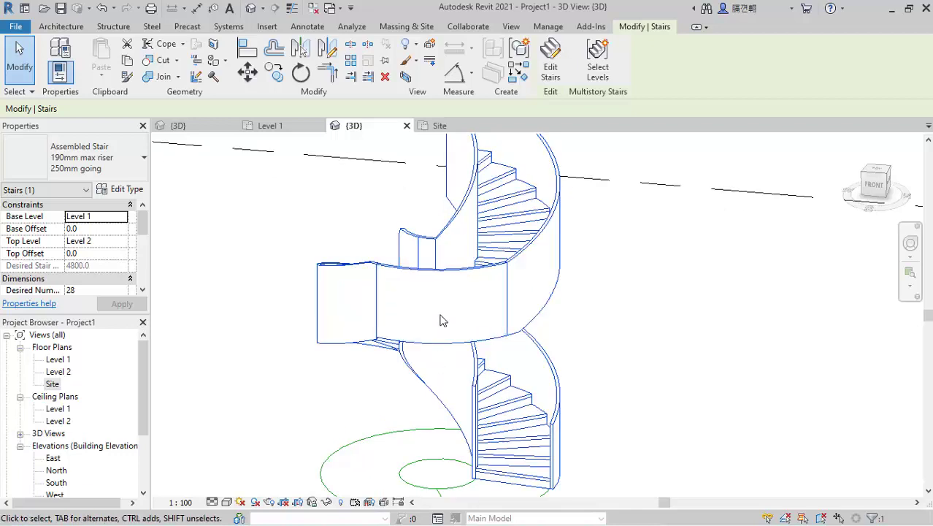
{"action": "scroll", "coordinate": [441, 320], "scroll_direction": "down", "scroll_amount": 2}
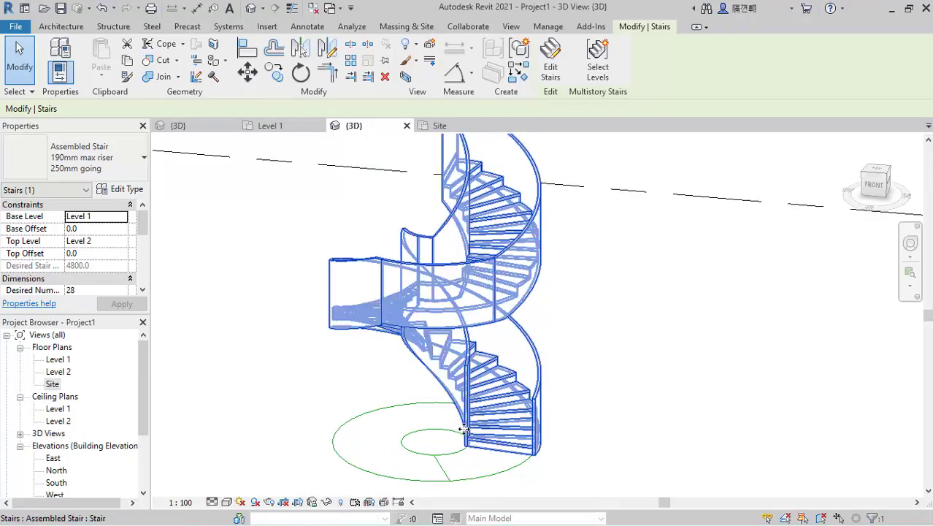
{"action": "left_click", "coordinate": [65, 28]}
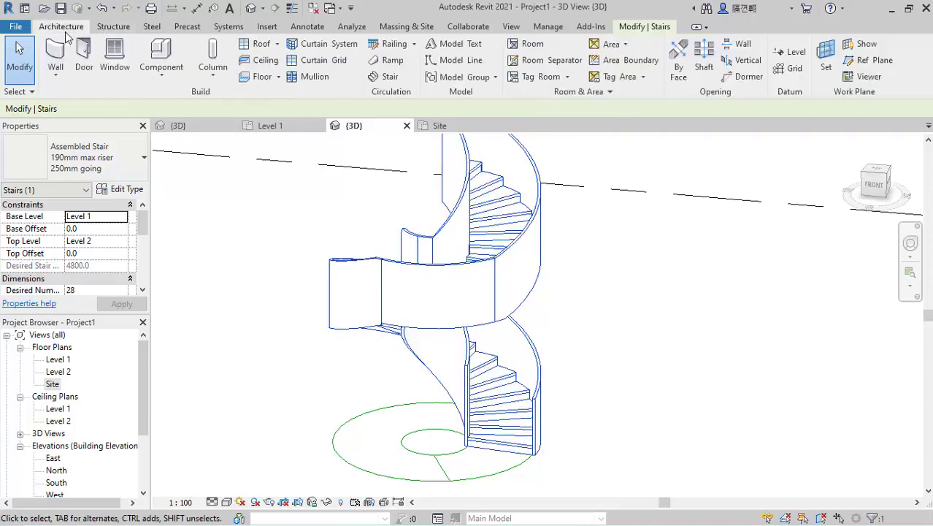
{"action": "left_click", "coordinate": [167, 81]}
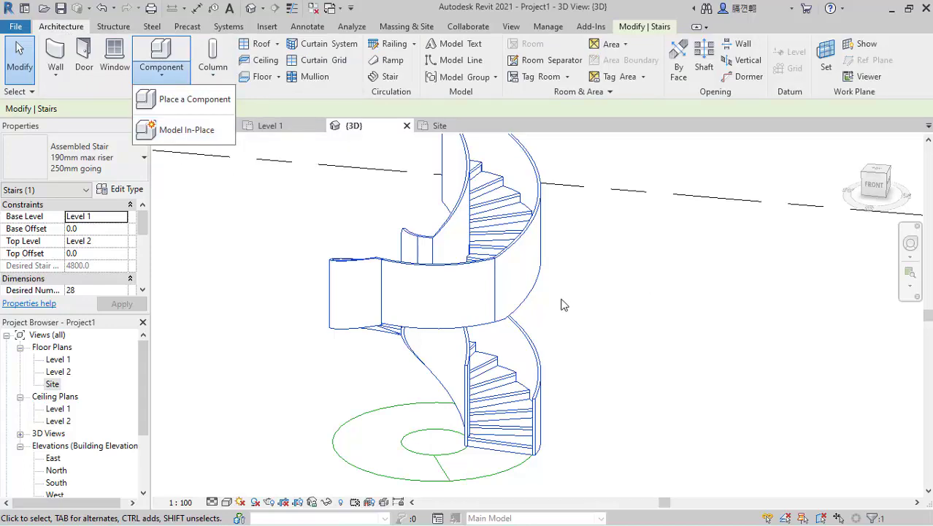
{"action": "scroll", "coordinate": [372, 276], "scroll_direction": "up", "scroll_amount": 2}
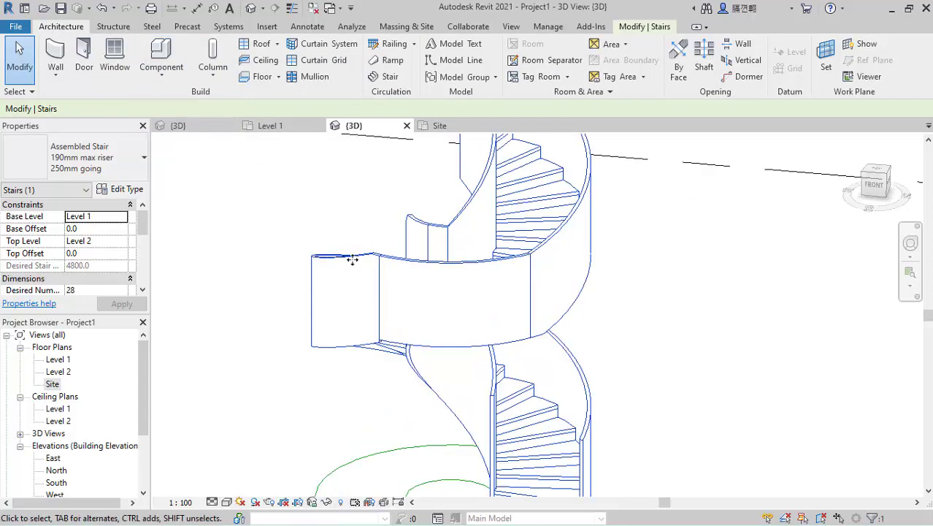
{"action": "scroll", "coordinate": [352, 260], "scroll_direction": "down", "scroll_amount": 3}
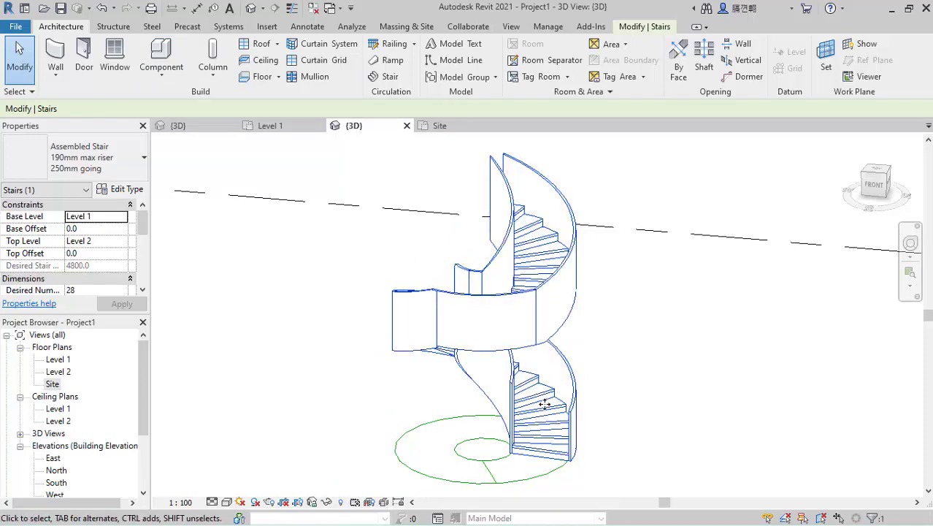
Set both the Right Support and Left Support of the stair type to None
{"action": "left_click", "coordinate": [123, 192]}
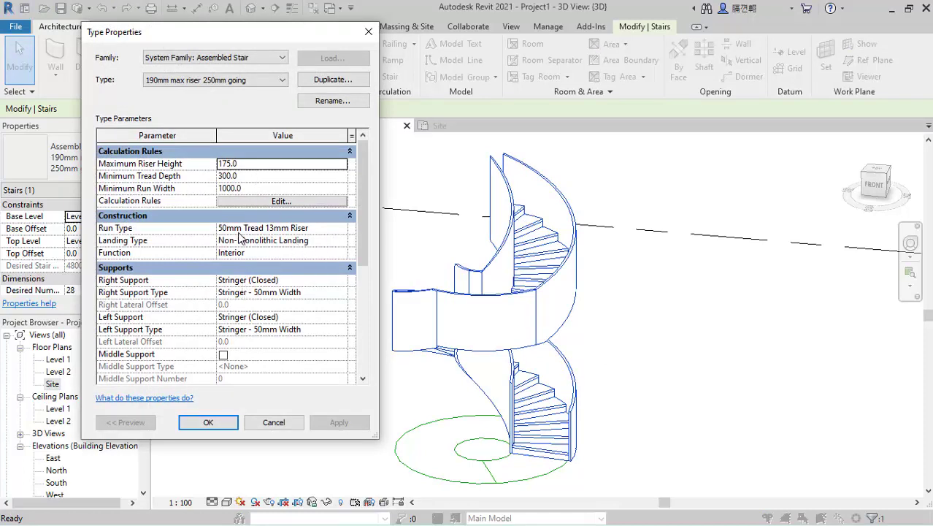
{"action": "left_click", "coordinate": [288, 281]}
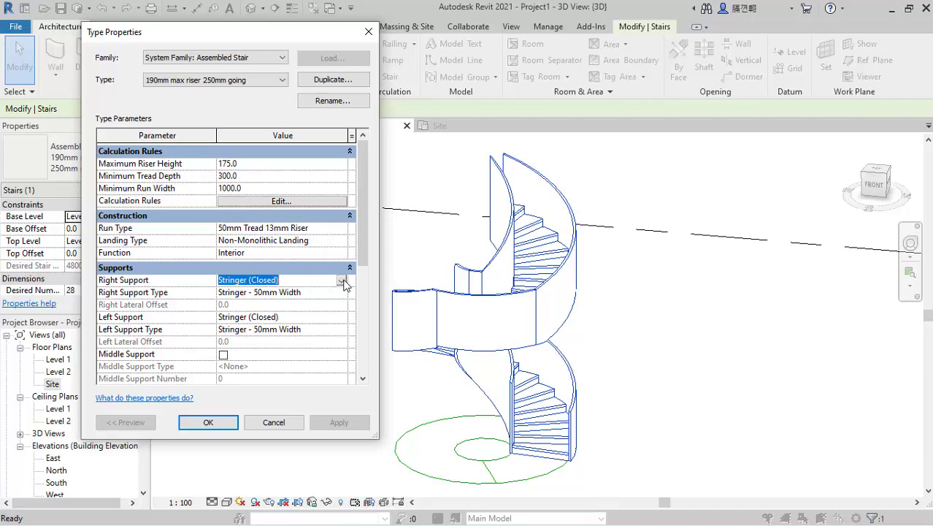
{"action": "left_click", "coordinate": [341, 281]}
{"action": "left_click", "coordinate": [249, 292]}
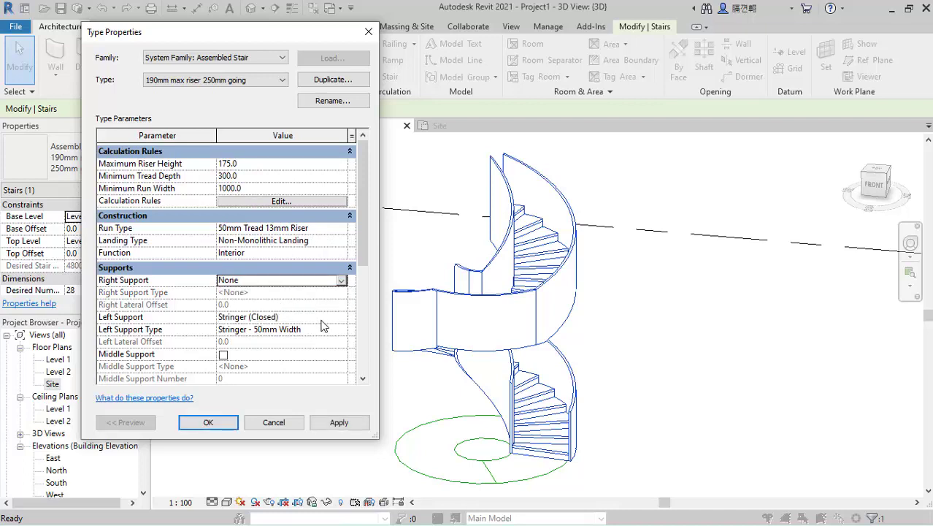
{"action": "left_click", "coordinate": [322, 319]}
{"action": "left_click", "coordinate": [341, 320]}
{"action": "left_click", "coordinate": [275, 329]}
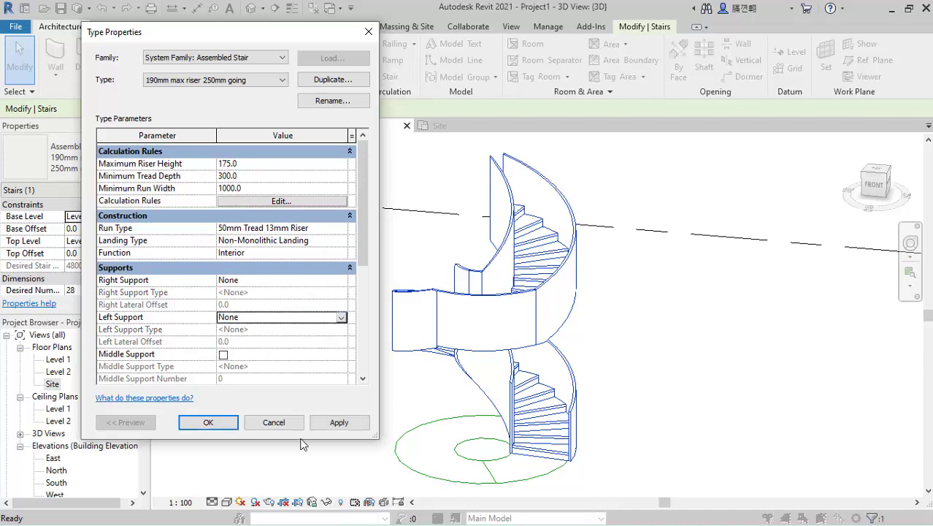
{"action": "left_click", "coordinate": [361, 428]}
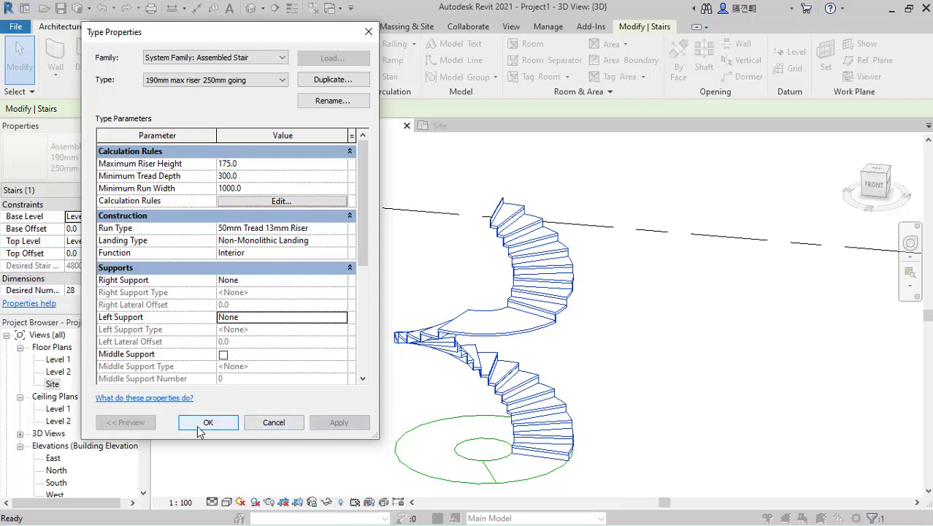
{"action": "left_click", "coordinate": [208, 422]}
{"action": "middle_click_drag", "start_coordinate": [483, 390], "coordinate": [596, 438], "text": "shift"}
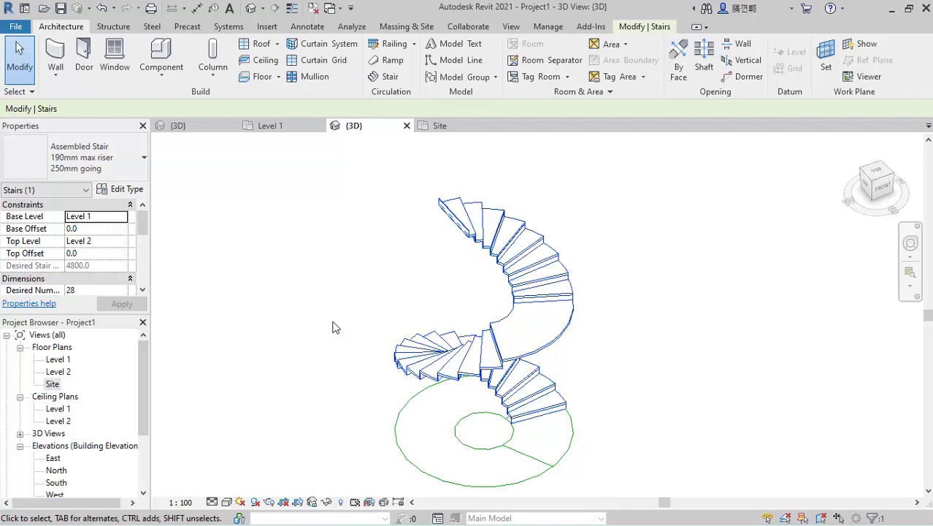
In the Level 1 floor plan, draw a horizontal reference plane through the stair's centre and extend it beyond both sides of the outer circle
{"action": "left_click", "coordinate": [278, 126]}
{"action": "scroll", "coordinate": [475, 329], "scroll_direction": "up", "scroll_amount": 1}
{"action": "scroll", "coordinate": [475, 344], "scroll_direction": "down", "scroll_amount": 2}
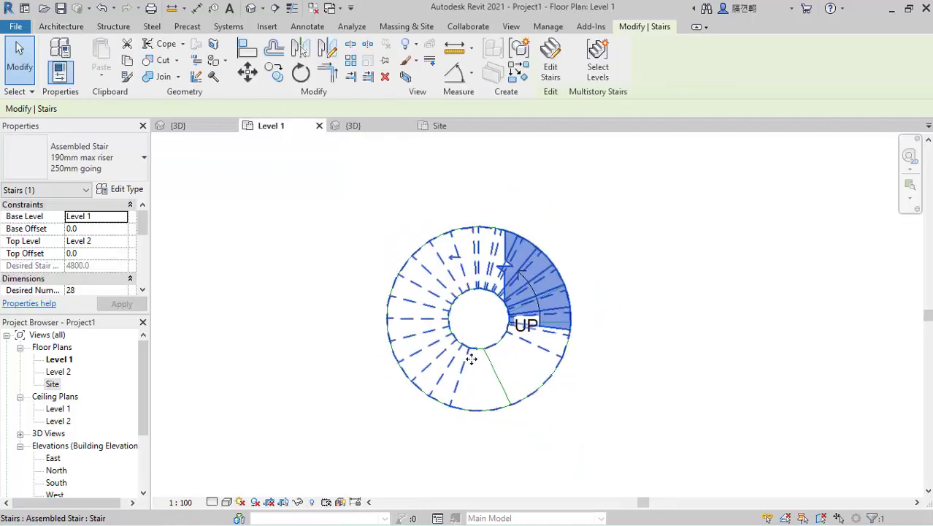
{"action": "left_click", "coordinate": [61, 26]}
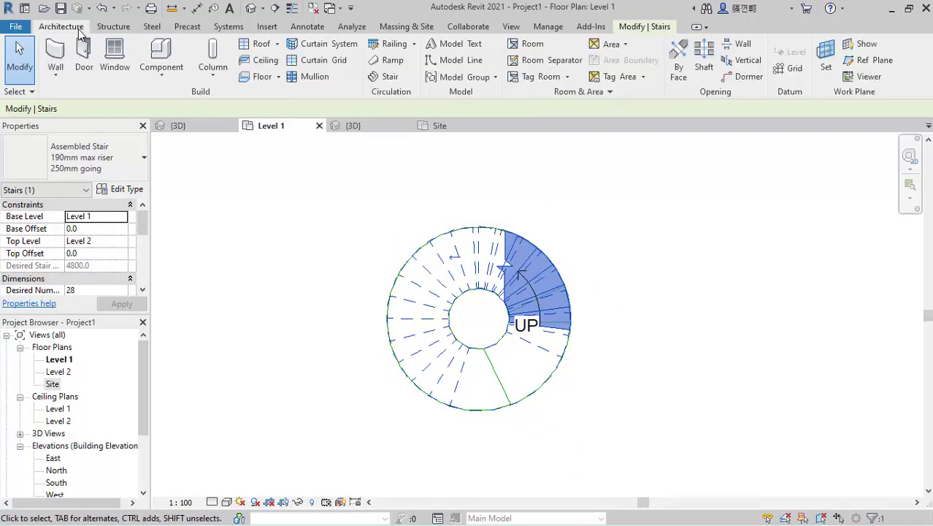
{"action": "left_click", "coordinate": [168, 82]}
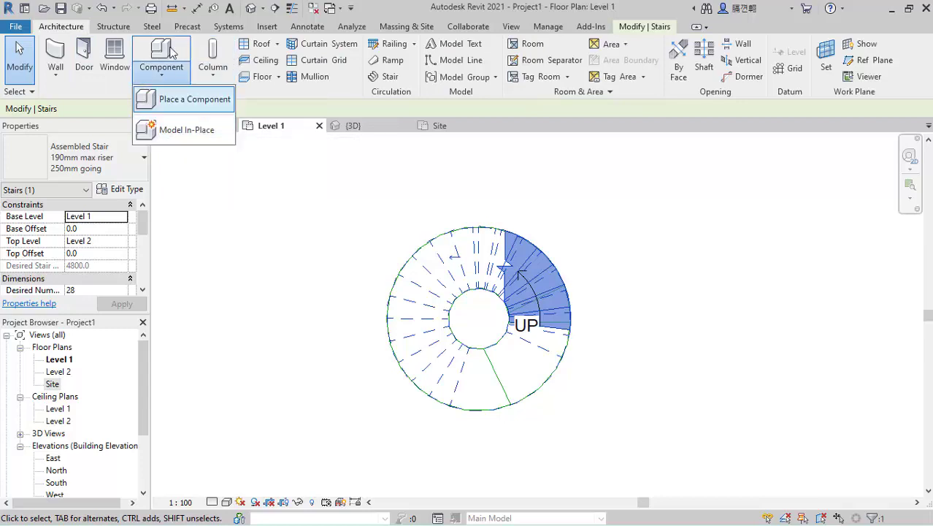
{"action": "left_click", "coordinate": [873, 61]}
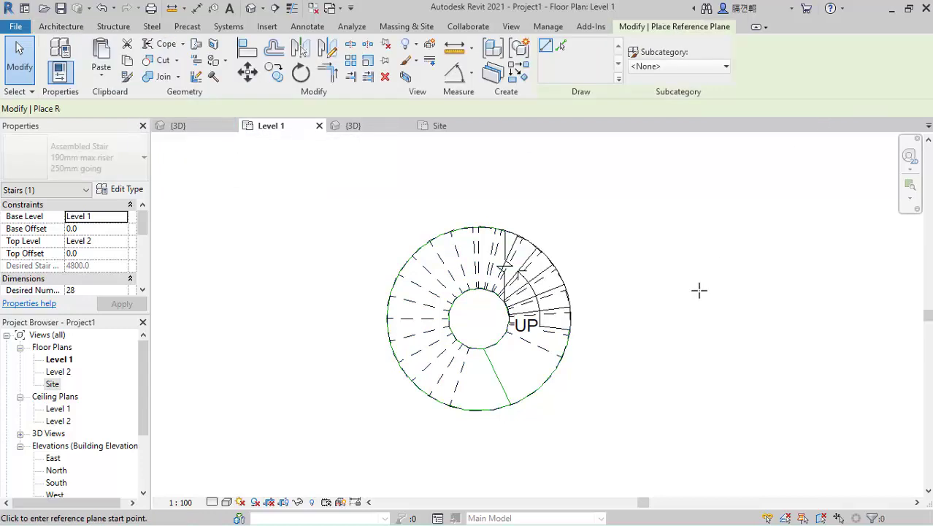
{"action": "scroll", "coordinate": [505, 334], "scroll_direction": "up", "scroll_amount": 1}
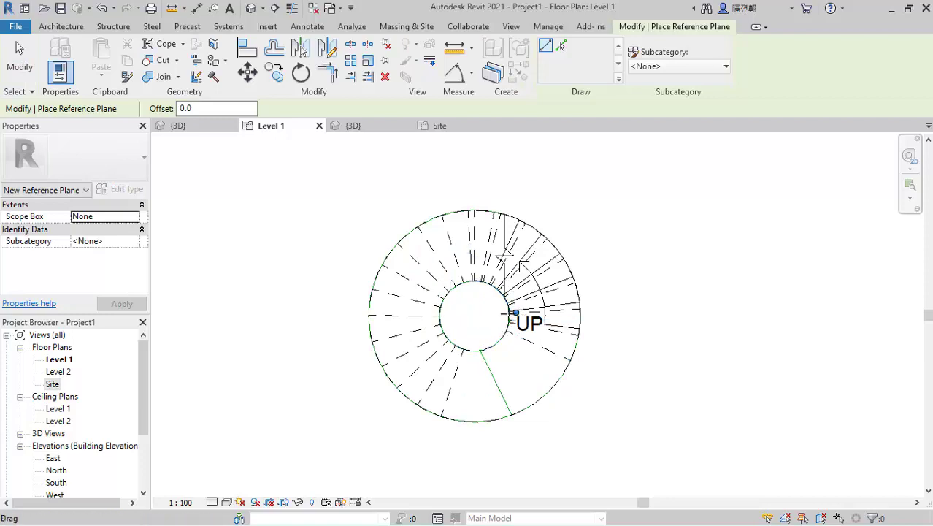
{"action": "left_click", "coordinate": [475, 316]}
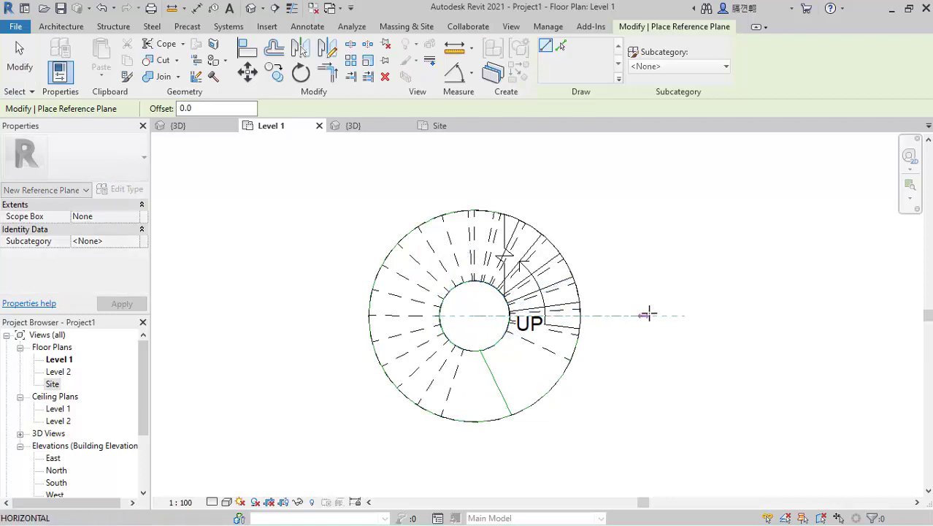
{"action": "left_click", "coordinate": [687, 316]}
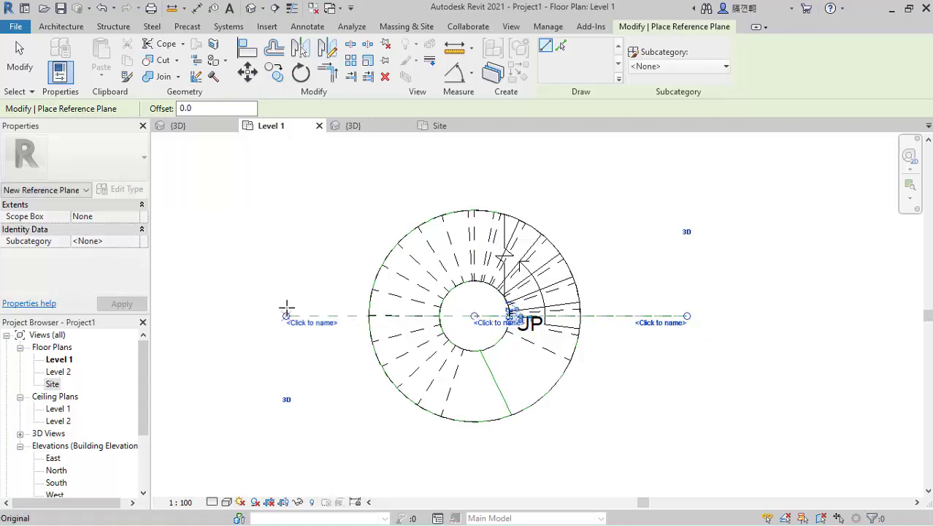
{"action": "left_click", "coordinate": [274, 315]}
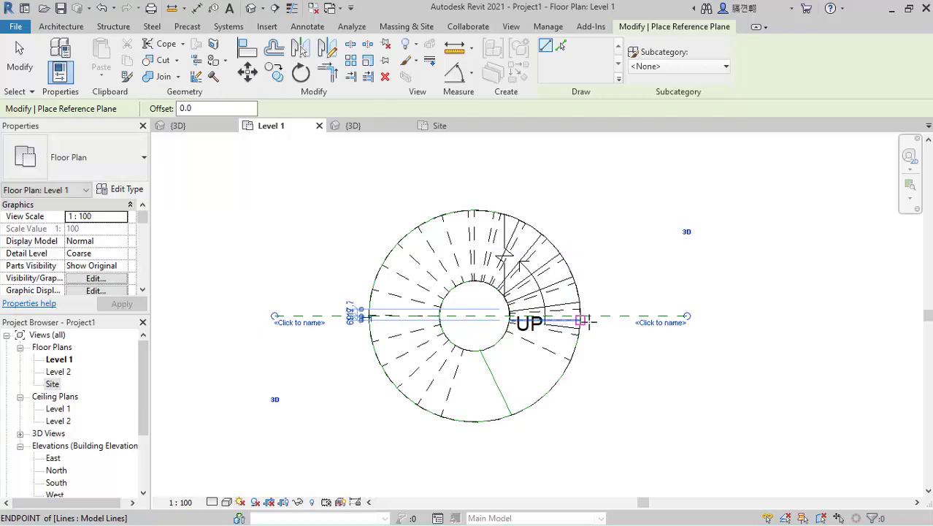
Draw a vertical reference plane upward from the point where the horizontal plane meets the outer circle's right side
{"action": "scroll", "coordinate": [583, 316], "scroll_direction": "up", "scroll_amount": 2}
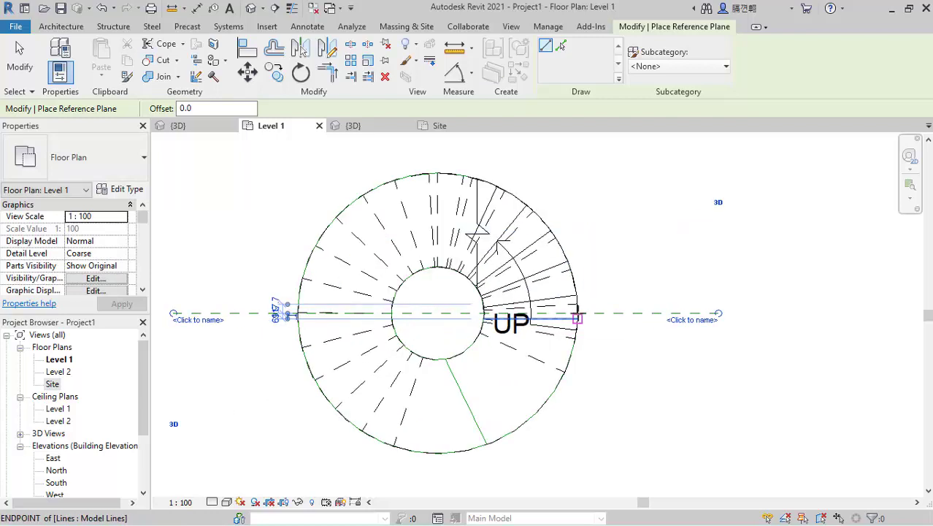
{"action": "left_click", "coordinate": [577, 312]}
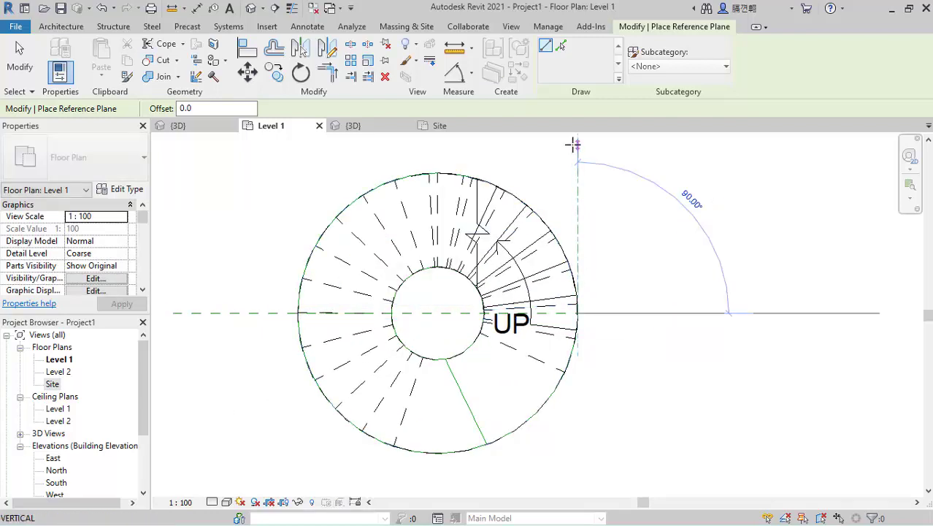
{"action": "left_click", "coordinate": [576, 144]}
{"action": "scroll", "coordinate": [565, 164], "scroll_direction": "down", "scroll_amount": 1}
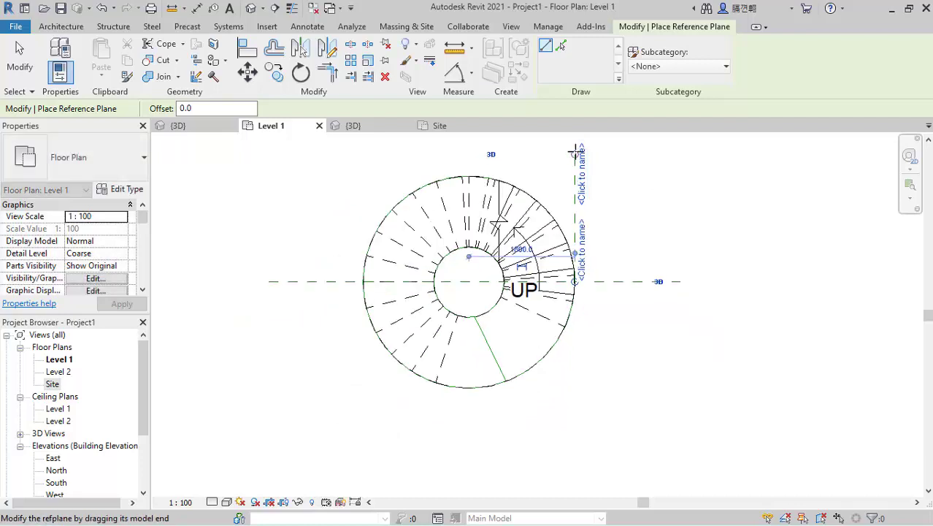
Extend the vertical reference plane at the outer circle's right side below the stair, and draw a matching full-height plane at its left side
{"action": "left_click", "coordinate": [576, 281]}
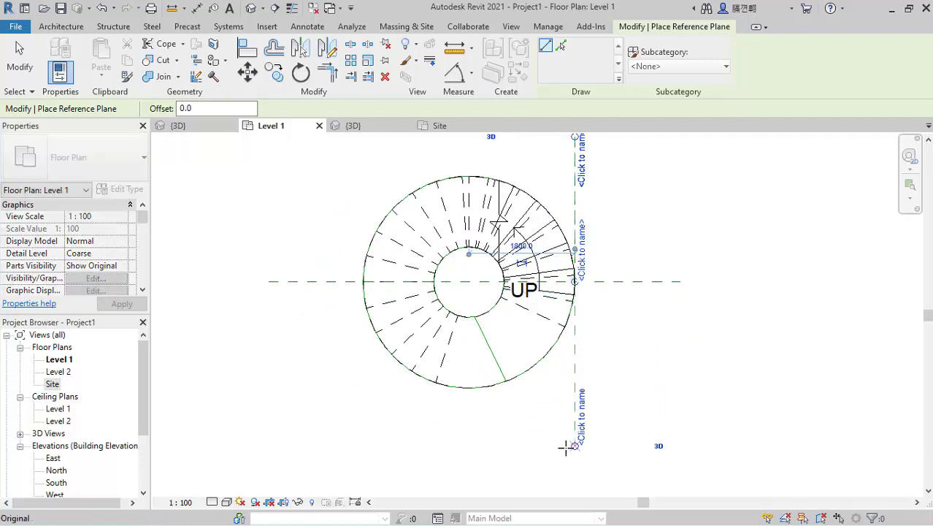
{"action": "left_click", "coordinate": [557, 442]}
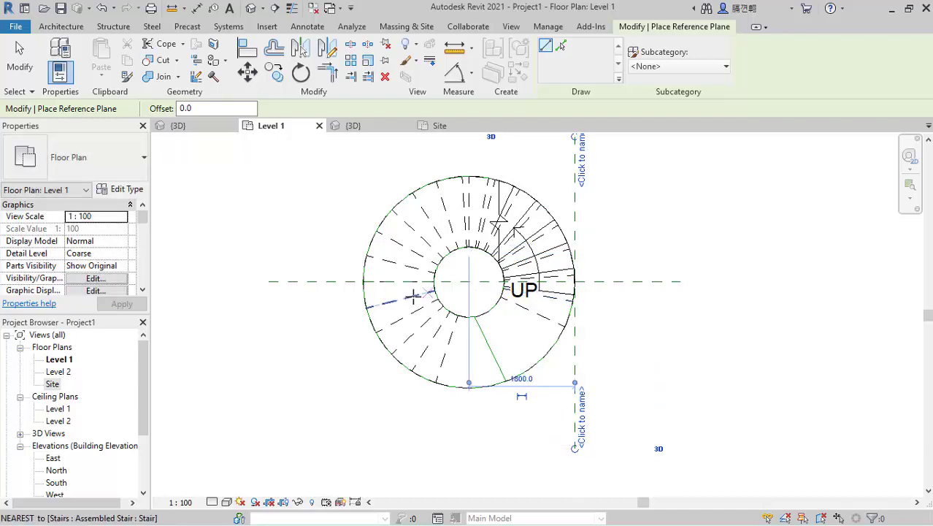
{"action": "left_click", "coordinate": [363, 282]}
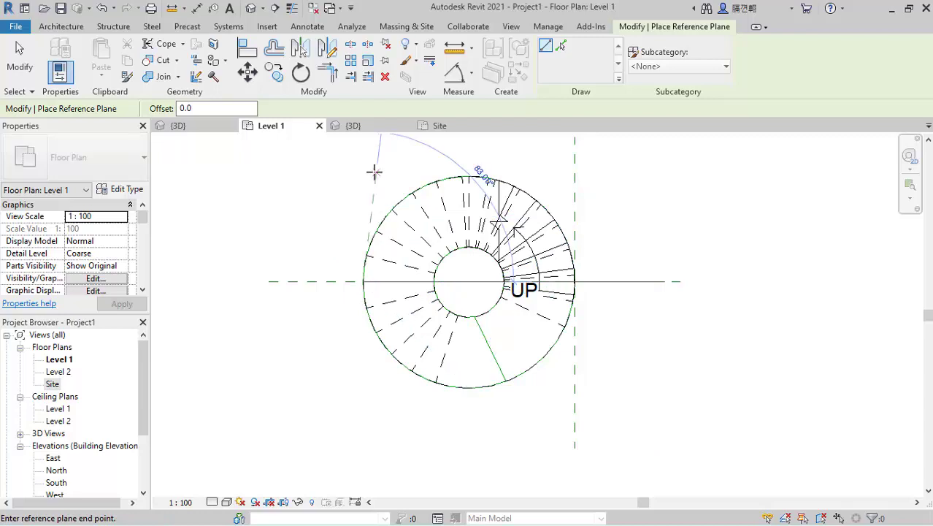
{"action": "left_click", "coordinate": [362, 148]}
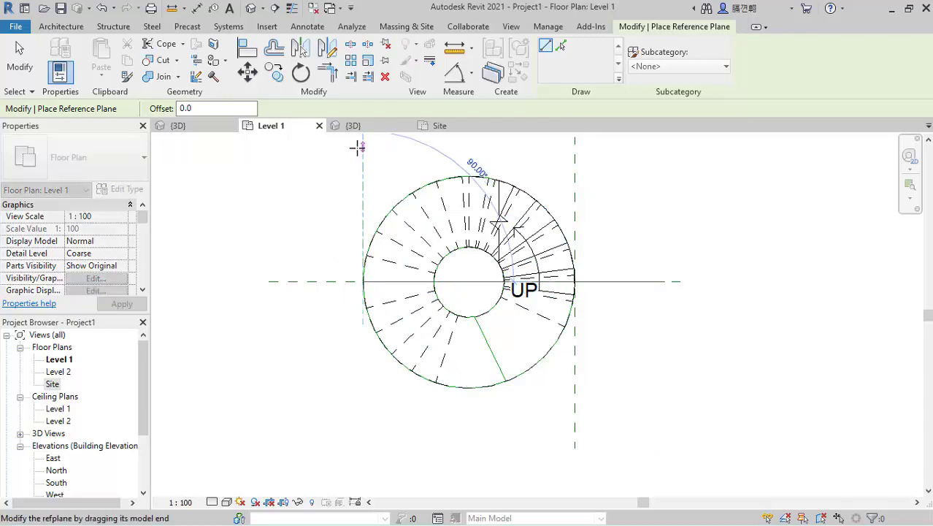
{"action": "left_click", "coordinate": [362, 436]}
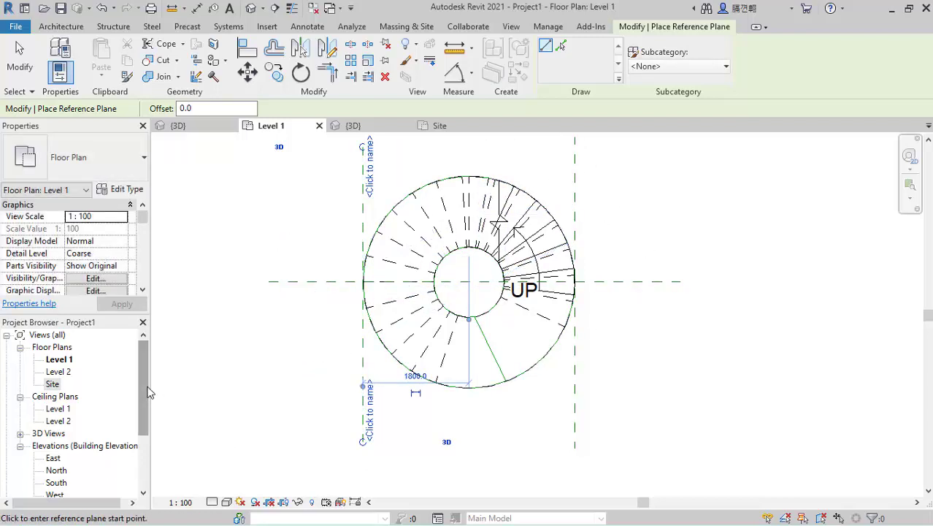
Open the South elevation and examine the stair flights and landing between the two vertical reference planes
{"action": "left_click_drag", "start_coordinate": [142, 395], "coordinate": [133, 438]}
{"action": "double_click", "coordinate": [56, 397]}
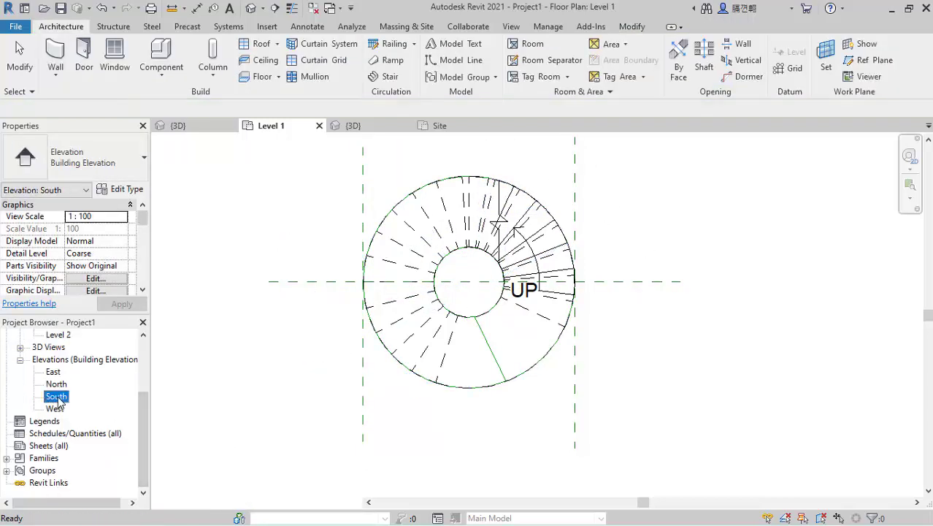
{"action": "scroll", "coordinate": [557, 418], "scroll_direction": "up", "scroll_amount": 4}
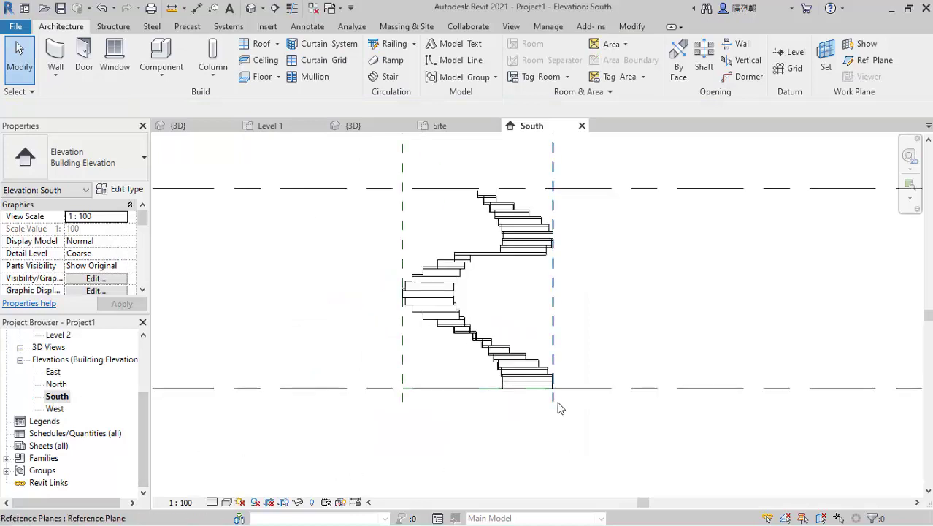
{"action": "scroll", "coordinate": [578, 400], "scroll_direction": "up", "scroll_amount": 1}
{"action": "scroll", "coordinate": [577, 400], "scroll_direction": "down", "scroll_amount": 2}
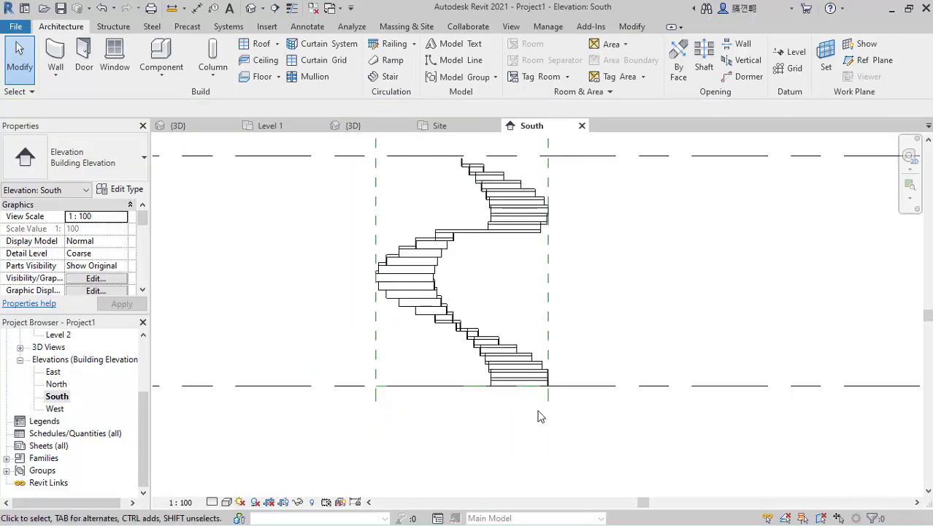
{"action": "scroll", "coordinate": [553, 263], "scroll_direction": "up", "scroll_amount": 2}
{"action": "scroll", "coordinate": [554, 262], "scroll_direction": "up", "scroll_amount": 2}
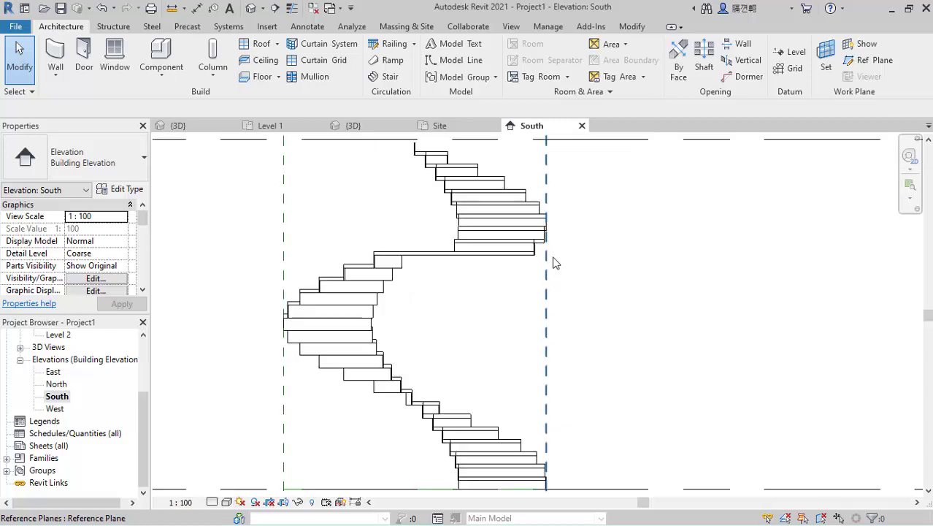
{"action": "scroll", "coordinate": [555, 264], "scroll_direction": "up", "scroll_amount": 1}
{"action": "scroll", "coordinate": [555, 263], "scroll_direction": "up", "scroll_amount": 4}
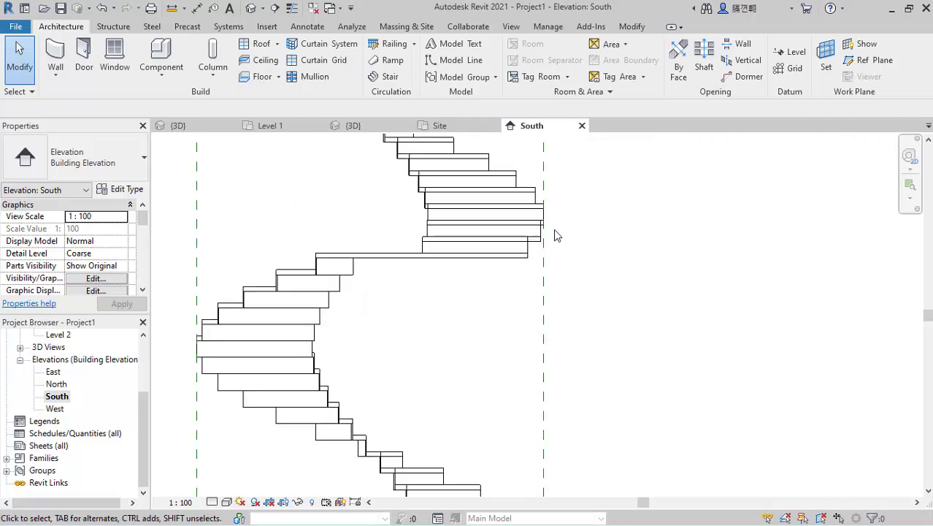
{"action": "scroll", "coordinate": [546, 285], "scroll_direction": "down", "scroll_amount": 4}
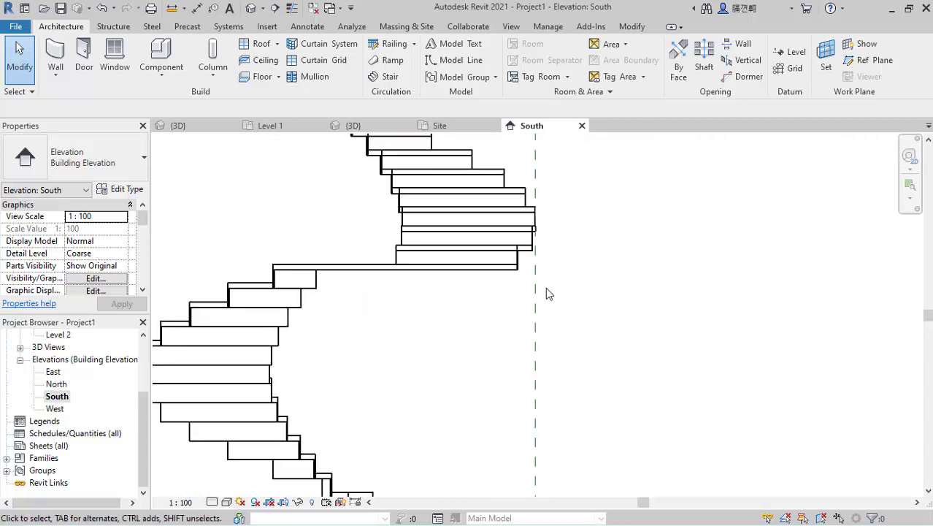
Draw a horizontal reference plane outward from the end of the tread just above the landing, and extend it leftward across the stair
{"action": "left_click", "coordinate": [868, 60]}
{"action": "scroll", "coordinate": [562, 248], "scroll_direction": "up", "scroll_amount": 3}
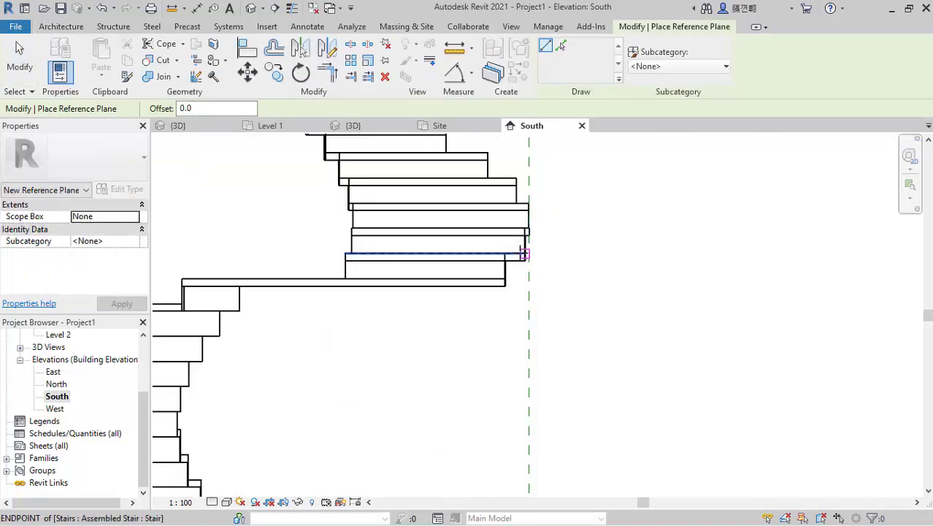
{"action": "left_click", "coordinate": [524, 254]}
{"action": "scroll", "coordinate": [467, 268], "scroll_direction": "down", "scroll_amount": 1}
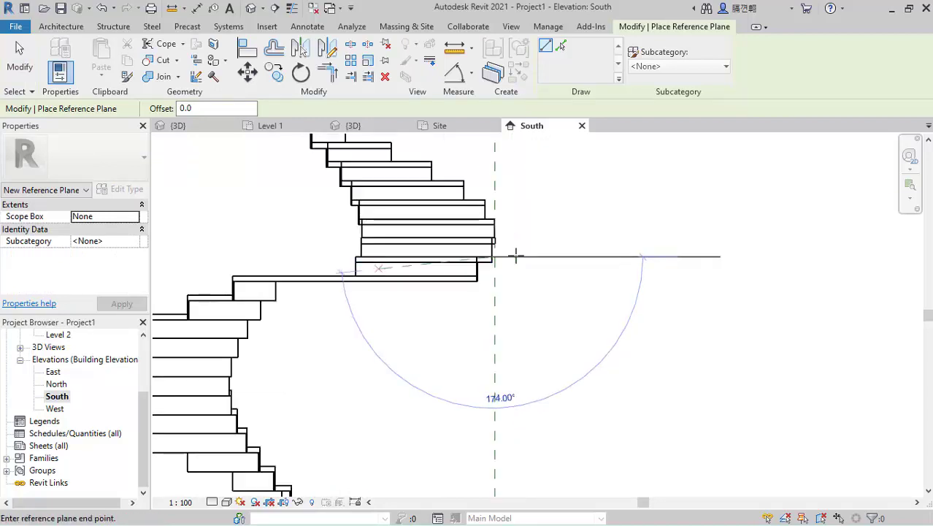
{"action": "left_click", "coordinate": [765, 254]}
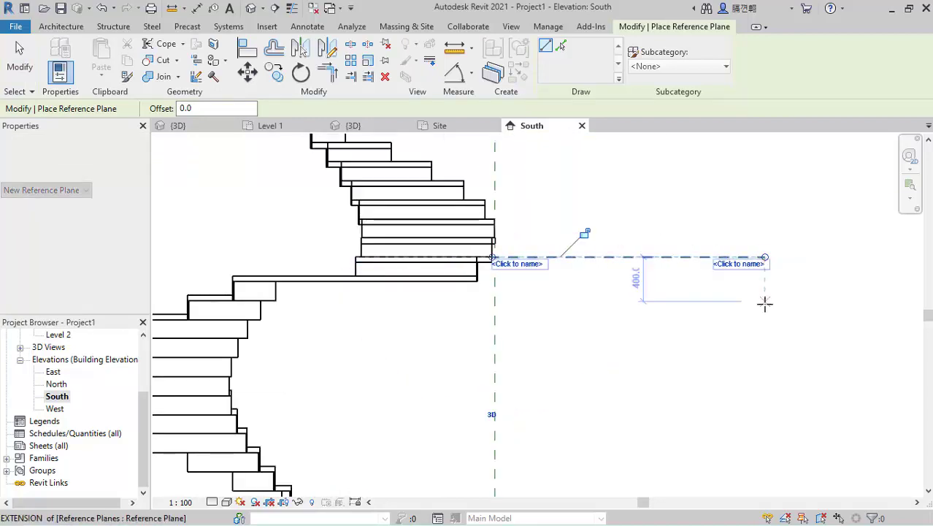
{"action": "scroll", "coordinate": [765, 304], "scroll_direction": "down", "scroll_amount": 1}
{"action": "left_click_drag", "start_coordinate": [586, 272], "coordinate": [162, 272]}
{"action": "left_click_drag", "start_coordinate": [577, 280], "coordinate": [603, 272]}
Try to draw a horizontal reference plane from a tread corner midway up the lower flight and extend it past both sides of the stair
{"action": "scroll", "coordinate": [604, 272], "scroll_direction": "down", "scroll_amount": 2}
{"action": "scroll", "coordinate": [467, 237], "scroll_direction": "down", "scroll_amount": 1}
{"action": "scroll", "coordinate": [465, 319], "scroll_direction": "up", "scroll_amount": 3}
{"action": "left_click_drag", "start_coordinate": [494, 291], "coordinate": [491, 292]}
{"action": "scroll", "coordinate": [490, 295], "scroll_direction": "up", "scroll_amount": 2}
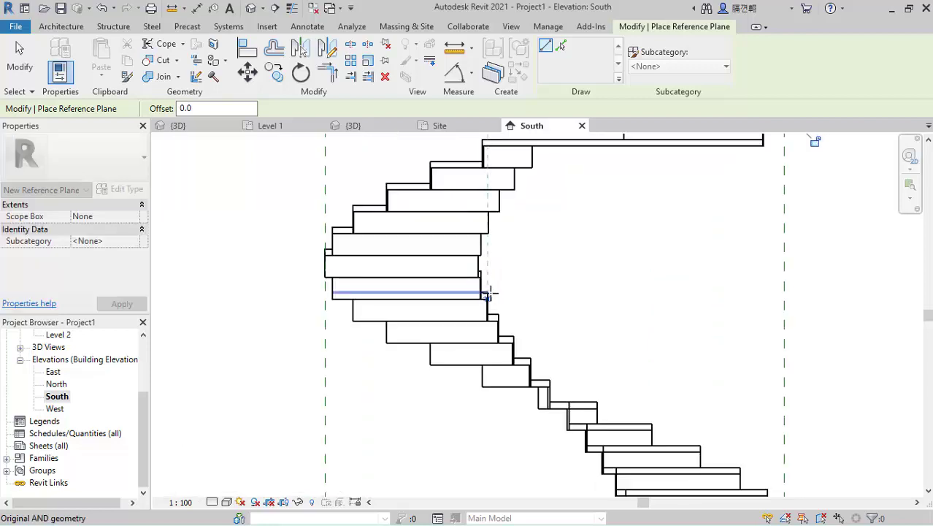
{"action": "scroll", "coordinate": [488, 295], "scroll_direction": "up", "scroll_amount": 1}
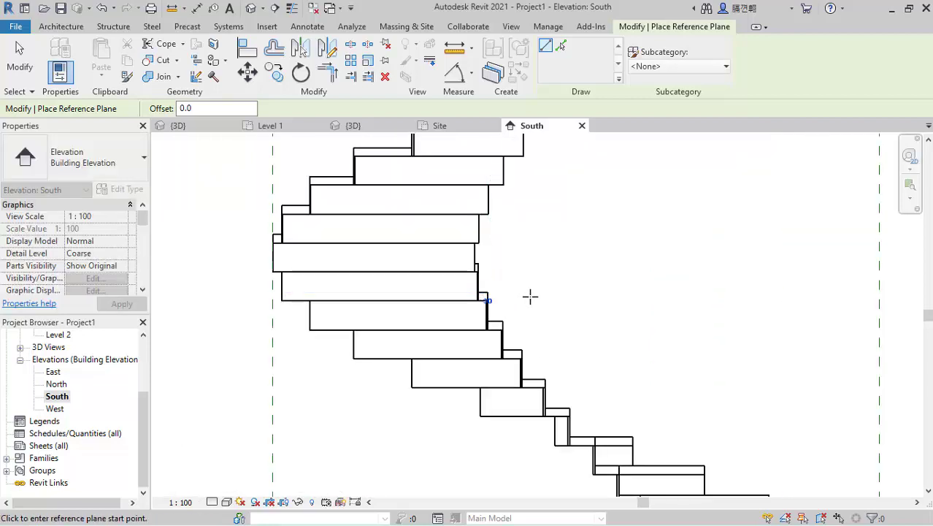
{"action": "left_click", "coordinate": [486, 292]}
{"action": "scroll", "coordinate": [510, 301], "scroll_direction": "down", "scroll_amount": 5}
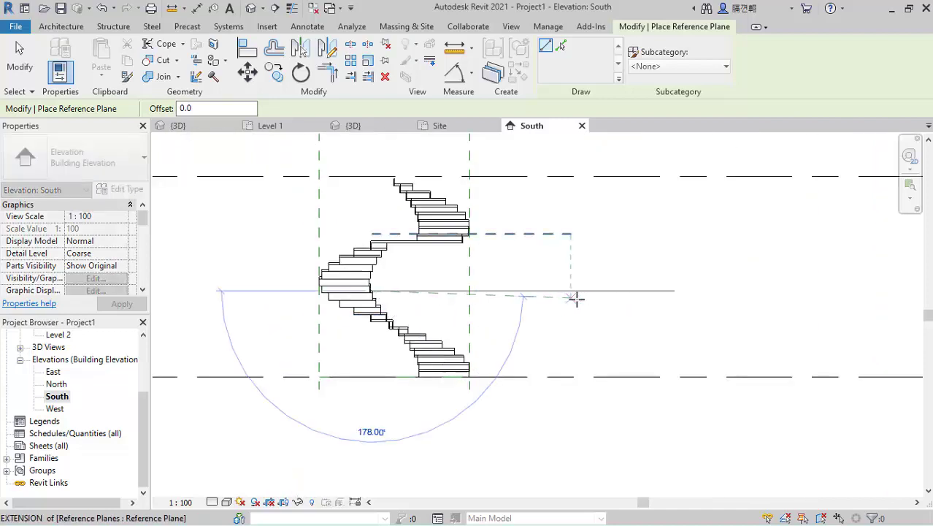
{"action": "left_click", "coordinate": [574, 297]}
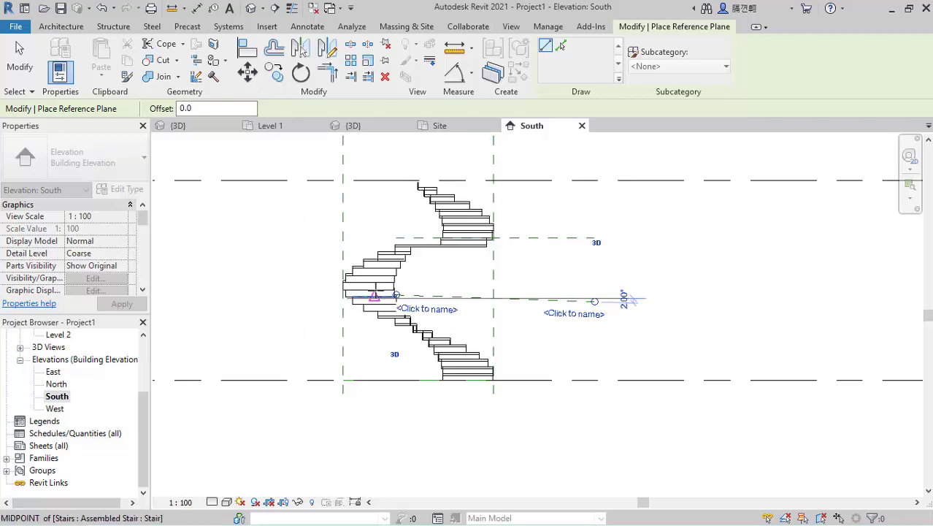
{"action": "left_click_drag", "start_coordinate": [398, 292], "coordinate": [183, 289]}
{"action": "left_click_drag", "start_coordinate": [233, 316], "coordinate": [296, 317]}
Delete the slanted reference plane crossing the lower flight
{"action": "scroll", "coordinate": [548, 323], "scroll_direction": "down", "scroll_amount": 1}
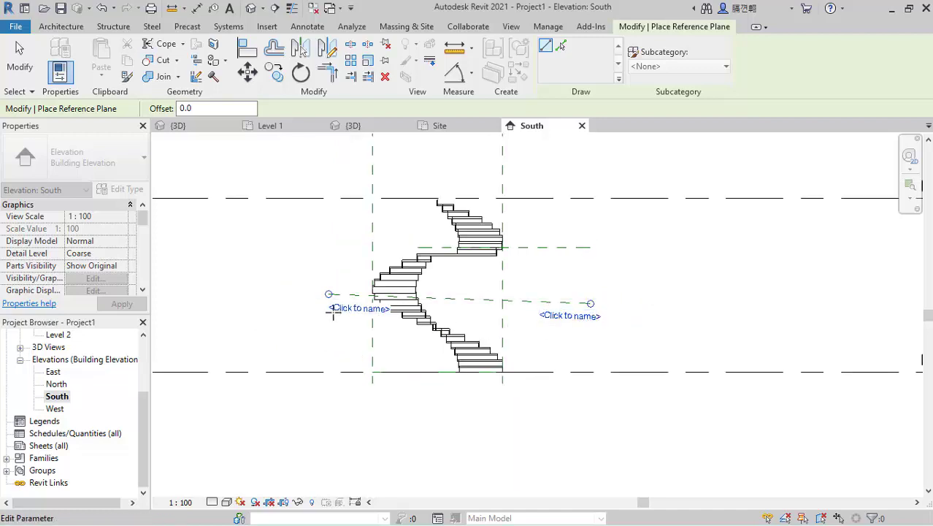
{"action": "scroll", "coordinate": [281, 308], "scroll_direction": "up", "scroll_amount": 4}
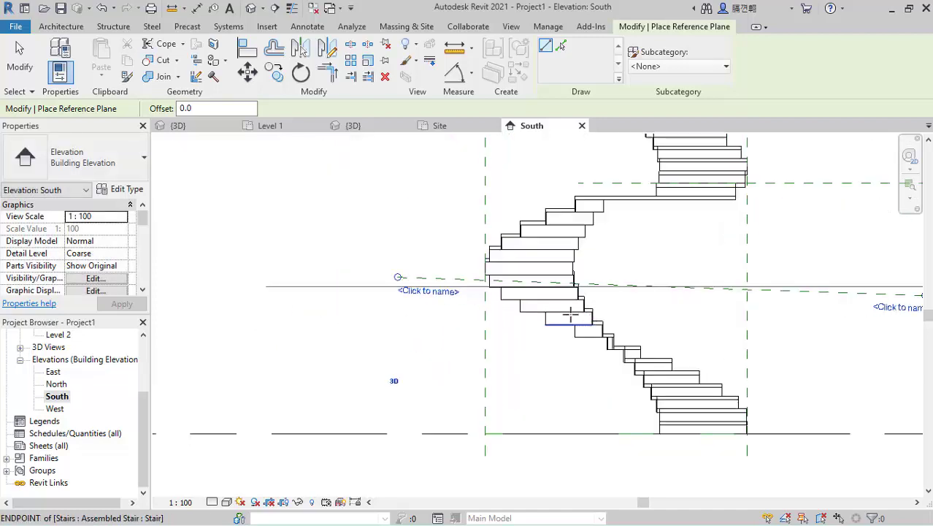
{"action": "left_click", "coordinate": [29, 67]}
{"action": "left_click", "coordinate": [400, 278]}
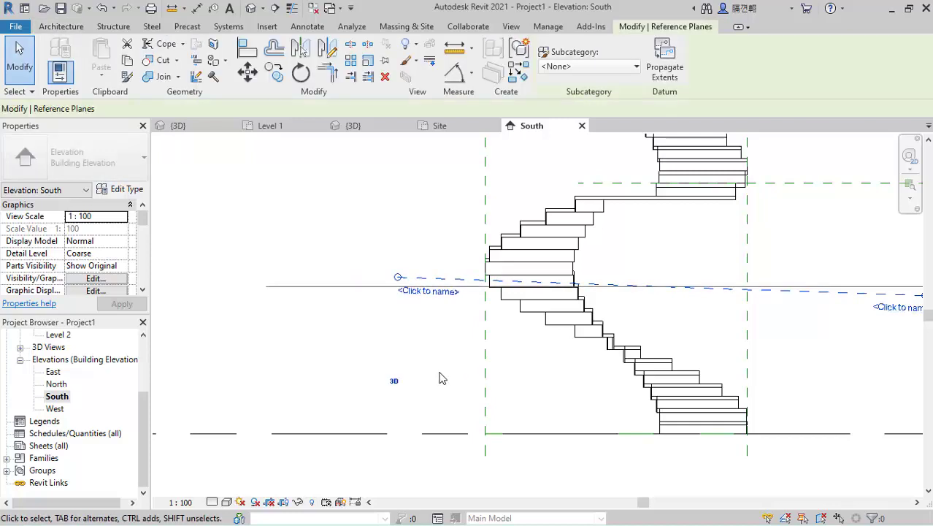
{"action": "key", "text": "Delete"}
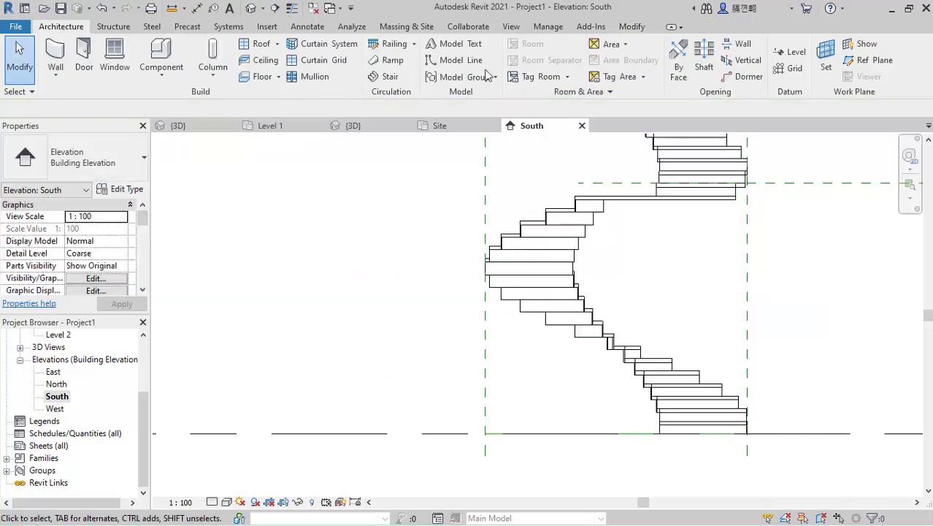
Draw a level horizontal reference plane from the tread corner midway up the lower flight, extending it beyond both vertical reference planes
{"action": "left_click", "coordinate": [864, 60]}
{"action": "scroll", "coordinate": [637, 259], "scroll_direction": "up", "scroll_amount": 2}
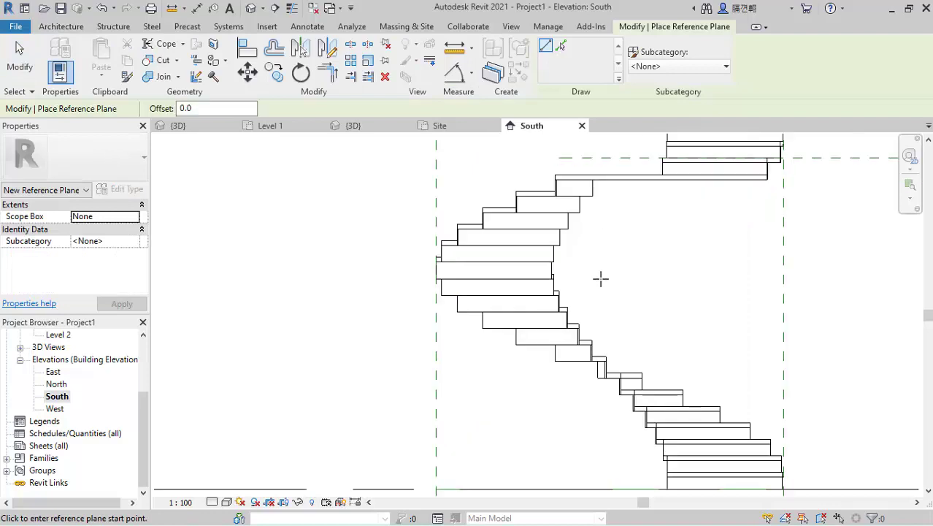
{"action": "scroll", "coordinate": [600, 277], "scroll_direction": "up", "scroll_amount": 1}
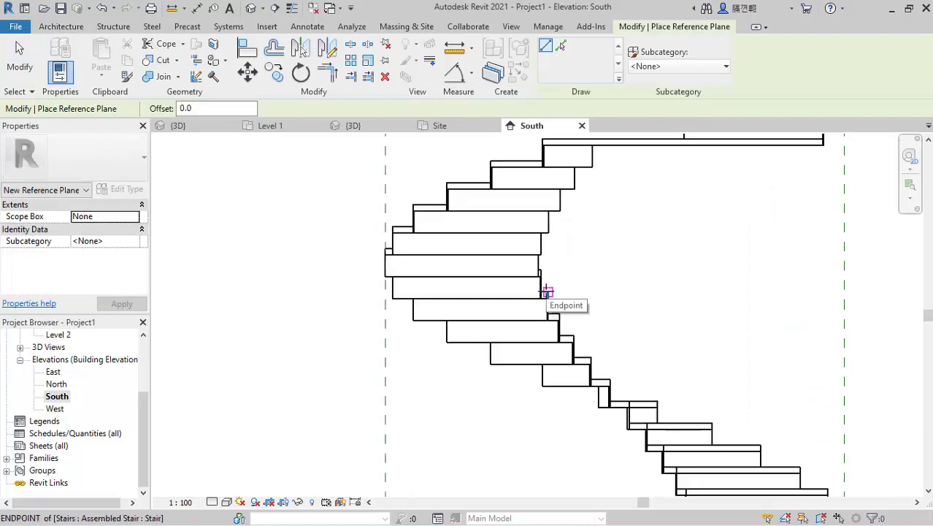
{"action": "left_click", "coordinate": [541, 292]}
{"action": "scroll", "coordinate": [477, 278], "scroll_direction": "down", "scroll_amount": 2}
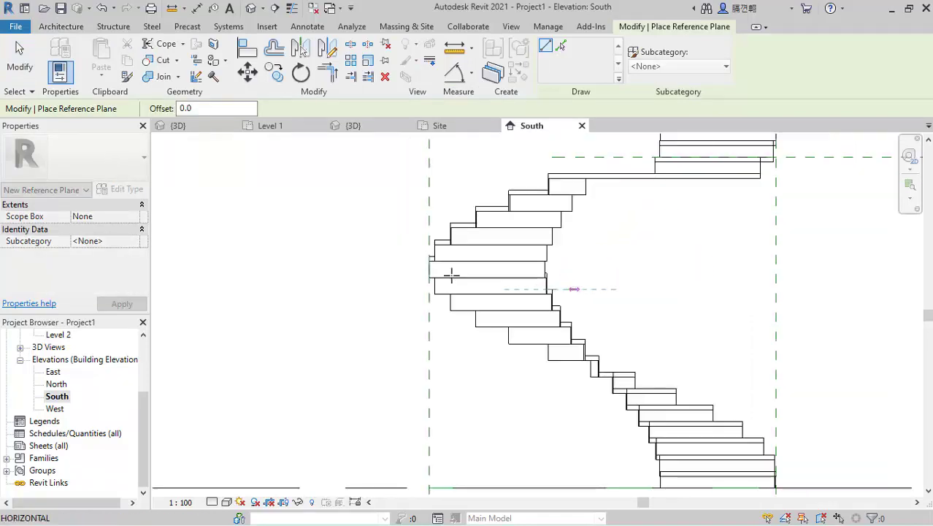
{"action": "left_click", "coordinate": [250, 289]}
{"action": "scroll", "coordinate": [552, 300], "scroll_direction": "down", "scroll_amount": 3}
{"action": "left_click_drag", "start_coordinate": [475, 295], "coordinate": [821, 293]}
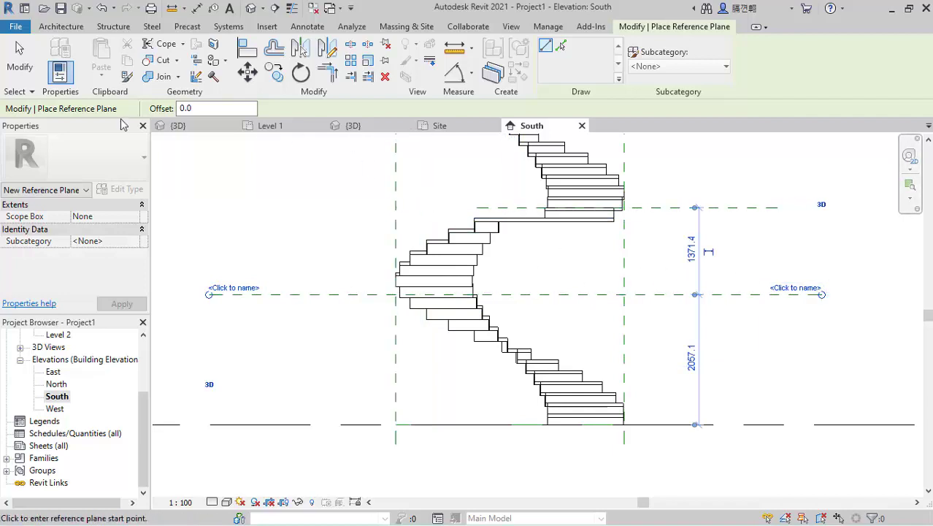
Extend the left end of the upper horizontal reference plane beyond the left vertical reference plane
{"action": "key", "text": "Escape"}
{"action": "key", "text": "Escape"}
{"action": "left_click", "coordinate": [674, 209]}
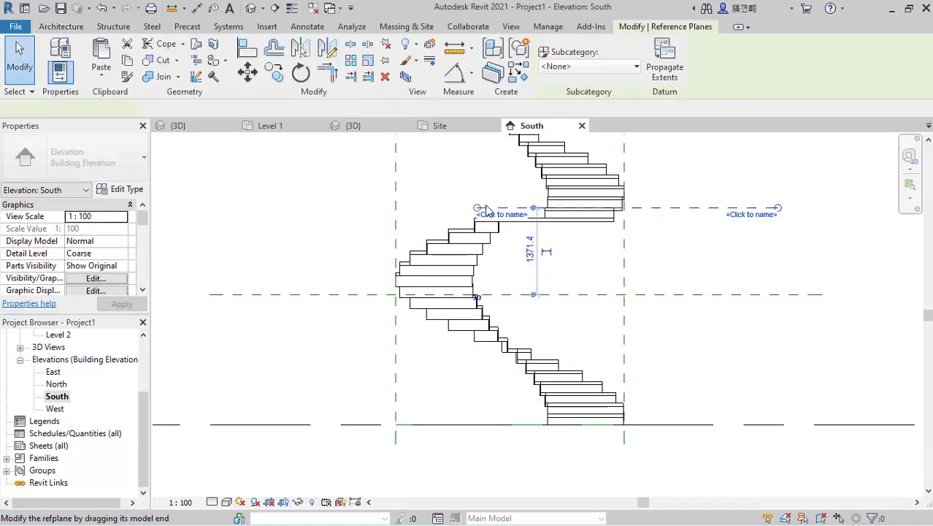
{"action": "left_click_drag", "start_coordinate": [477, 208], "coordinate": [378, 209]}
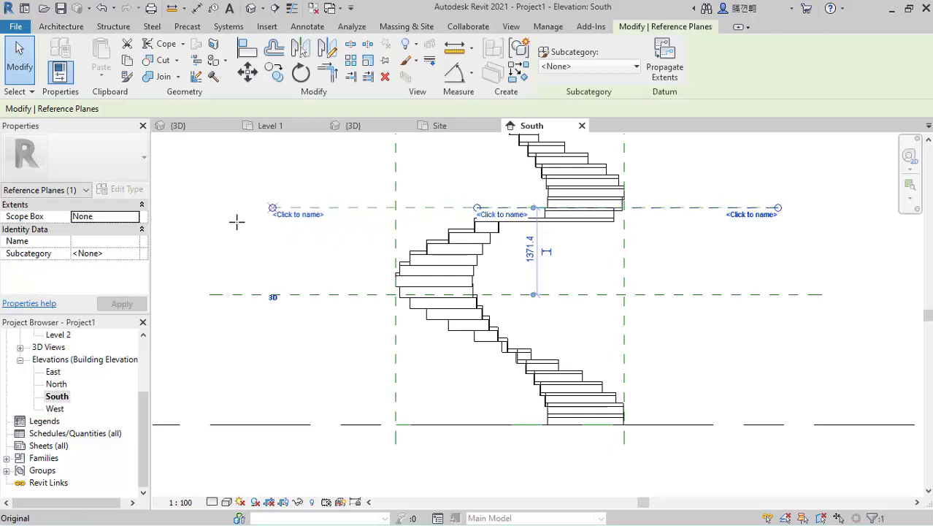
{"action": "key", "text": "Escape"}
{"action": "scroll", "coordinate": [577, 342], "scroll_direction": "down", "scroll_amount": 1}
{"action": "scroll", "coordinate": [577, 341], "scroll_direction": "down", "scroll_amount": 2}
{"action": "scroll", "coordinate": [723, 327], "scroll_direction": "up", "scroll_amount": 1}
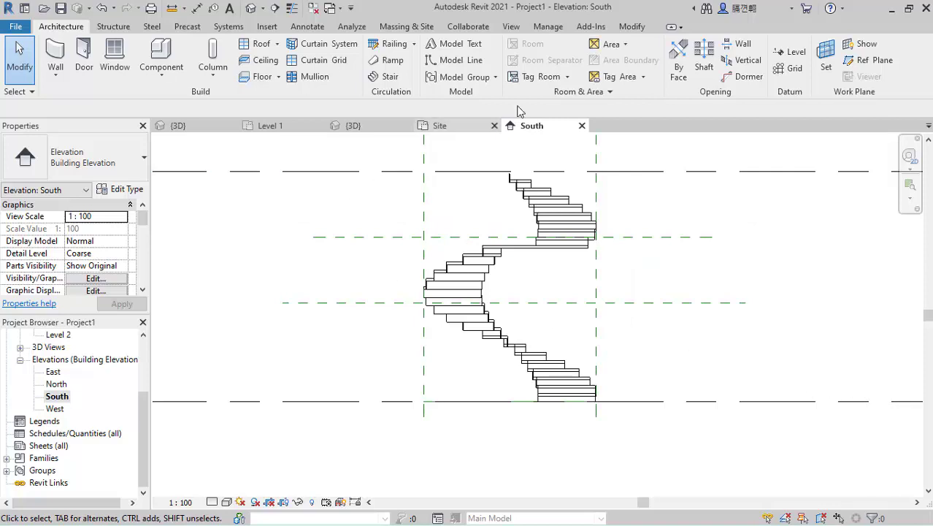
{"action": "left_click", "coordinate": [197, 12]}
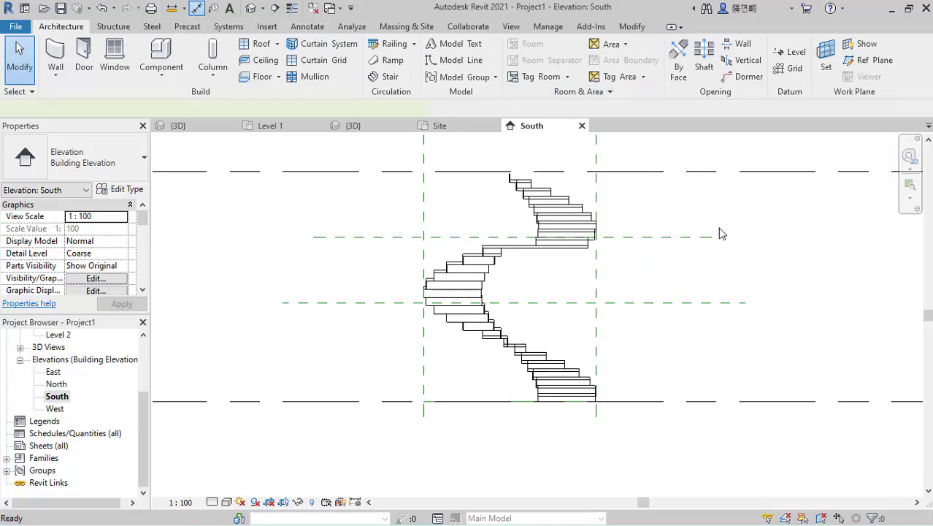
{"action": "left_click", "coordinate": [655, 173]}
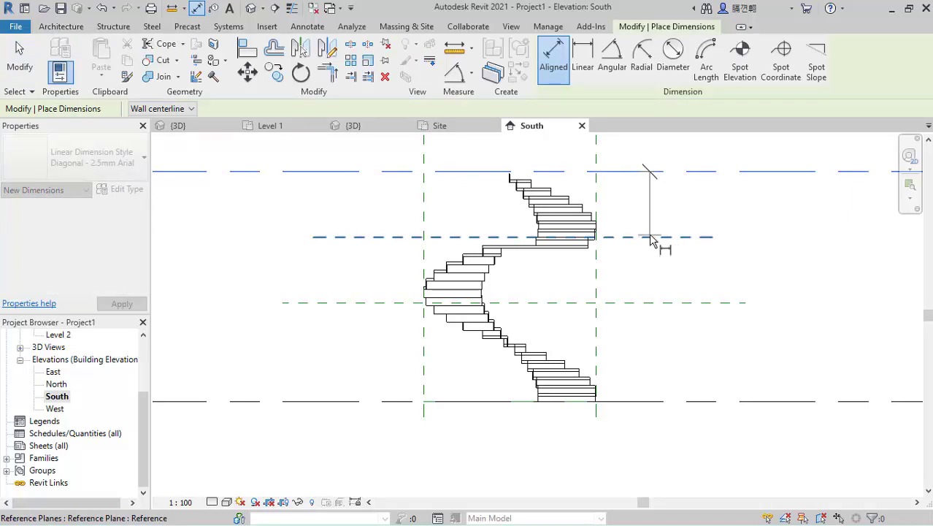
{"action": "key", "text": "Escape"}
{"action": "key", "text": "Escape"}
Place a continuous aligned dimension across the upper and lower horizontal reference planes and Level 1, and make its segments equal (EQ)
{"action": "key", "text": "d"}
{"action": "key", "text": "i"}
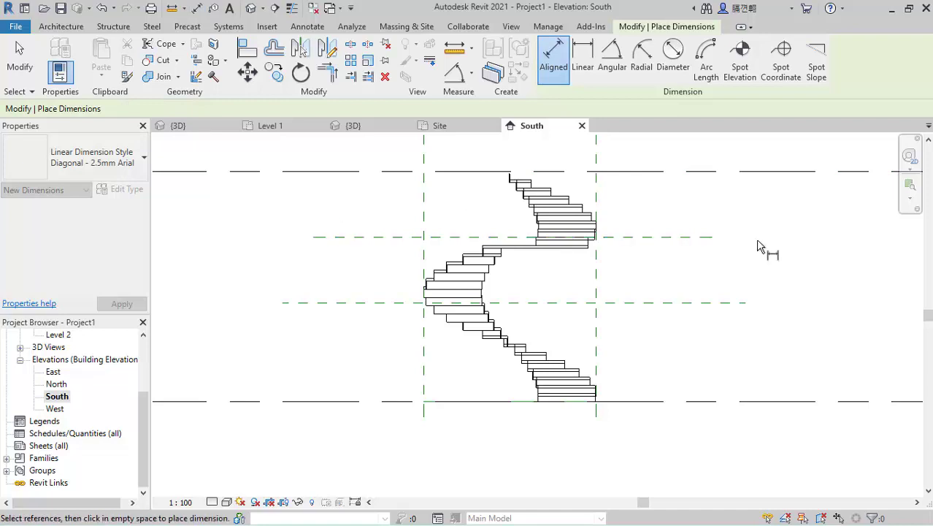
{"action": "left_click", "coordinate": [666, 242]}
{"action": "left_click", "coordinate": [674, 304]}
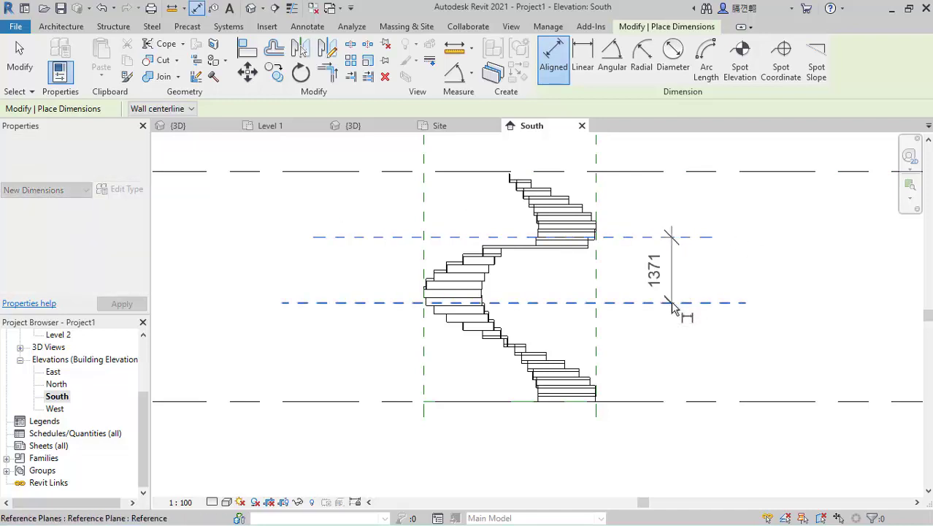
{"action": "left_click", "coordinate": [680, 406]}
{"action": "left_click", "coordinate": [687, 383]}
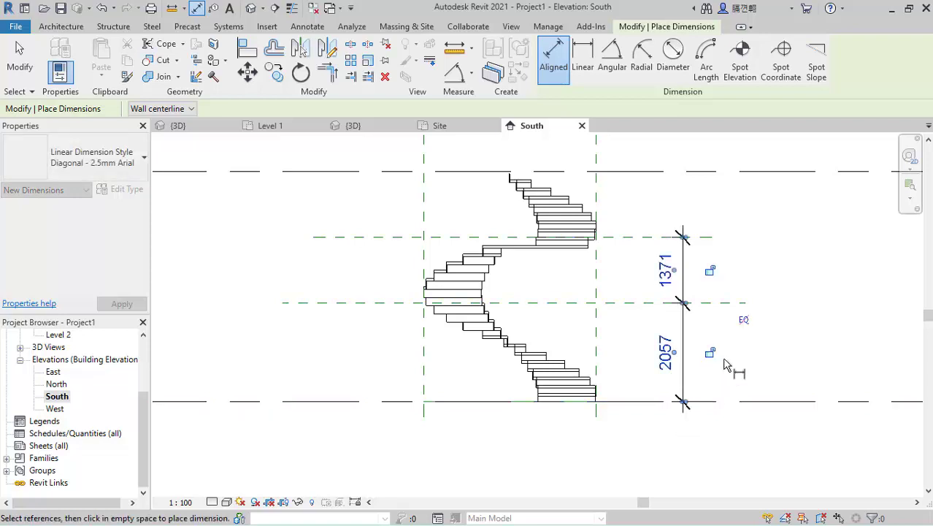
{"action": "left_click", "coordinate": [743, 321]}
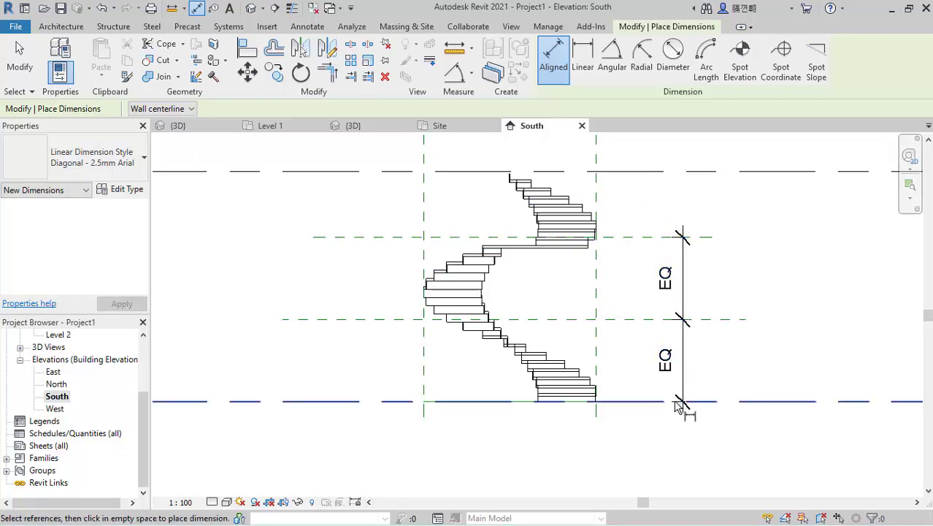
In the Level 1 plan, create an in-place model in the Generic Models category, named Generic Models 1
{"action": "scroll", "coordinate": [544, 354], "scroll_direction": "down", "scroll_amount": 1}
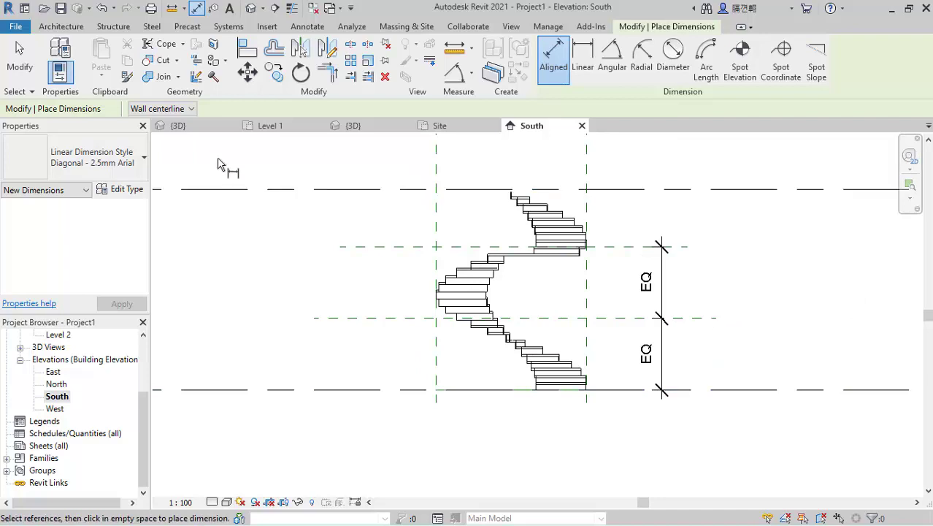
{"action": "left_click", "coordinate": [268, 126]}
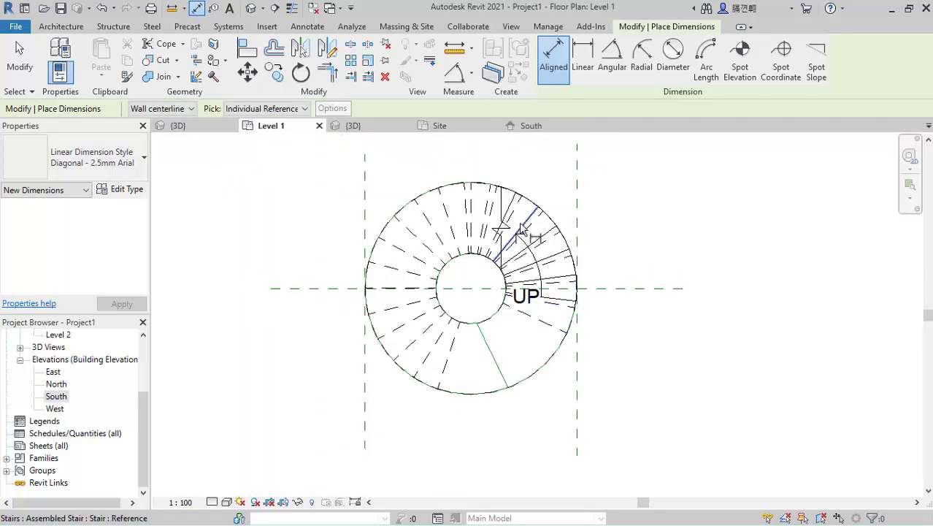
{"action": "left_click", "coordinate": [60, 26]}
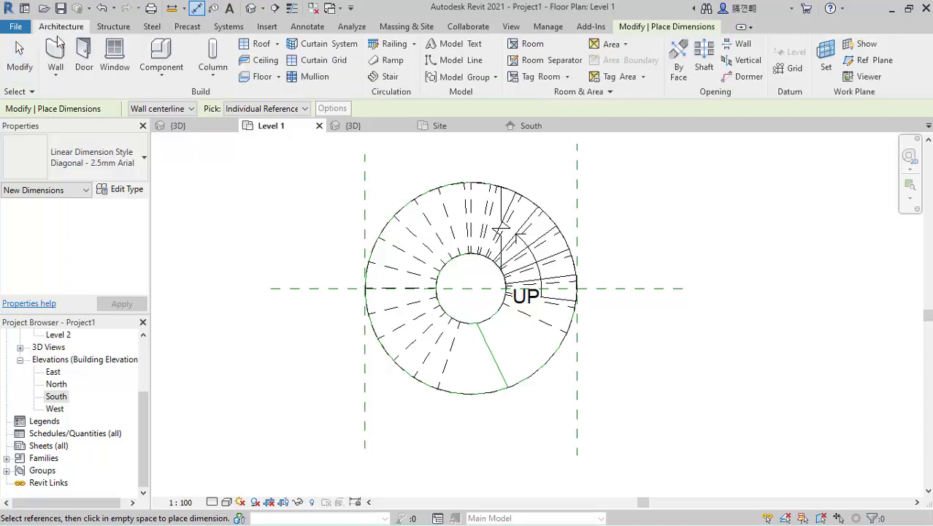
{"action": "left_click", "coordinate": [162, 70]}
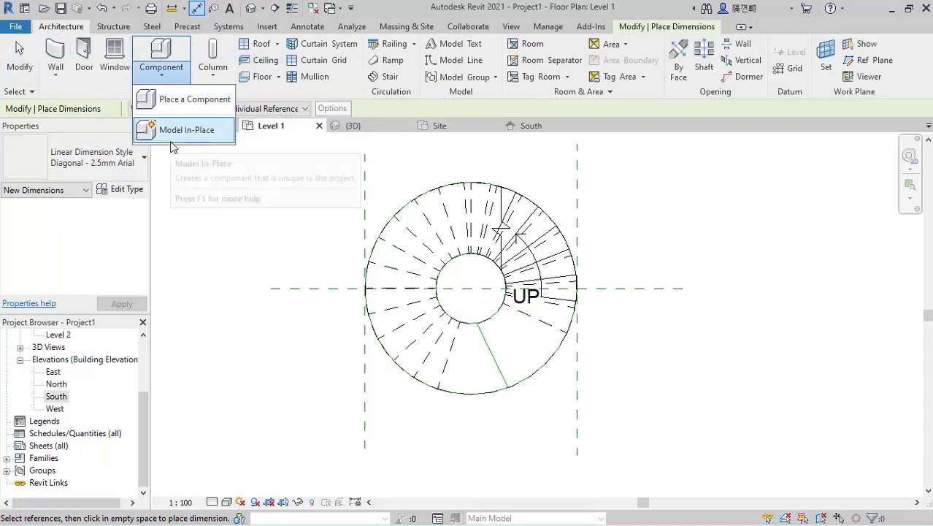
{"action": "left_click", "coordinate": [174, 132]}
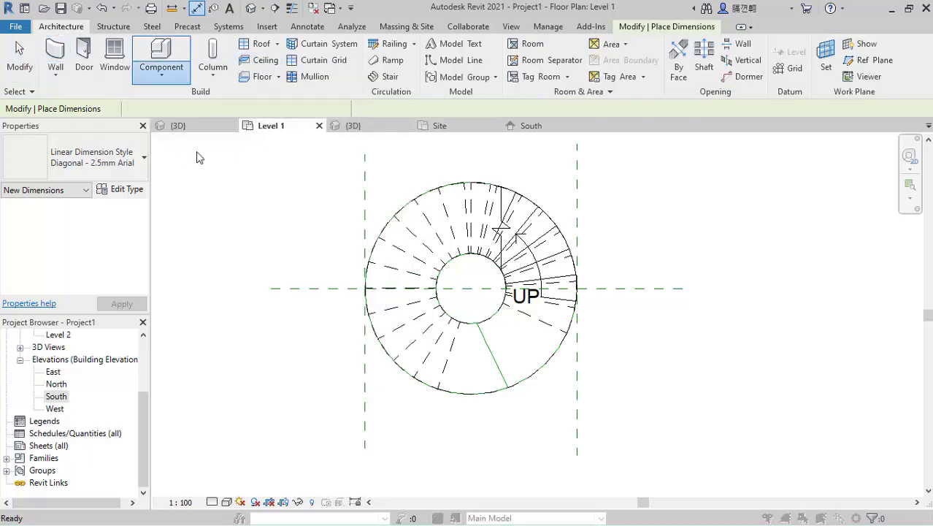
{"action": "scroll", "coordinate": [420, 252], "scroll_direction": "down", "scroll_amount": 3}
{"action": "scroll", "coordinate": [431, 270], "scroll_direction": "down", "scroll_amount": 1}
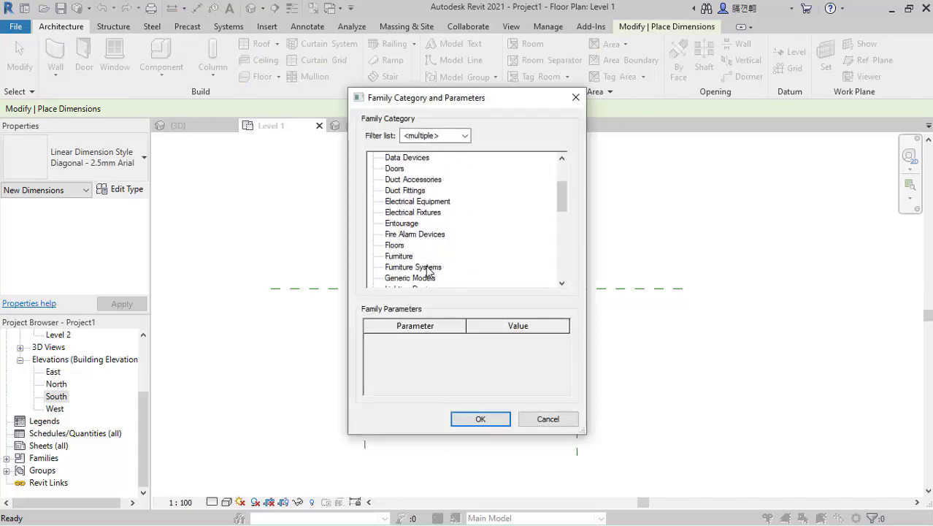
{"action": "scroll", "coordinate": [411, 269], "scroll_direction": "down", "scroll_amount": 1}
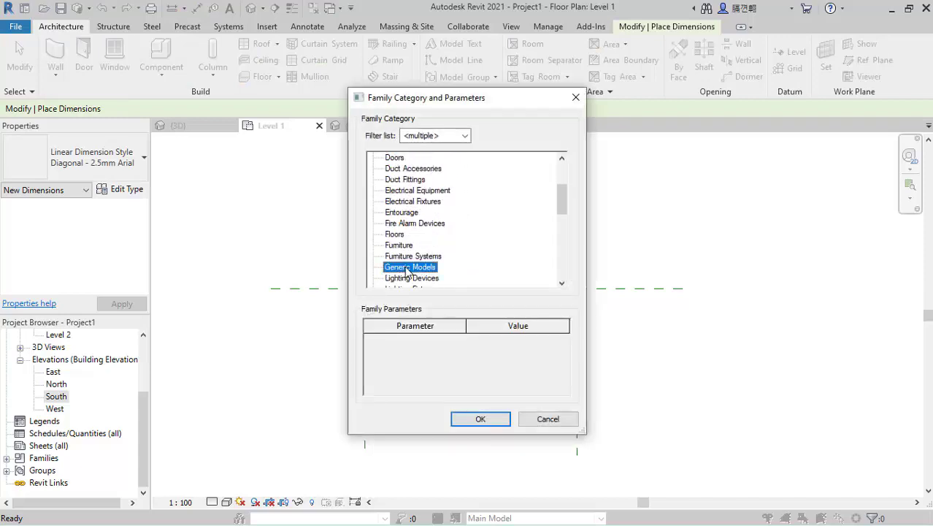
{"action": "left_click", "coordinate": [480, 421]}
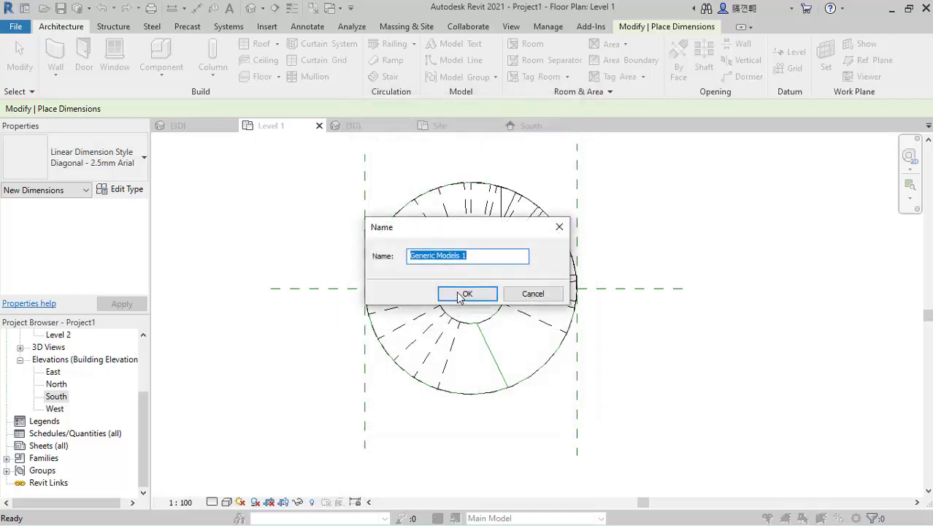
{"action": "left_click", "coordinate": [467, 294]}
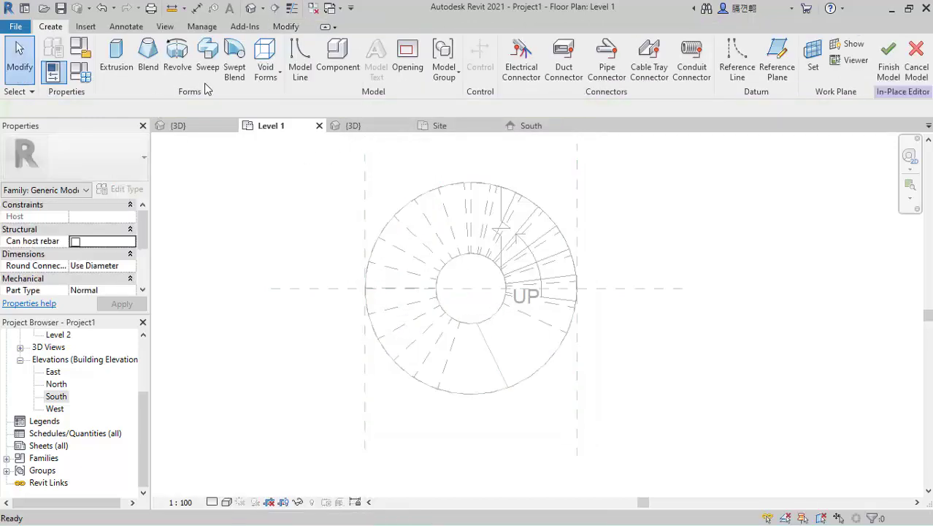
Sketch a Swept Blend path as a 180° arc of radius 1800 along the stair's upper outer edge, from right to left vertical reference plane
{"action": "left_click", "coordinate": [235, 71]}
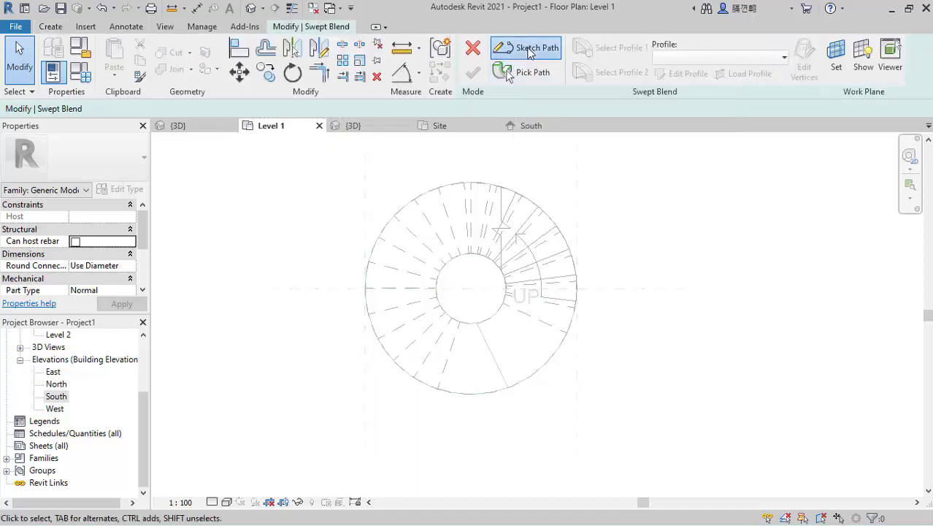
{"action": "left_click", "coordinate": [528, 50]}
{"action": "scroll", "coordinate": [514, 307], "scroll_direction": "up", "scroll_amount": 3}
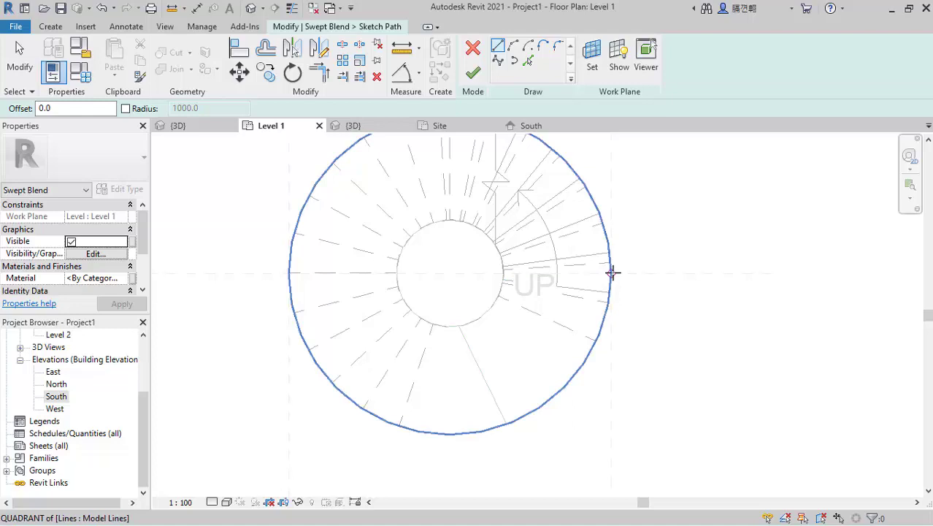
{"action": "left_click", "coordinate": [610, 274]}
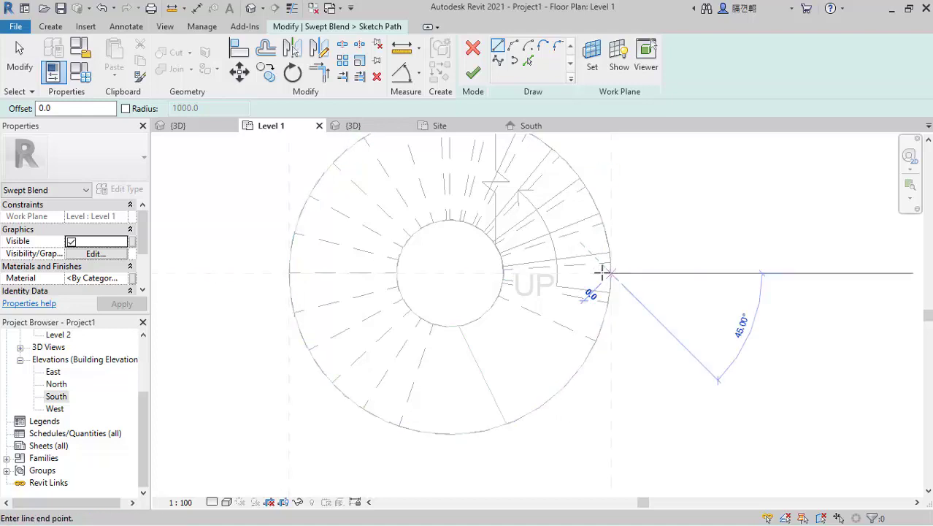
{"action": "left_click", "coordinate": [513, 46]}
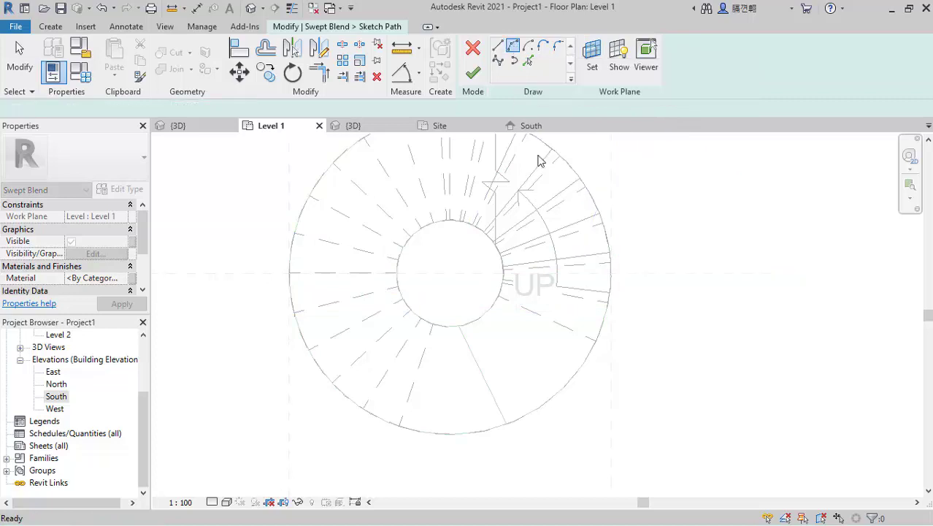
{"action": "left_click", "coordinate": [612, 273]}
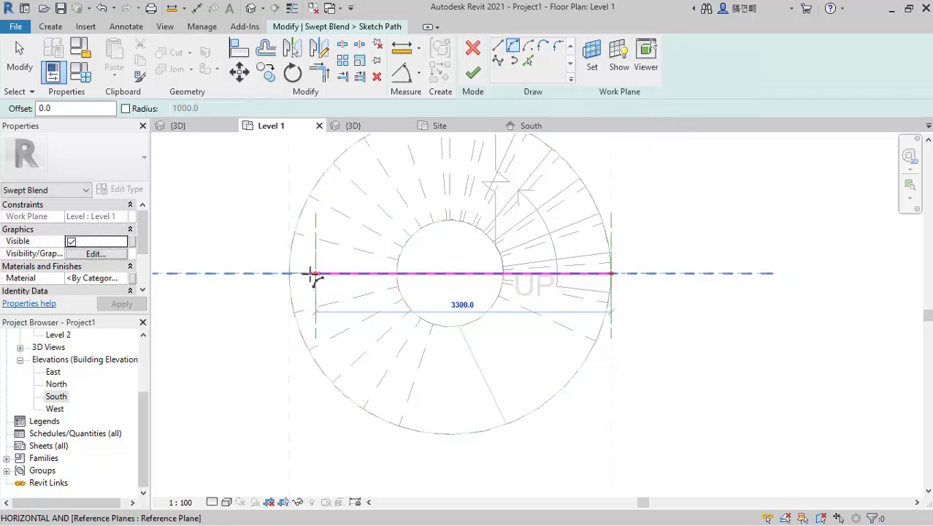
{"action": "left_click", "coordinate": [291, 273]}
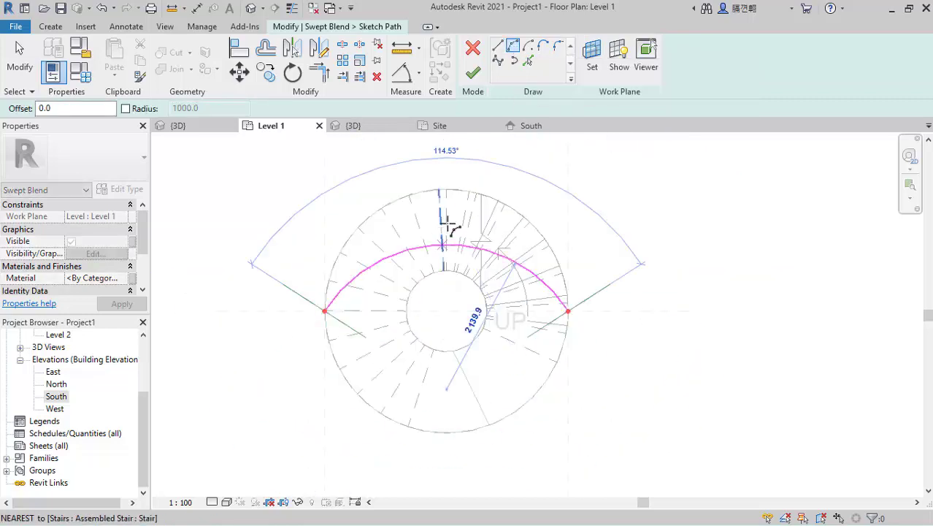
{"action": "scroll", "coordinate": [447, 189], "scroll_direction": "up", "scroll_amount": 1}
{"action": "left_click", "coordinate": [447, 187]}
{"action": "scroll", "coordinate": [437, 191], "scroll_direction": "down", "scroll_amount": 2}
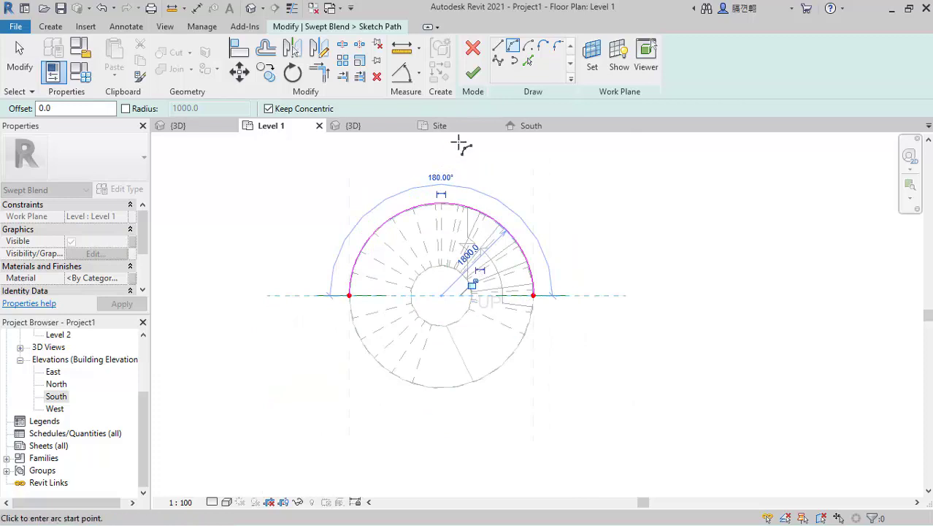
{"action": "left_click", "coordinate": [473, 76]}
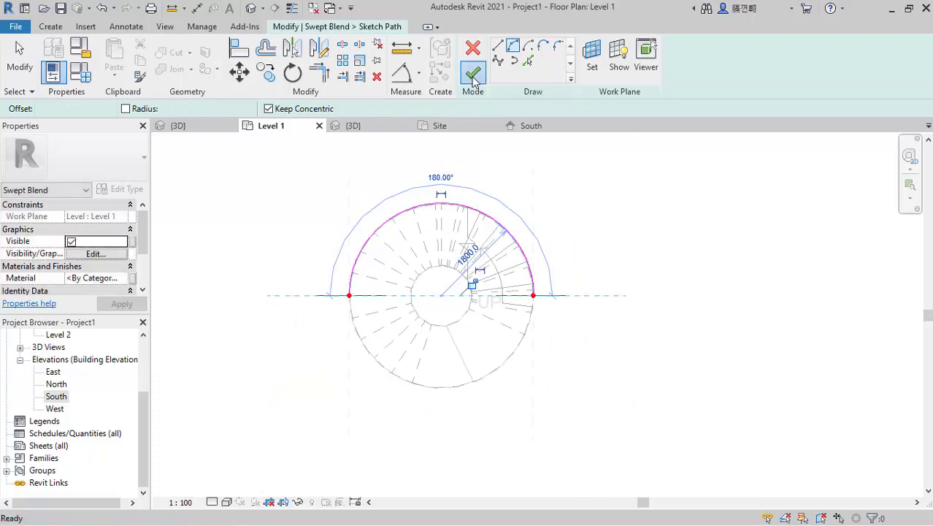
Open Profile 1 of the swept blend, at the path's right end, for sketching in the South elevation
{"action": "left_click", "coordinate": [540, 297]}
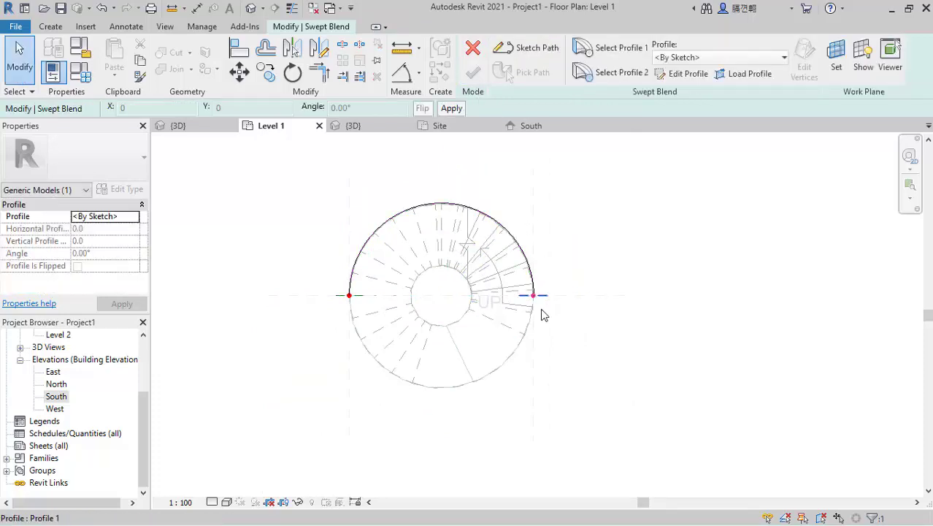
{"action": "left_click", "coordinate": [614, 52]}
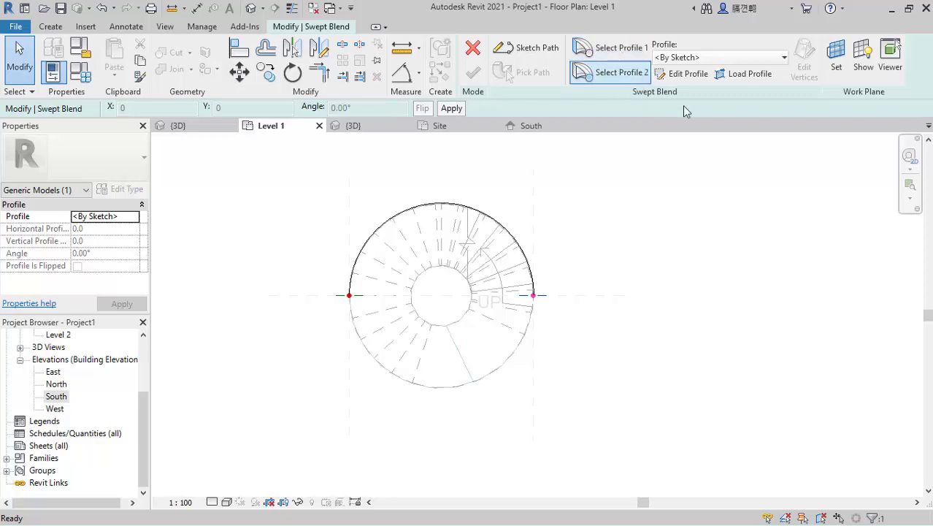
{"action": "left_click", "coordinate": [686, 74]}
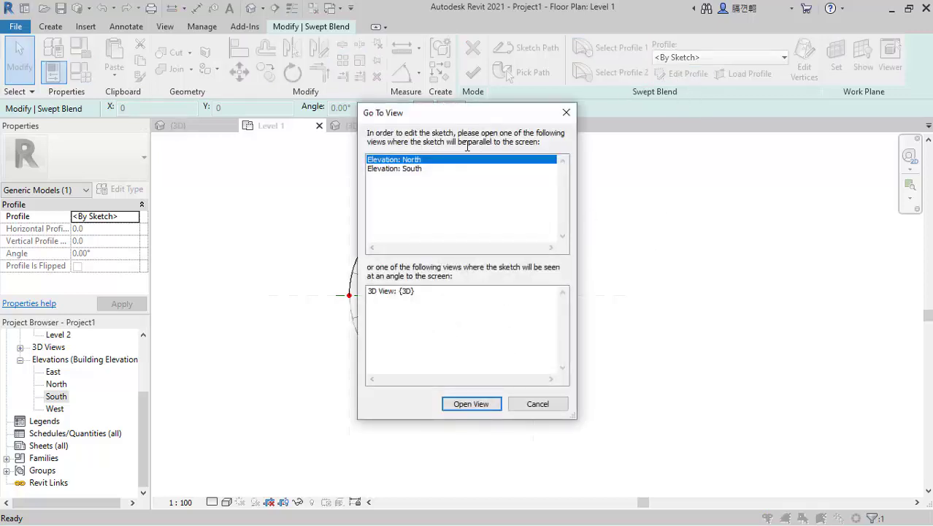
{"action": "left_click", "coordinate": [409, 170]}
{"action": "left_click", "coordinate": [471, 403]}
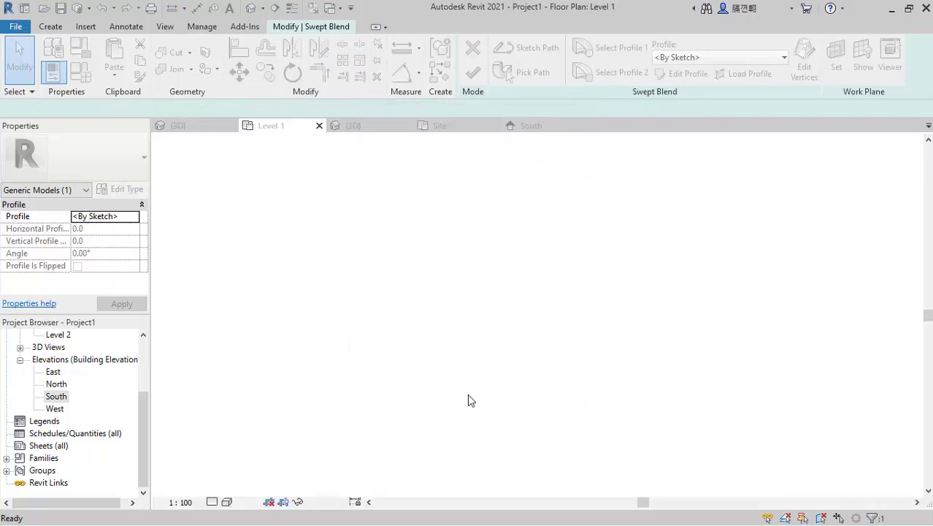
Draw a 1200 mm vertical profile line up from the path's start point at Level 1, and a 50 mm horizontal line outward from its top
{"action": "scroll", "coordinate": [582, 395], "scroll_direction": "up", "scroll_amount": 3}
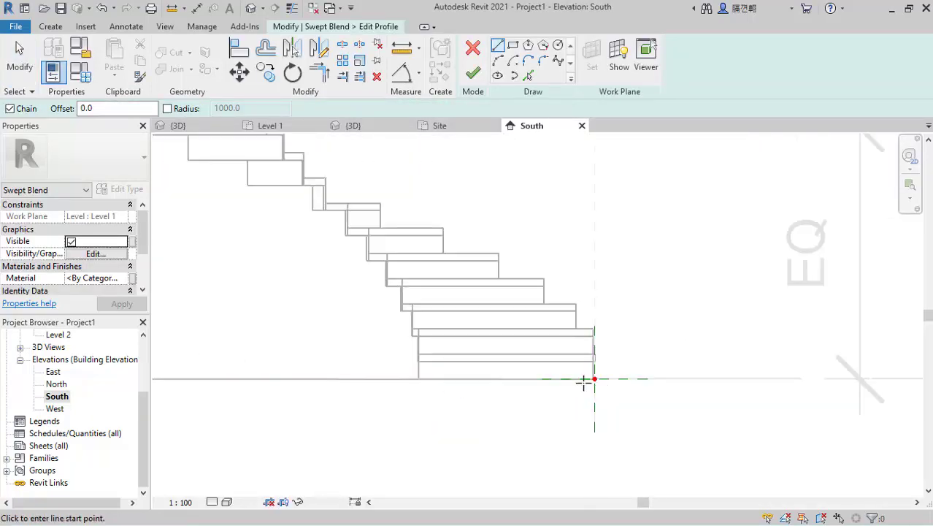
{"action": "scroll", "coordinate": [396, 375], "scroll_direction": "down", "scroll_amount": 2}
{"action": "scroll", "coordinate": [416, 375], "scroll_direction": "up", "scroll_amount": 1}
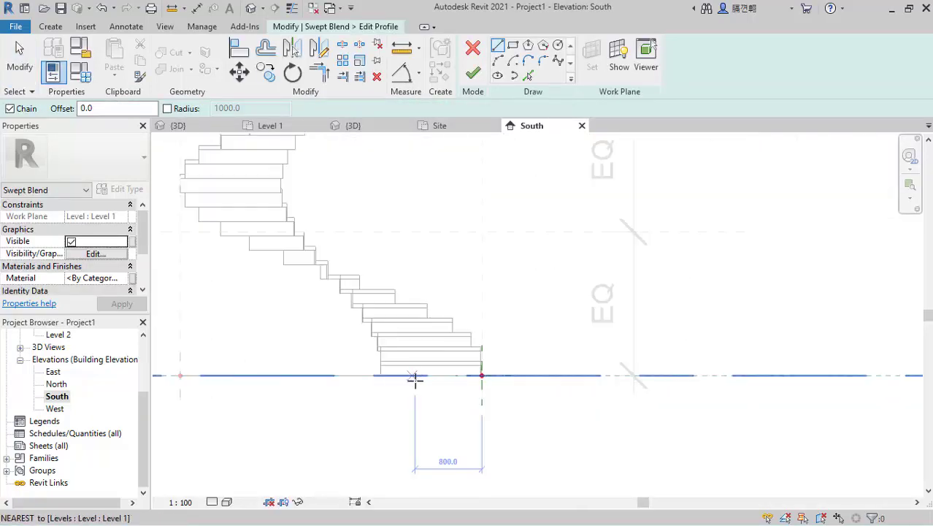
{"action": "scroll", "coordinate": [502, 404], "scroll_direction": "down", "scroll_amount": 2}
{"action": "scroll", "coordinate": [479, 379], "scroll_direction": "up", "scroll_amount": 1}
{"action": "left_click", "coordinate": [493, 379]}
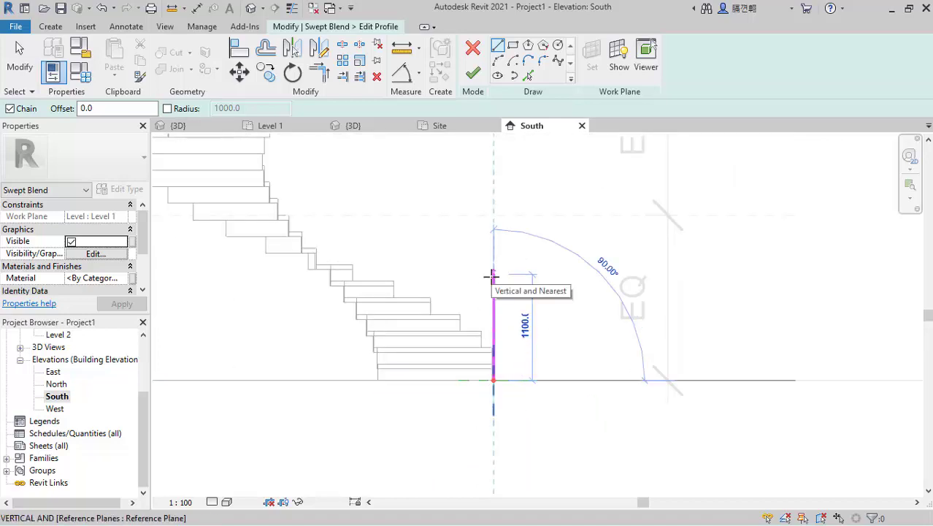
{"action": "type", "text": "12"}
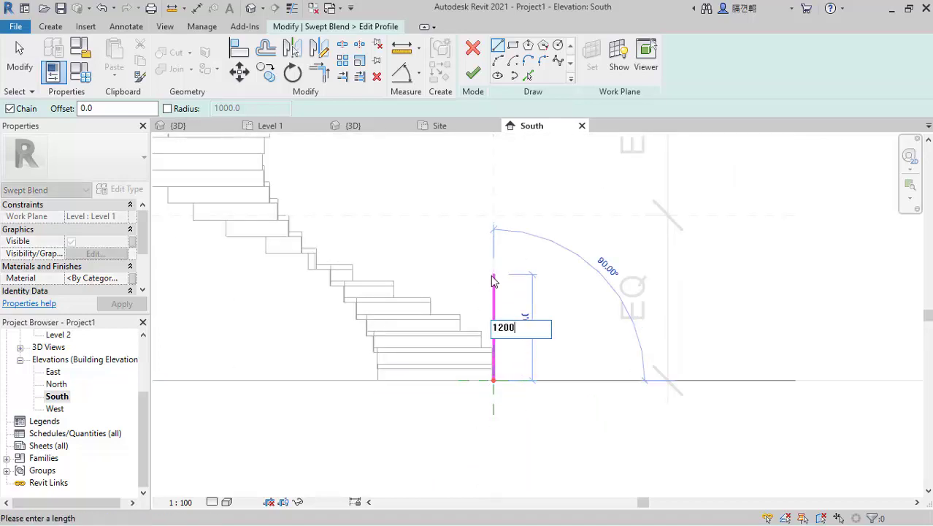
{"action": "type", "text": "00"}
{"action": "key", "text": "Return"}
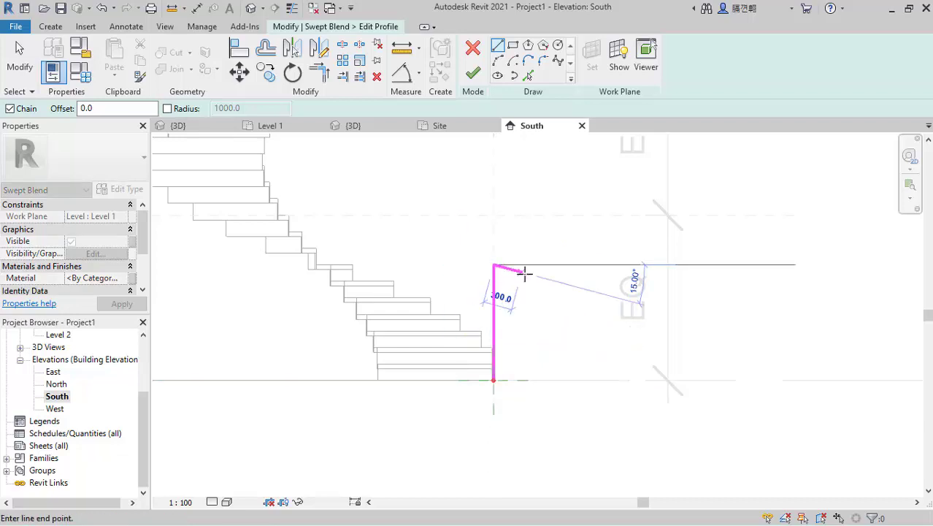
{"action": "type", "text": "5"}
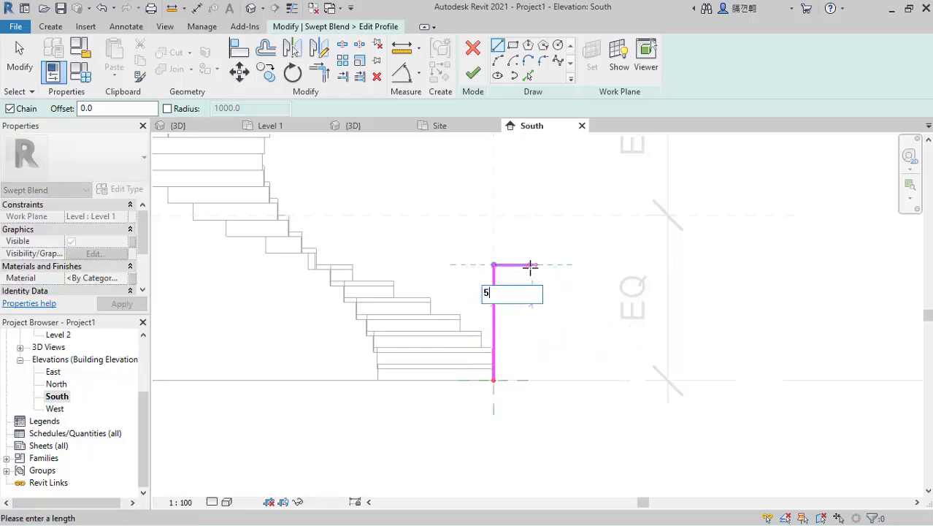
{"action": "type", "text": "0"}
{"action": "key", "text": "Return"}
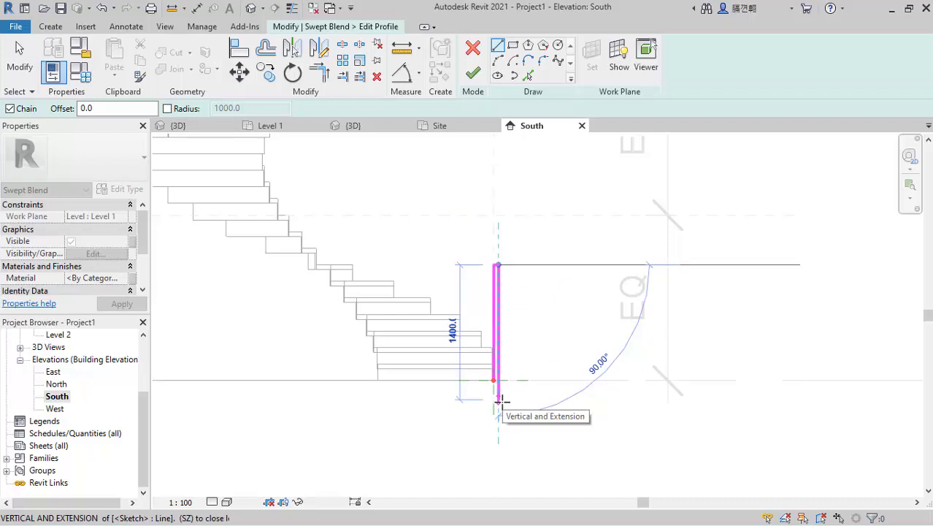
Continue the profile 1250 mm straight down past Level 1 and 1250 mm horizontally back beneath the lowest tread
{"action": "type", "text": "1"}
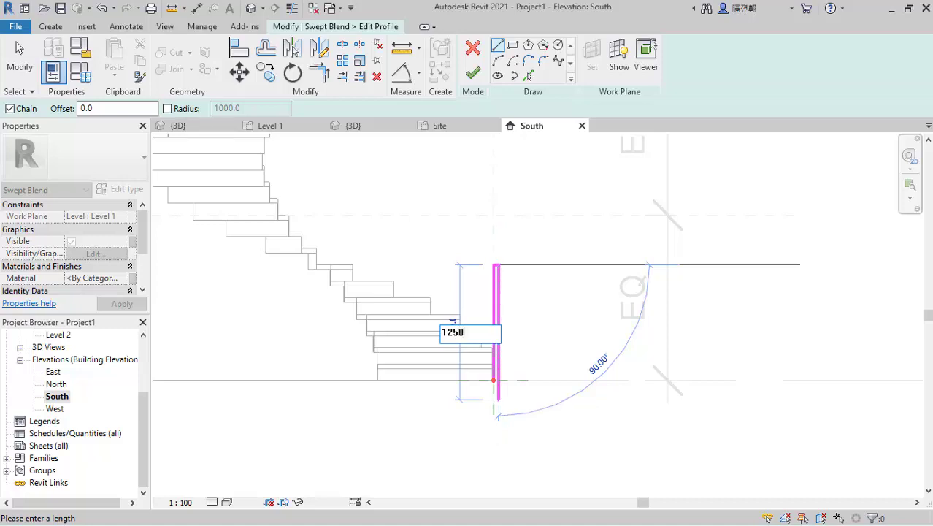
{"action": "type", "text": "250"}
{"action": "key", "text": "Return"}
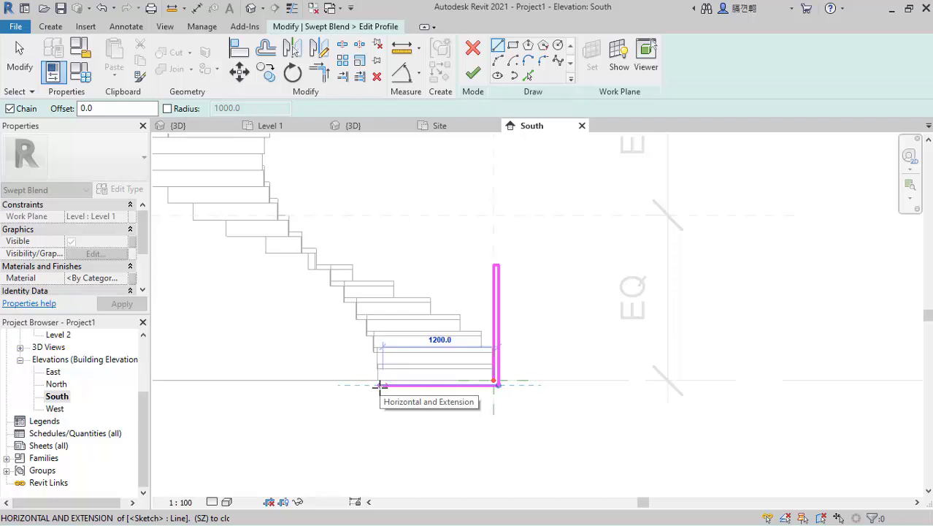
{"action": "type", "text": "1250"}
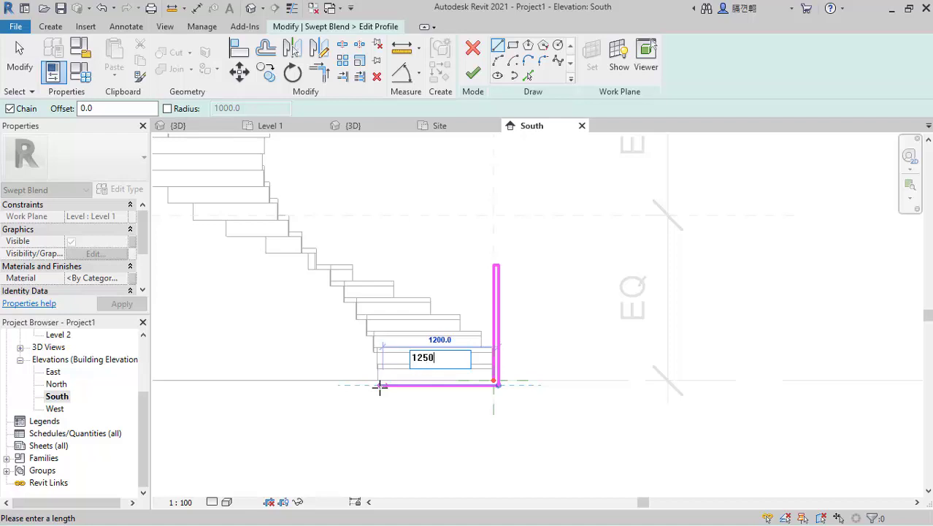
{"action": "key", "text": "Return"}
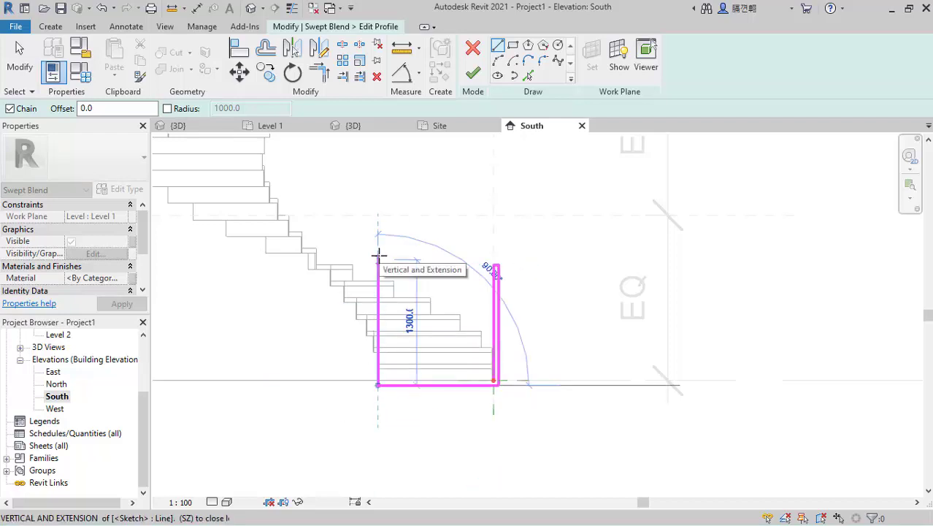
Complete the U-shaped profile with a 1250 mm outer left side, 50 mm top edge, 1200 mm inner side and closing inner bottom line
{"action": "type", "text": "1250"}
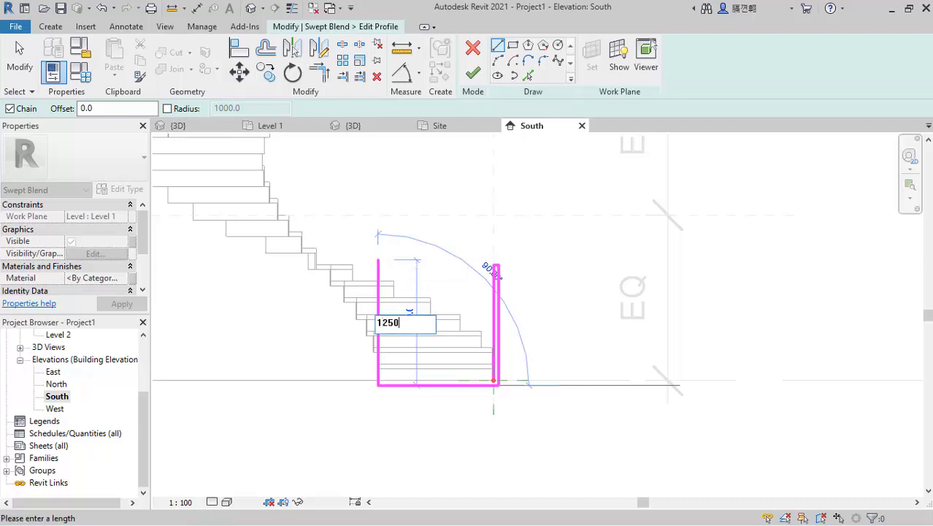
{"action": "key", "text": "Return"}
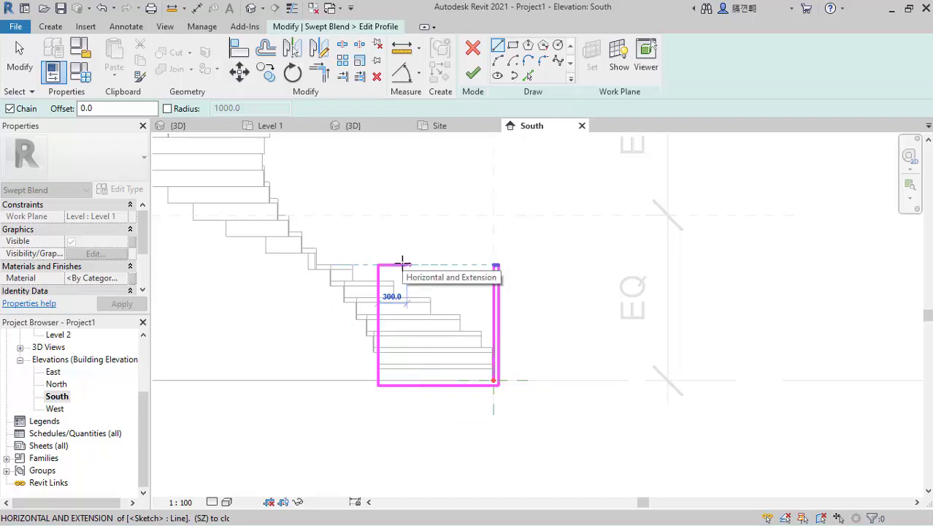
{"action": "type", "text": "50"}
{"action": "key", "text": "Return"}
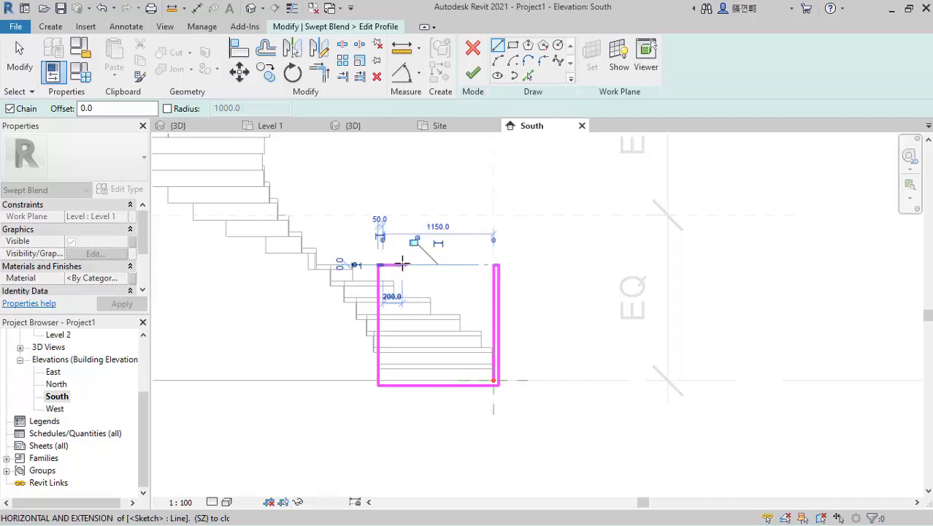
{"action": "type", "text": "1"}
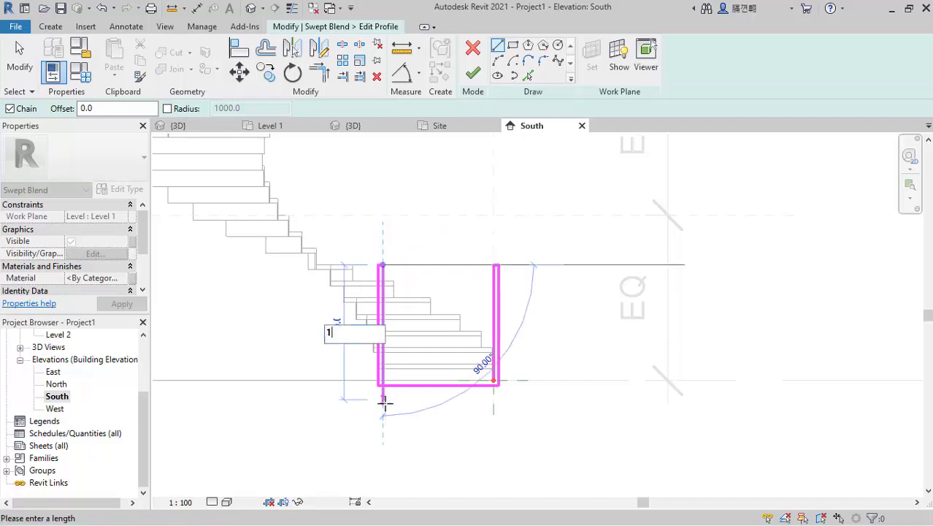
{"action": "type", "text": "200"}
{"action": "key", "text": "Return"}
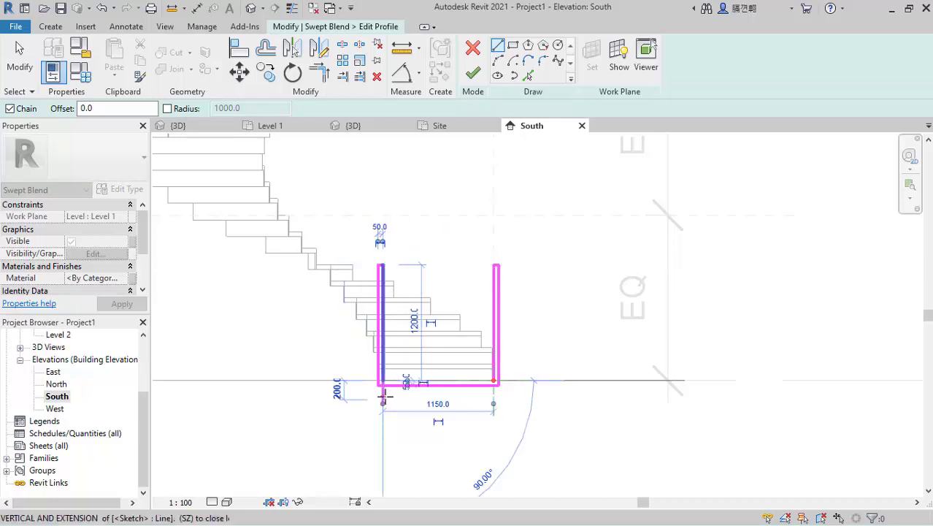
{"action": "left_click", "coordinate": [496, 382]}
{"action": "scroll", "coordinate": [512, 425], "scroll_direction": "down", "scroll_amount": 2}
{"action": "key", "text": "Escape"}
{"action": "key", "text": "Escape"}
{"action": "scroll", "coordinate": [446, 398], "scroll_direction": "up", "scroll_amount": 3}
{"action": "scroll", "coordinate": [496, 372], "scroll_direction": "up", "scroll_amount": 1}
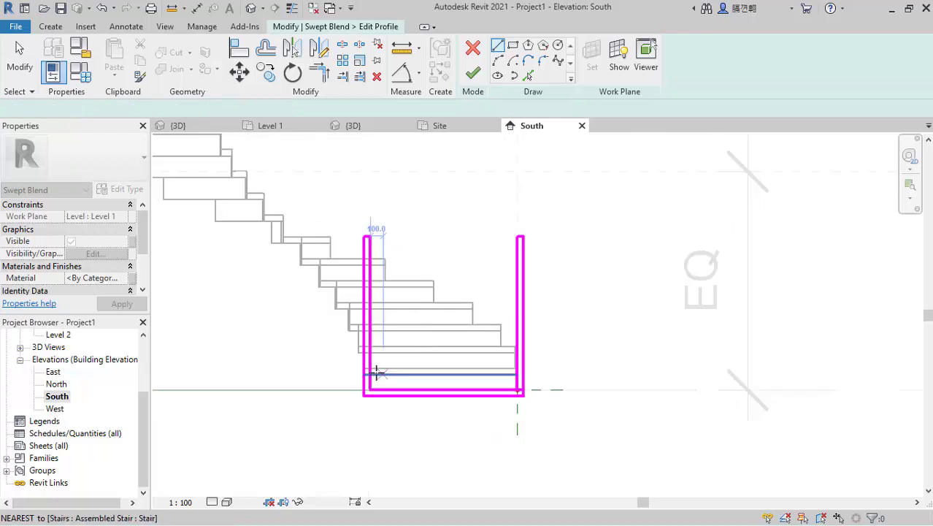
{"action": "scroll", "coordinate": [444, 396], "scroll_direction": "down", "scroll_amount": 1}
{"action": "key", "text": "l"}
{"action": "key", "text": "i"}
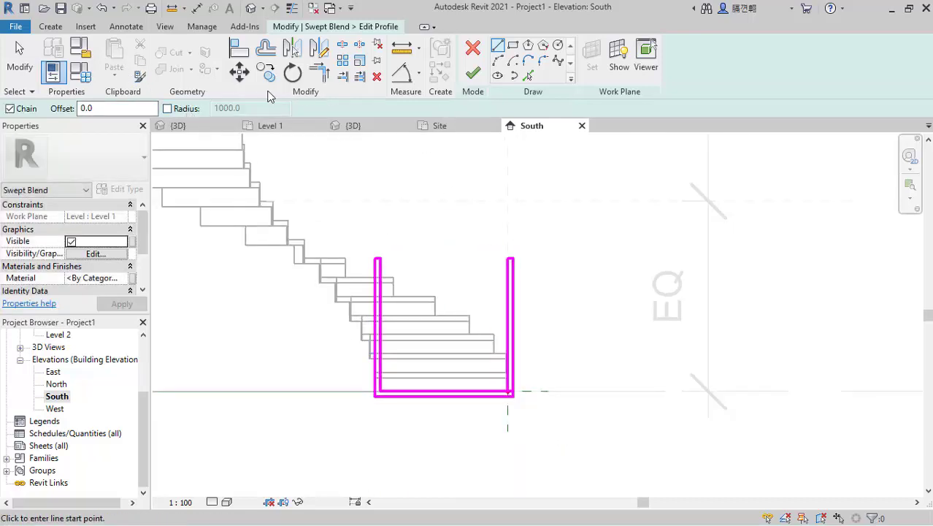
{"action": "key", "text": "Escape"}
{"action": "key", "text": "Escape"}
Copy the whole U-shaped profile to the clipboard and try to finish the profile sketch
{"action": "mouse_move", "coordinate": [348, 231]}
{"action": "left_mouse_down"}
{"action": "mouse_move", "coordinate": [572, 422]}
{"action": "mouse_move", "coordinate": [523, 414]}
{"action": "left_mouse_up"}
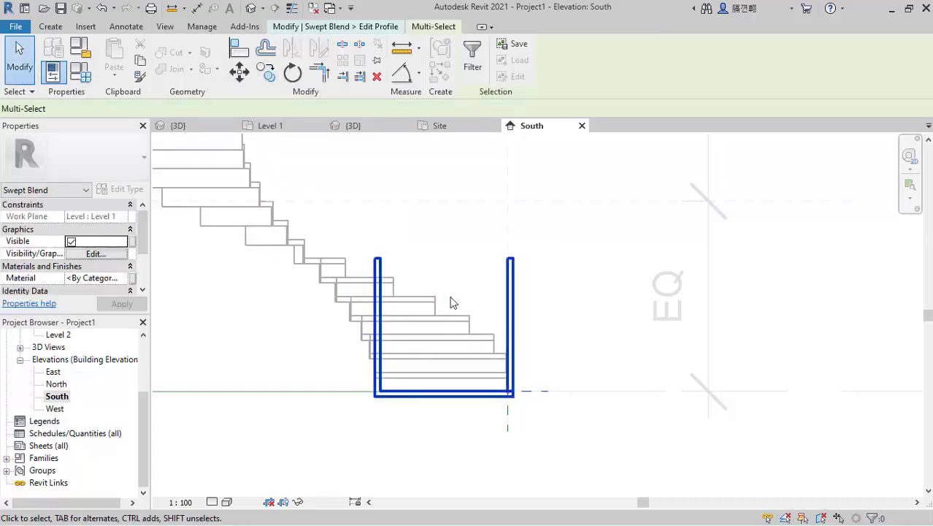
{"action": "left_click", "coordinate": [142, 62]}
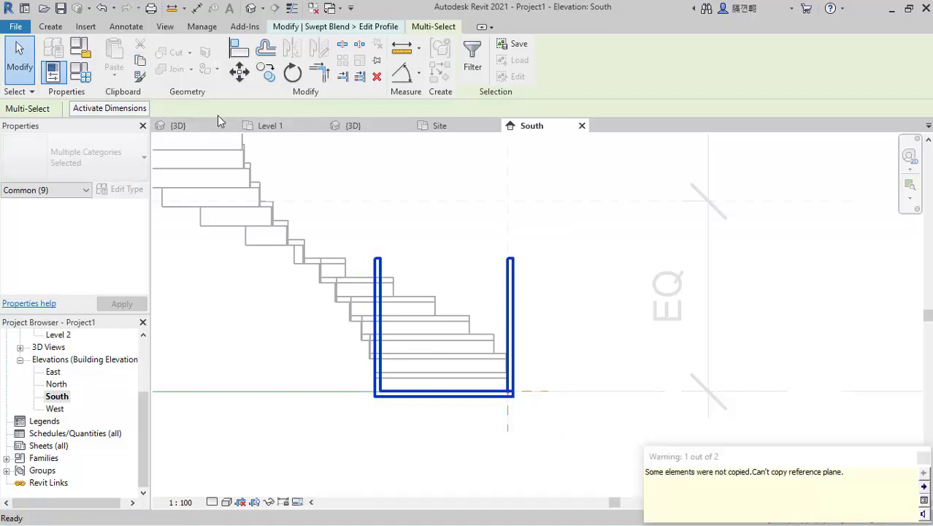
{"action": "left_click", "coordinate": [326, 28]}
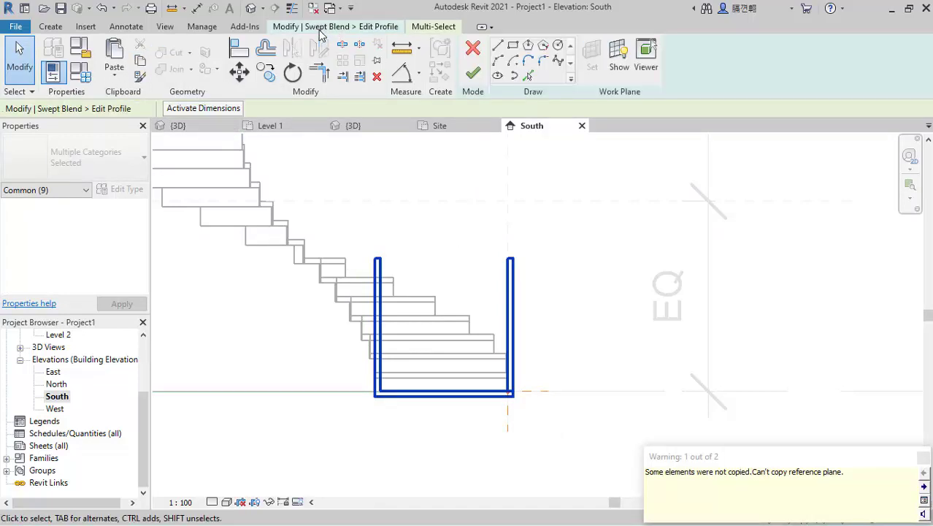
{"action": "left_click", "coordinate": [473, 76]}
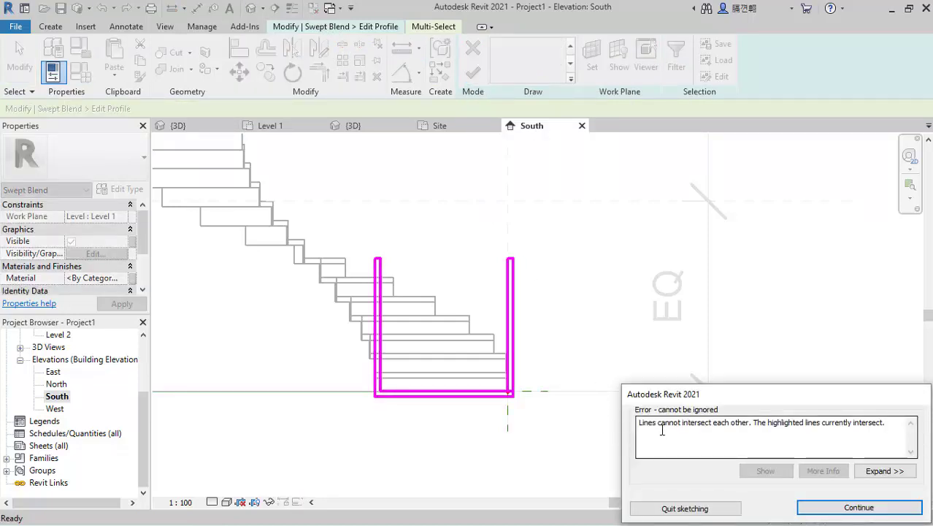
{"action": "left_click", "coordinate": [871, 512]}
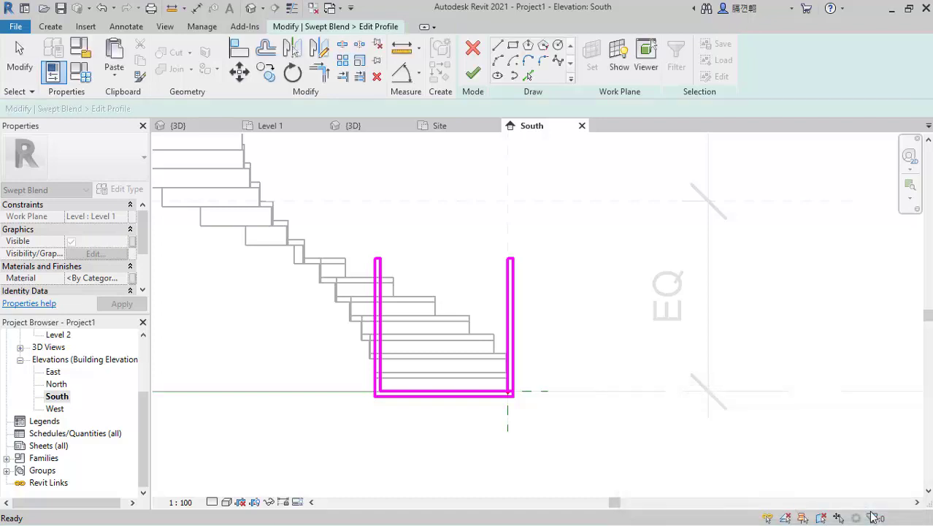
Trim the inner bottom line to the inner right side at the profile's lower right corner
{"action": "scroll", "coordinate": [514, 391], "scroll_direction": "up", "scroll_amount": 3}
{"action": "scroll", "coordinate": [513, 391], "scroll_direction": "up", "scroll_amount": 2}
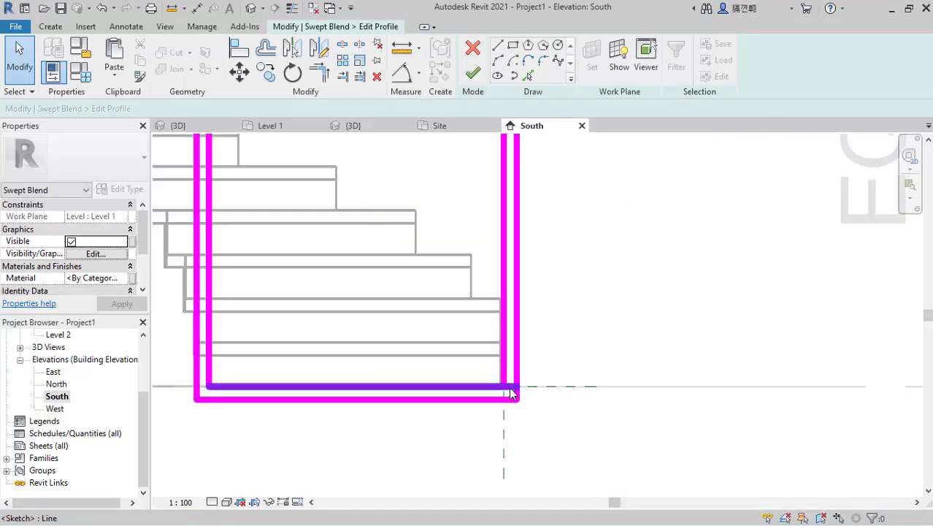
{"action": "key", "text": "t"}
{"action": "key", "text": "r"}
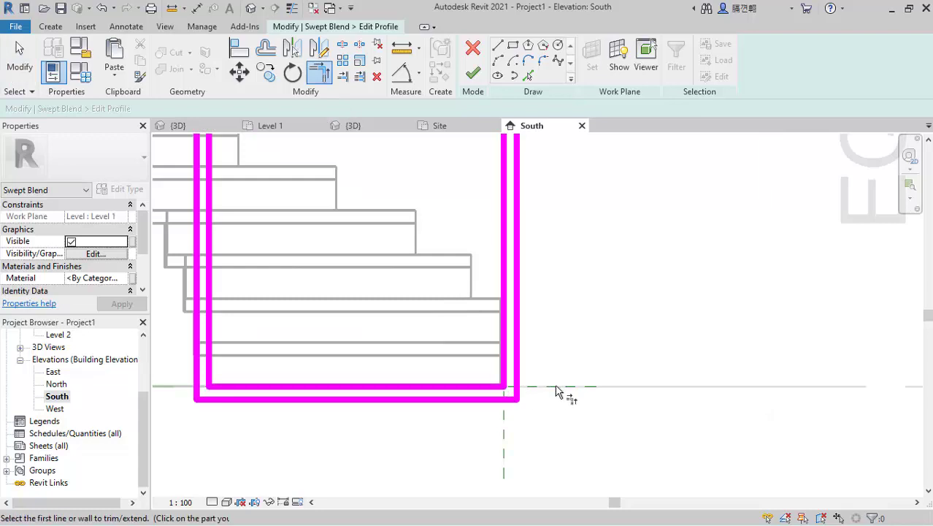
{"action": "scroll", "coordinate": [555, 391], "scroll_direction": "down", "scroll_amount": 2}
{"action": "key", "text": "Escape"}
Copy all the corrected profile lines to the clipboard and finish the first profile's sketch
{"action": "left_click_drag", "start_coordinate": [329, 195], "coordinate": [610, 427]}
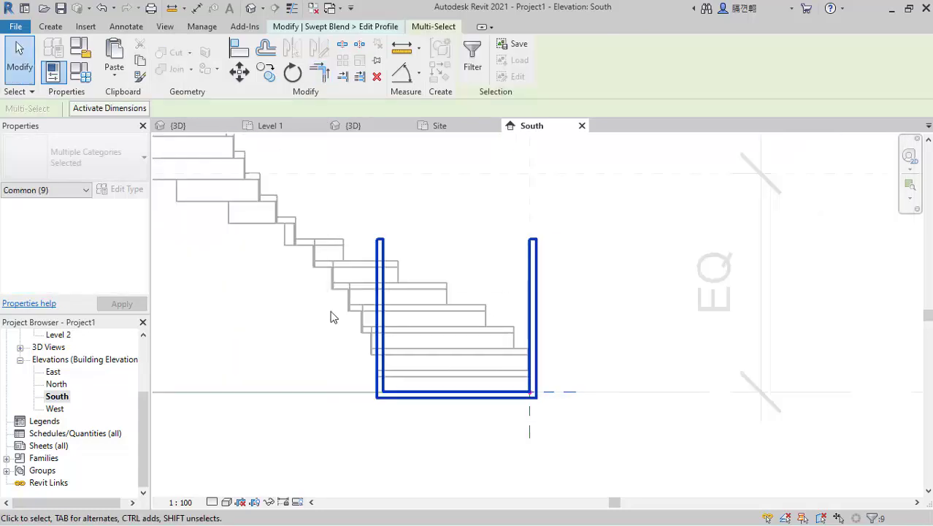
{"action": "left_click", "coordinate": [140, 62]}
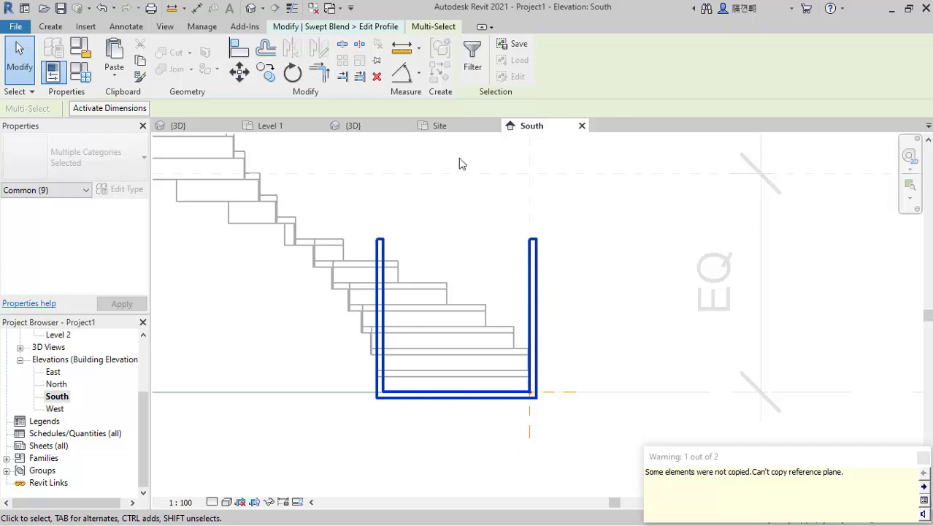
{"action": "scroll", "coordinate": [553, 294], "scroll_direction": "down", "scroll_amount": 2}
{"action": "left_click", "coordinate": [332, 26]}
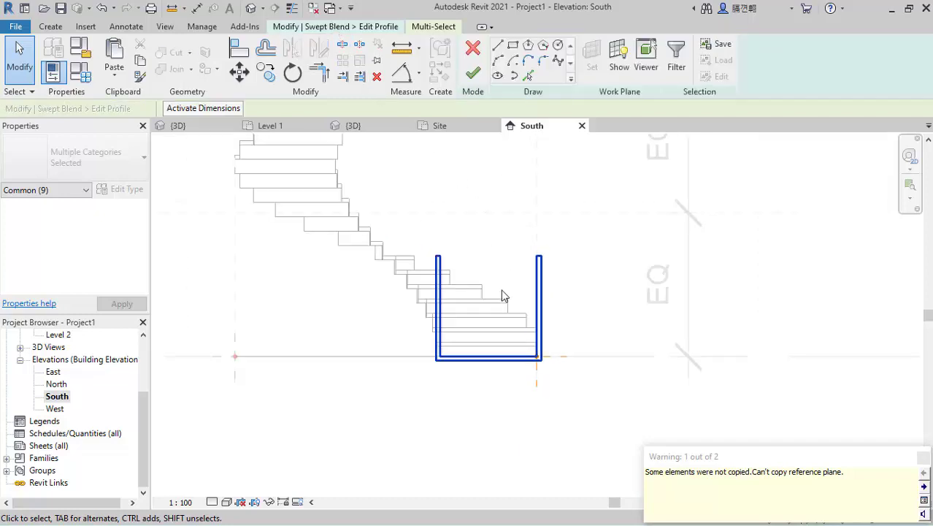
{"action": "left_click", "coordinate": [474, 72]}
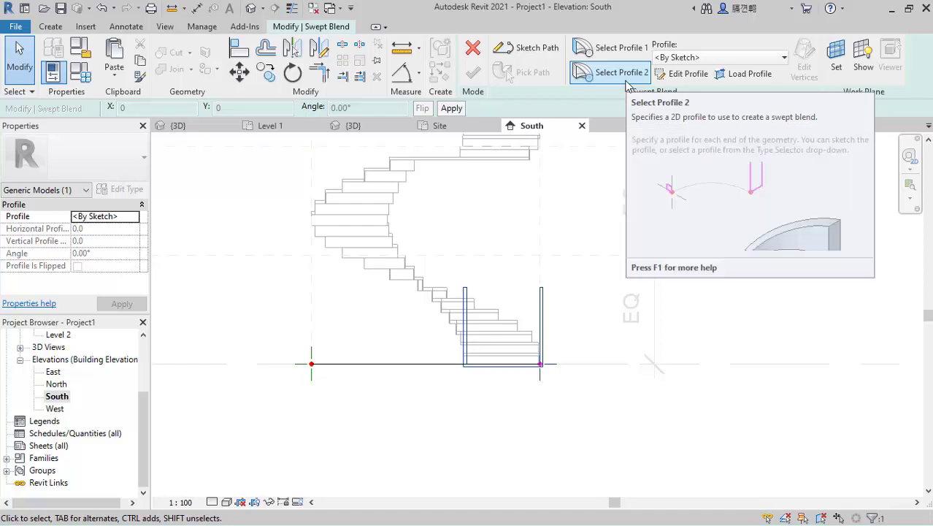
Open the swept blend's second profile for sketching and paste the copied U-shaped profile with a displacement of 0
{"action": "left_click", "coordinate": [622, 75]}
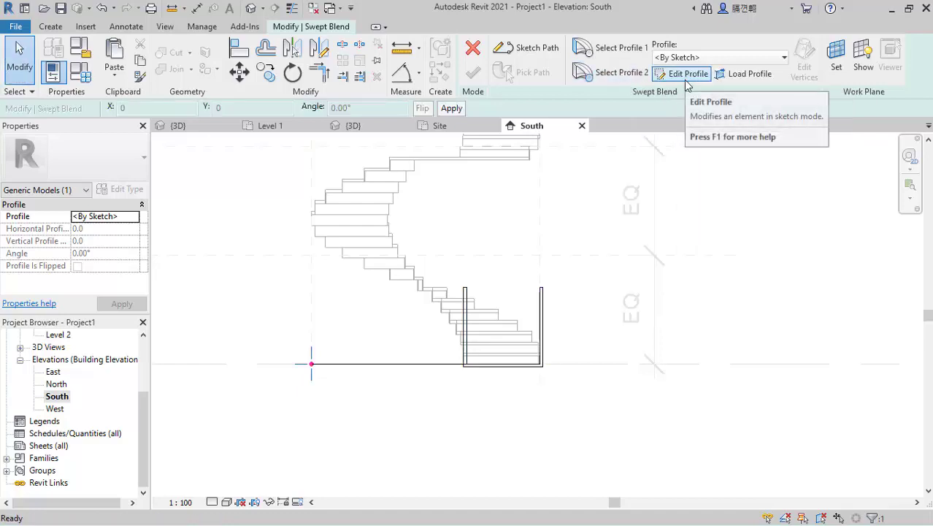
{"action": "left_click", "coordinate": [686, 78]}
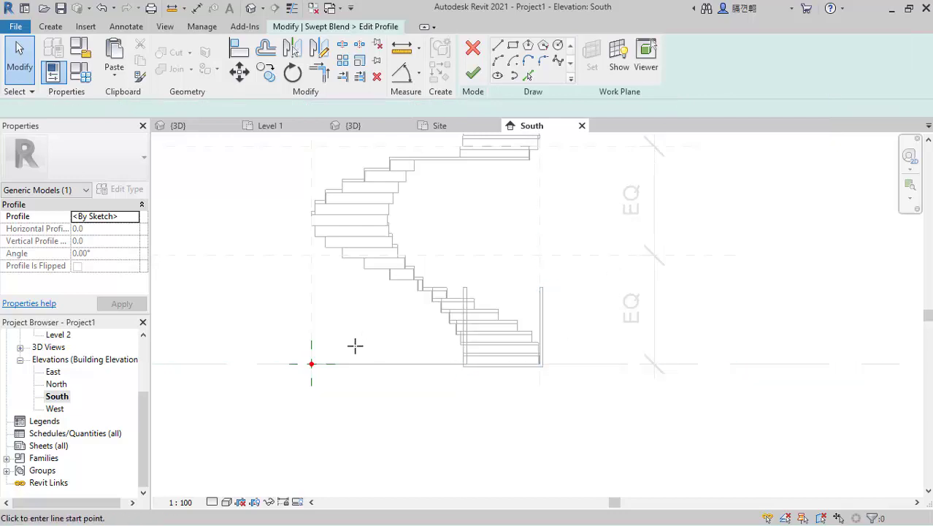
{"action": "left_click", "coordinate": [114, 59]}
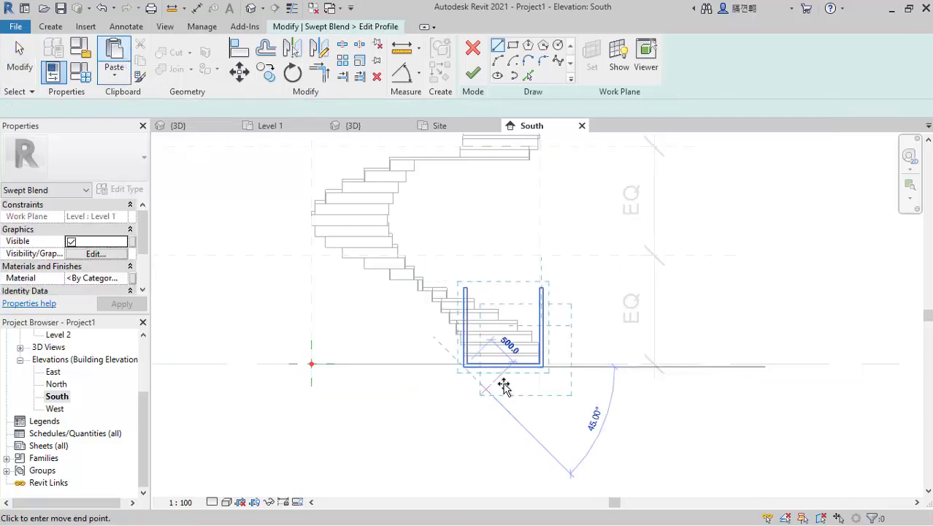
{"action": "scroll", "coordinate": [467, 377], "scroll_direction": "up", "scroll_amount": 1}
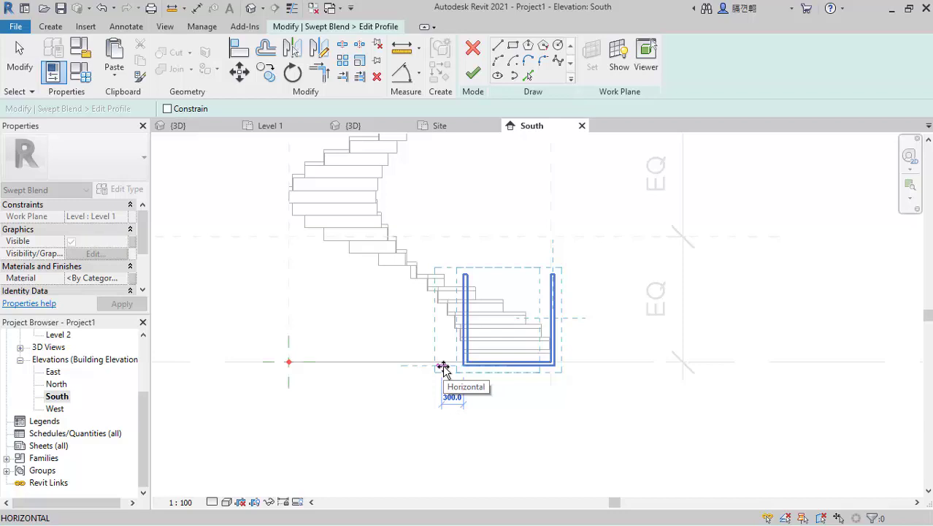
{"action": "type", "text": "0"}
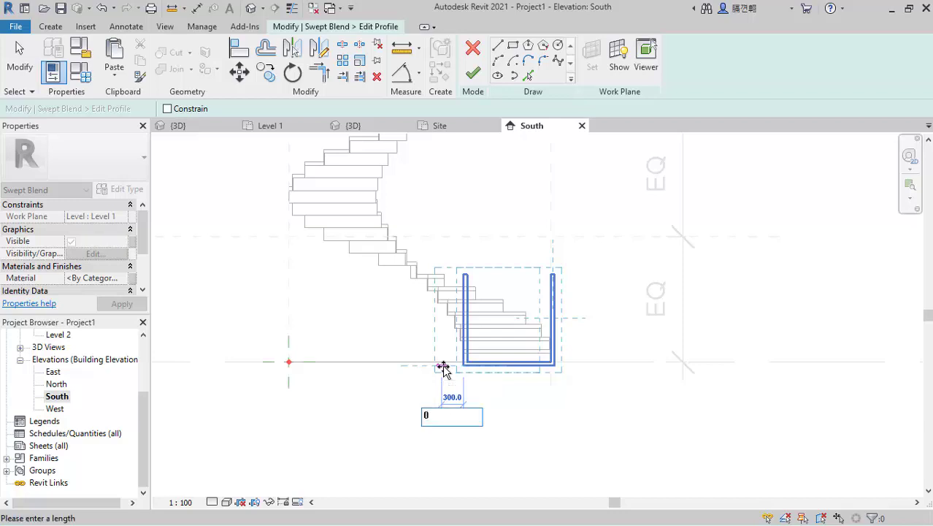
{"action": "key", "text": "Return"}
{"action": "scroll", "coordinate": [471, 325], "scroll_direction": "up", "scroll_amount": 2}
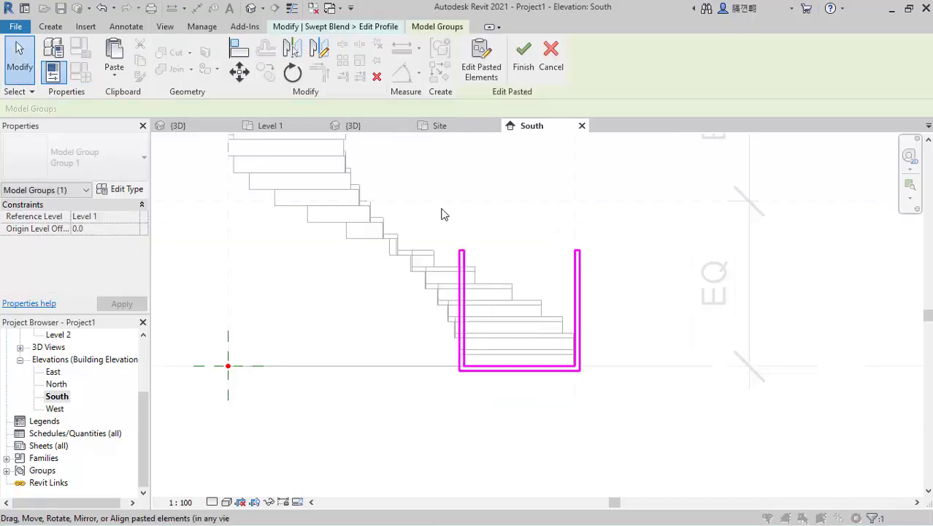
{"action": "left_click", "coordinate": [619, 376]}
{"action": "left_click_drag", "start_coordinate": [619, 376], "coordinate": [634, 409]}
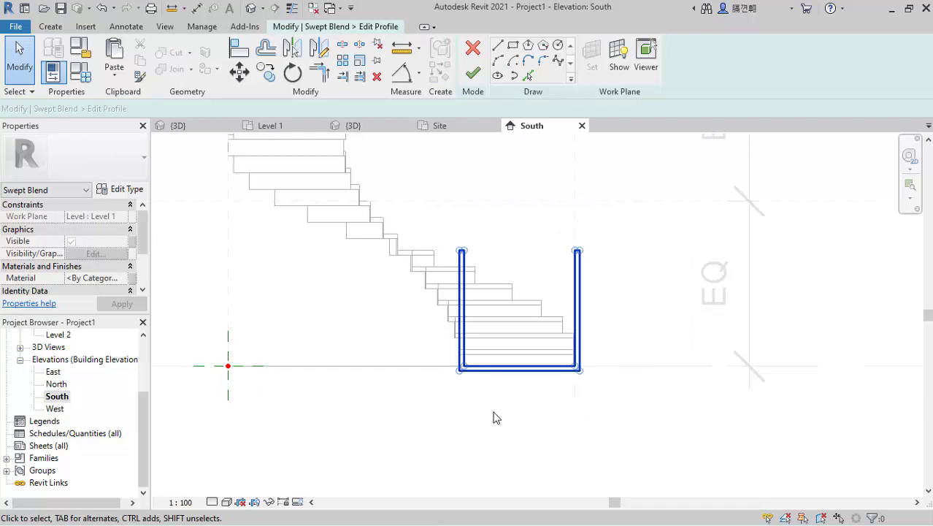
Move the pasted profile by its lower left inner corner to the second profile's origin at the left end of the path
{"action": "key", "text": "m"}
{"action": "key", "text": "v"}
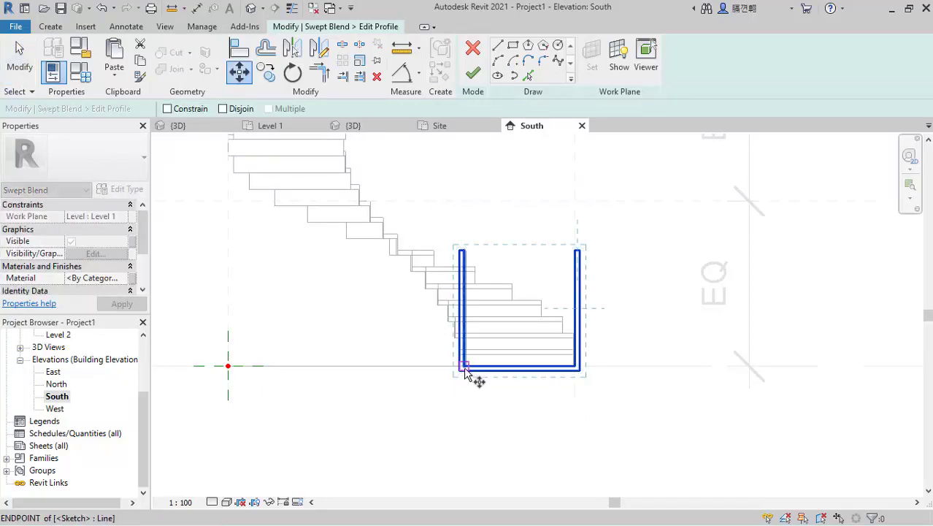
{"action": "left_click", "coordinate": [465, 367]}
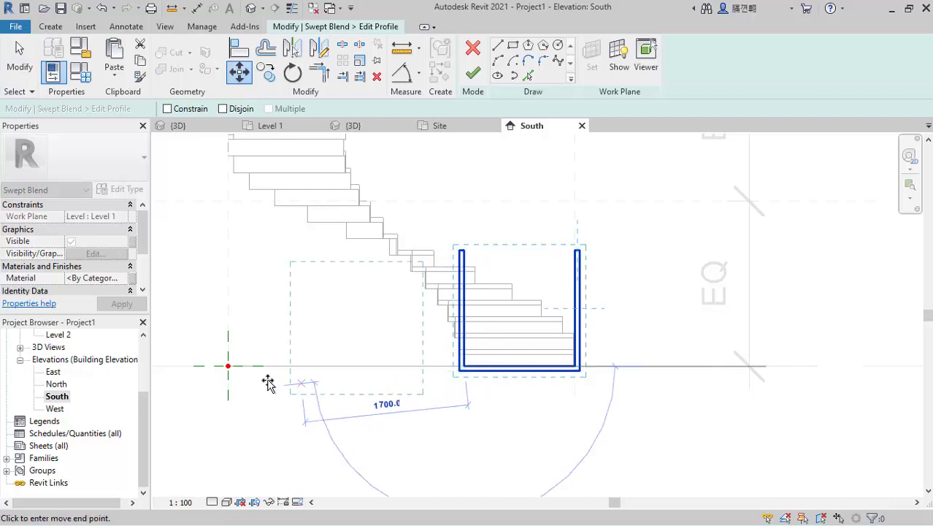
{"action": "left_click", "coordinate": [227, 366]}
{"action": "middle_click_drag", "start_coordinate": [458, 418], "coordinate": [555, 447]}
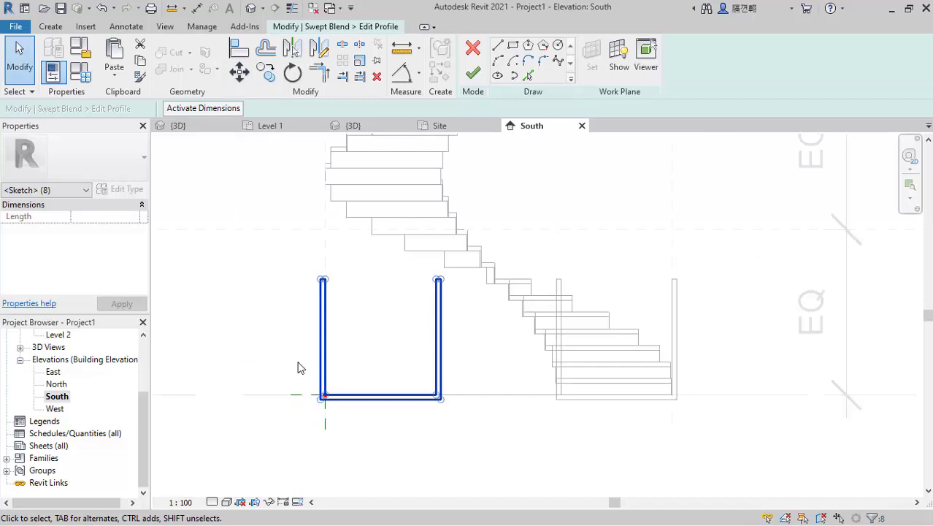
Move the profile from the path's left end straight up to the intersection with the first horizontal reference plane above Level 1
{"action": "key", "text": "m"}
{"action": "key", "text": "v"}
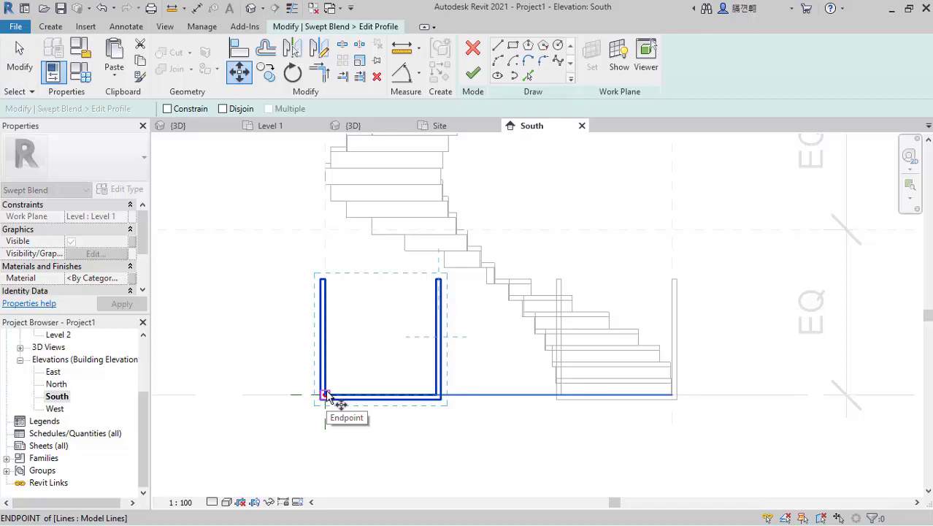
{"action": "left_click", "coordinate": [325, 395]}
{"action": "scroll", "coordinate": [341, 439], "scroll_direction": "down", "scroll_amount": 2}
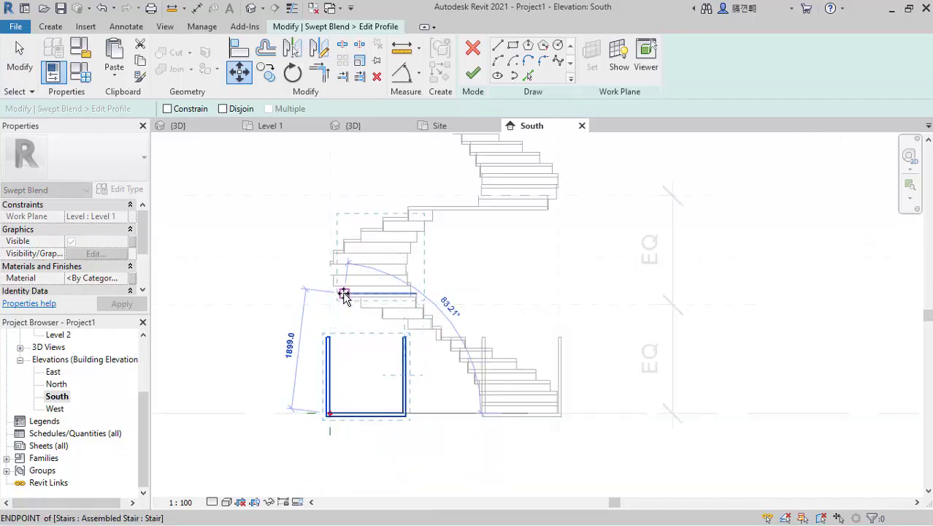
{"action": "scroll", "coordinate": [343, 299], "scroll_direction": "up", "scroll_amount": 1}
{"action": "scroll", "coordinate": [350, 310], "scroll_direction": "up", "scroll_amount": 2}
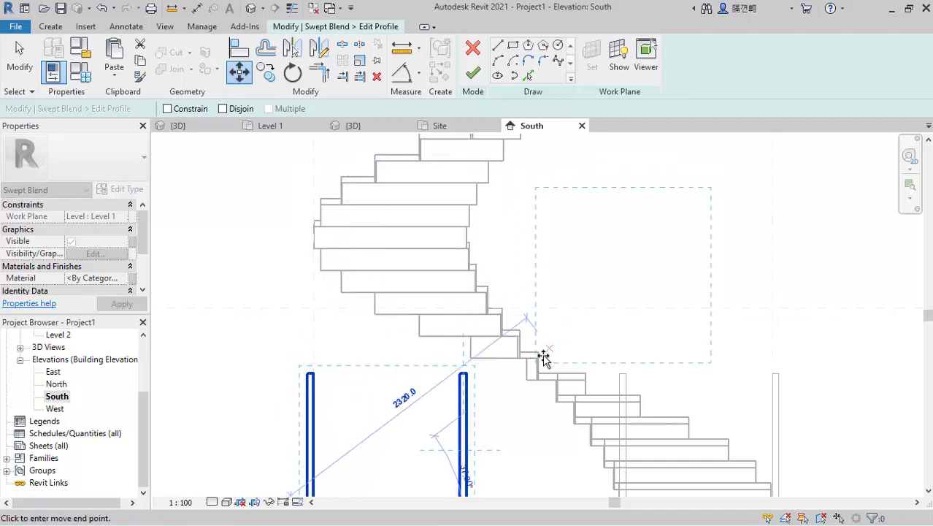
{"action": "scroll", "coordinate": [531, 341], "scroll_direction": "up", "scroll_amount": 1}
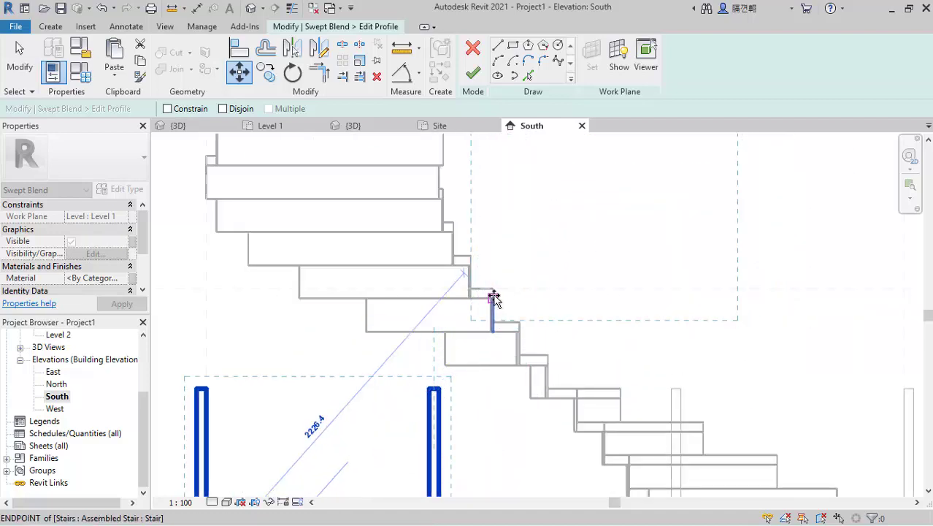
{"action": "scroll", "coordinate": [492, 284], "scroll_direction": "down", "scroll_amount": 3}
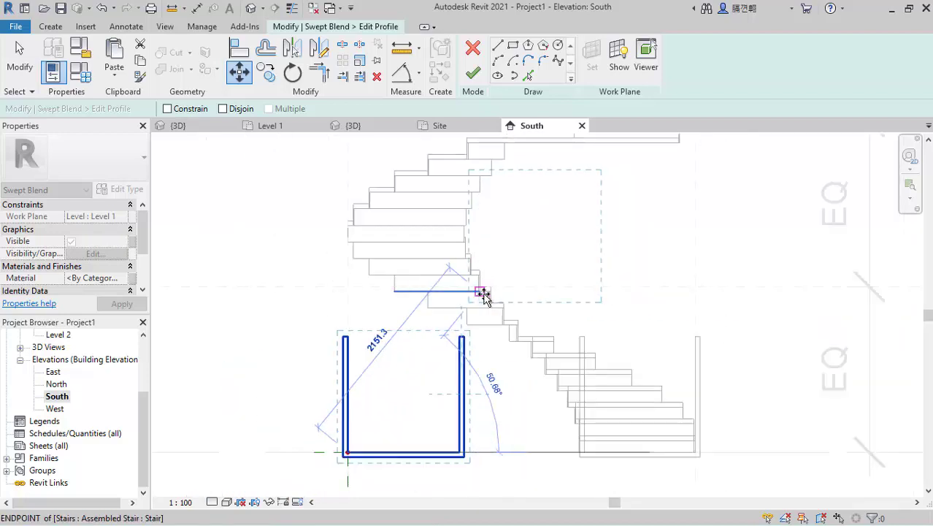
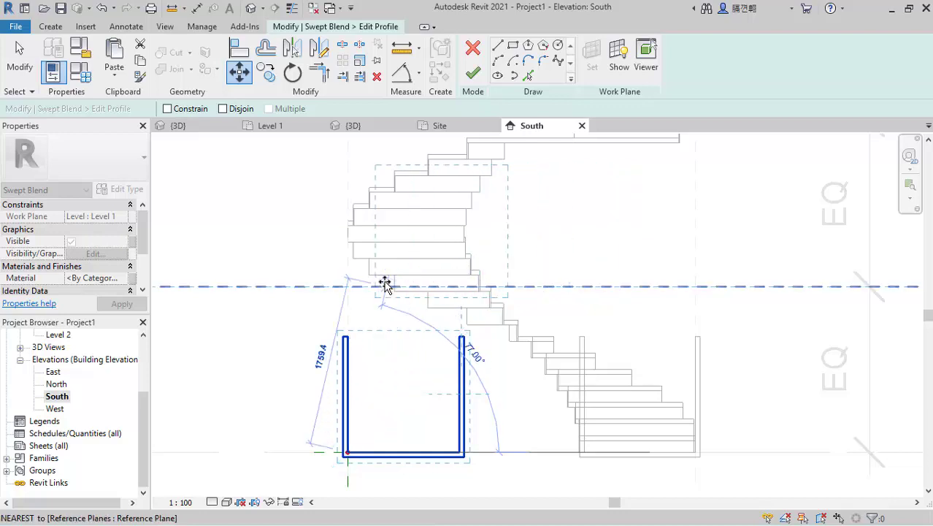
{"action": "left_click", "coordinate": [348, 287]}
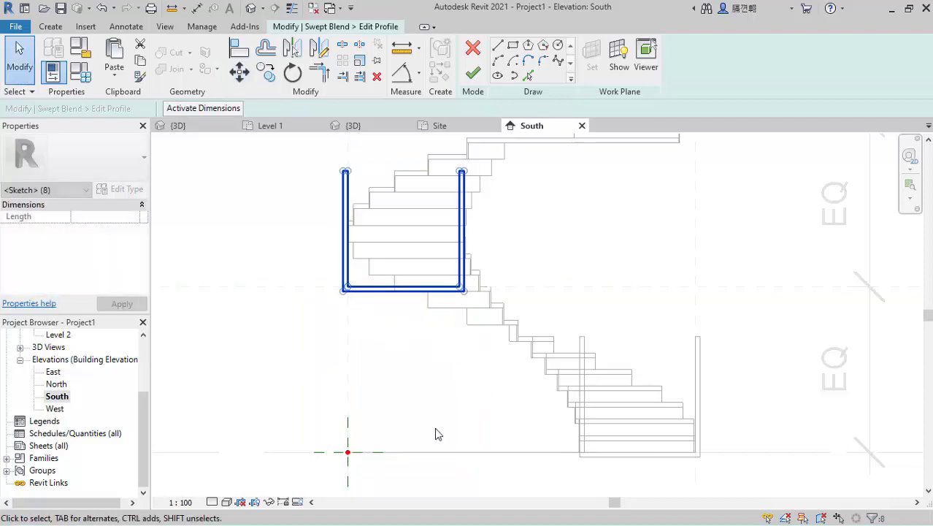
Finish the second profile's sketch, complete the swept blend and finish the in-place model
{"action": "scroll", "coordinate": [433, 433], "scroll_direction": "down", "scroll_amount": 3}
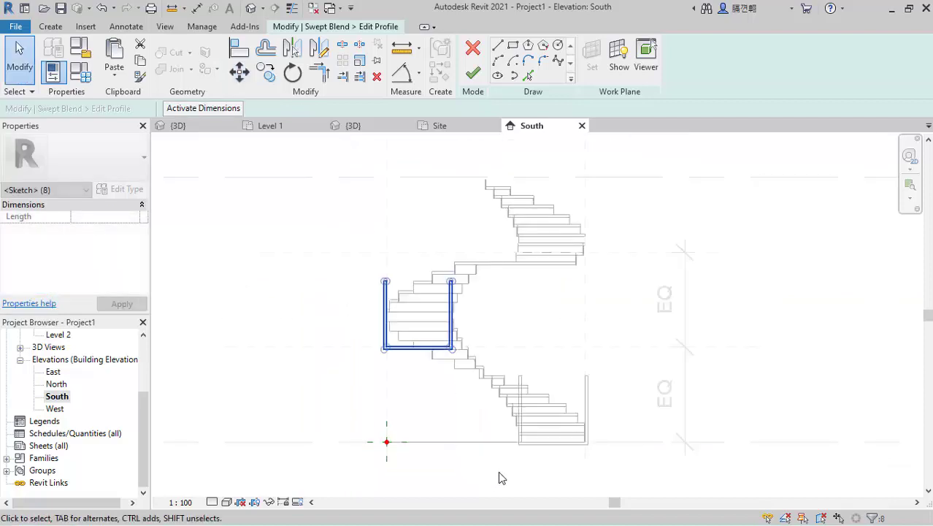
{"action": "left_click", "coordinate": [475, 74]}
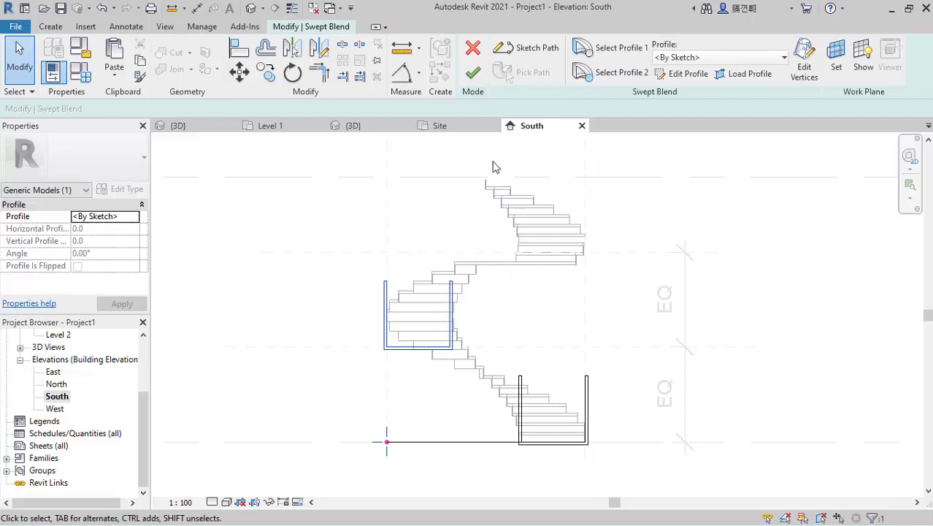
{"action": "left_click", "coordinate": [473, 73]}
{"action": "scroll", "coordinate": [513, 382], "scroll_direction": "down", "scroll_amount": 2}
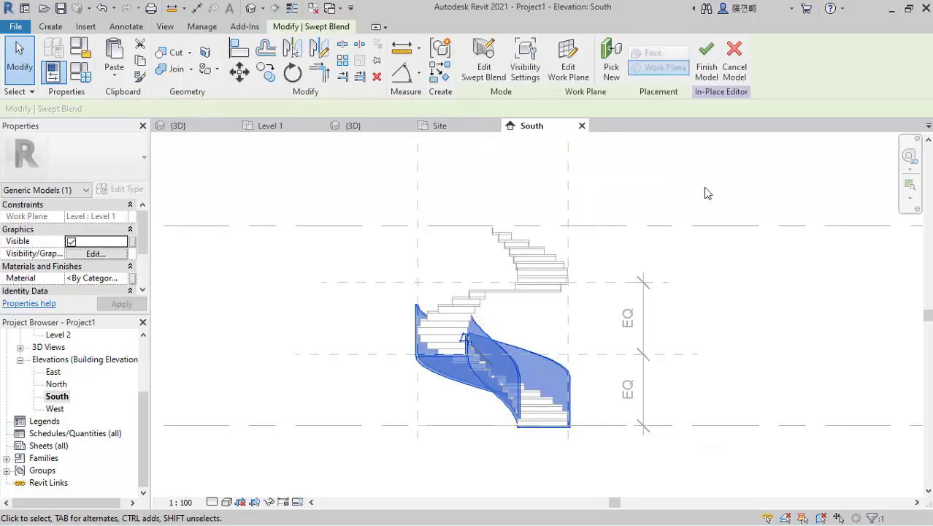
{"action": "left_click", "coordinate": [707, 62]}
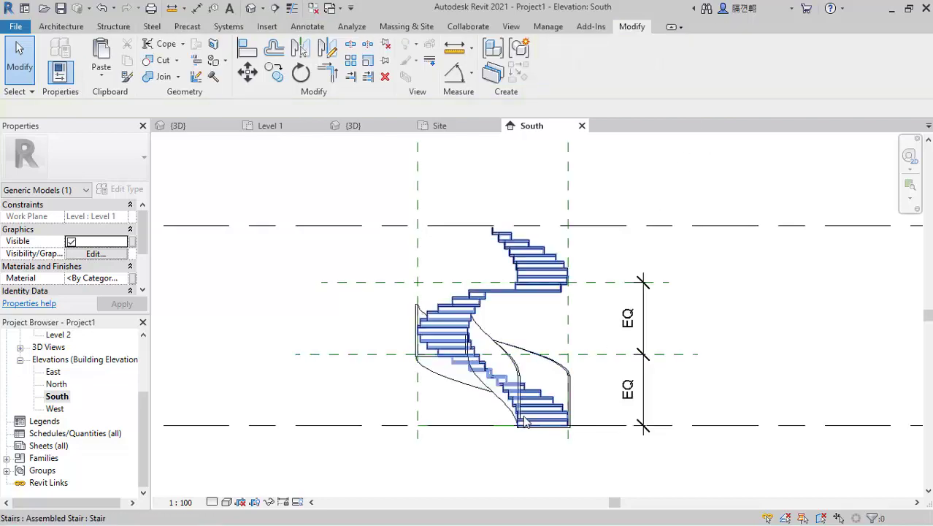
Examine how the U-shaped swept blend follows the spiral stair in the 3D view, especially along its inner side
{"action": "scroll", "coordinate": [544, 337], "scroll_direction": "up", "scroll_amount": 1}
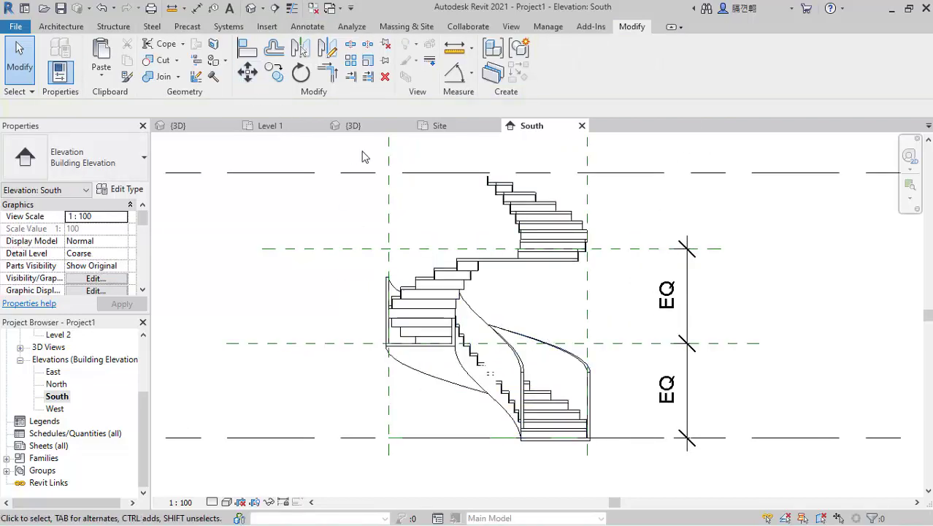
{"action": "left_click", "coordinate": [353, 125]}
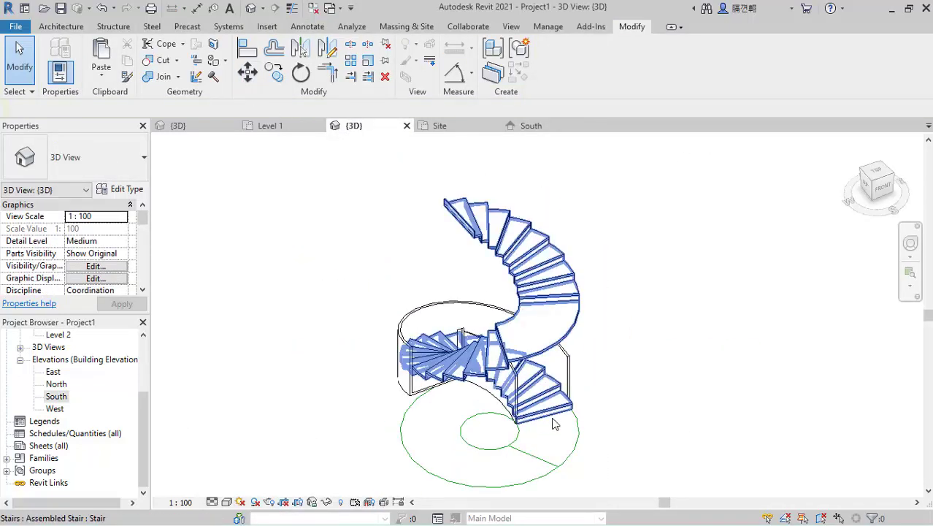
{"action": "middle_click_drag", "start_coordinate": [574, 427], "coordinate": [641, 416], "text": "shift"}
{"action": "middle_click_drag", "start_coordinate": [599, 387], "coordinate": [715, 473], "text": "shift"}
{"action": "scroll", "coordinate": [496, 388], "scroll_direction": "up", "scroll_amount": 2}
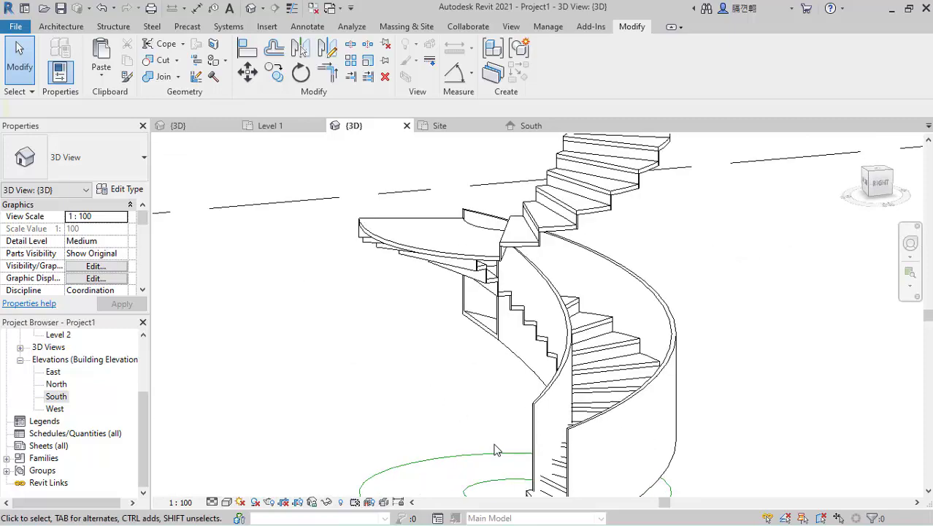
{"action": "middle_click_drag", "start_coordinate": [559, 365], "coordinate": [537, 328], "text": "shift"}
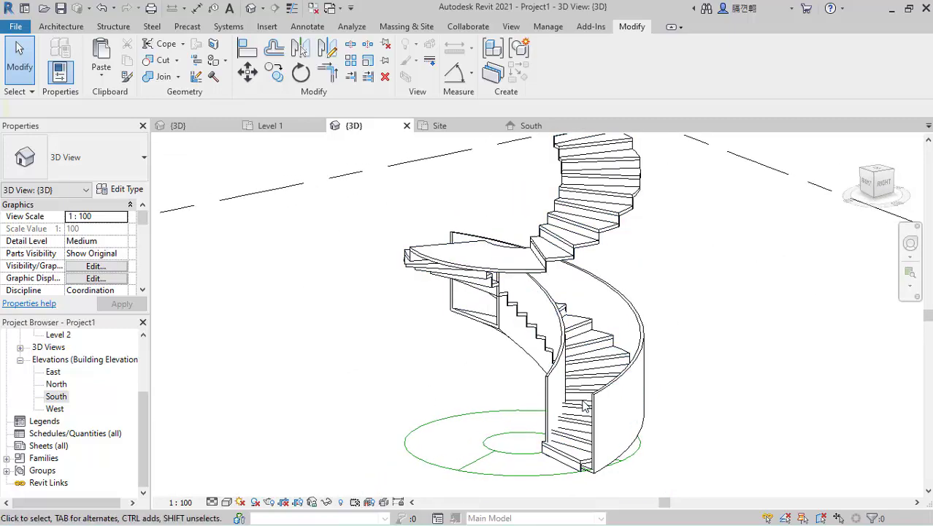
{"action": "scroll", "coordinate": [568, 435], "scroll_direction": "up", "scroll_amount": 1}
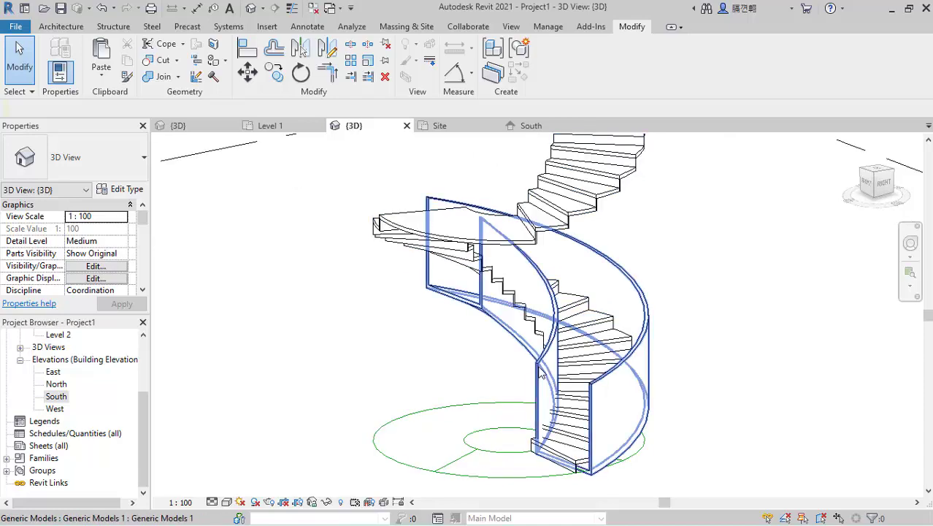
Reopen the in-place swept blend and edit its first profile's sketch in the South elevation
{"action": "left_click", "coordinate": [519, 264]}
{"action": "left_click", "coordinate": [555, 69]}
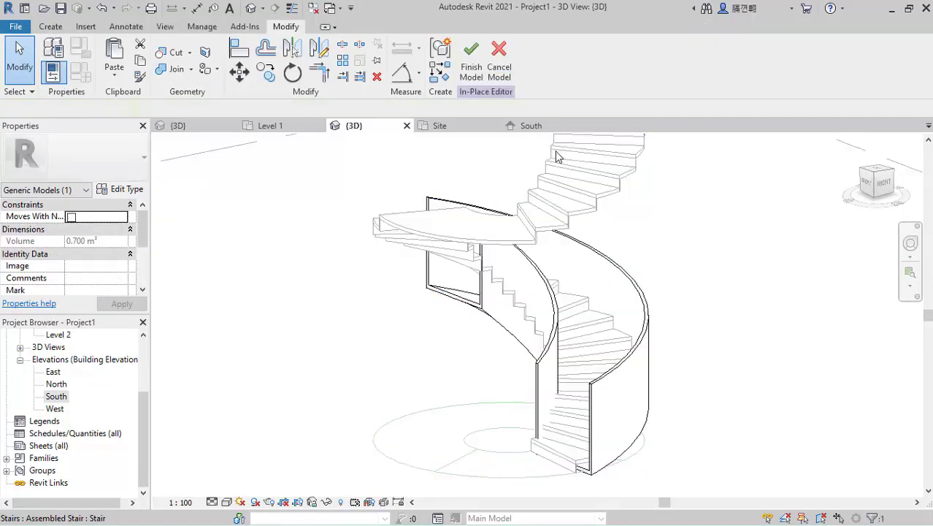
{"action": "left_click", "coordinate": [641, 296]}
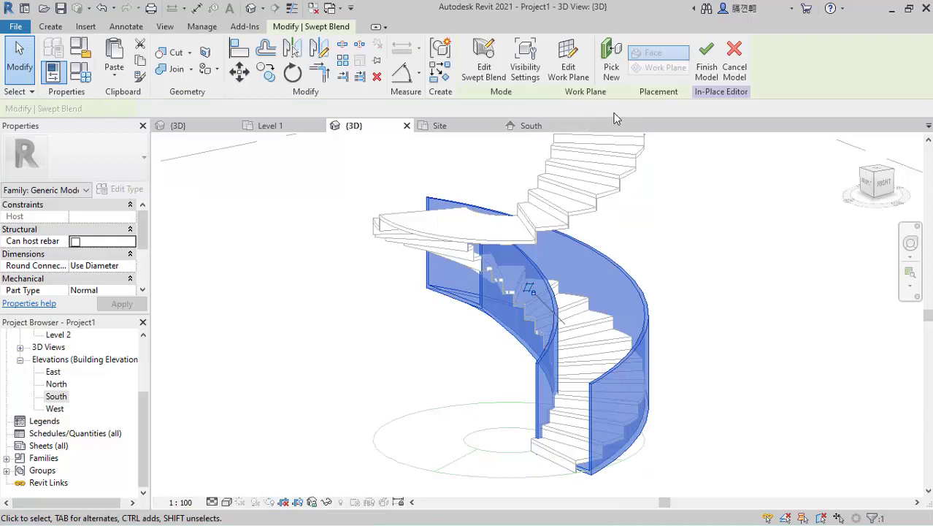
{"action": "left_click", "coordinate": [485, 67]}
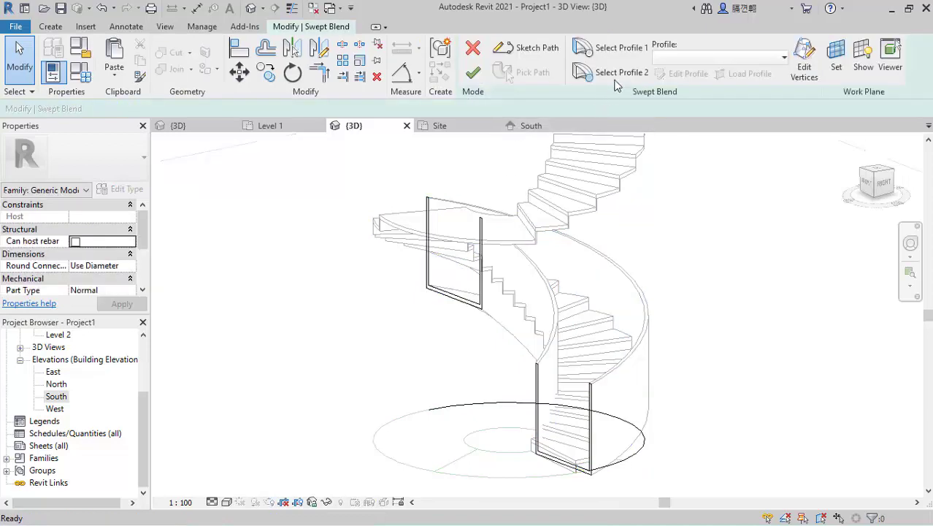
{"action": "left_click", "coordinate": [623, 55]}
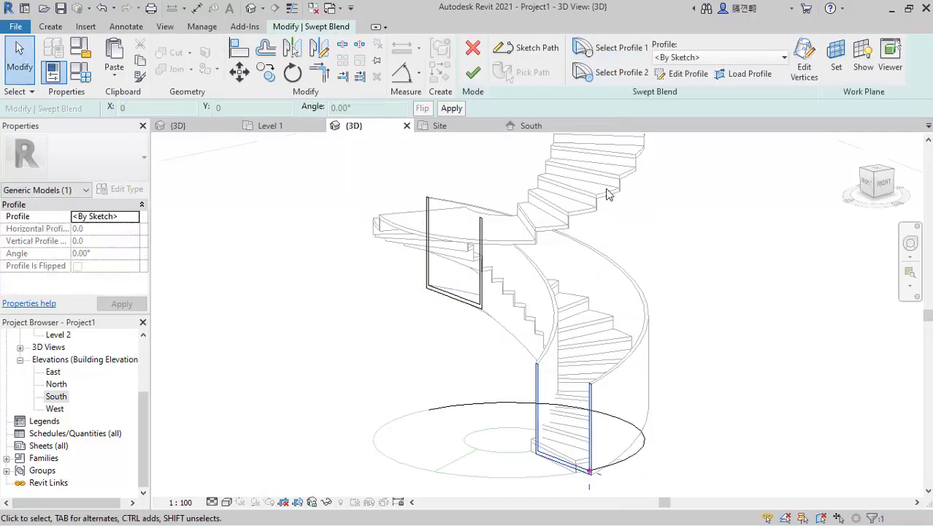
{"action": "left_click", "coordinate": [686, 73]}
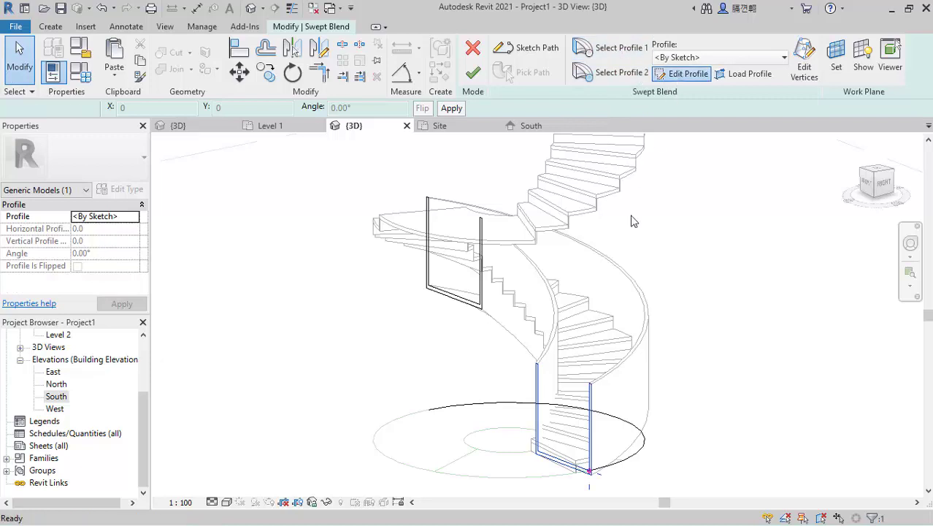
{"action": "left_click", "coordinate": [533, 127]}
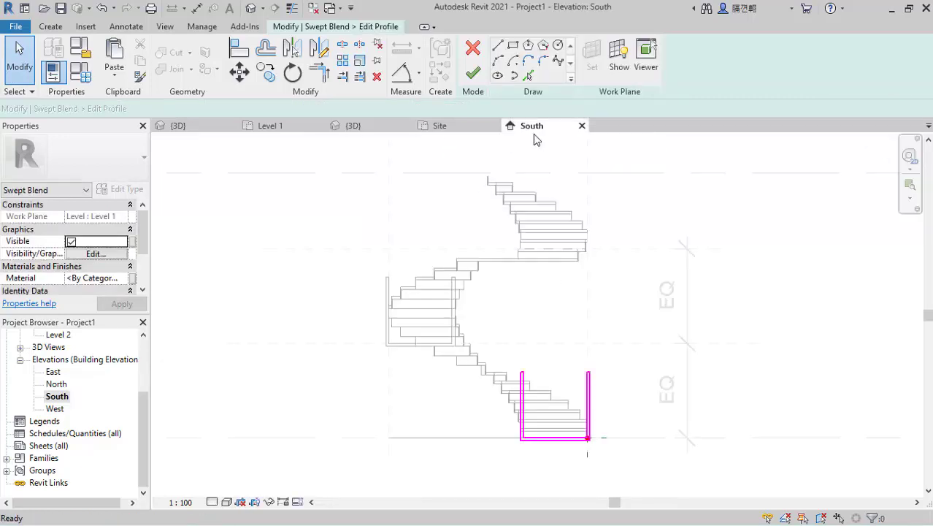
Move the three lines of the base profile's left upright 50 mm to the left, widening the U shape
{"action": "scroll", "coordinate": [536, 438], "scroll_direction": "up", "scroll_amount": 3}
{"action": "left_click_drag", "start_coordinate": [483, 286], "coordinate": [518, 471]}
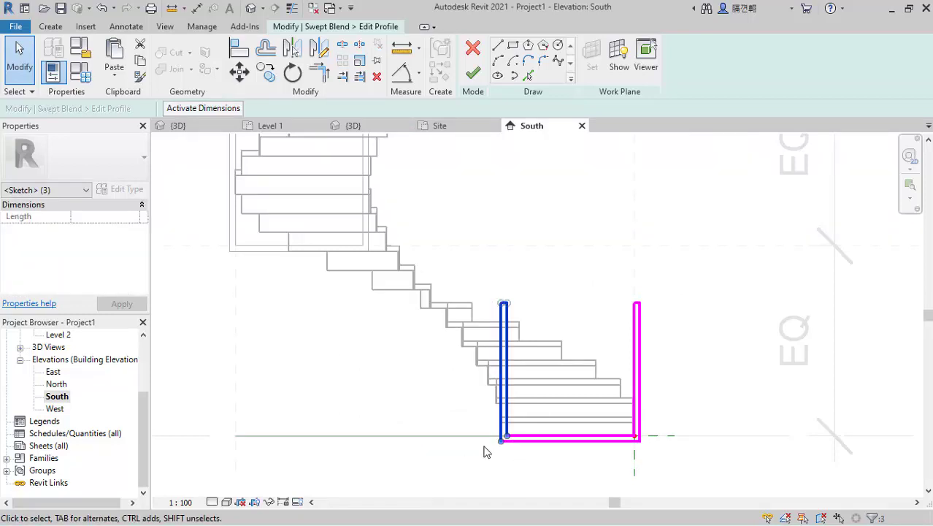
{"action": "key", "text": "Left"}
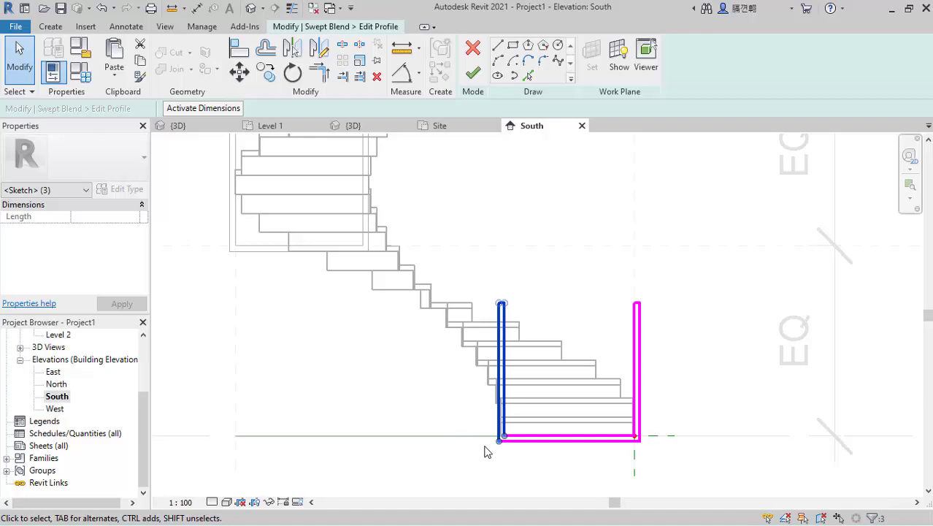
{"action": "key", "text": "Left"}
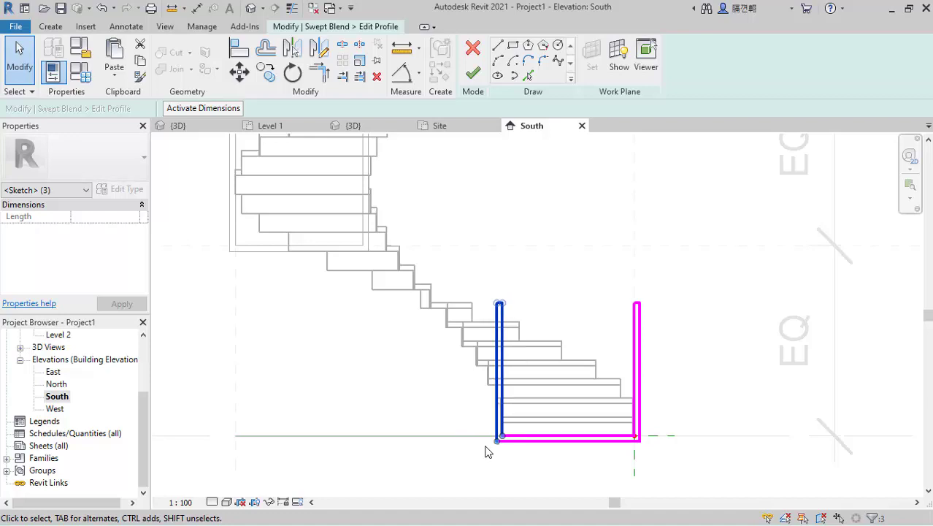
{"action": "key", "text": "Right"}
{"action": "key", "text": "Right"}
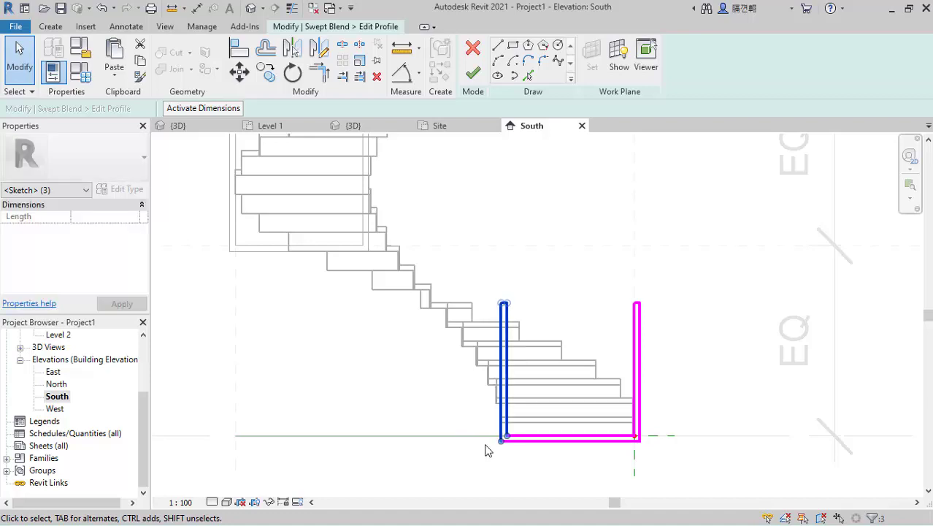
{"action": "key", "text": "Left"}
{"action": "key", "text": "m"}
{"action": "key", "text": "v"}
{"action": "left_click", "coordinate": [503, 447]}
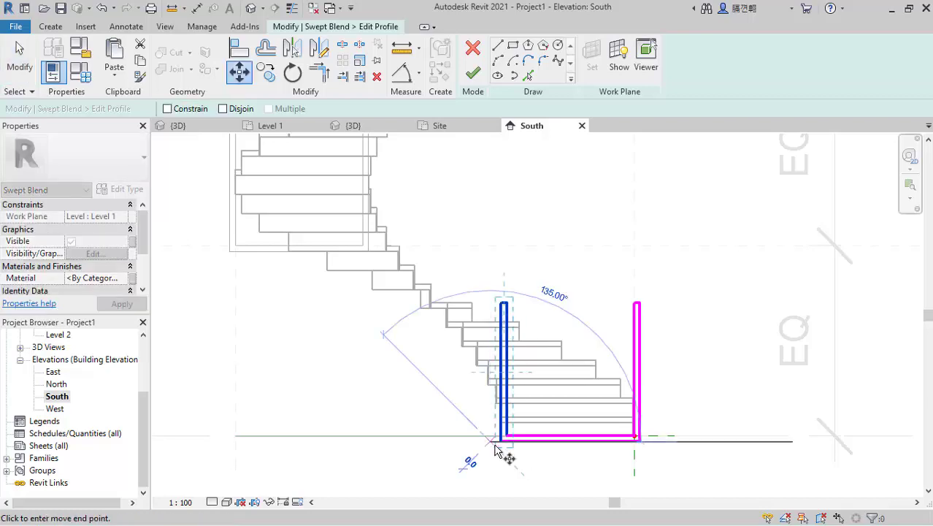
{"action": "type", "text": "5"}
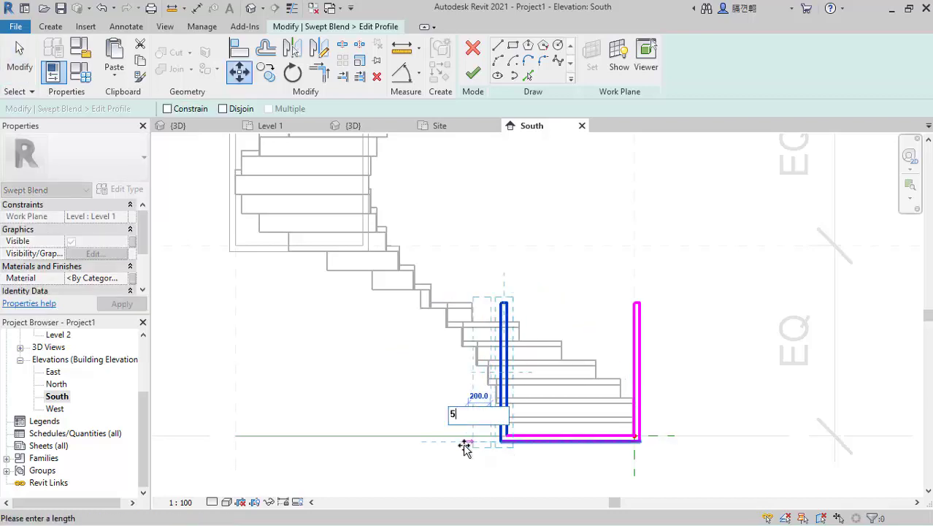
{"action": "type", "text": "0"}
{"action": "key", "text": "Return"}
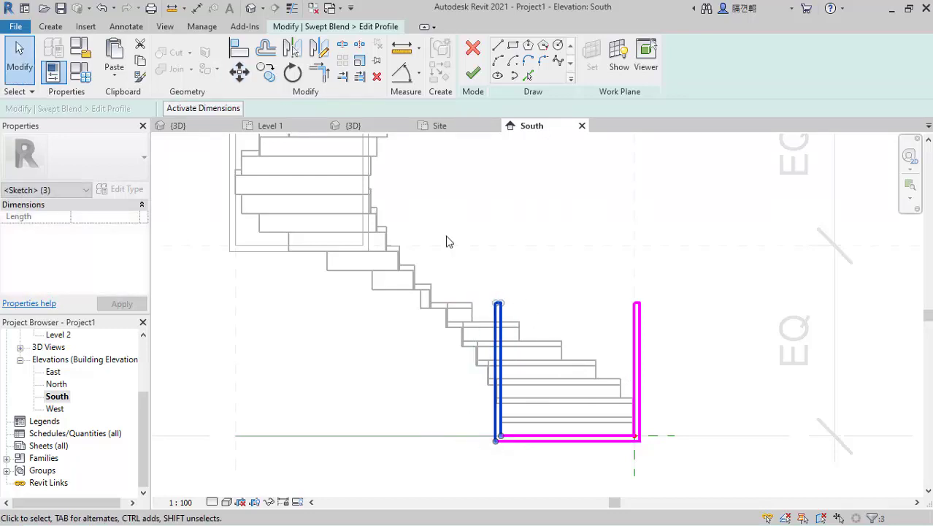
Finish the widened base profile, the swept blend and the in-place model
{"action": "left_click", "coordinate": [473, 73]}
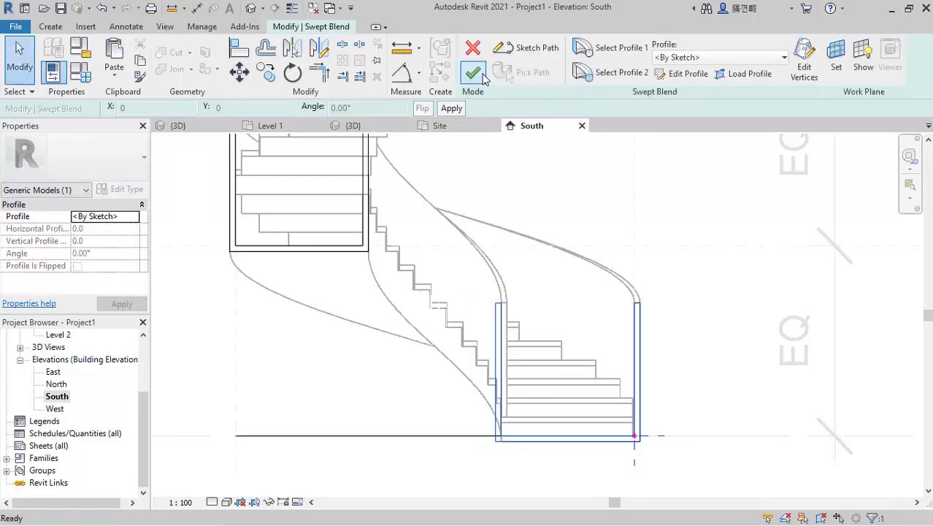
{"action": "left_click", "coordinate": [474, 73]}
{"action": "scroll", "coordinate": [536, 293], "scroll_direction": "down", "scroll_amount": 3}
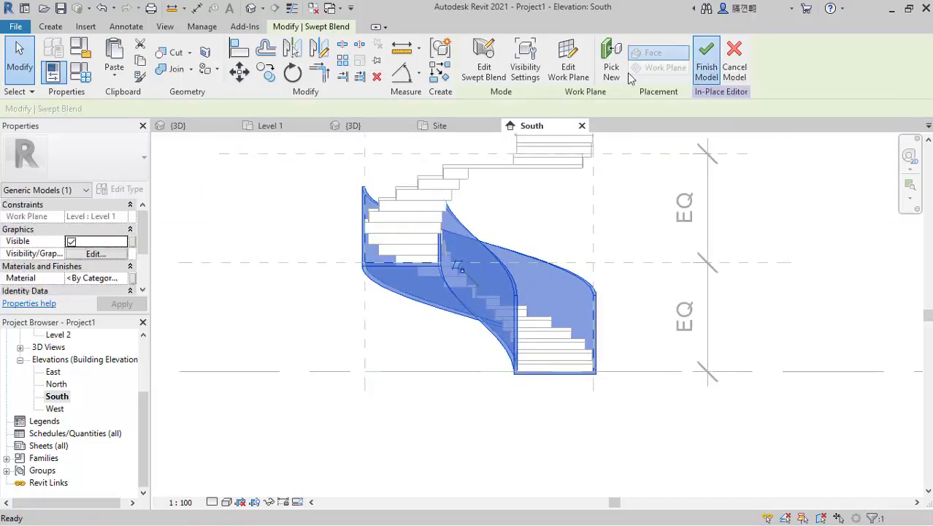
{"action": "left_click", "coordinate": [709, 68]}
Examine the updated swept blend against the stair treads from several sides in the 3D view
{"action": "left_click", "coordinate": [354, 126]}
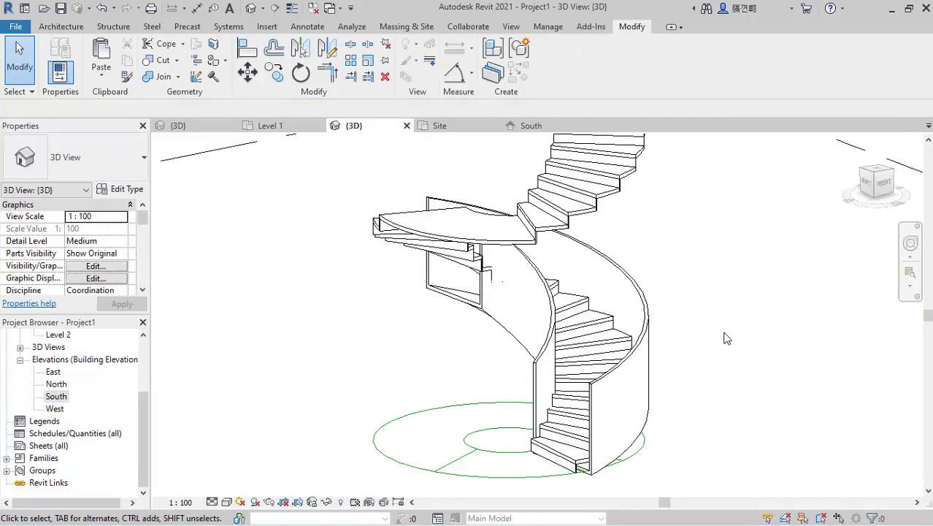
{"action": "middle_click_drag", "start_coordinate": [606, 447], "coordinate": [525, 382], "text": "shift"}
{"action": "scroll", "coordinate": [662, 317], "scroll_direction": "up", "scroll_amount": 2}
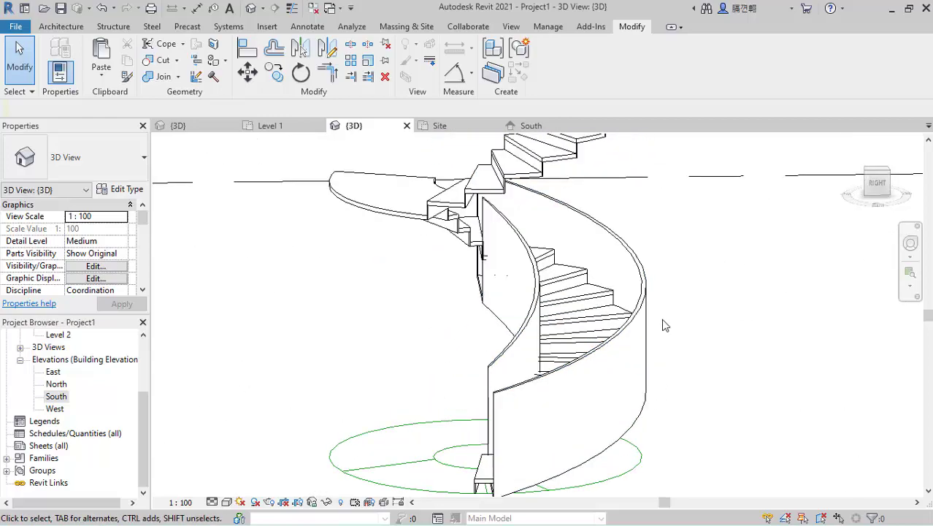
{"action": "scroll", "coordinate": [642, 373], "scroll_direction": "down", "scroll_amount": 3}
{"action": "scroll", "coordinate": [555, 416], "scroll_direction": "up", "scroll_amount": 1}
{"action": "scroll", "coordinate": [511, 395], "scroll_direction": "down", "scroll_amount": 2}
{"action": "scroll", "coordinate": [553, 306], "scroll_direction": "up", "scroll_amount": 2}
{"action": "middle_click_drag", "start_coordinate": [466, 357], "coordinate": [738, 392], "text": "shift"}
{"action": "scroll", "coordinate": [490, 292], "scroll_direction": "up", "scroll_amount": 1}
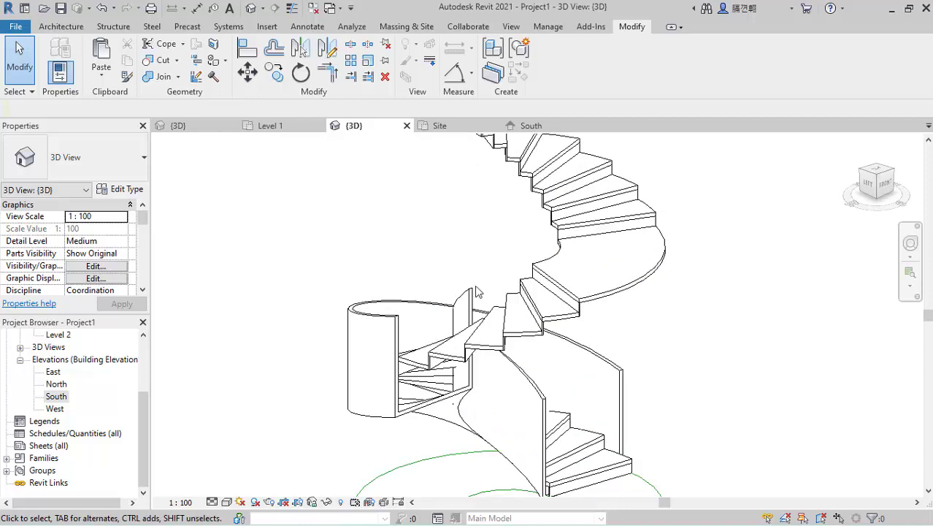
Mirror a copy of the U-shaped generic model about the reference plane along the bottom of its upper end
{"action": "left_click", "coordinate": [395, 306]}
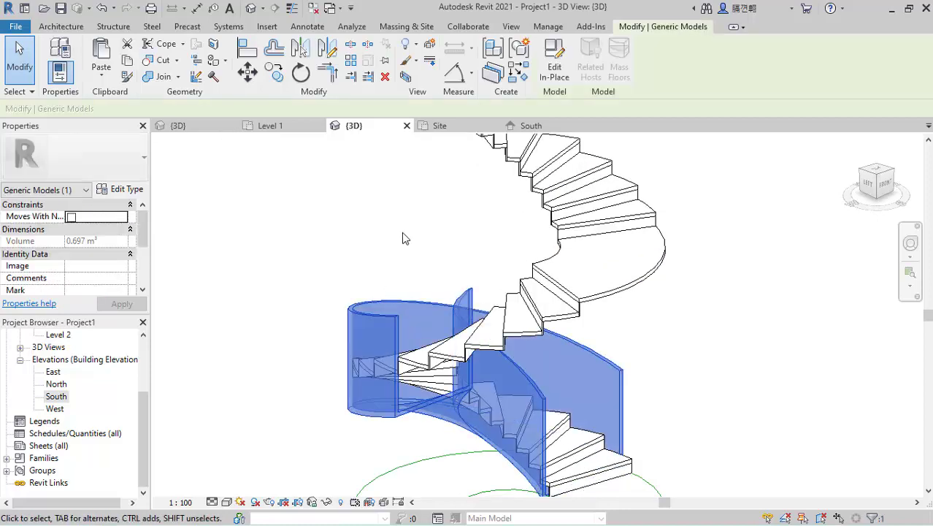
{"action": "key", "text": "m"}
{"action": "key", "text": "m"}
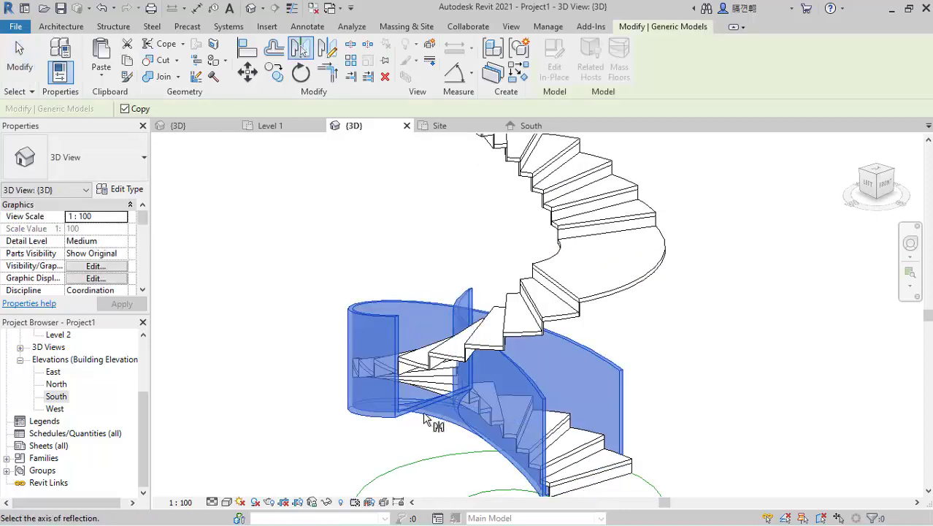
{"action": "scroll", "coordinate": [428, 425], "scroll_direction": "up", "scroll_amount": 2}
{"action": "scroll", "coordinate": [427, 426], "scroll_direction": "up", "scroll_amount": 1}
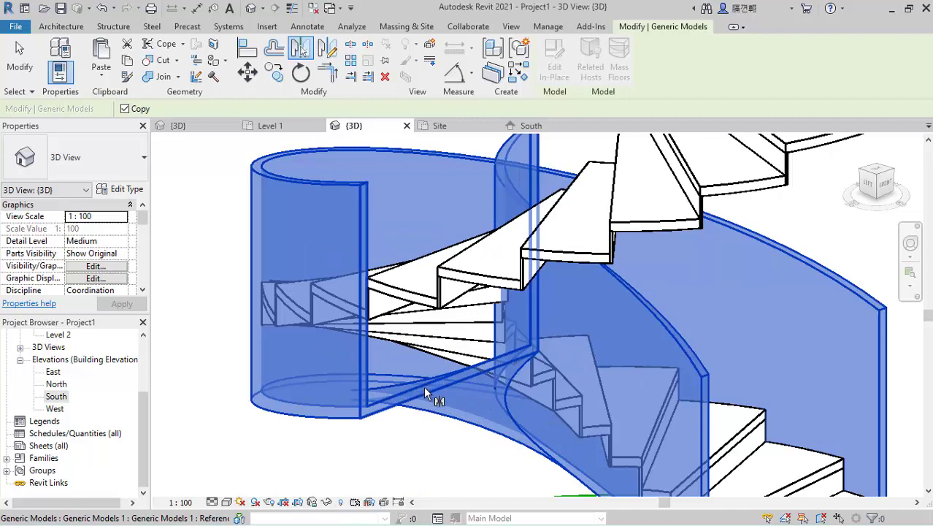
{"action": "left_click", "coordinate": [424, 388]}
{"action": "scroll", "coordinate": [549, 283], "scroll_direction": "down", "scroll_amount": 4}
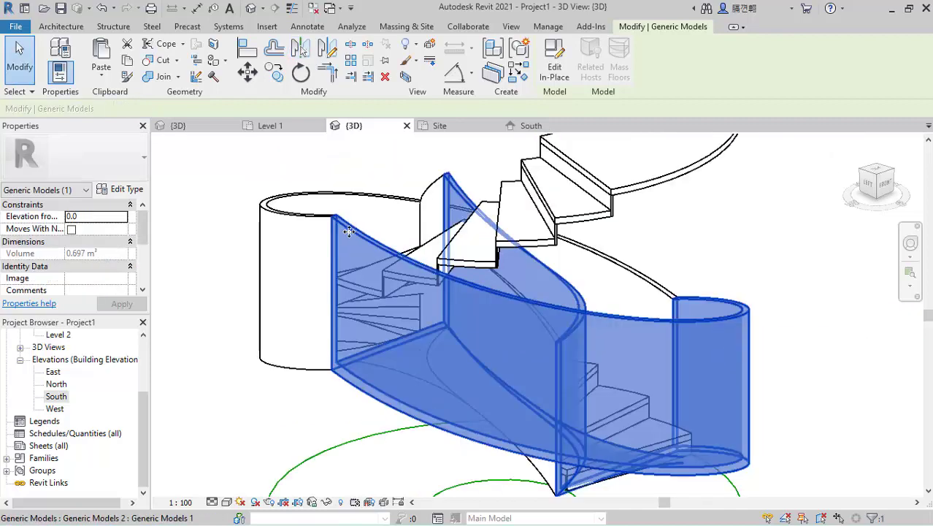
Edit the mirrored U-shaped generic model in place and open its swept blend for editing
{"action": "middle_click_drag", "start_coordinate": [559, 258], "coordinate": [535, 339], "text": "shift"}
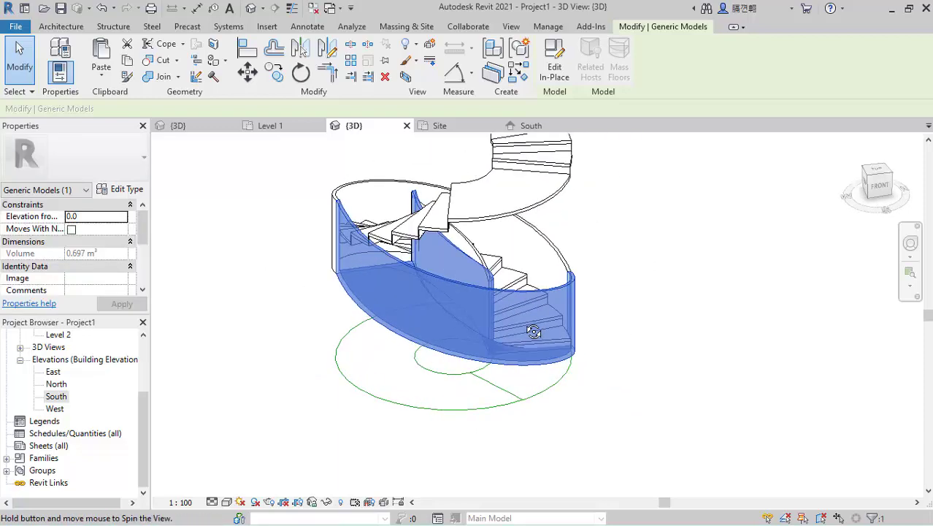
{"action": "left_click", "coordinate": [560, 64]}
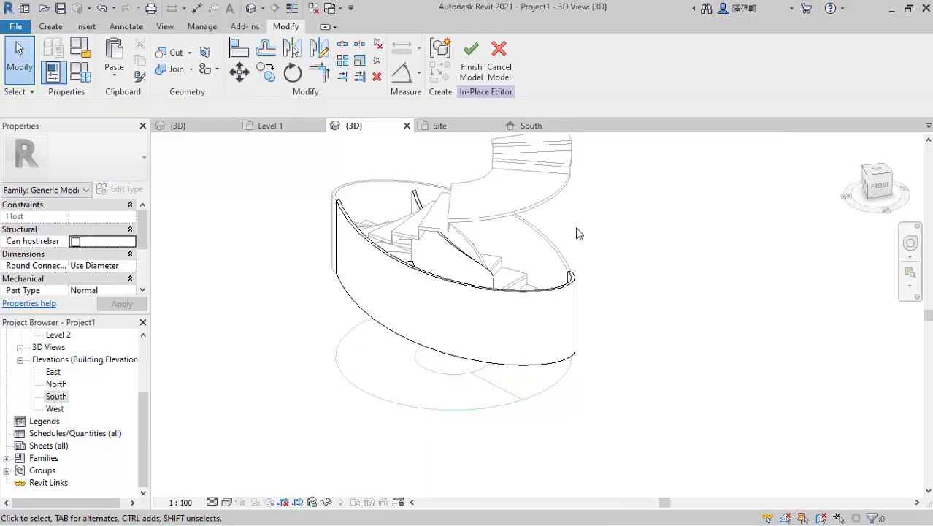
{"action": "left_click", "coordinate": [481, 292]}
{"action": "left_click", "coordinate": [489, 64]}
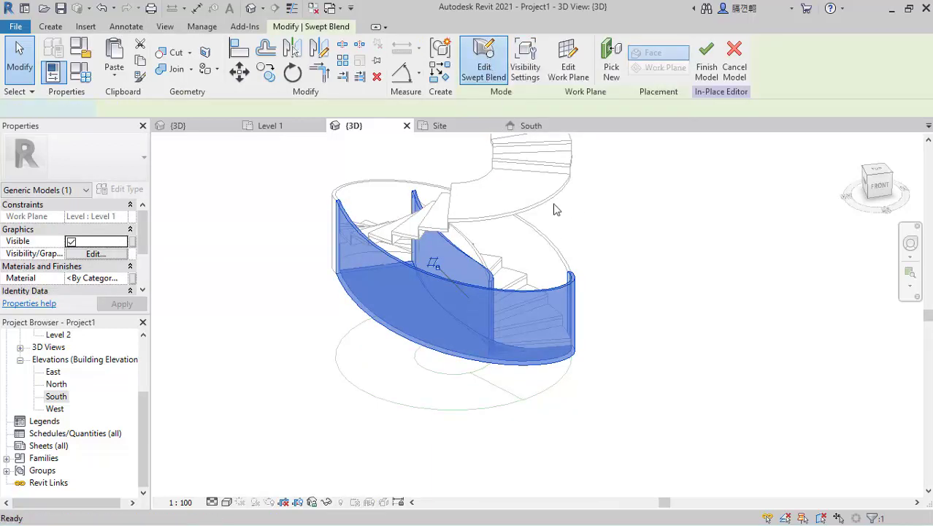
Open the sketch of the swept blend's Profile 1 for editing in the South elevation
{"action": "scroll", "coordinate": [521, 363], "scroll_direction": "down", "scroll_amount": 3}
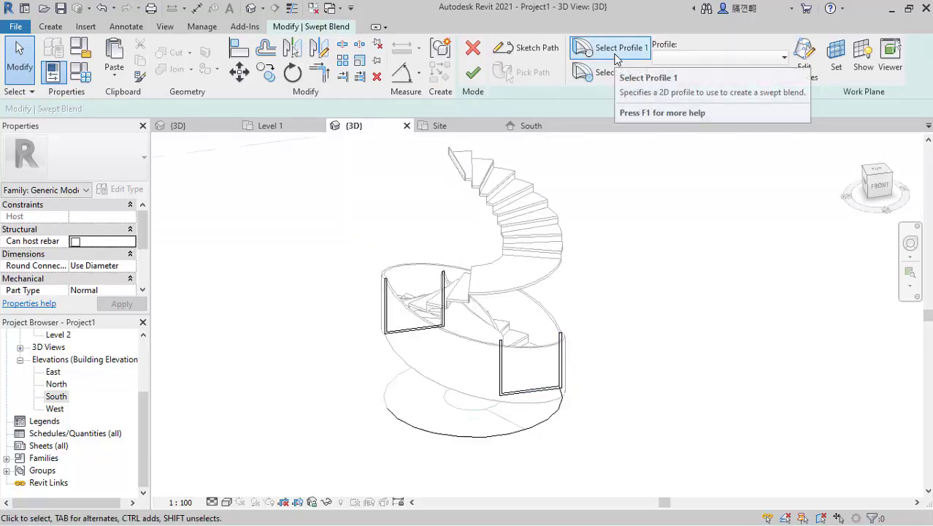
{"action": "left_click", "coordinate": [616, 57]}
{"action": "left_click", "coordinate": [681, 76]}
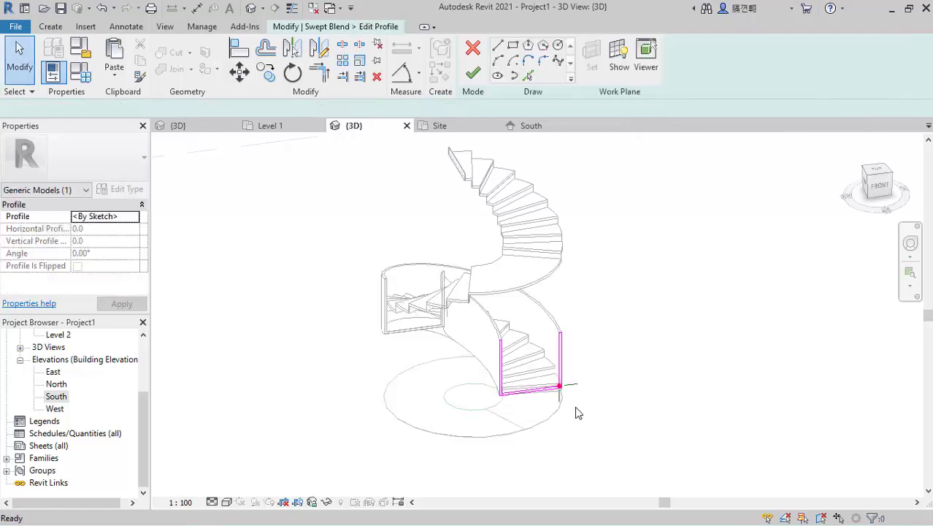
{"action": "scroll", "coordinate": [576, 406], "scroll_direction": "up", "scroll_amount": 2}
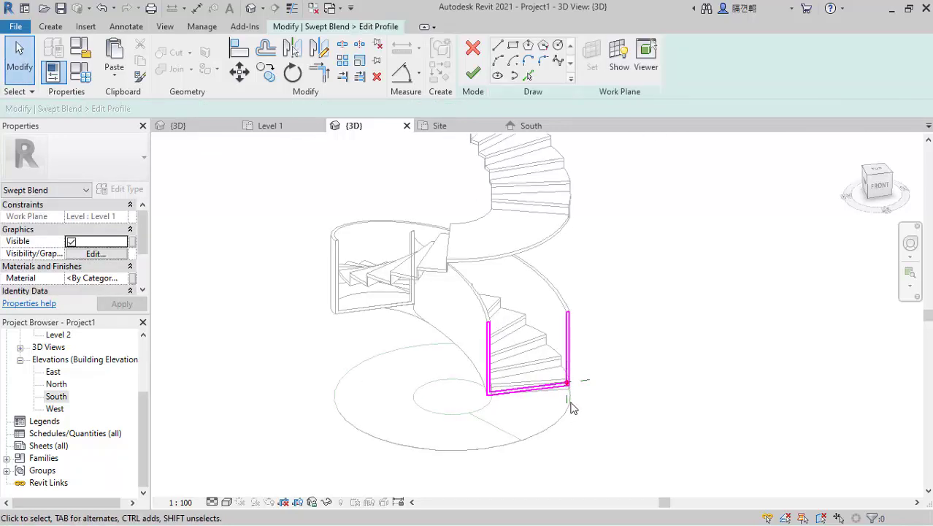
{"action": "left_click", "coordinate": [536, 130]}
{"action": "scroll", "coordinate": [504, 406], "scroll_direction": "down", "scroll_amount": 3}
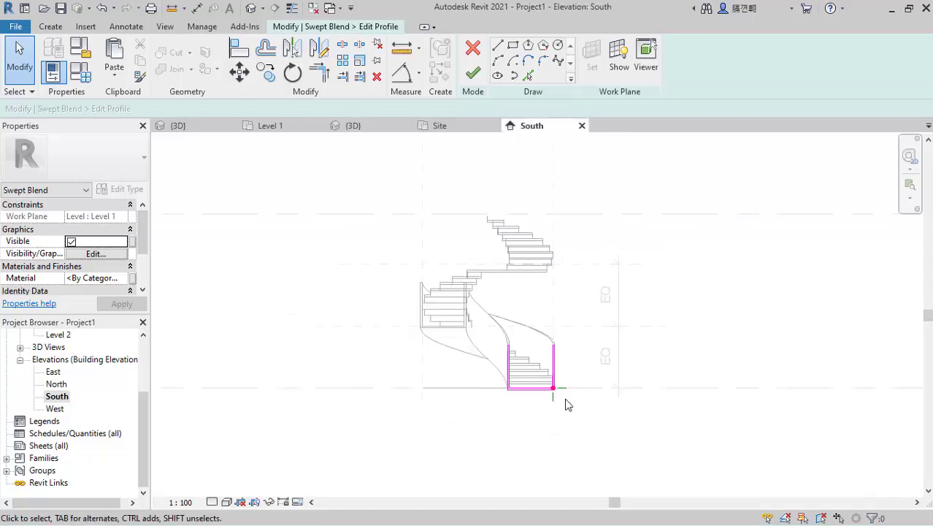
{"action": "scroll", "coordinate": [568, 404], "scroll_direction": "up", "scroll_amount": 1}
{"action": "scroll", "coordinate": [563, 390], "scroll_direction": "up", "scroll_amount": 1}
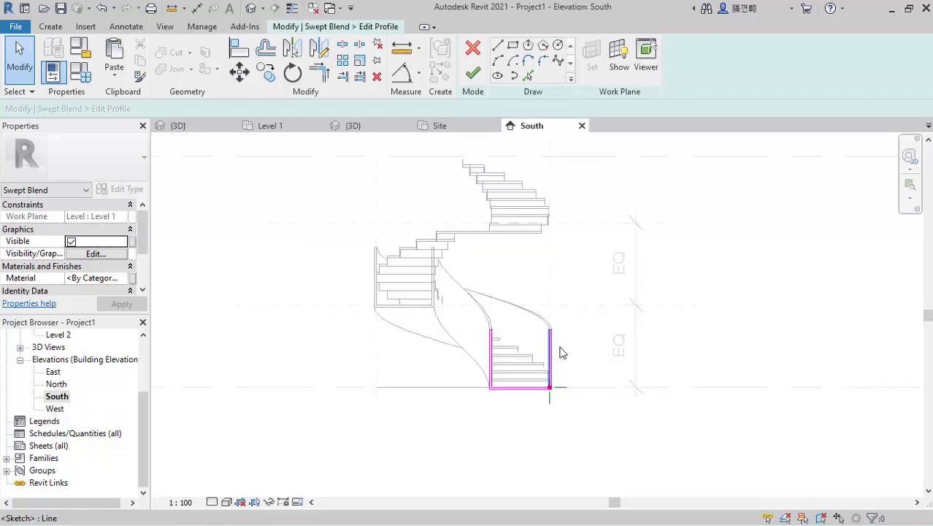
{"action": "key", "text": "Escape"}
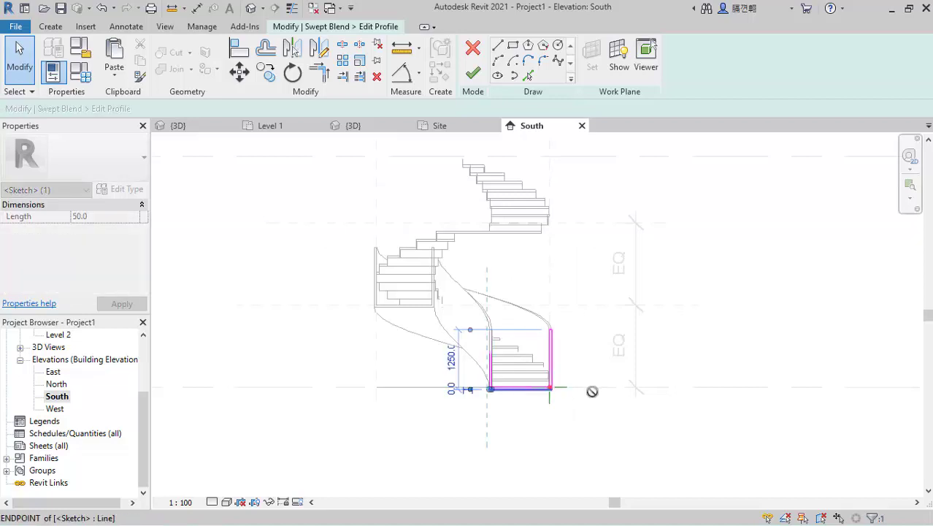
{"action": "left_click_drag", "start_coordinate": [586, 391], "coordinate": [550, 370]}
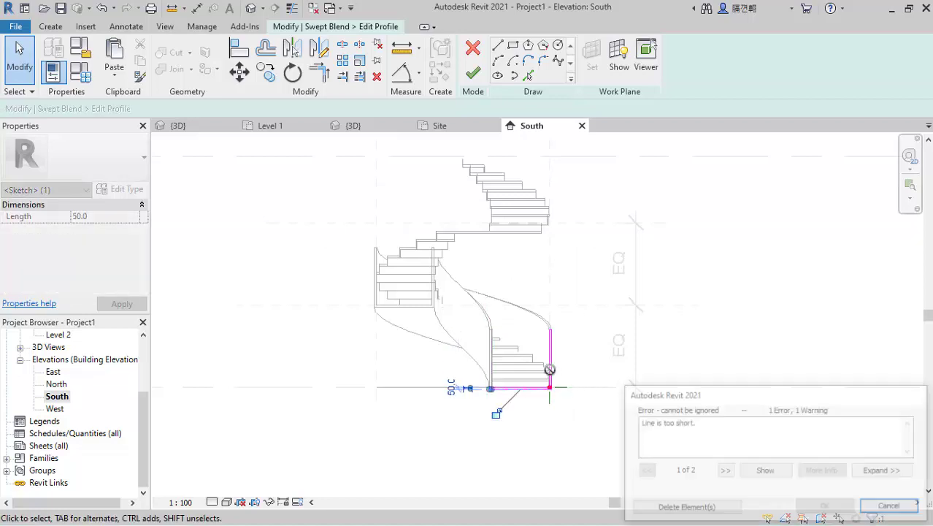
{"action": "left_click", "coordinate": [894, 508]}
Move all lines of the U-shaped profile vertically up 3400 mm to the upper reference plane
{"action": "scroll", "coordinate": [536, 339], "scroll_direction": "up", "scroll_amount": 1}
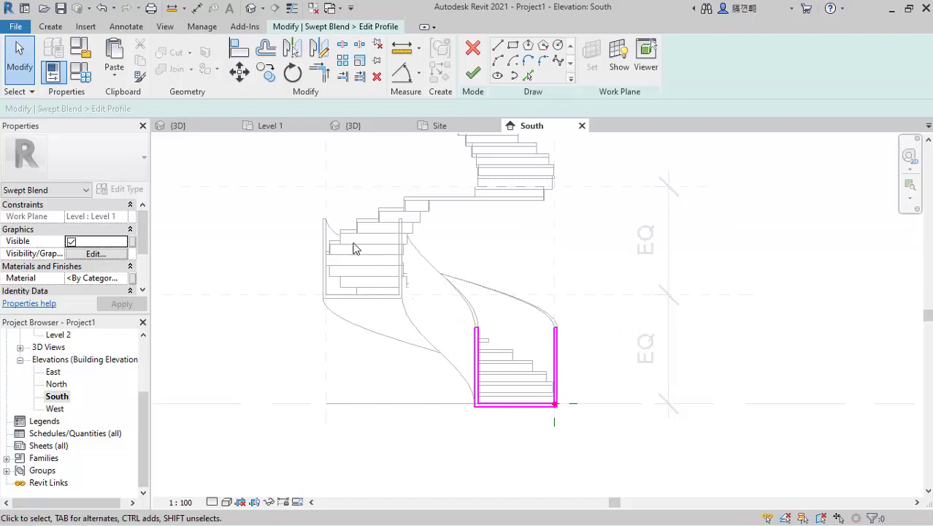
{"action": "mouse_move", "coordinate": [433, 305]}
{"action": "left_mouse_down"}
{"action": "mouse_move", "coordinate": [568, 441]}
{"action": "mouse_move", "coordinate": [588, 439]}
{"action": "left_mouse_up"}
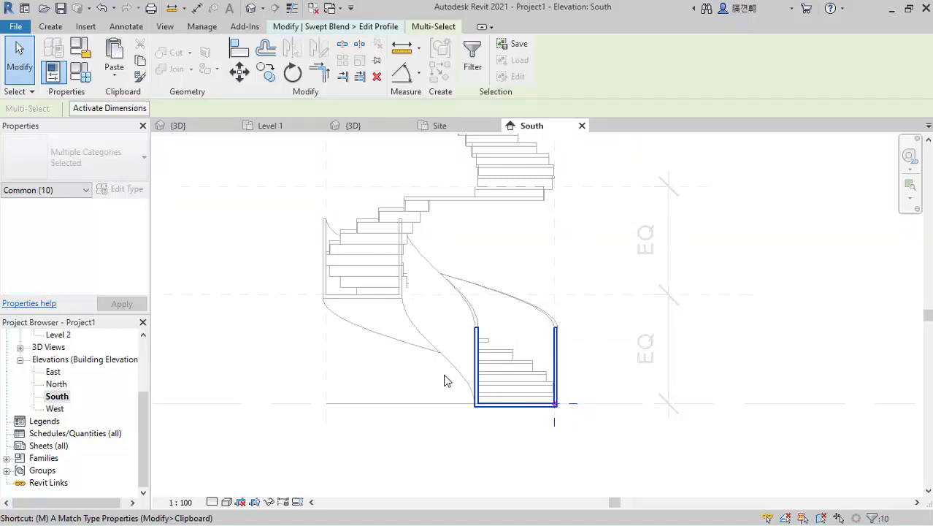
{"action": "scroll", "coordinate": [555, 402], "scroll_direction": "up", "scroll_amount": 4}
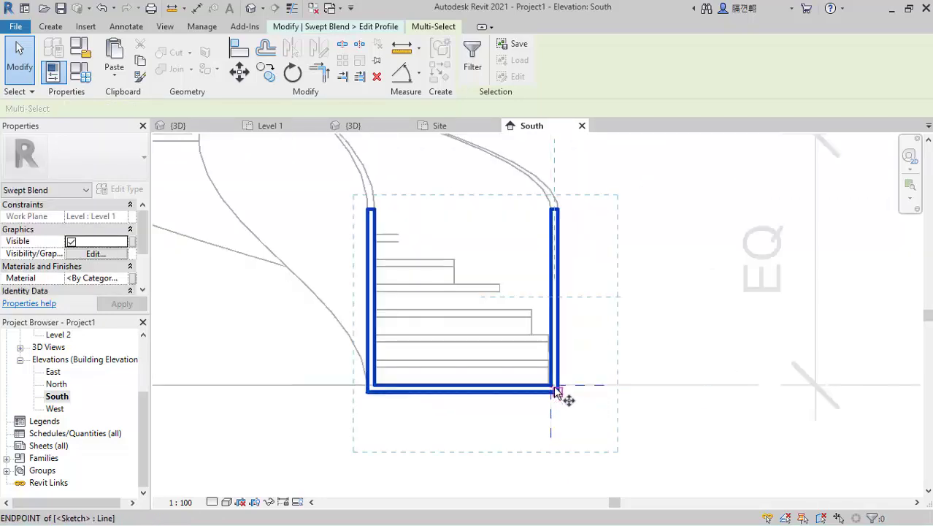
{"action": "key", "text": "m"}
{"action": "key", "text": "v"}
{"action": "left_click", "coordinate": [548, 422]}
{"action": "scroll", "coordinate": [530, 467], "scroll_direction": "down", "scroll_amount": 4}
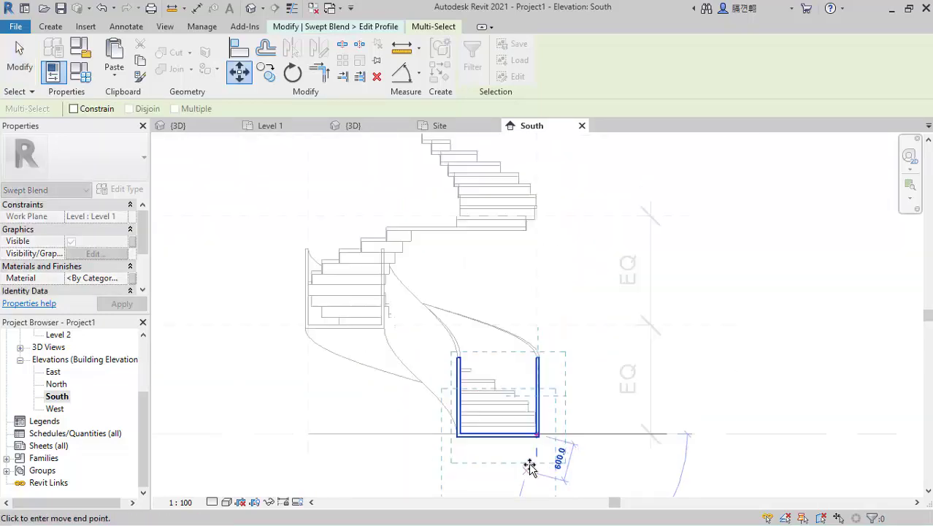
{"action": "scroll", "coordinate": [541, 310], "scroll_direction": "up", "scroll_amount": 2}
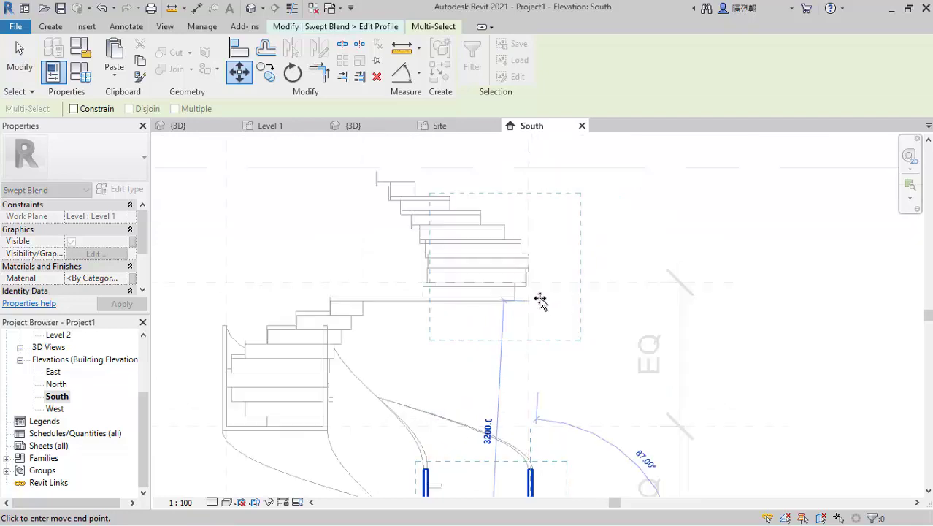
{"action": "scroll", "coordinate": [540, 301], "scroll_direction": "up", "scroll_amount": 2}
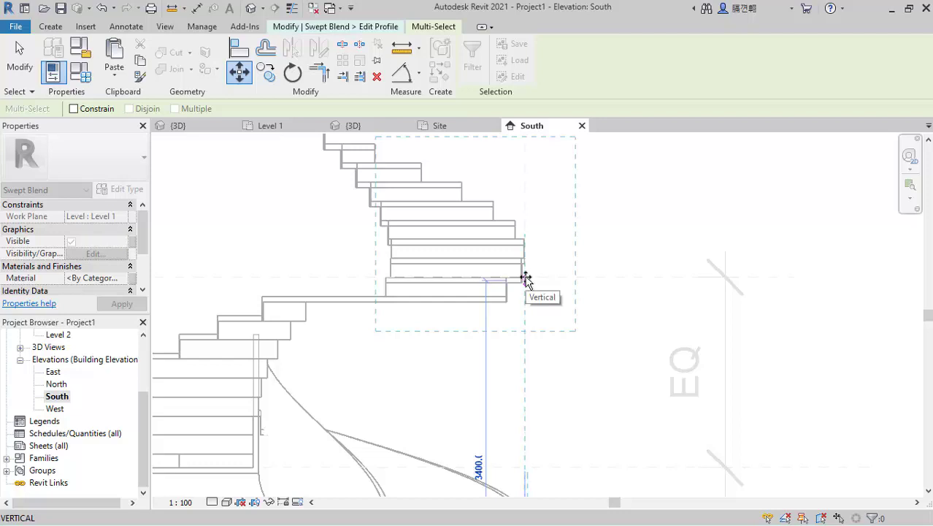
{"action": "left_click", "coordinate": [526, 293]}
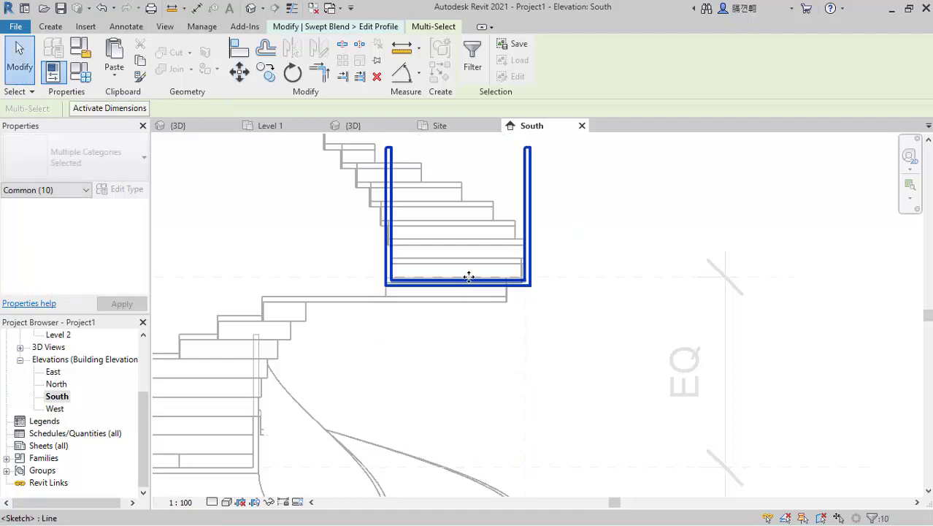
Finish the raised profile, the mirrored swept blend and its in-place model
{"action": "scroll", "coordinate": [552, 313], "scroll_direction": "down", "scroll_amount": 3}
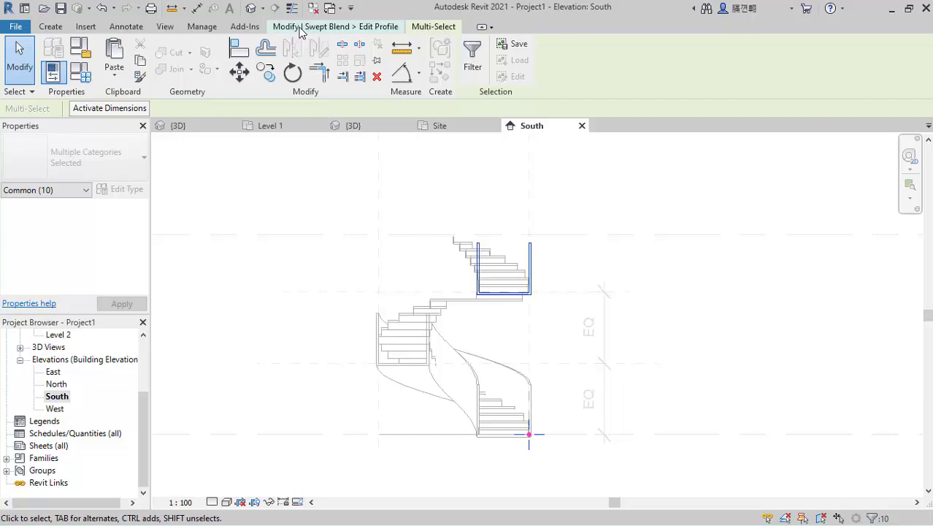
{"action": "left_click", "coordinate": [337, 29]}
{"action": "left_click", "coordinate": [473, 75]}
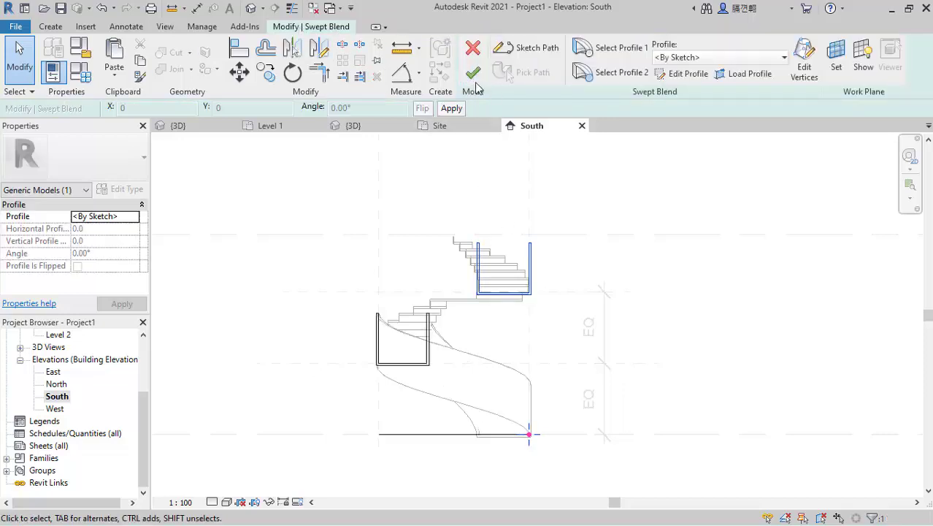
{"action": "left_click", "coordinate": [476, 76]}
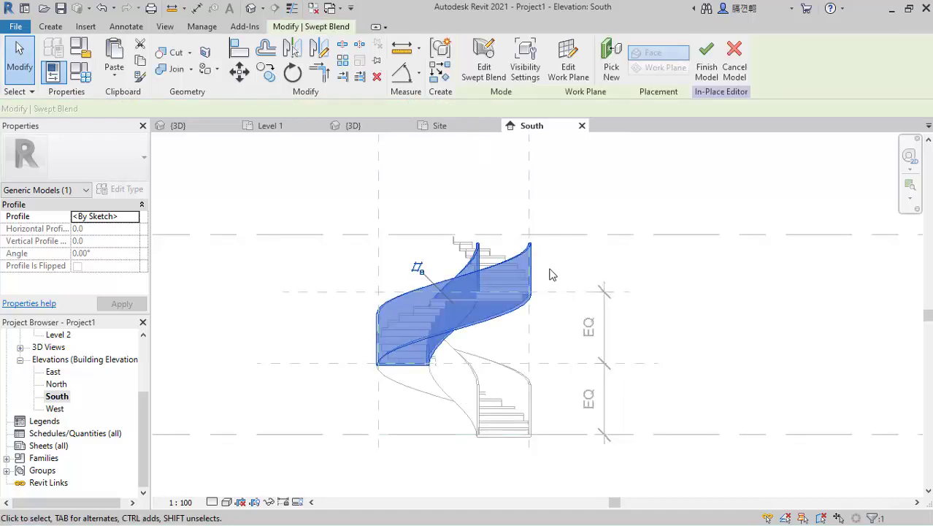
{"action": "left_click", "coordinate": [707, 70]}
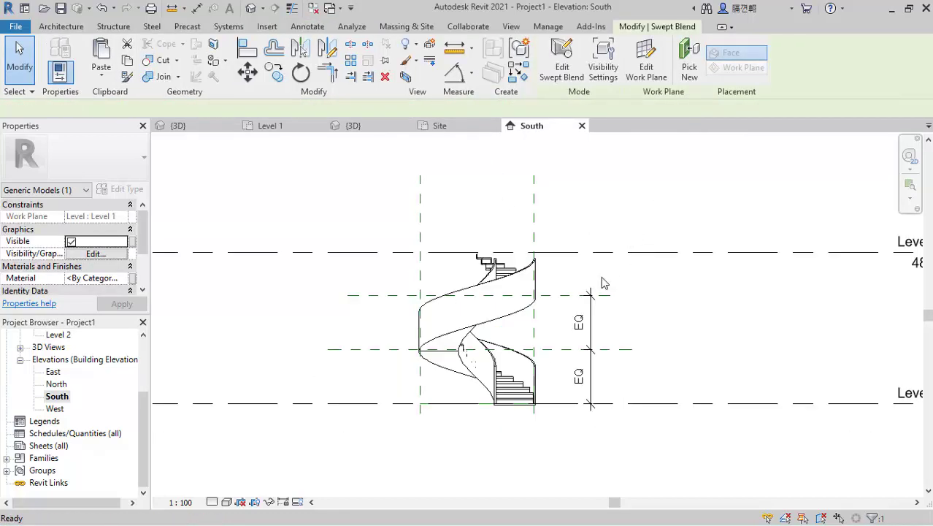
{"action": "key", "text": "Escape"}
{"action": "scroll", "coordinate": [482, 372], "scroll_direction": "down", "scroll_amount": 1}
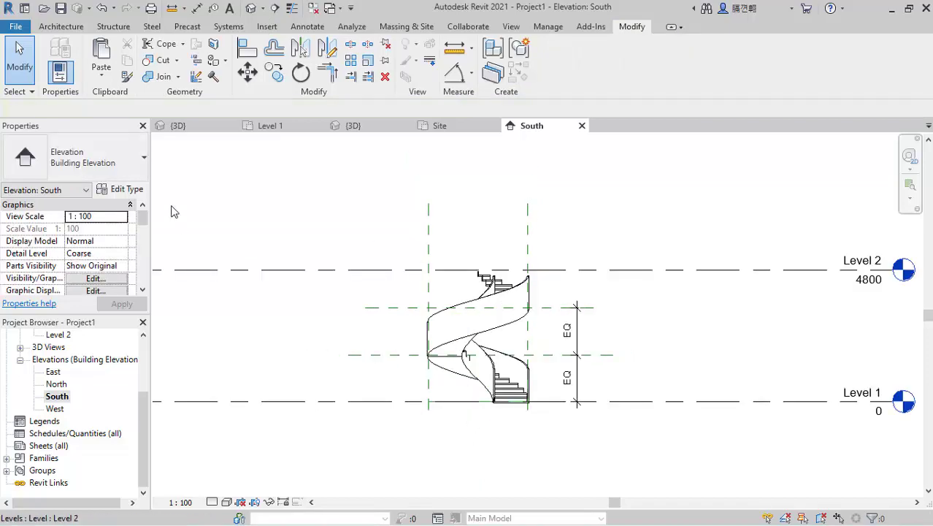
Return to the 3D view, view the two stacked blends from behind and set the visual style to Shaded
{"action": "left_click", "coordinate": [353, 127]}
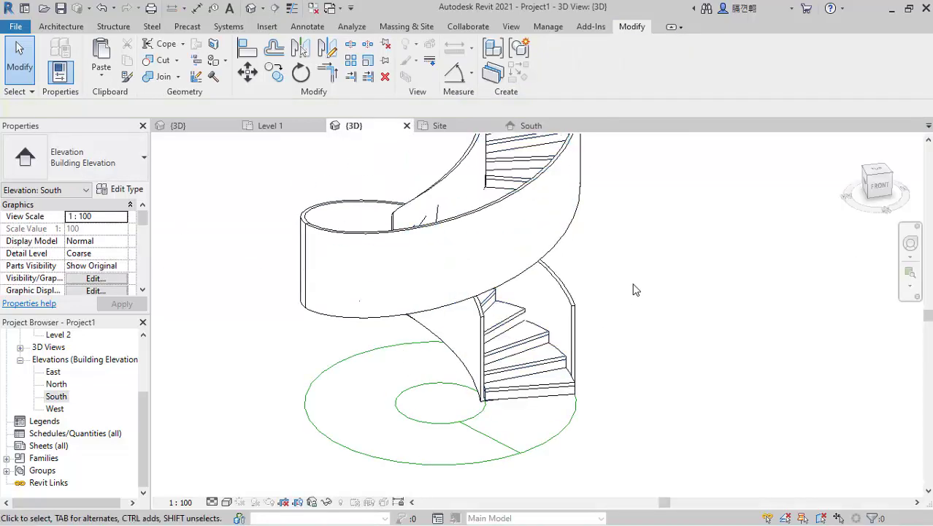
{"action": "middle_click_drag", "start_coordinate": [431, 329], "coordinate": [703, 362], "text": "shift"}
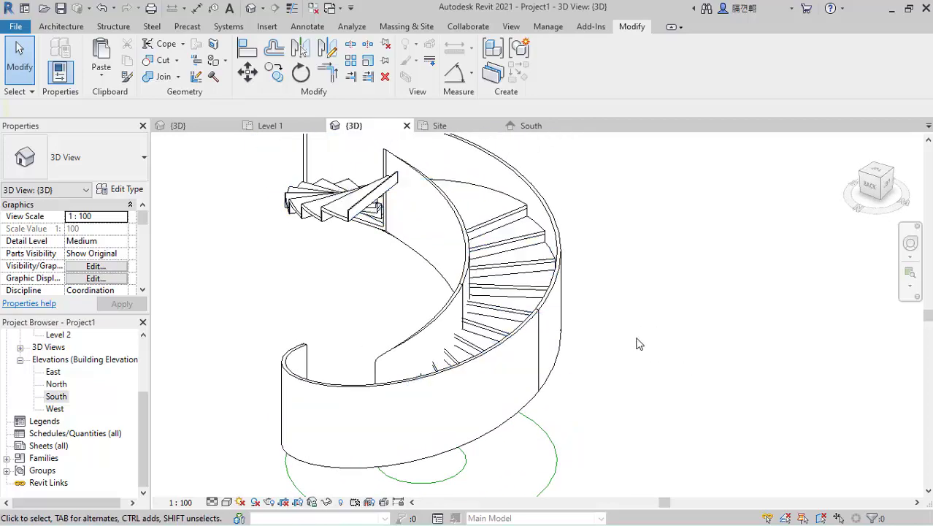
{"action": "middle_click_drag", "start_coordinate": [643, 334], "coordinate": [467, 381], "text": "shift"}
{"action": "middle_click_drag", "start_coordinate": [376, 308], "coordinate": [422, 288], "text": "shift"}
{"action": "middle_click_drag", "start_coordinate": [567, 321], "coordinate": [531, 383], "text": "shift"}
{"action": "left_click", "coordinate": [226, 502]}
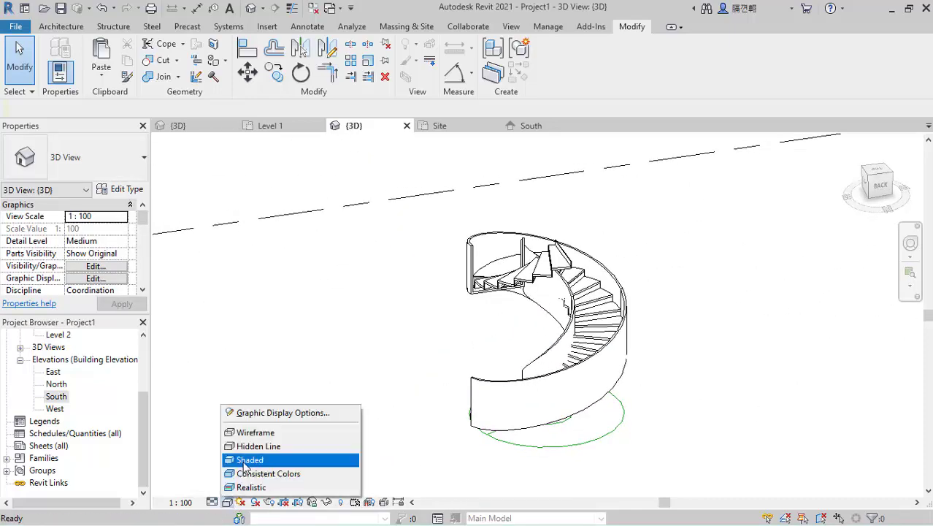
{"action": "left_click", "coordinate": [252, 461]}
Examine how both shaded swept blends follow the spiral stair from several sides
{"action": "scroll", "coordinate": [563, 436], "scroll_direction": "up", "scroll_amount": 2}
{"action": "middle_click_drag", "start_coordinate": [687, 383], "coordinate": [478, 409], "text": "shift"}
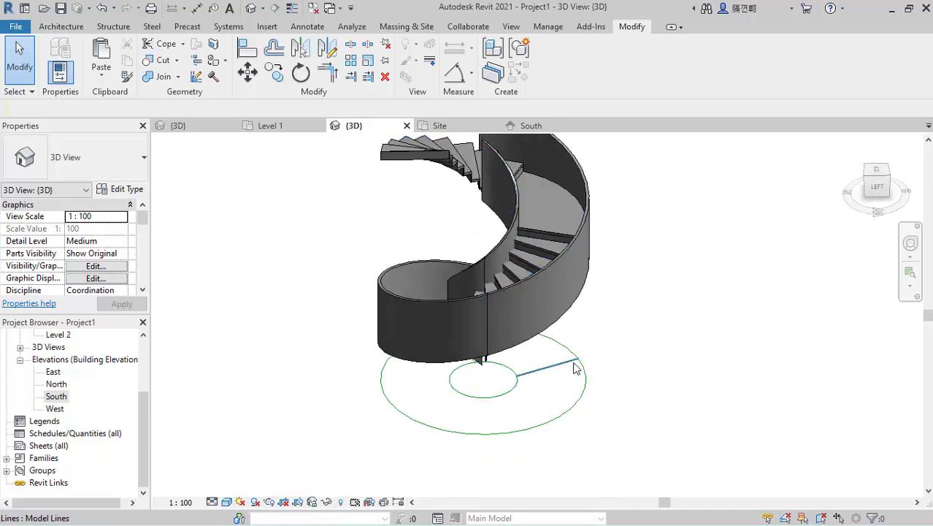
{"action": "middle_click_drag", "start_coordinate": [580, 372], "coordinate": [462, 254], "text": "shift"}
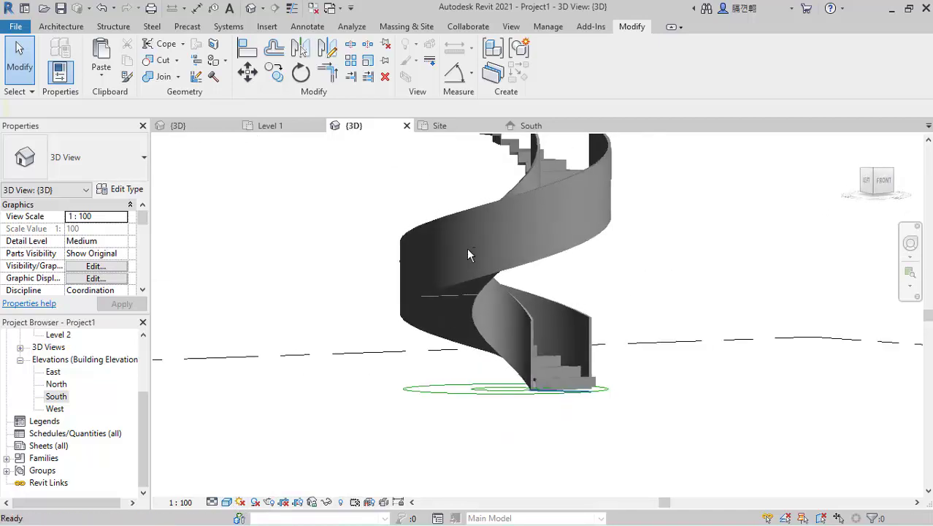
{"action": "middle_click_drag", "start_coordinate": [608, 294], "coordinate": [618, 427], "text": "shift"}
{"action": "scroll", "coordinate": [618, 427], "scroll_direction": "down", "scroll_amount": 2}
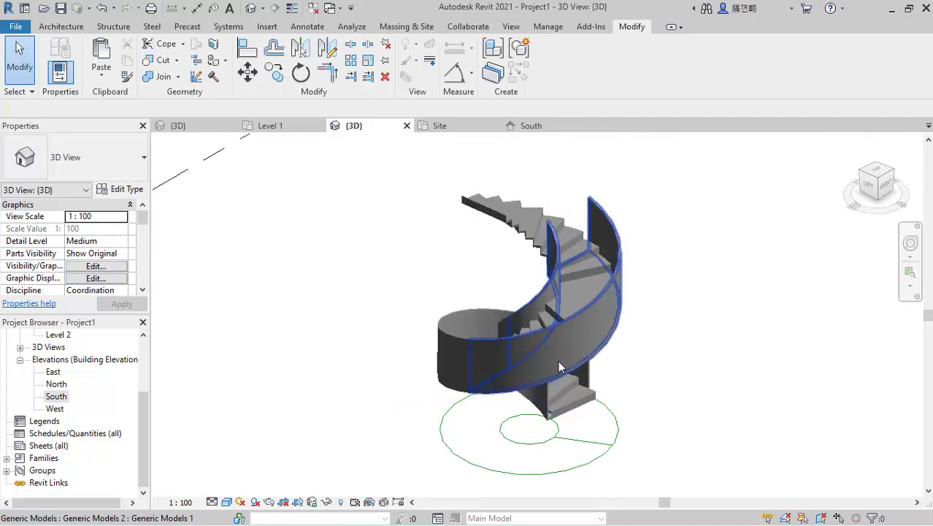
{"action": "middle_click_drag", "start_coordinate": [571, 276], "coordinate": [530, 354], "text": "shift"}
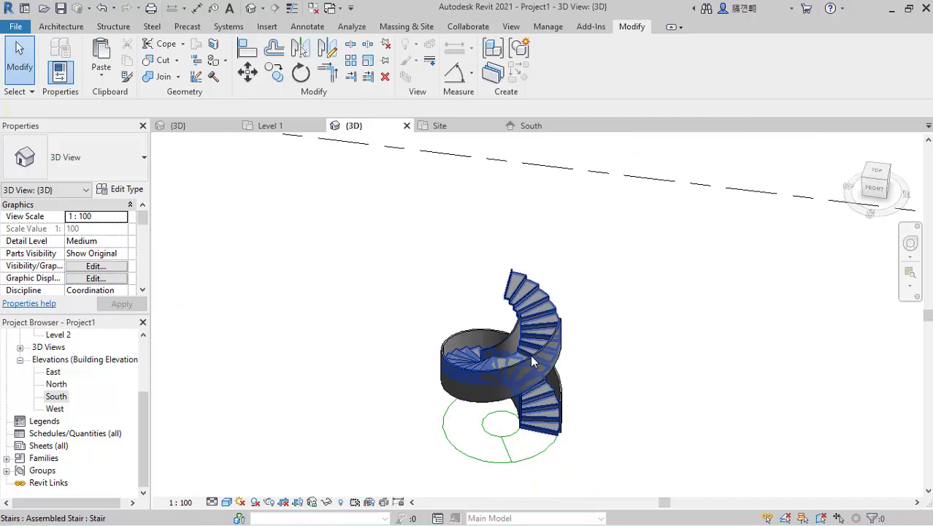
{"action": "left_click", "coordinate": [531, 380]}
{"action": "scroll", "coordinate": [531, 381], "scroll_direction": "up", "scroll_amount": 2}
{"action": "key", "text": "Escape"}
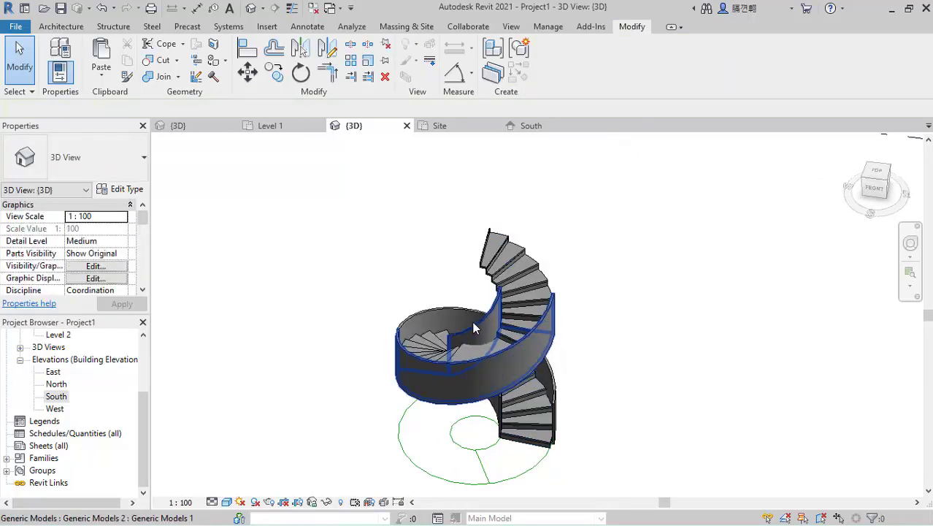
Edit the upper U-shaped generic model in place again and open its swept blend definition
{"action": "left_click", "coordinate": [478, 321]}
{"action": "middle_click_drag", "start_coordinate": [487, 424], "coordinate": [501, 410], "text": "shift"}
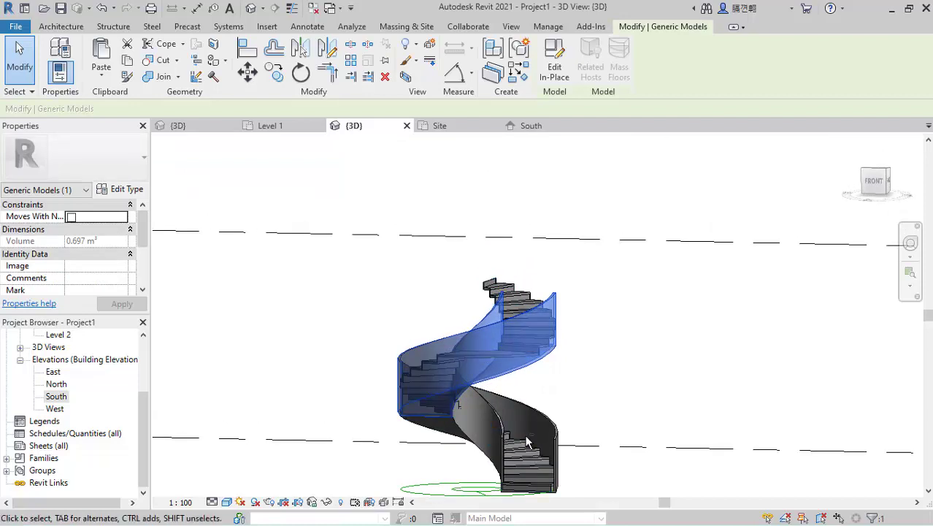
{"action": "middle_click_drag", "start_coordinate": [610, 443], "coordinate": [491, 400], "text": "shift"}
{"action": "scroll", "coordinate": [490, 401], "scroll_direction": "up", "scroll_amount": 3}
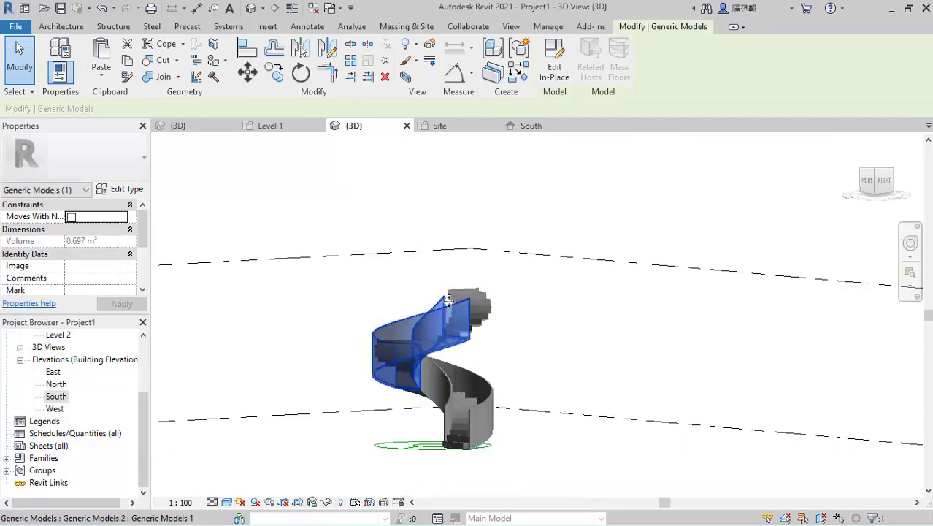
{"action": "left_click", "coordinate": [561, 68]}
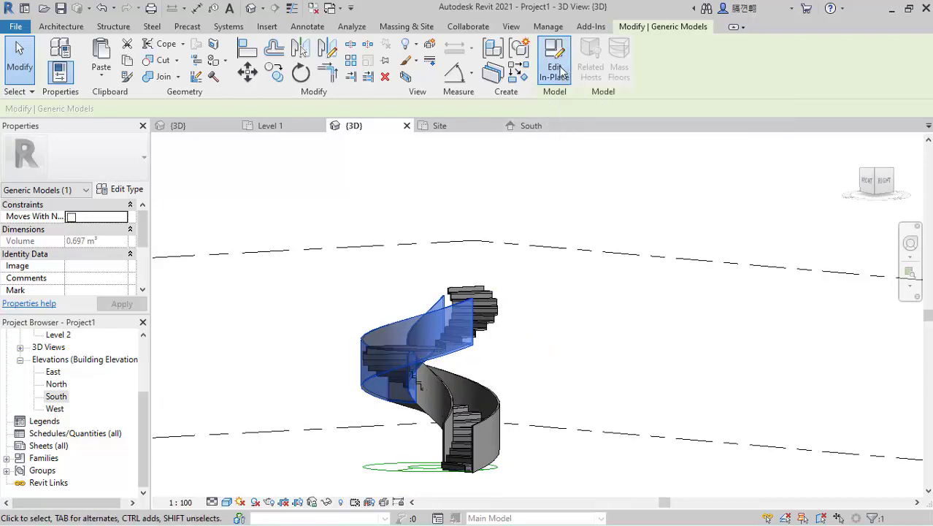
{"action": "left_click", "coordinate": [444, 305]}
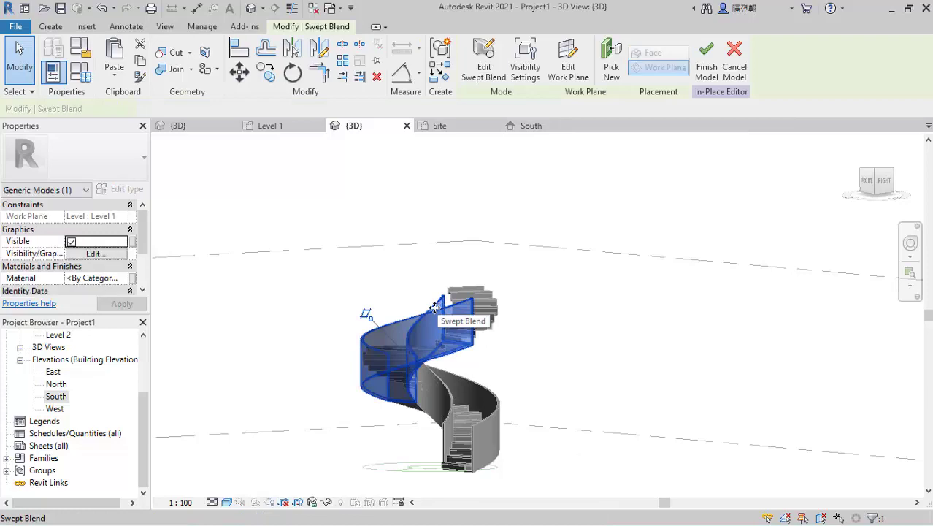
{"action": "left_click", "coordinate": [484, 66]}
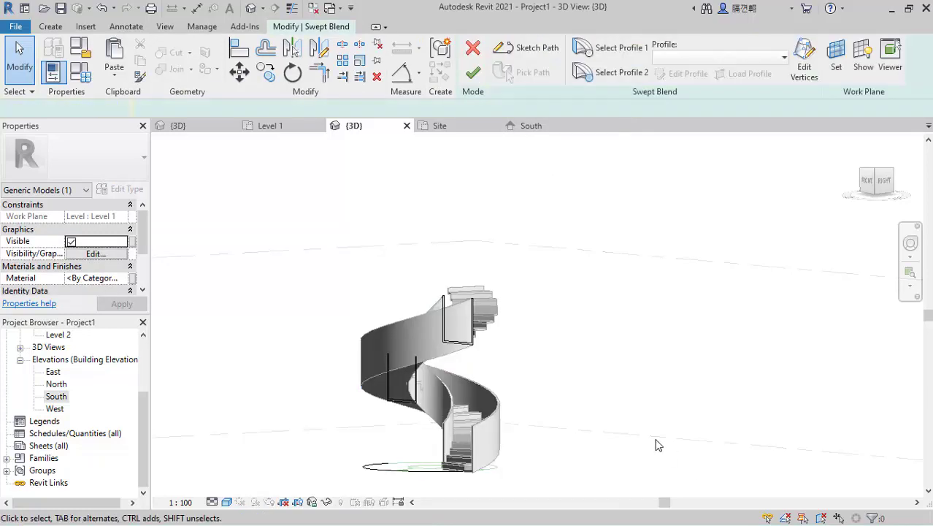
Open the first profile of the upper swept blend for editing and show it in the South elevation
{"action": "left_click", "coordinate": [634, 59]}
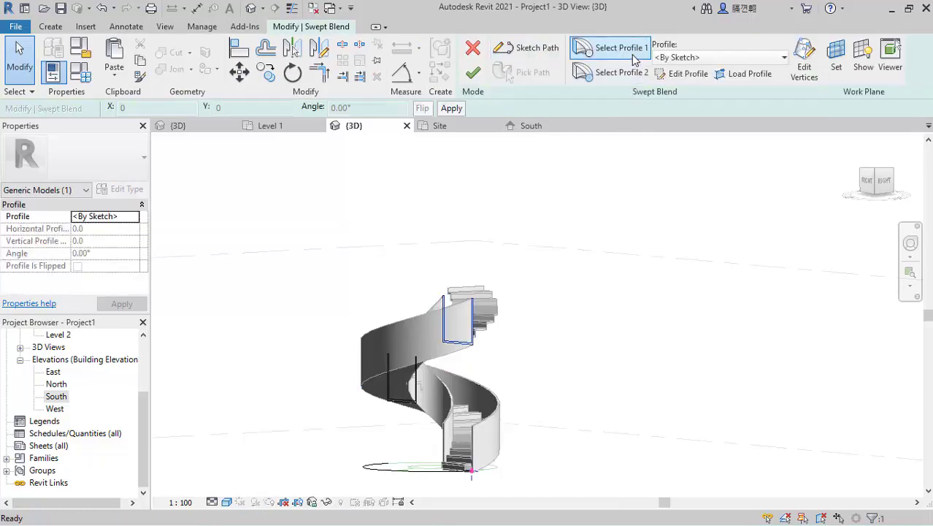
{"action": "left_click", "coordinate": [690, 75]}
{"action": "scroll", "coordinate": [473, 363], "scroll_direction": "up", "scroll_amount": 1}
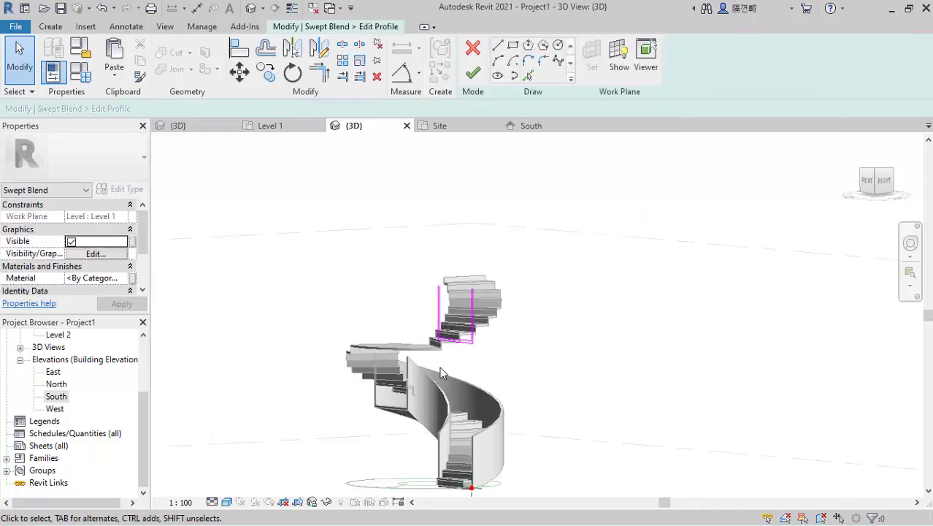
{"action": "middle_click_drag", "start_coordinate": [448, 371], "coordinate": [486, 401], "text": "shift"}
{"action": "middle_click_drag", "start_coordinate": [490, 395], "coordinate": [473, 364], "text": "shift"}
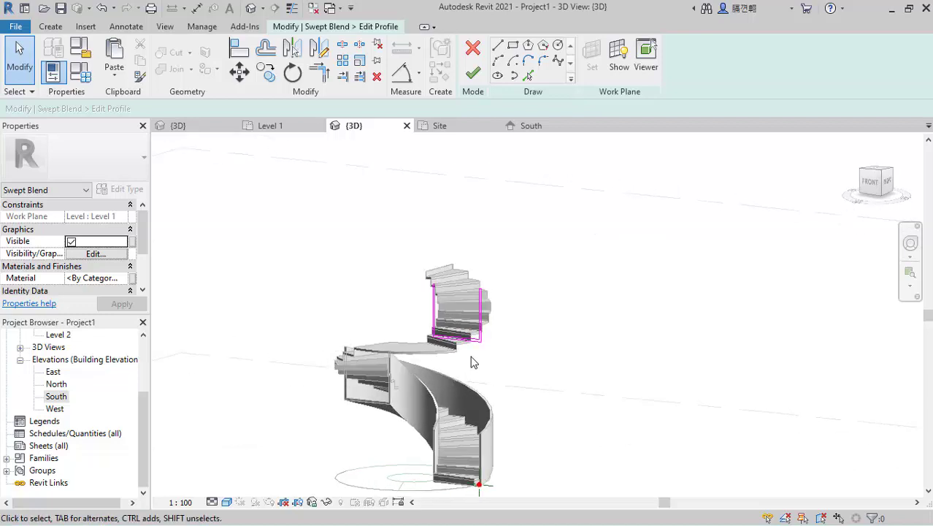
{"action": "left_click", "coordinate": [531, 134]}
{"action": "scroll", "coordinate": [520, 277], "scroll_direction": "up", "scroll_amount": 3}
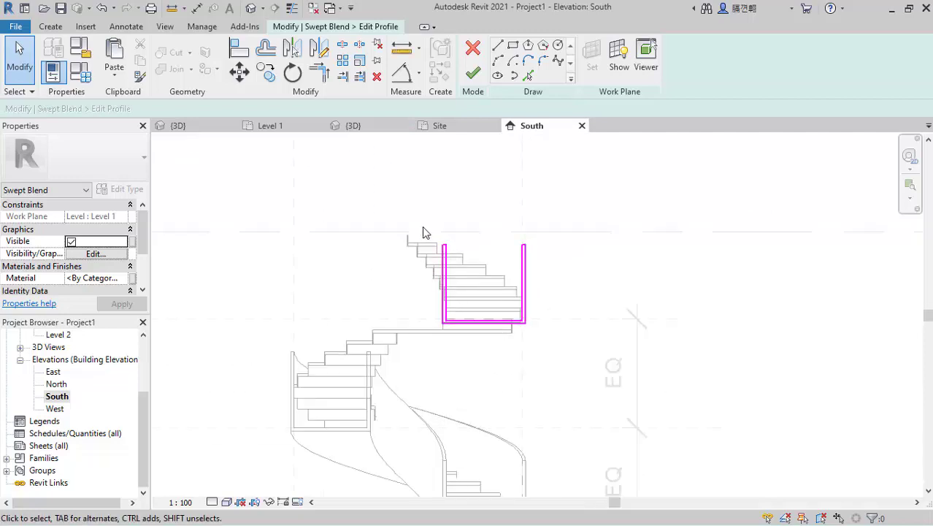
Move the entire U-shaped profile sketch vertically upward by 1200 mm
{"action": "left_click_drag", "start_coordinate": [422, 229], "coordinate": [593, 370]}
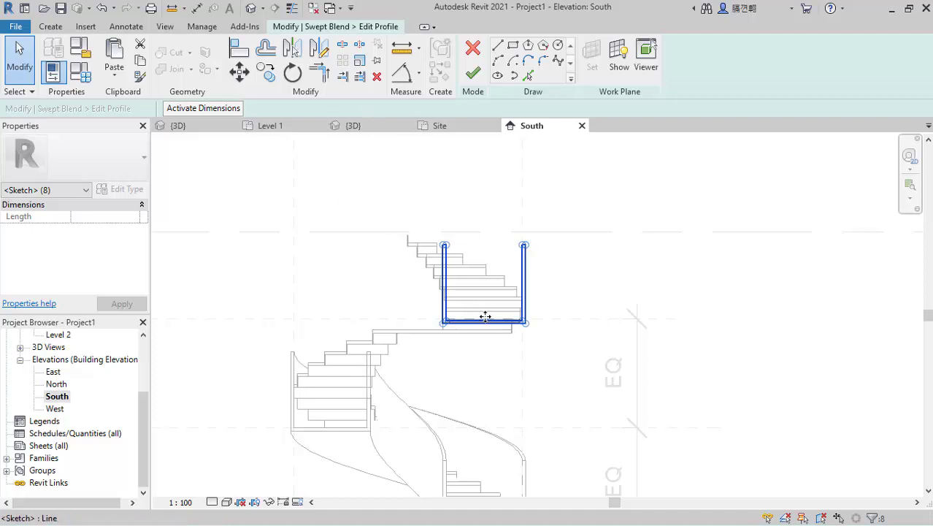
{"action": "key", "text": "m"}
{"action": "key", "text": "v"}
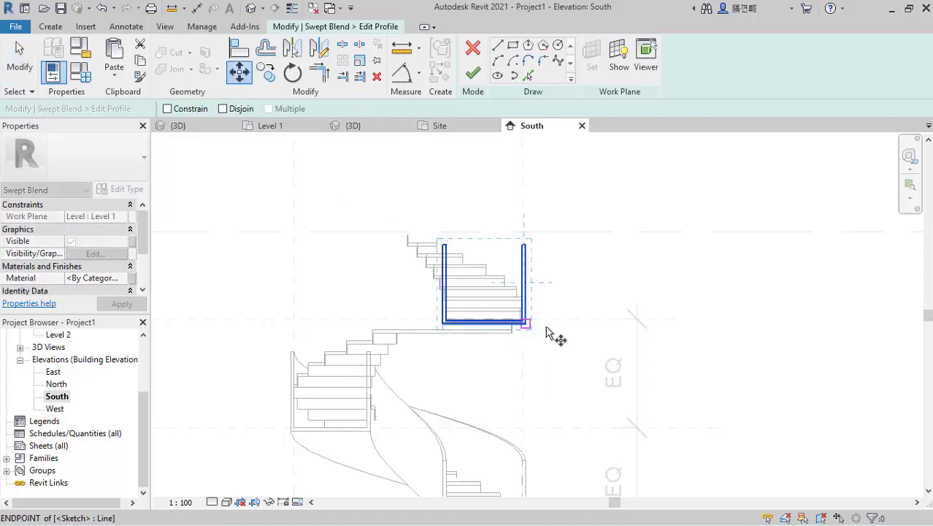
{"action": "left_click", "coordinate": [544, 323]}
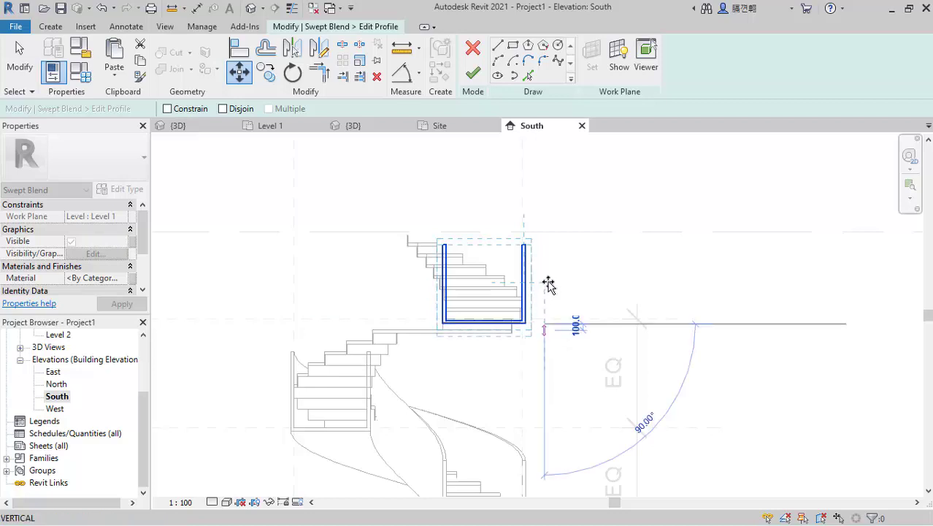
{"action": "type", "text": "12"}
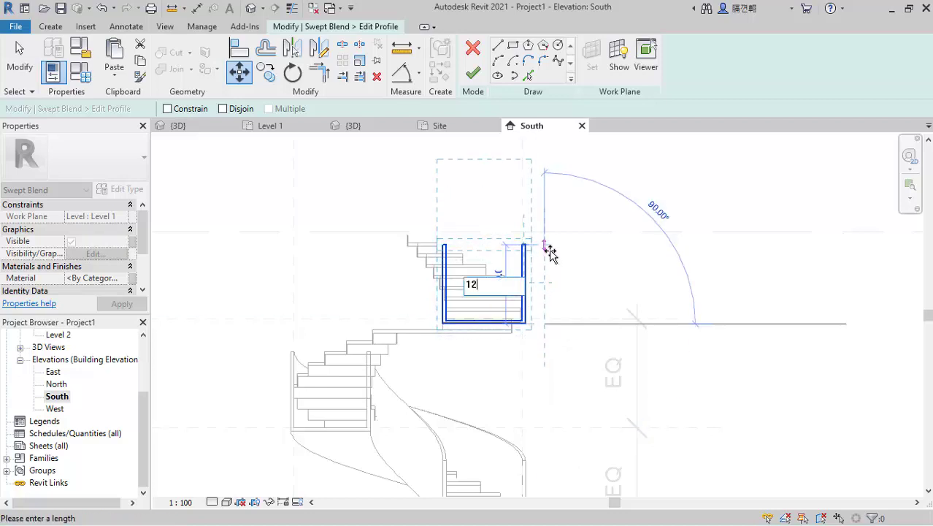
{"action": "type", "text": "00"}
{"action": "key", "text": "Return"}
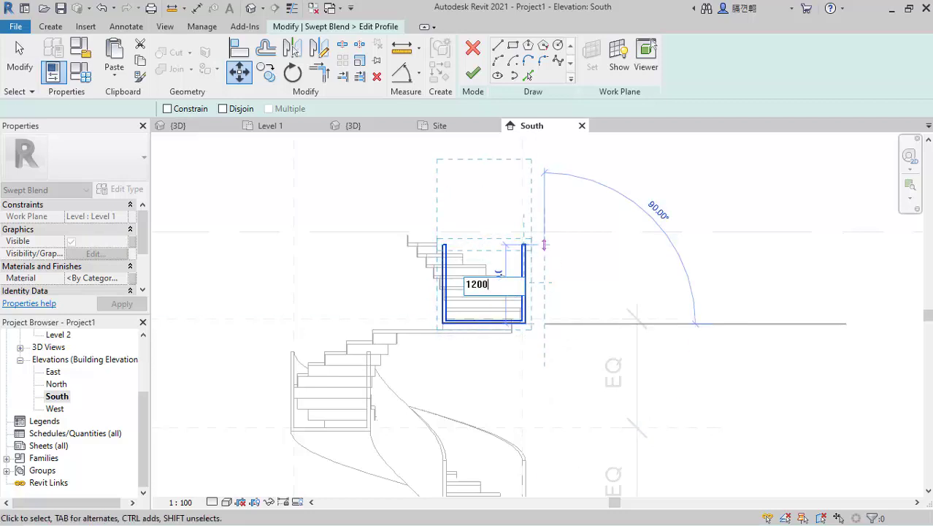
{"action": "scroll", "coordinate": [501, 299], "scroll_direction": "down", "scroll_amount": 2}
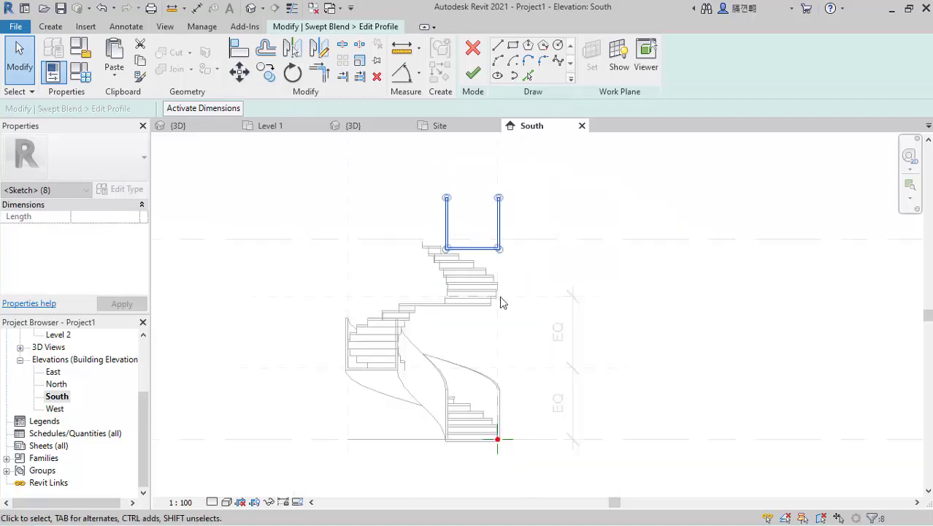
Return to the 3D view, finish the raised profile and view the swept blend together with its path
{"action": "left_click", "coordinate": [354, 127]}
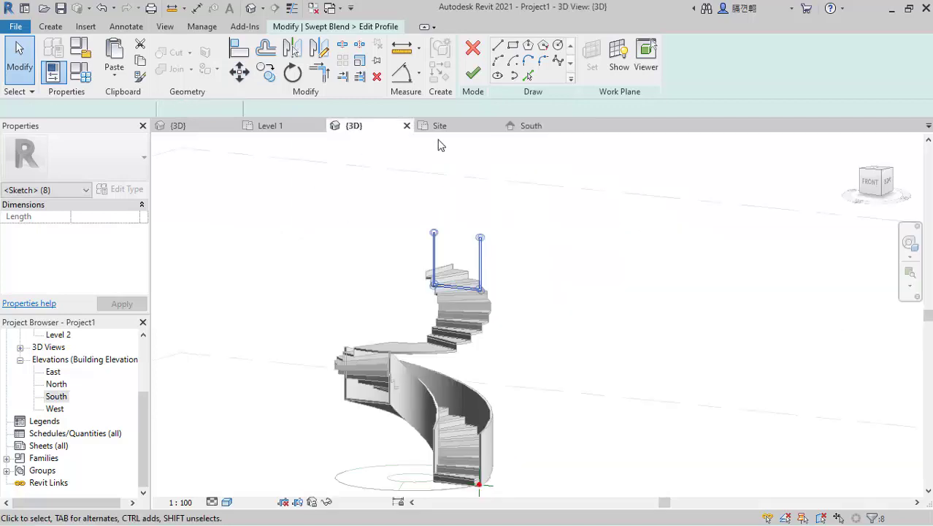
{"action": "left_click", "coordinate": [473, 73]}
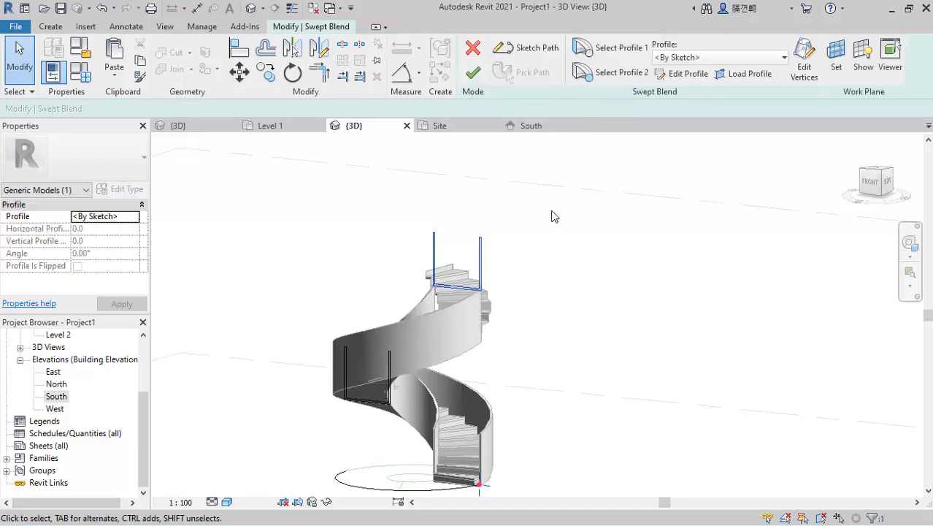
{"action": "middle_click_drag", "start_coordinate": [498, 306], "coordinate": [523, 351], "text": "shift"}
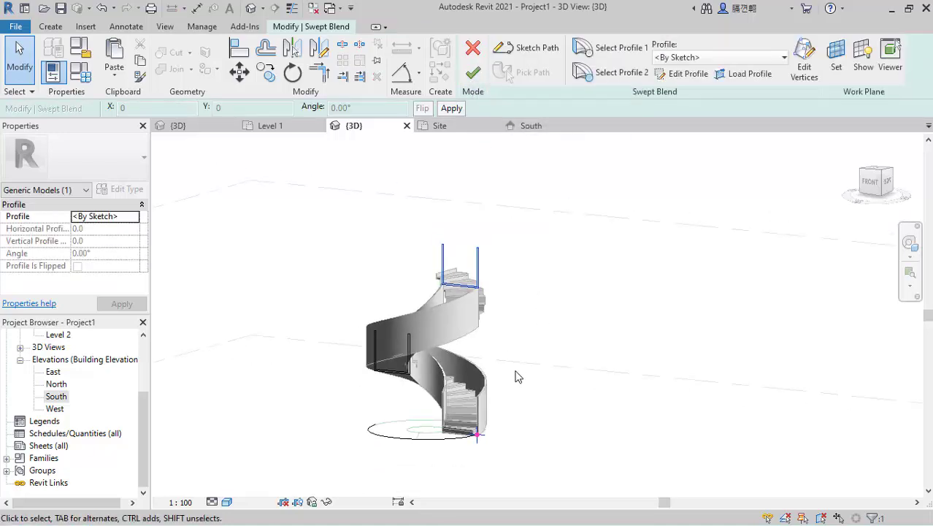
{"action": "mouse_move", "coordinate": [493, 369]}
{"action": "middle_mouse_down", "text": "shift"}
{"action": "mouse_move", "coordinate": [481, 333]}
{"action": "mouse_move", "coordinate": [440, 390]}
{"action": "mouse_move", "coordinate": [478, 409]}
{"action": "middle_mouse_up", "text": "shift"}
{"action": "scroll", "coordinate": [457, 395], "scroll_direction": "up", "scroll_amount": 3}
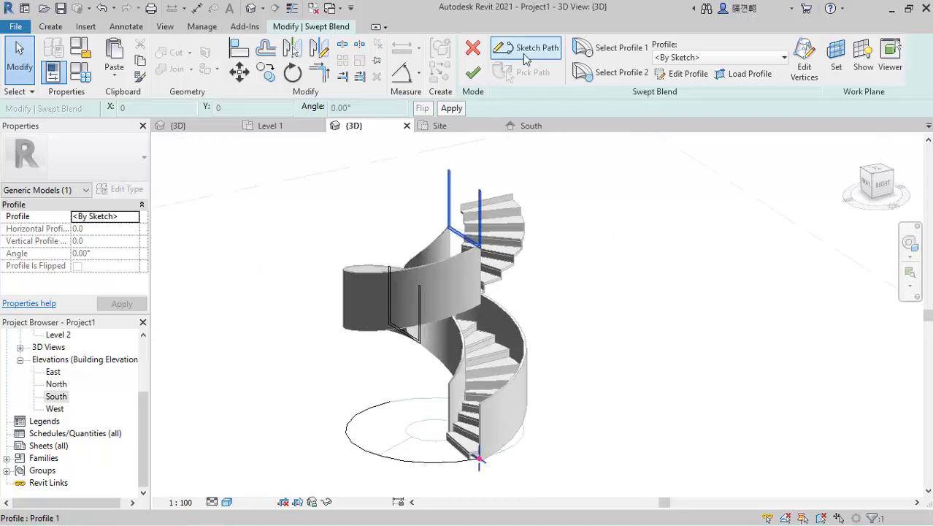
Open the swept blend's path sketch and select its semicircular arc
{"action": "left_click", "coordinate": [526, 57]}
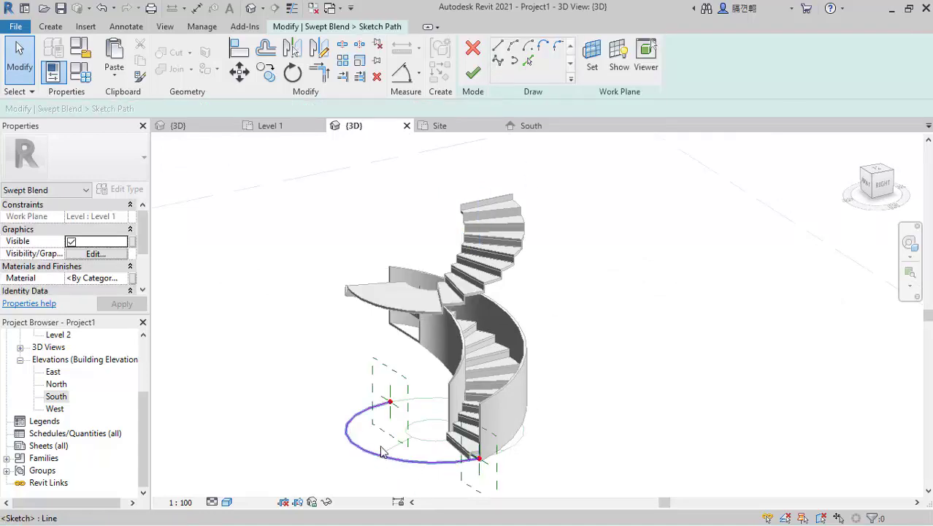
{"action": "left_click", "coordinate": [443, 470]}
{"action": "scroll", "coordinate": [429, 485], "scroll_direction": "up", "scroll_amount": 2}
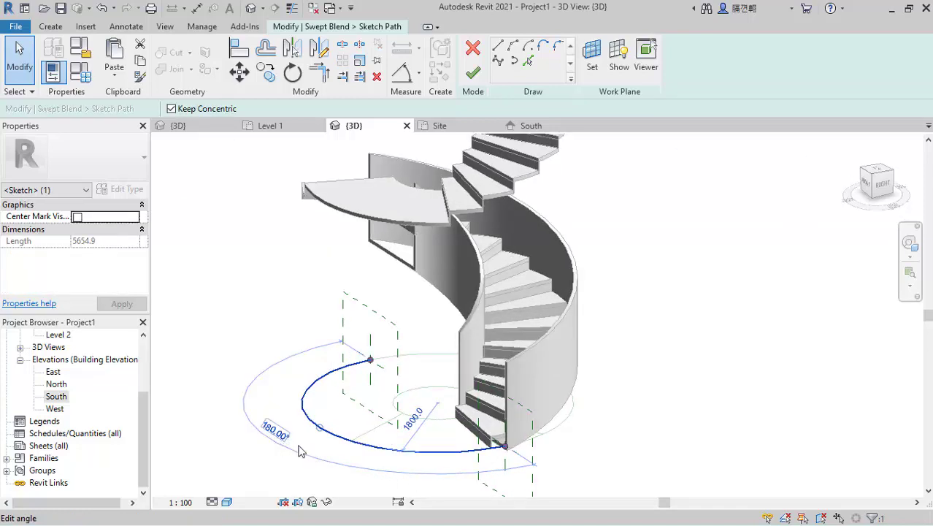
{"action": "scroll", "coordinate": [435, 471], "scroll_direction": "down", "scroll_amount": 2}
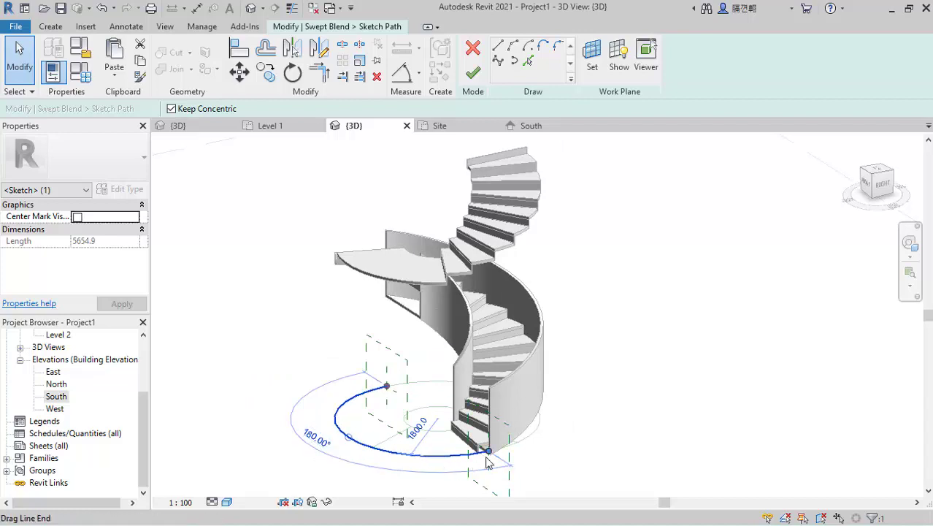
Try to lengthen the path arc to about 201° from its end at the bottom step, and undo the arc's shift
{"action": "left_click_drag", "start_coordinate": [488, 451], "coordinate": [554, 426]}
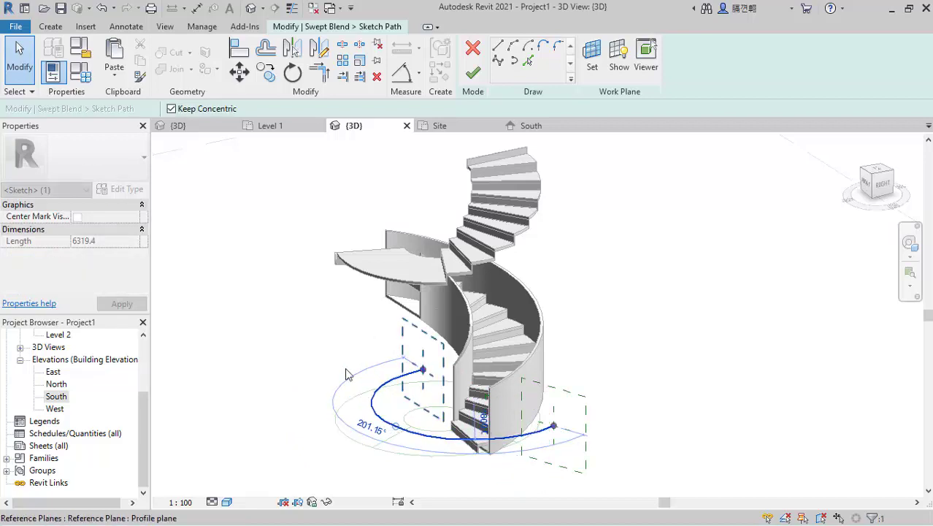
{"action": "left_click", "coordinate": [112, 8]}
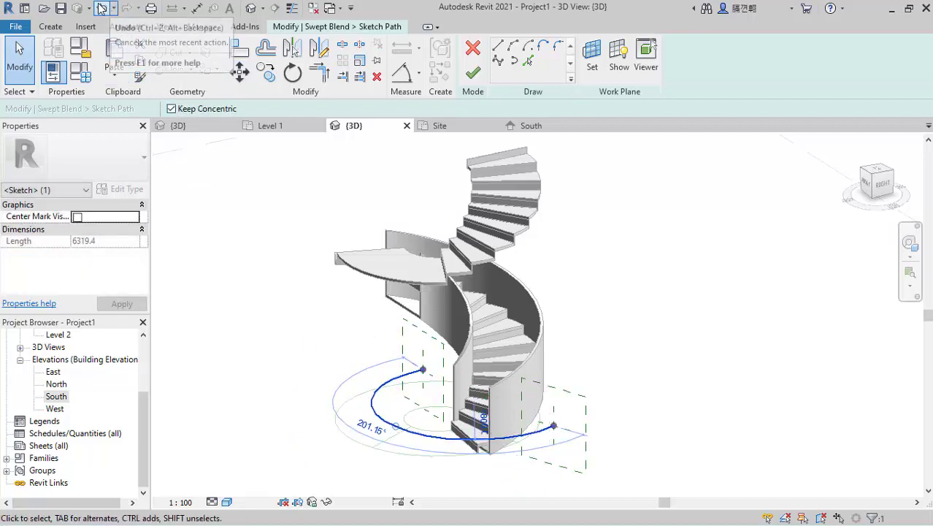
{"action": "left_click", "coordinate": [131, 22]}
{"action": "left_click", "coordinate": [475, 454]}
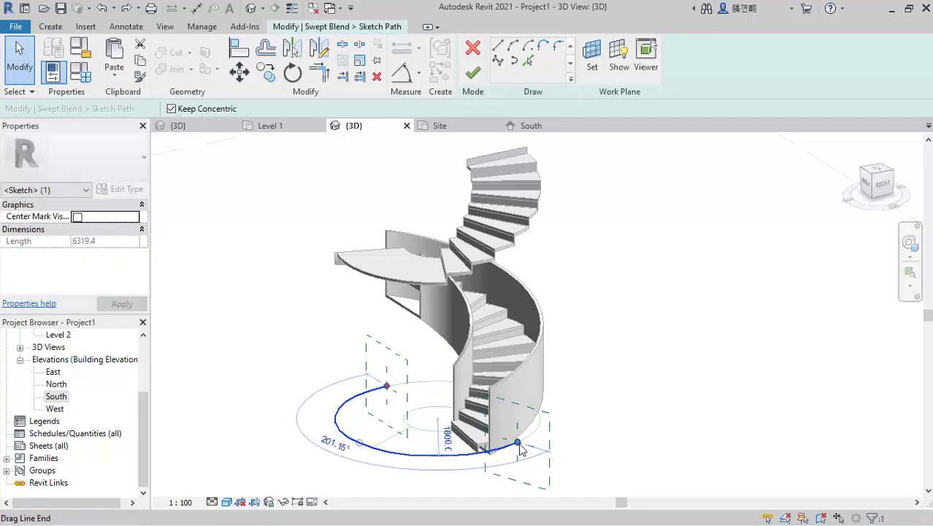
Extend the path arc to 270° around the stair's base circle, and finish the path and the swept blend
{"action": "left_click_drag", "start_coordinate": [525, 446], "coordinate": [567, 392]}
{"action": "scroll", "coordinate": [387, 438], "scroll_direction": "down", "scroll_amount": 2}
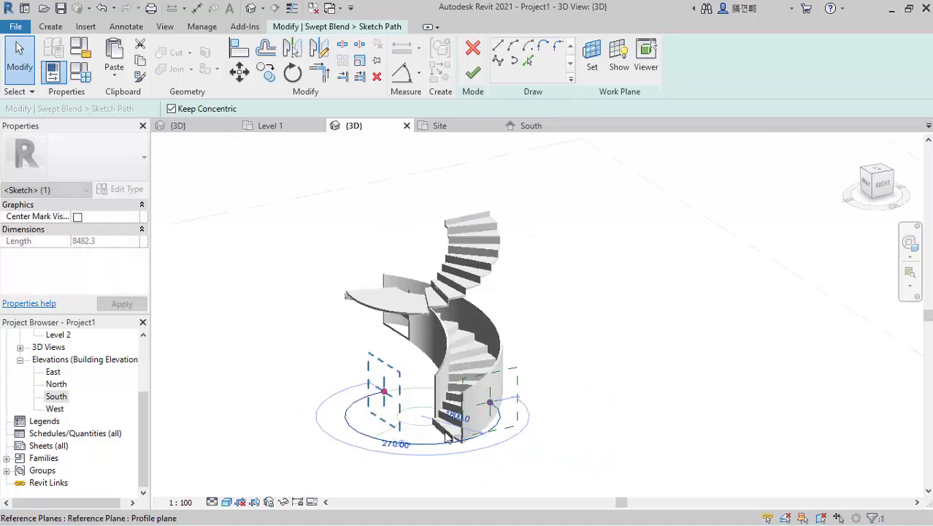
{"action": "scroll", "coordinate": [449, 437], "scroll_direction": "down", "scroll_amount": 1}
{"action": "left_click", "coordinate": [473, 73]}
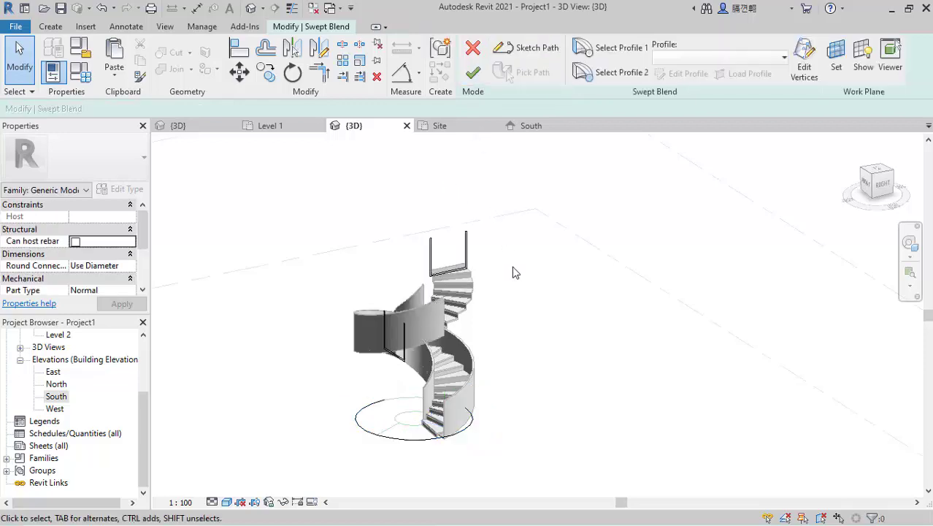
{"action": "left_click", "coordinate": [474, 73]}
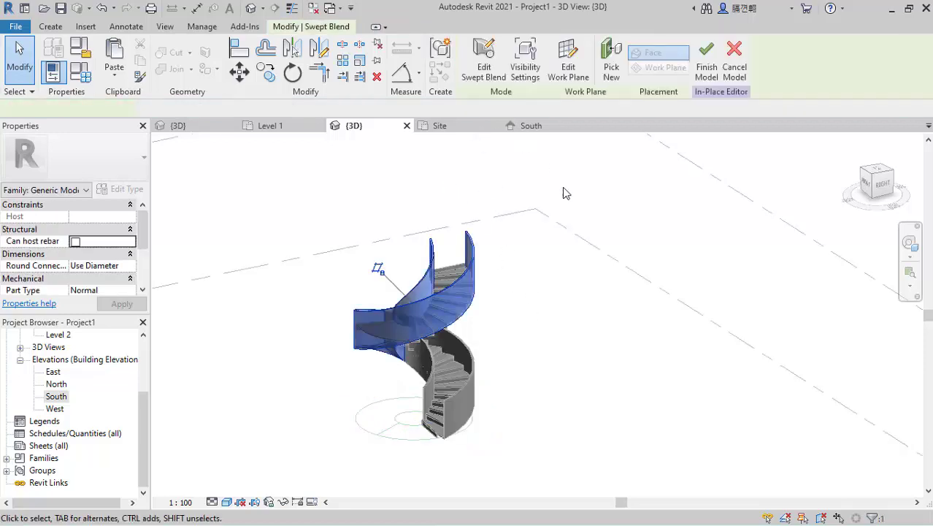
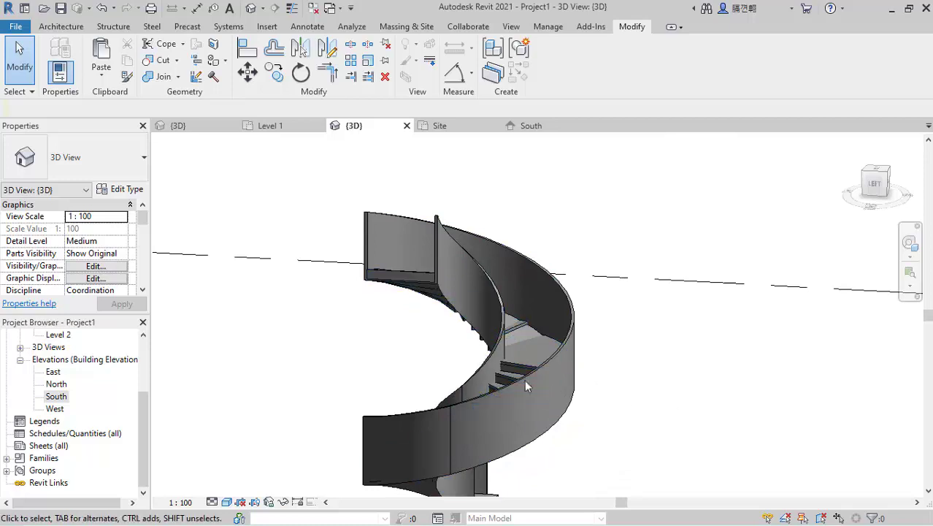
Examine how the extended upper swept blend wraps the spiral stair from behind and from the left
{"action": "middle_click_drag", "start_coordinate": [488, 374], "coordinate": [599, 387], "text": "shift"}
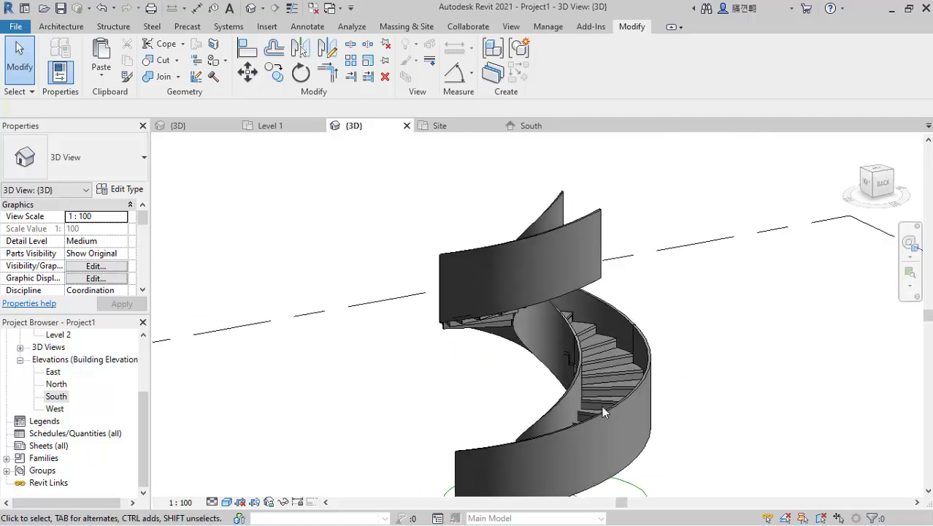
{"action": "middle_click_drag", "start_coordinate": [514, 404], "coordinate": [484, 363], "text": "shift"}
{"action": "middle_click_drag", "start_coordinate": [587, 358], "coordinate": [495, 303], "text": "shift"}
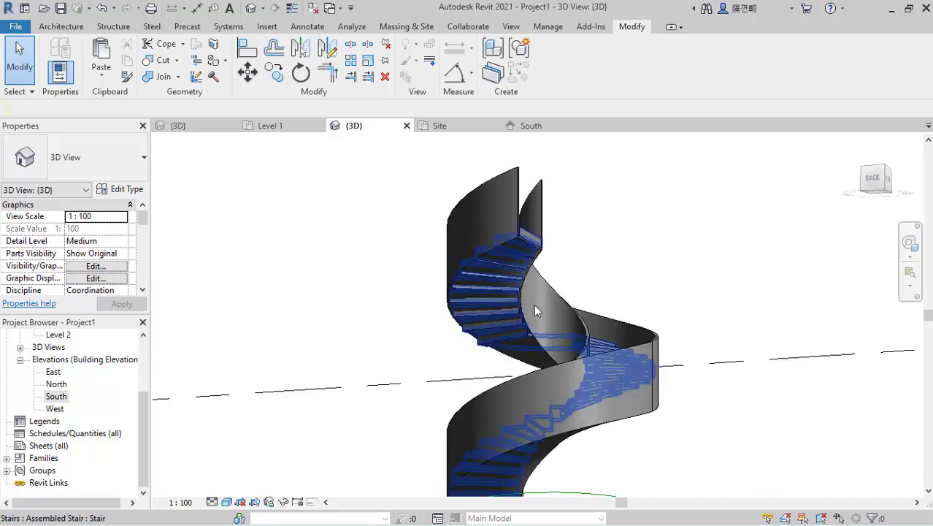
{"action": "middle_click_drag", "start_coordinate": [611, 281], "coordinate": [517, 359], "text": "shift"}
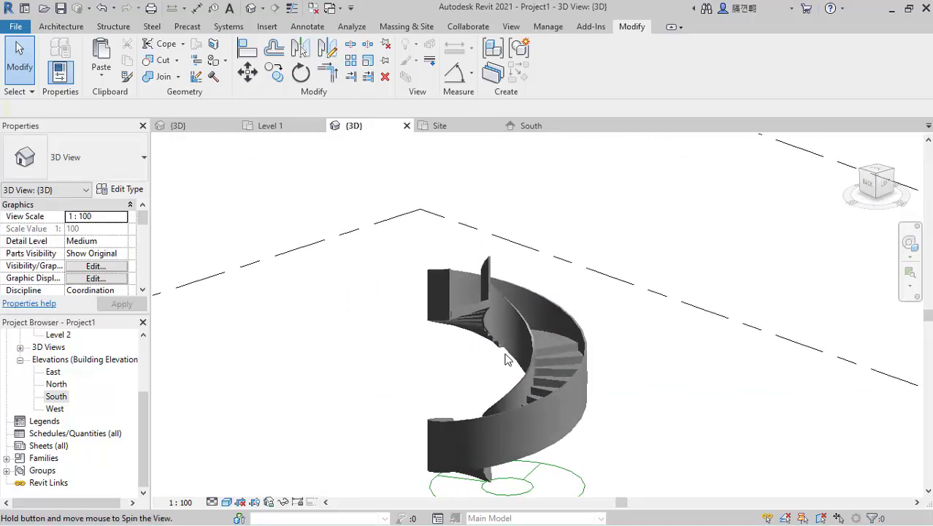
Edit the upper generic model in place again and open the first profile of its swept blend for editing
{"action": "left_click", "coordinate": [466, 329]}
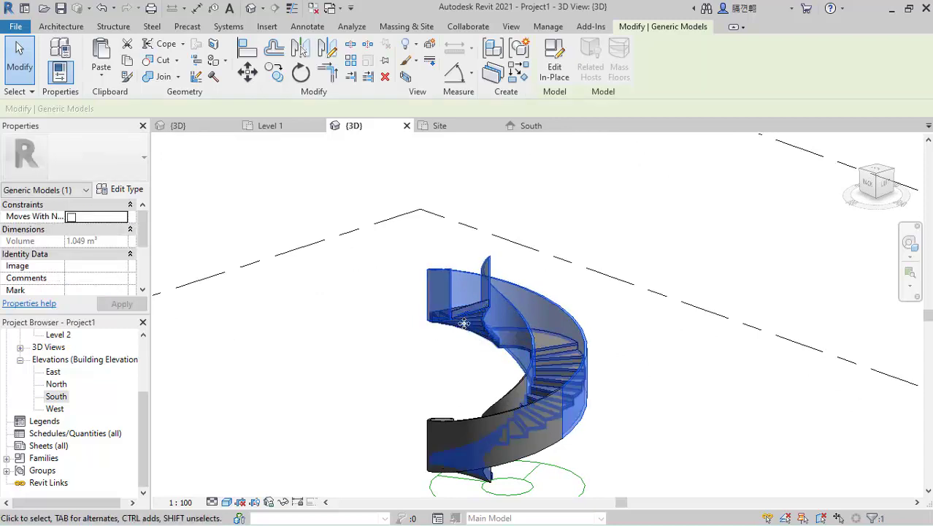
{"action": "left_click", "coordinate": [554, 58]}
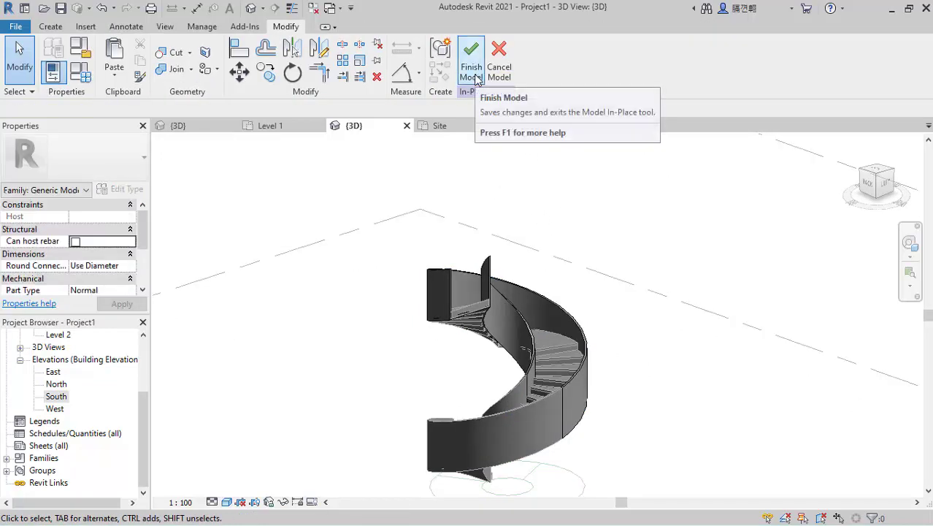
{"action": "left_click", "coordinate": [536, 284]}
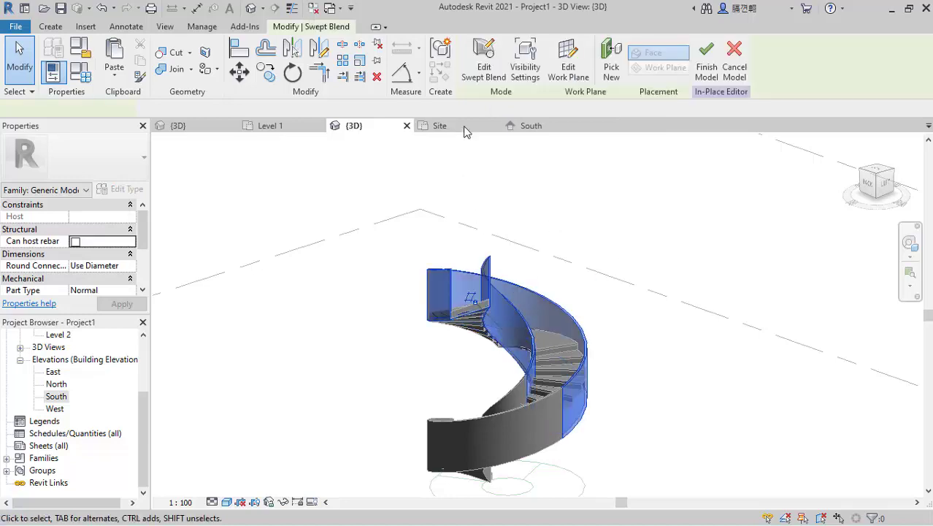
{"action": "left_click", "coordinate": [482, 54]}
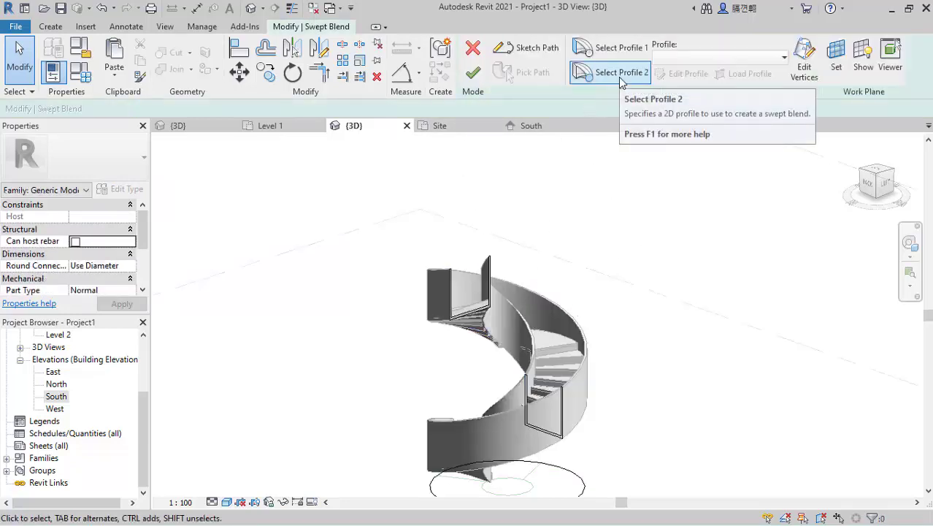
{"action": "left_click", "coordinate": [617, 48]}
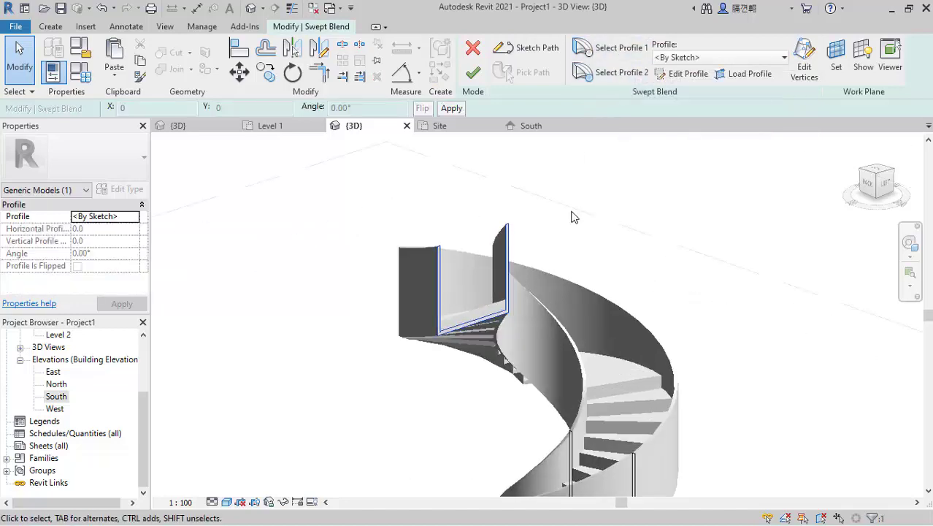
{"action": "left_click", "coordinate": [690, 73]}
Move the whole U-shaped profile at the stair's top straight down by 100
{"action": "middle_click_drag", "start_coordinate": [543, 335], "coordinate": [524, 243], "text": "shift"}
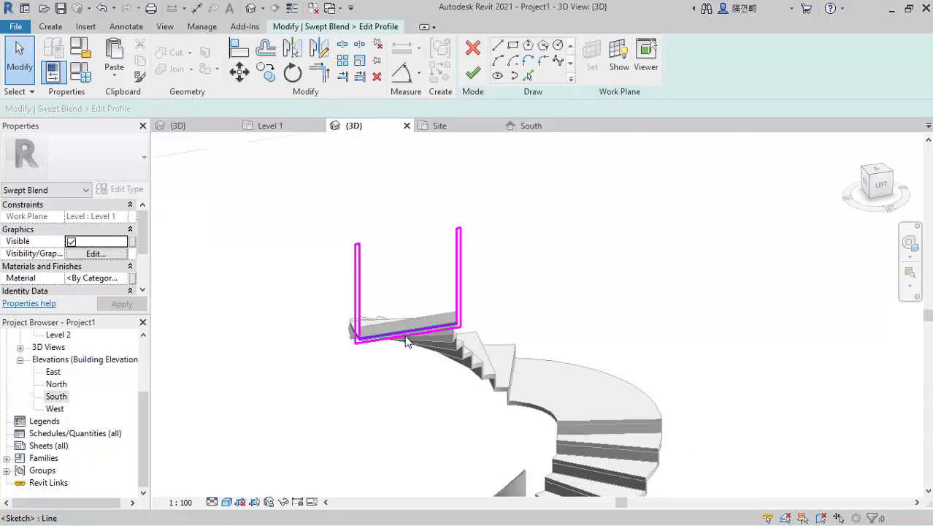
{"action": "scroll", "coordinate": [409, 350], "scroll_direction": "up", "scroll_amount": 3}
{"action": "middle_click_drag", "start_coordinate": [495, 342], "coordinate": [353, 313], "text": "shift"}
{"action": "left_click_drag", "start_coordinate": [255, 198], "coordinate": [457, 385]}
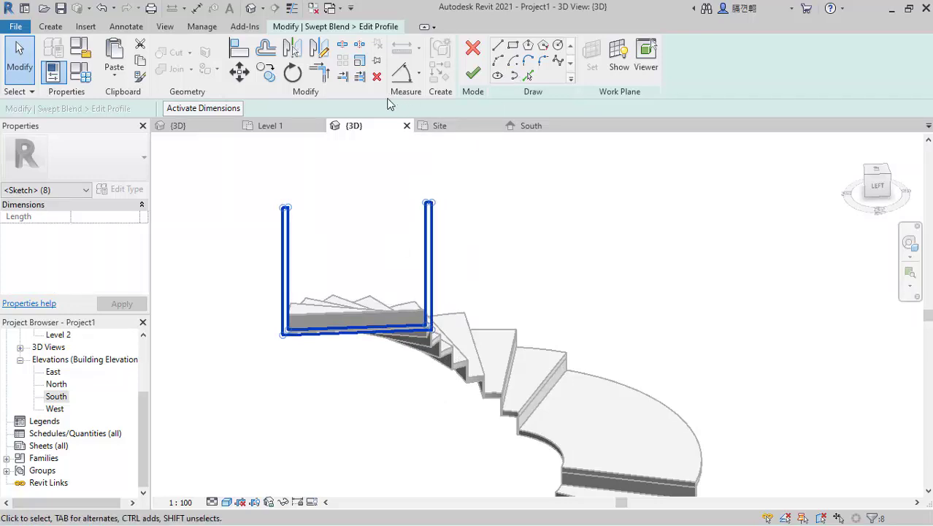
{"action": "key", "text": "m"}
{"action": "key", "text": "v"}
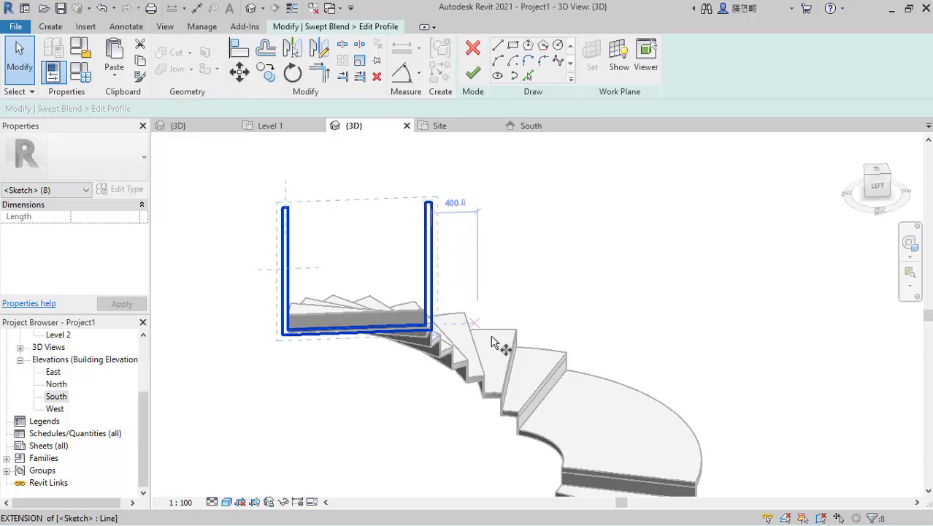
{"action": "left_click", "coordinate": [281, 336]}
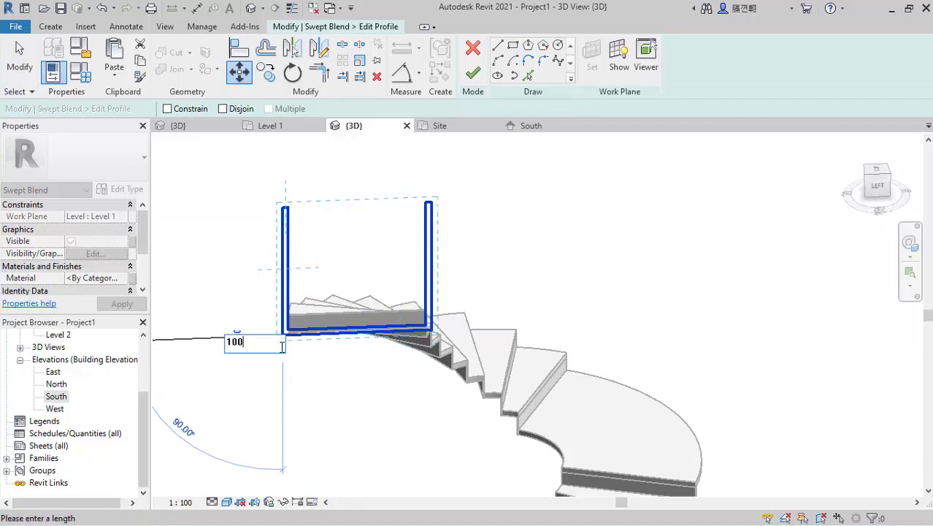
{"action": "left_click", "coordinate": [282, 343]}
{"action": "key", "text": "Escape"}
{"action": "key", "text": "Escape"}
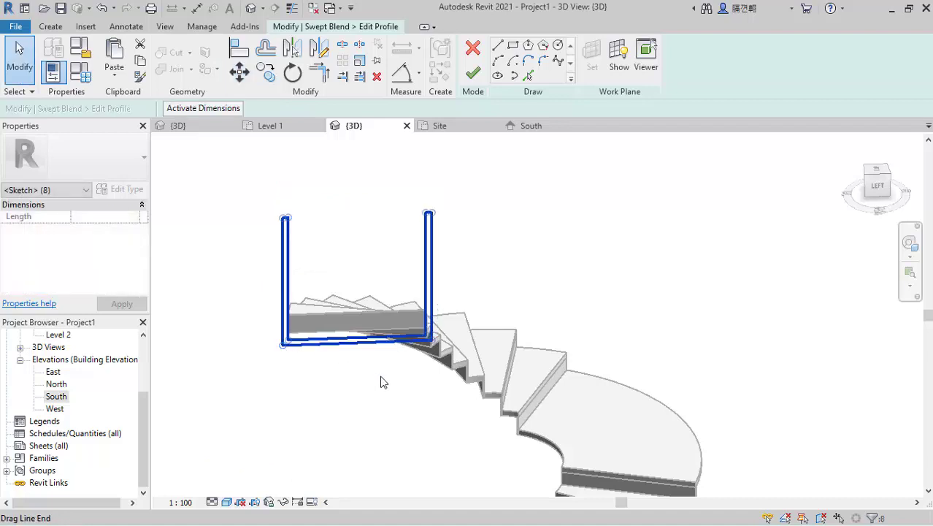
{"action": "mouse_move", "coordinate": [490, 271]}
{"action": "middle_mouse_down", "text": "shift"}
{"action": "mouse_move", "coordinate": [479, 334]}
{"action": "mouse_move", "coordinate": [401, 340]}
{"action": "middle_mouse_up", "text": "shift"}
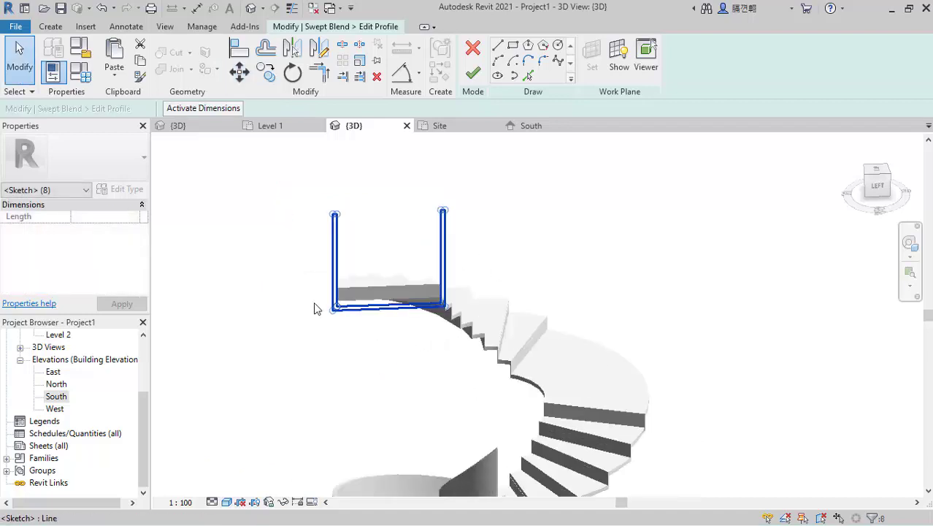
Finish the profile sketch, the swept blend and the in-place model
{"action": "left_click", "coordinate": [473, 72]}
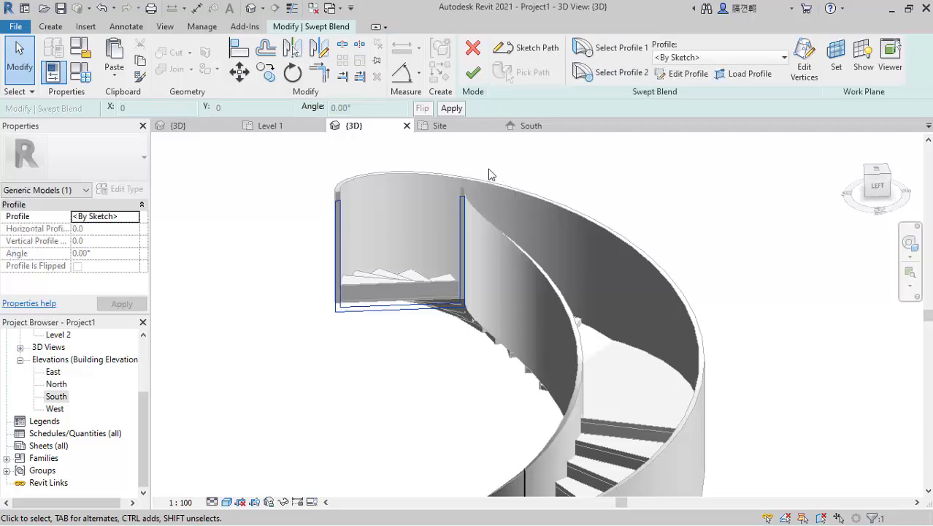
{"action": "left_click", "coordinate": [475, 73]}
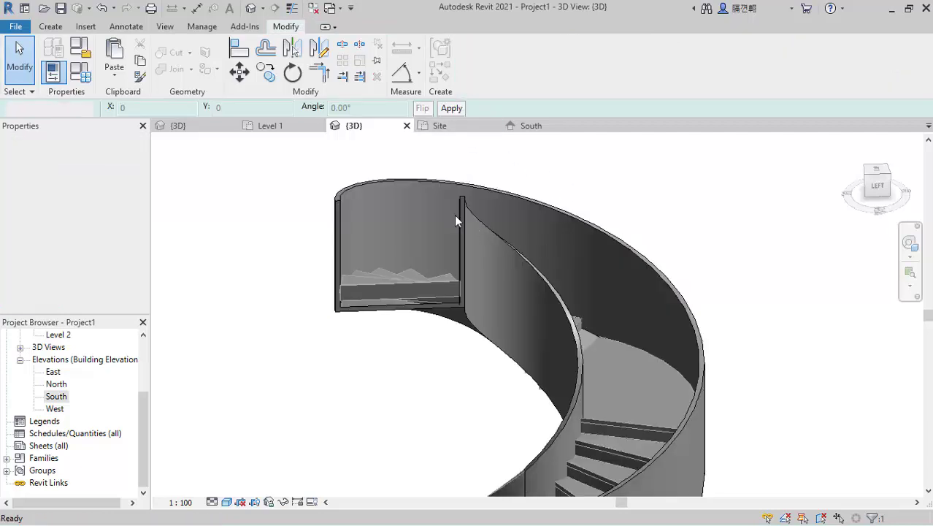
{"action": "scroll", "coordinate": [454, 212], "scroll_direction": "down", "scroll_amount": 4}
{"action": "left_click", "coordinate": [458, 354]}
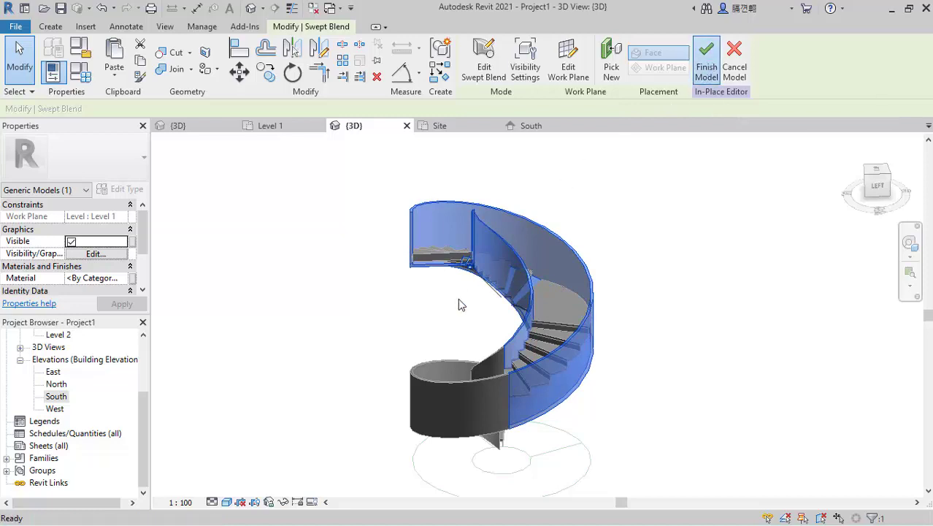
Examine from behind and from the left how the lowered end of the upper swept blend meets the top steps
{"action": "middle_click_drag", "start_coordinate": [431, 301], "coordinate": [634, 221], "text": "shift"}
{"action": "scroll", "coordinate": [499, 325], "scroll_direction": "up", "scroll_amount": 4}
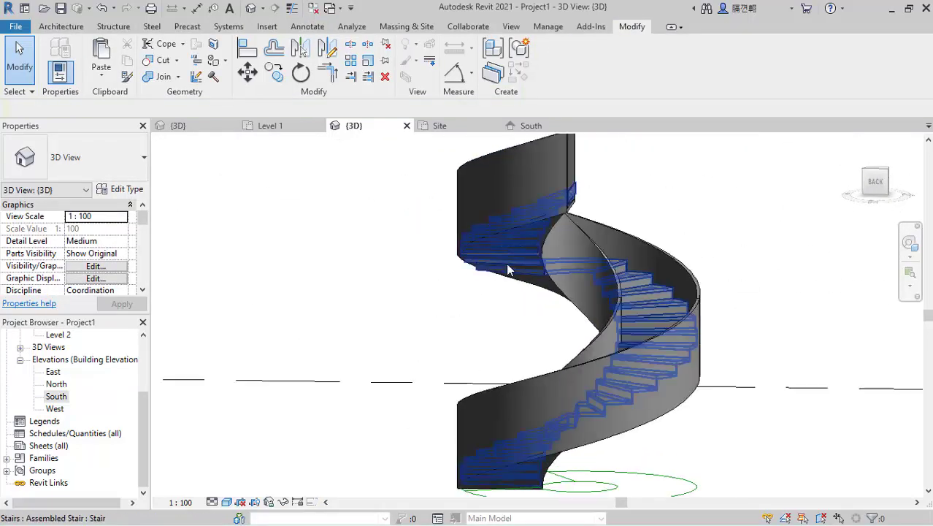
{"action": "middle_click_drag", "start_coordinate": [460, 290], "coordinate": [504, 271], "text": "shift"}
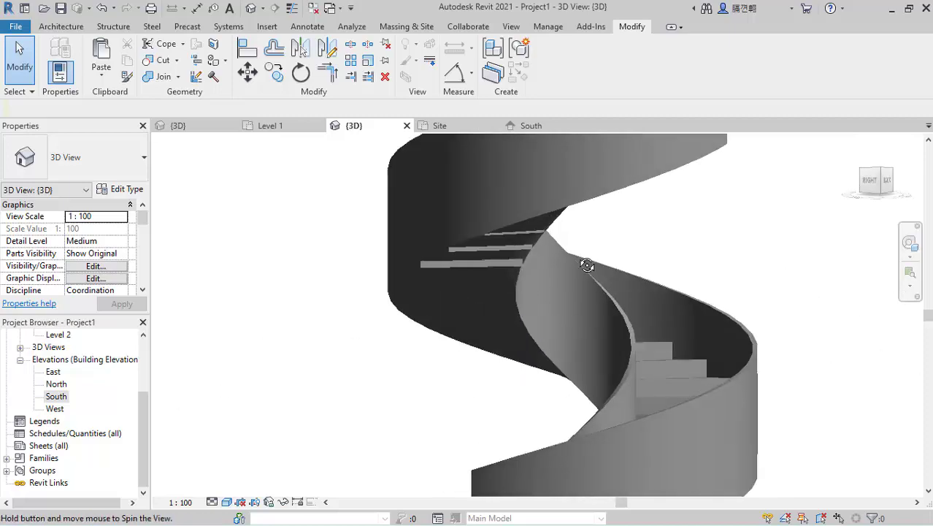
{"action": "middle_click_drag", "start_coordinate": [528, 313], "coordinate": [376, 350], "text": "shift"}
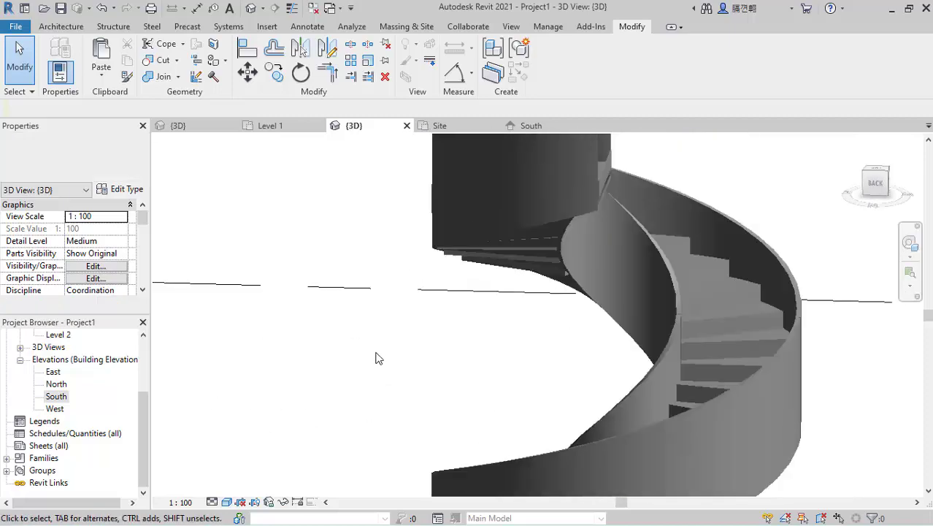
{"action": "scroll", "coordinate": [511, 313], "scroll_direction": "down", "scroll_amount": 4}
{"action": "middle_click_drag", "start_coordinate": [555, 321], "coordinate": [533, 321], "text": "shift"}
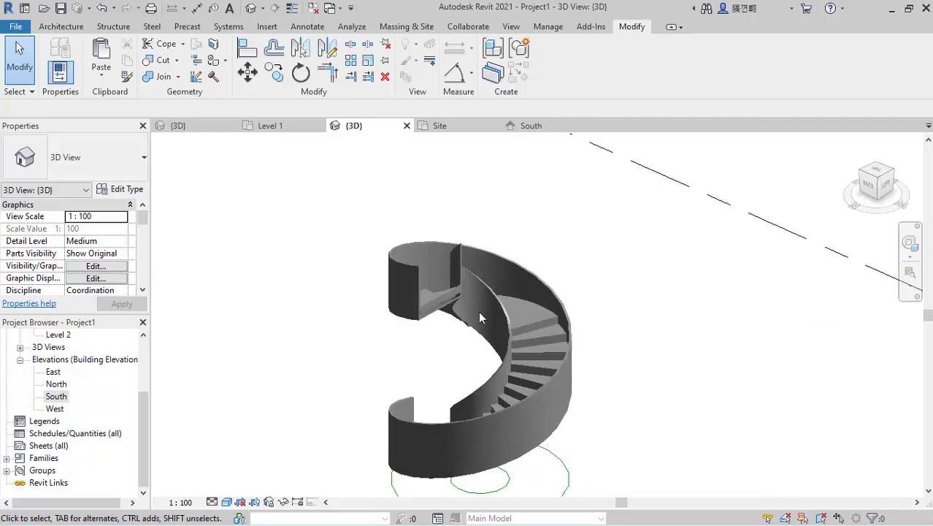
{"action": "middle_click_drag", "start_coordinate": [468, 329], "coordinate": [418, 272], "text": "shift"}
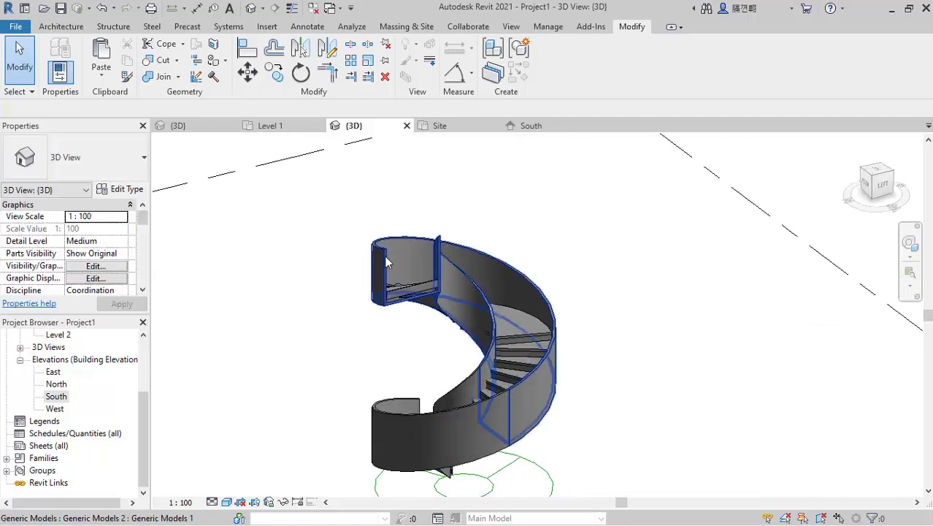
Edit the upper generic model in place and open its swept blend's second profile, at the stair's top, for editing
{"action": "left_click", "coordinate": [418, 274]}
{"action": "middle_click_drag", "start_coordinate": [403, 311], "coordinate": [390, 327], "text": "shift"}
{"action": "scroll", "coordinate": [389, 327], "scroll_direction": "up", "scroll_amount": 2}
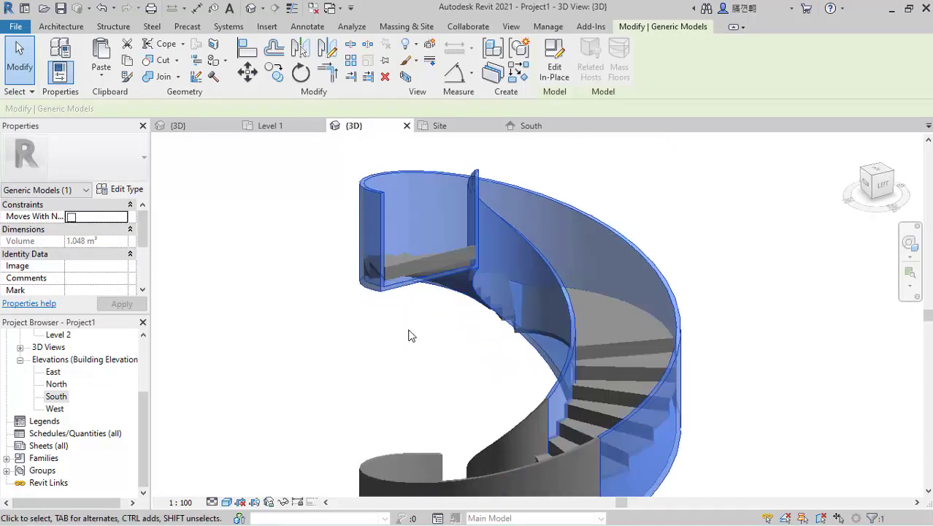
{"action": "left_click", "coordinate": [552, 72]}
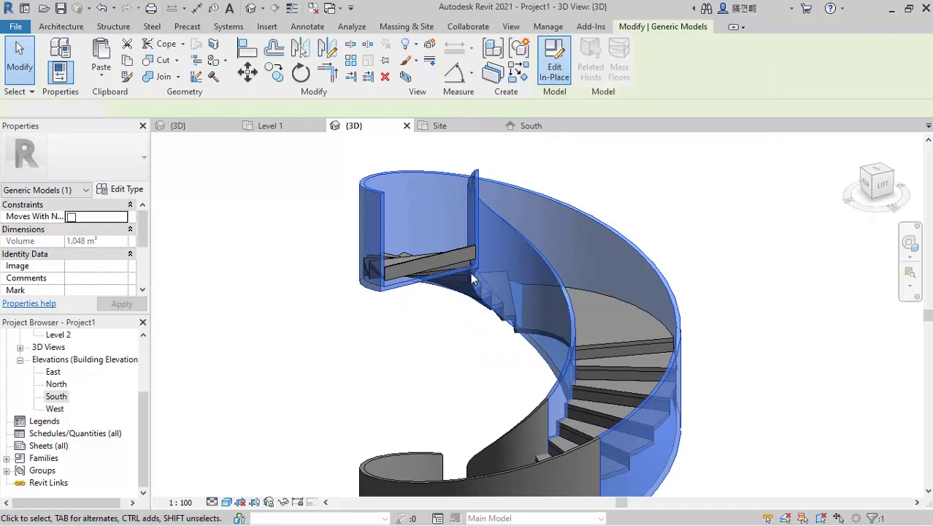
{"action": "left_click", "coordinate": [386, 209]}
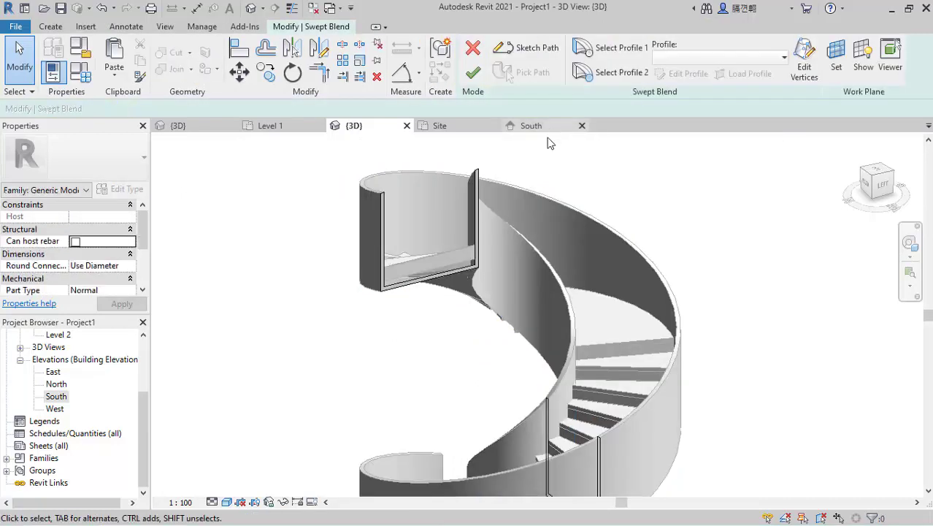
{"action": "left_click", "coordinate": [620, 75]}
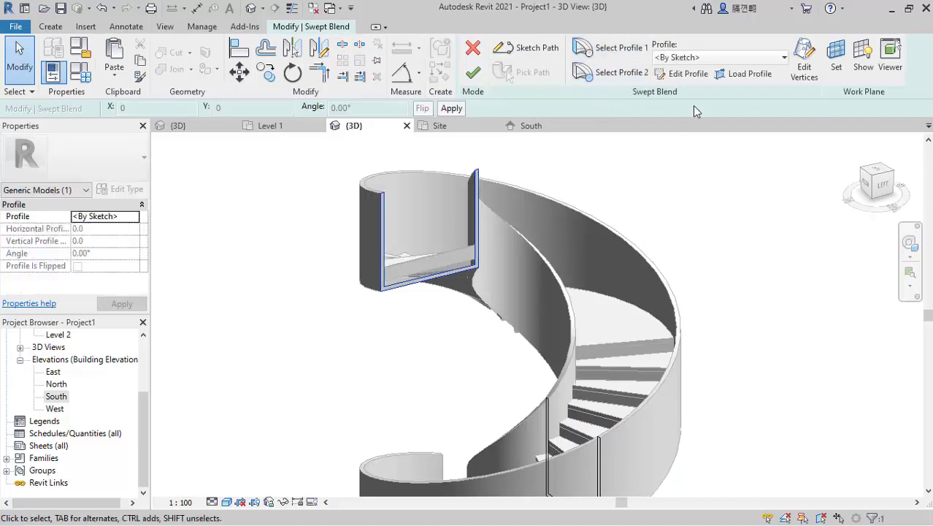
Lower all eight lines of the second profile vertically by another 100 from the bottom corner
{"action": "middle_click_drag", "start_coordinate": [517, 278], "coordinate": [399, 272], "text": "shift"}
{"action": "mouse_move", "coordinate": [243, 159]}
{"action": "left_mouse_down"}
{"action": "mouse_move", "coordinate": [437, 271]}
{"action": "mouse_move", "coordinate": [455, 317]}
{"action": "left_mouse_up"}
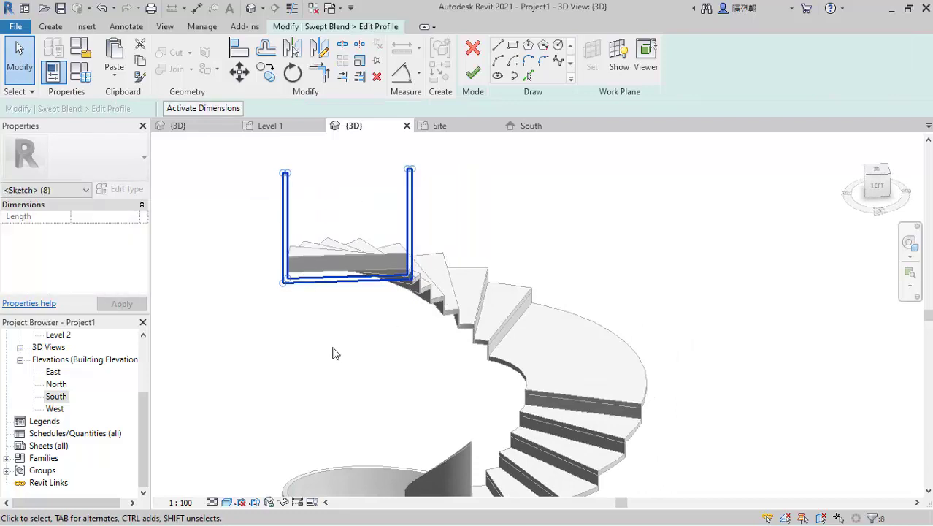
{"action": "key", "text": "m"}
{"action": "key", "text": "v"}
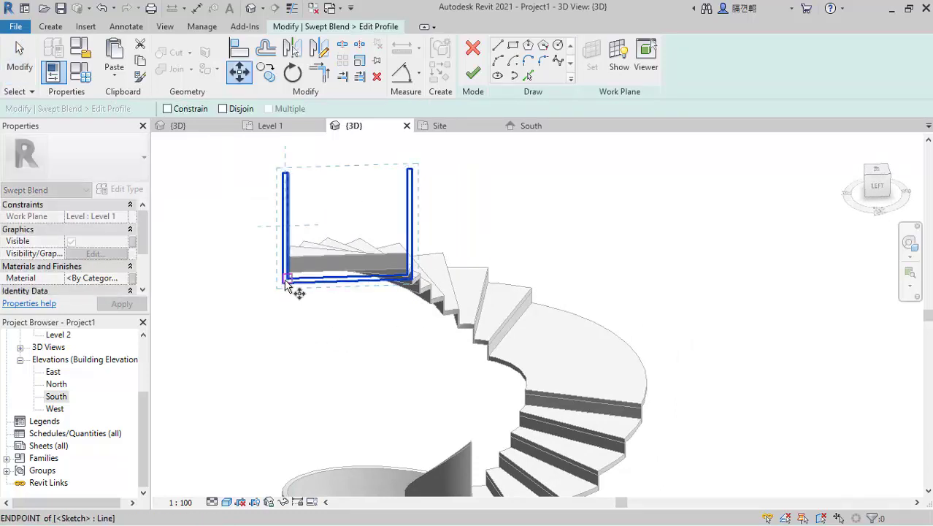
{"action": "left_click", "coordinate": [284, 284]}
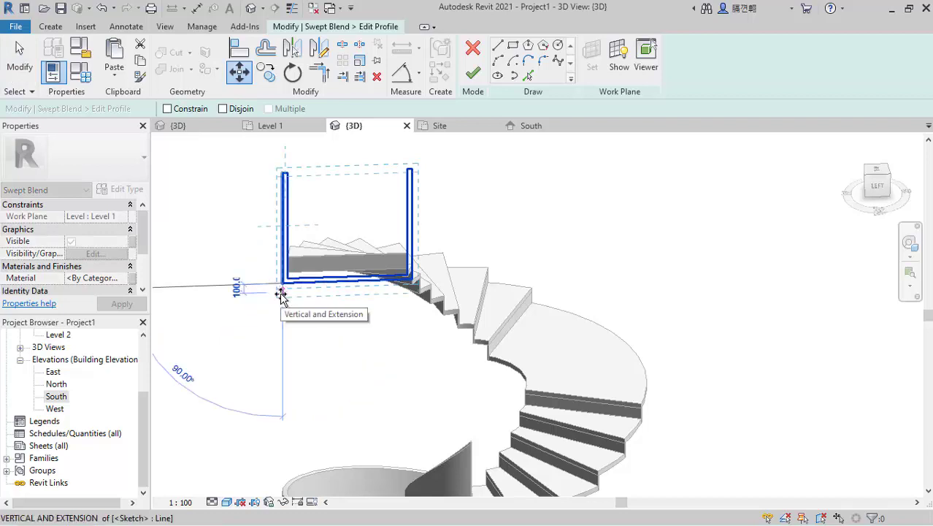
{"action": "left_click", "coordinate": [280, 294]}
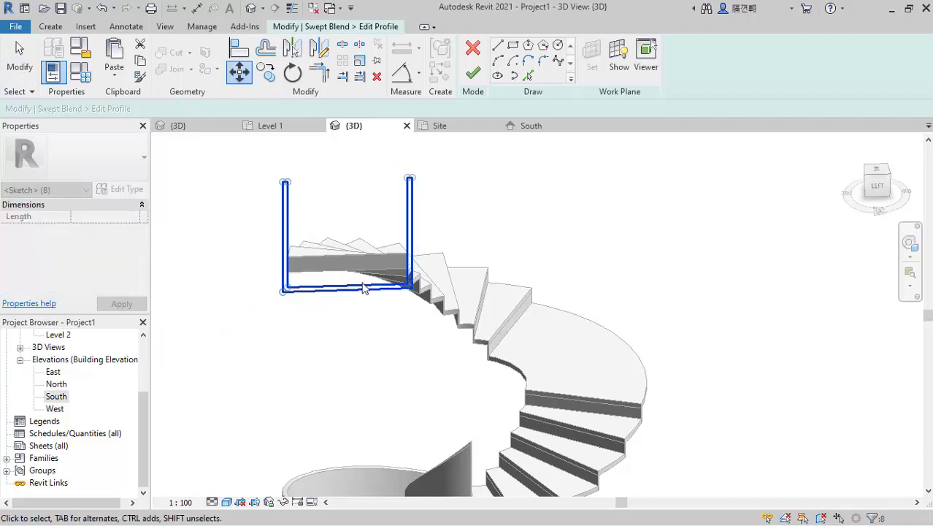
Accept the lowered second profile, complete the swept blend and finish the in-place model
{"action": "left_click", "coordinate": [472, 73]}
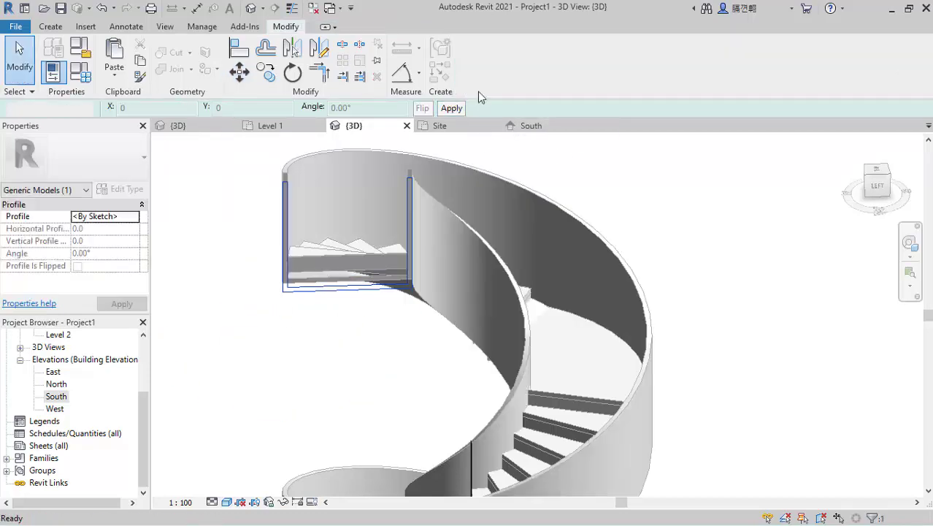
{"action": "left_click", "coordinate": [472, 73]}
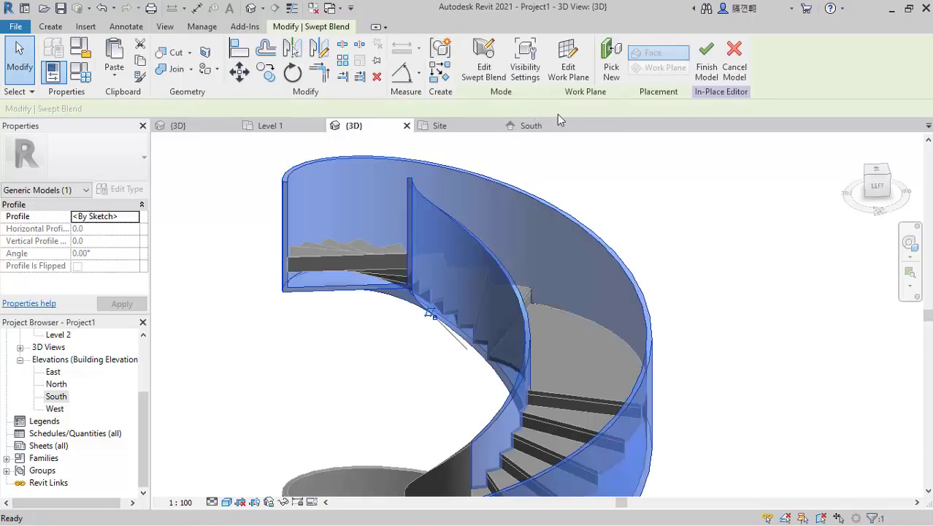
{"action": "left_click", "coordinate": [706, 59]}
{"action": "left_click", "coordinate": [653, 148]}
Examine the finished stair enclosure from all sides and from below, including the joint between the two swept blends
{"action": "scroll", "coordinate": [613, 176], "scroll_direction": "down", "scroll_amount": 3}
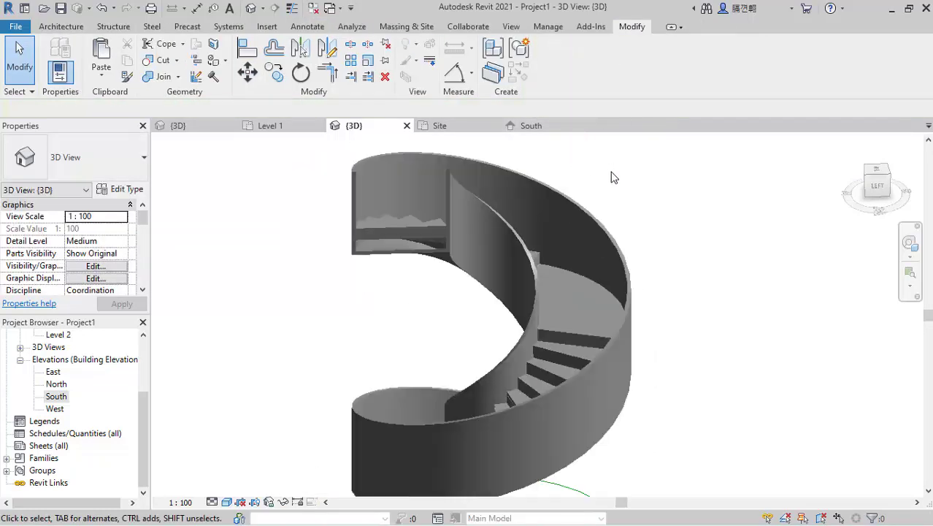
{"action": "middle_click_drag", "start_coordinate": [447, 307], "coordinate": [721, 228], "text": "shift"}
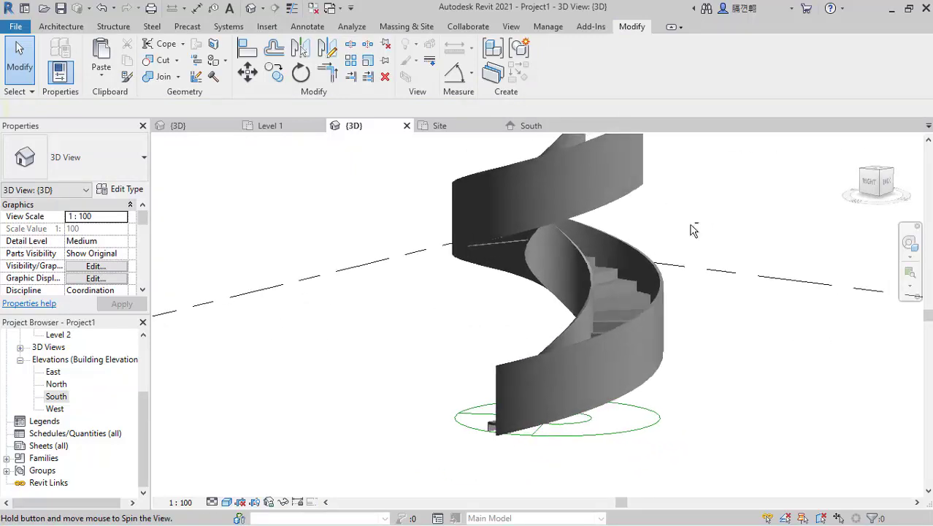
{"action": "mouse_move", "coordinate": [522, 290]}
{"action": "middle_mouse_down", "text": "shift"}
{"action": "mouse_move", "coordinate": [685, 225]}
{"action": "mouse_move", "coordinate": [627, 200]}
{"action": "mouse_move", "coordinate": [773, 246]}
{"action": "mouse_move", "coordinate": [793, 217]}
{"action": "mouse_move", "coordinate": [549, 265]}
{"action": "mouse_move", "coordinate": [579, 244]}
{"action": "mouse_move", "coordinate": [615, 308]}
{"action": "mouse_move", "coordinate": [635, 411]}
{"action": "mouse_move", "coordinate": [604, 480]}
{"action": "mouse_move", "coordinate": [427, 436]}
{"action": "mouse_move", "coordinate": [350, 371]}
{"action": "mouse_move", "coordinate": [361, 417]}
{"action": "mouse_move", "coordinate": [685, 425]}
{"action": "mouse_move", "coordinate": [596, 456]}
{"action": "mouse_move", "coordinate": [508, 462]}
{"action": "mouse_move", "coordinate": [424, 394]}
{"action": "middle_mouse_up", "text": "shift"}
{"action": "middle_click_drag", "start_coordinate": [554, 329], "coordinate": [511, 337], "text": "shift"}
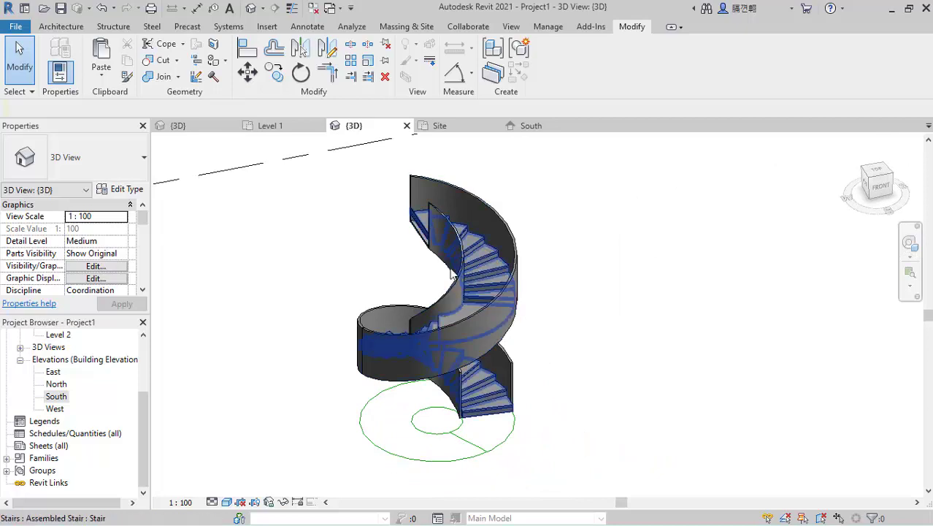
{"action": "middle_click_drag", "start_coordinate": [553, 374], "coordinate": [449, 302], "text": "shift"}
{"action": "scroll", "coordinate": [387, 242], "scroll_direction": "up", "scroll_amount": 3}
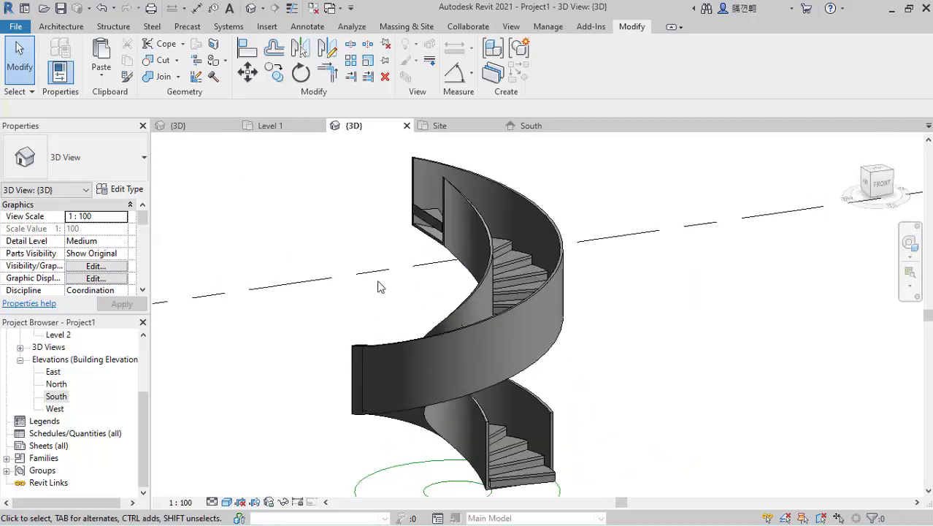
{"action": "middle_click_drag", "start_coordinate": [438, 436], "coordinate": [411, 317], "text": "shift"}
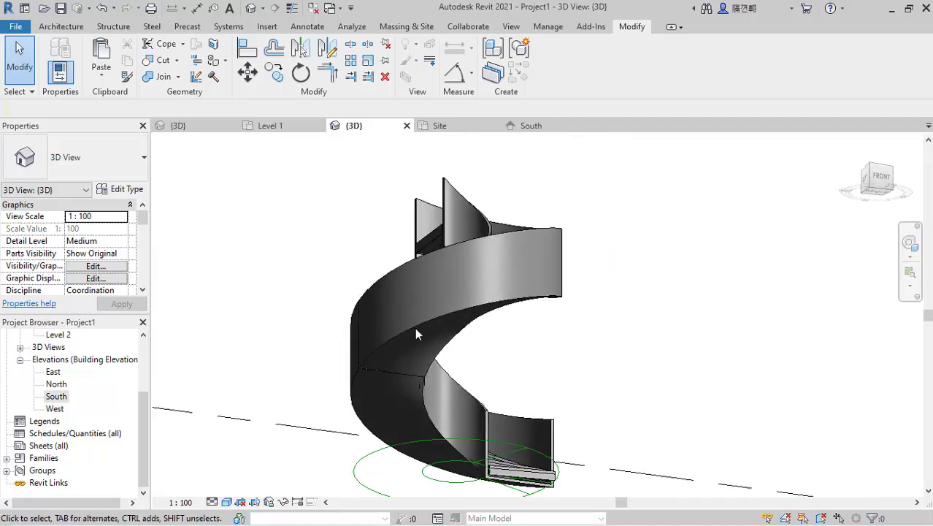
{"action": "middle_click_drag", "start_coordinate": [506, 411], "coordinate": [427, 212], "text": "shift"}
{"action": "scroll", "coordinate": [563, 256], "scroll_direction": "down", "scroll_amount": 2}
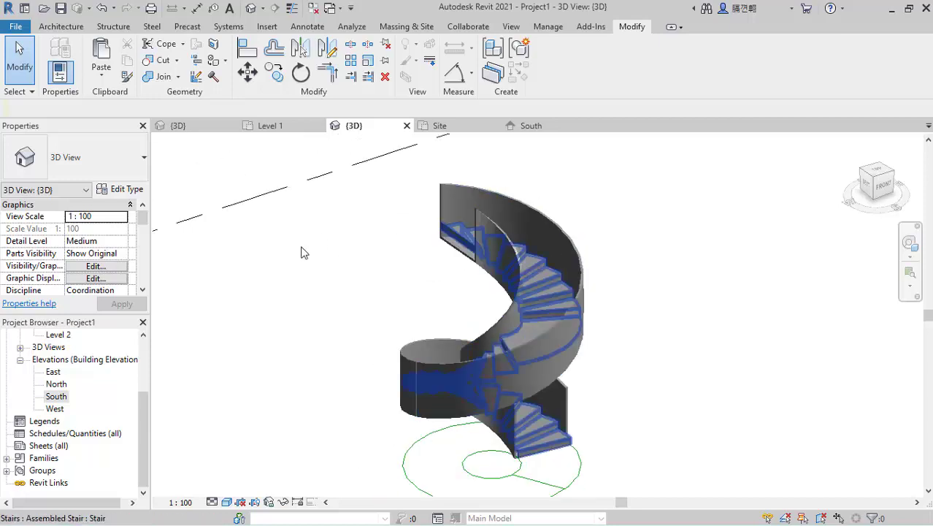
Start a new in-place model in the Generic Models category and accept the name Generic Models 3
{"action": "left_click", "coordinate": [61, 27]}
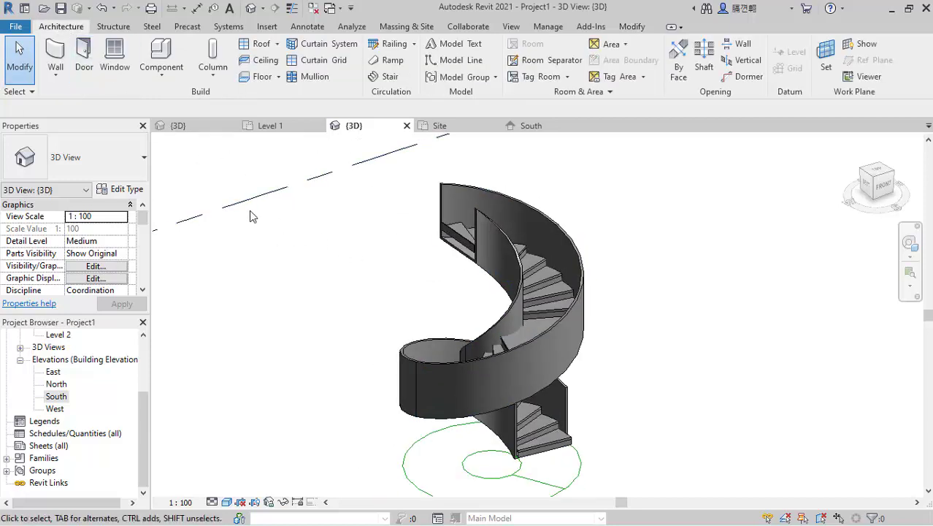
{"action": "scroll", "coordinate": [436, 280], "scroll_direction": "up", "scroll_amount": 1}
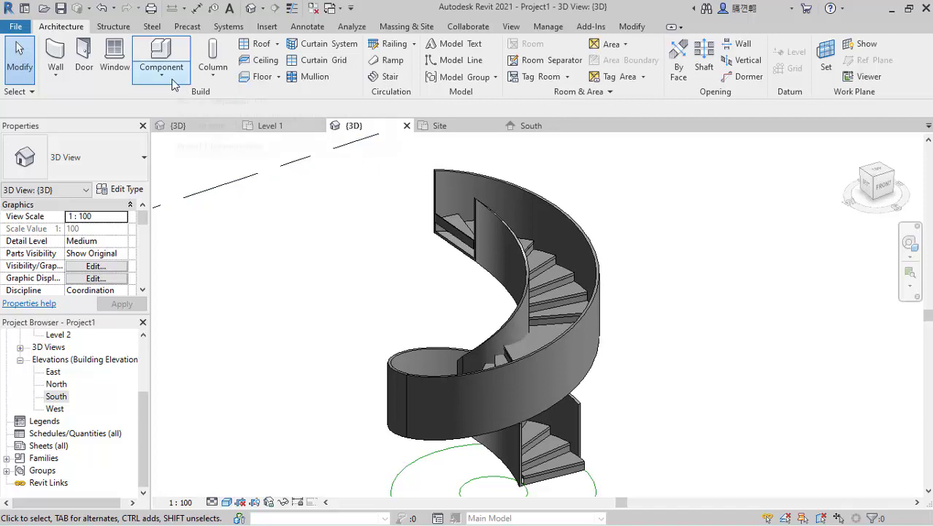
{"action": "left_click", "coordinate": [175, 130]}
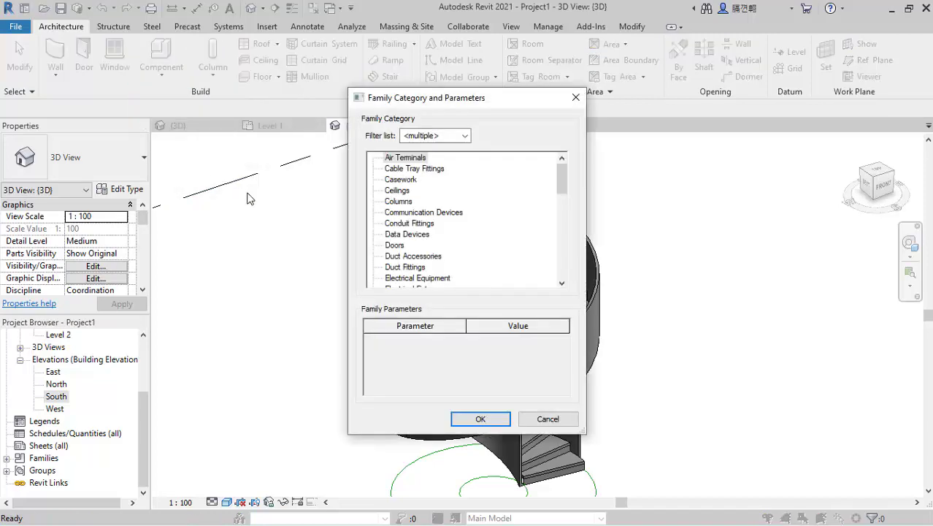
{"action": "scroll", "coordinate": [405, 267], "scroll_direction": "down", "scroll_amount": 2}
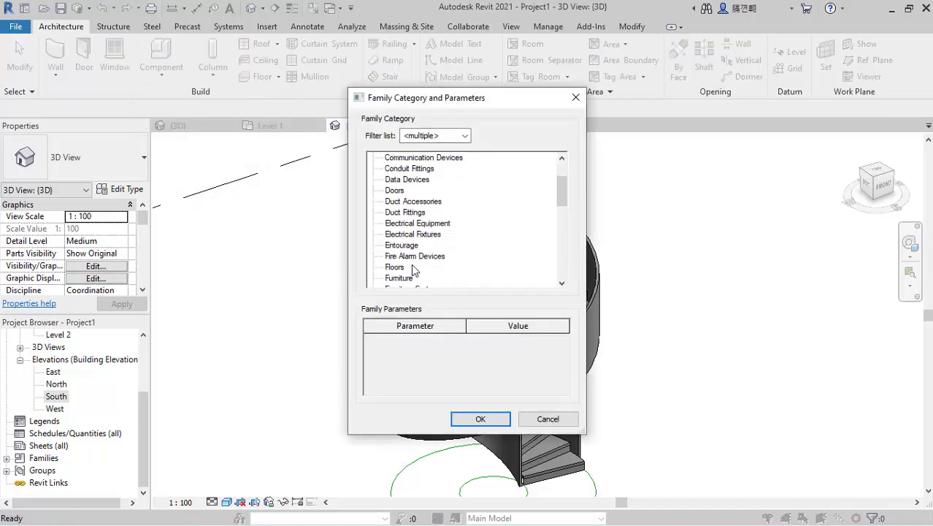
{"action": "scroll", "coordinate": [409, 275], "scroll_direction": "down", "scroll_amount": 1}
{"action": "left_click", "coordinate": [413, 279]}
{"action": "scroll", "coordinate": [398, 282], "scroll_direction": "down", "scroll_amount": 1}
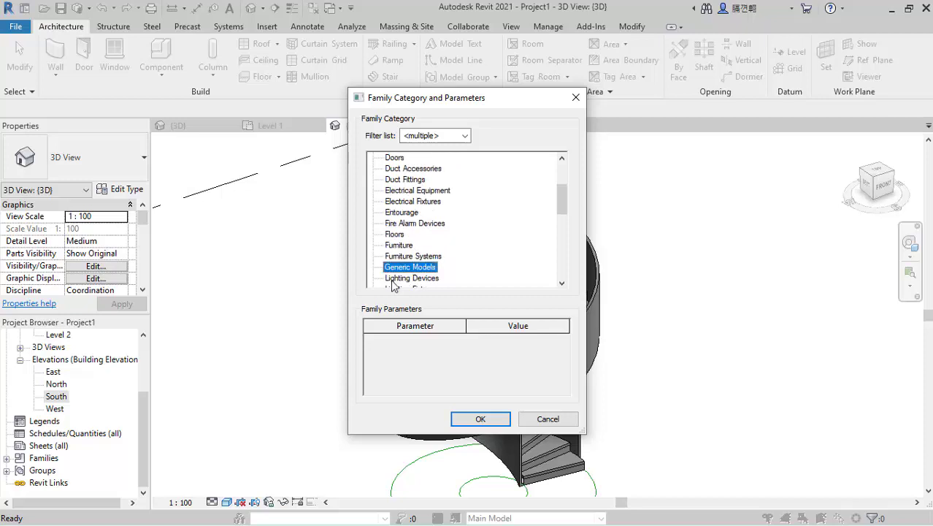
{"action": "left_click", "coordinate": [480, 419]}
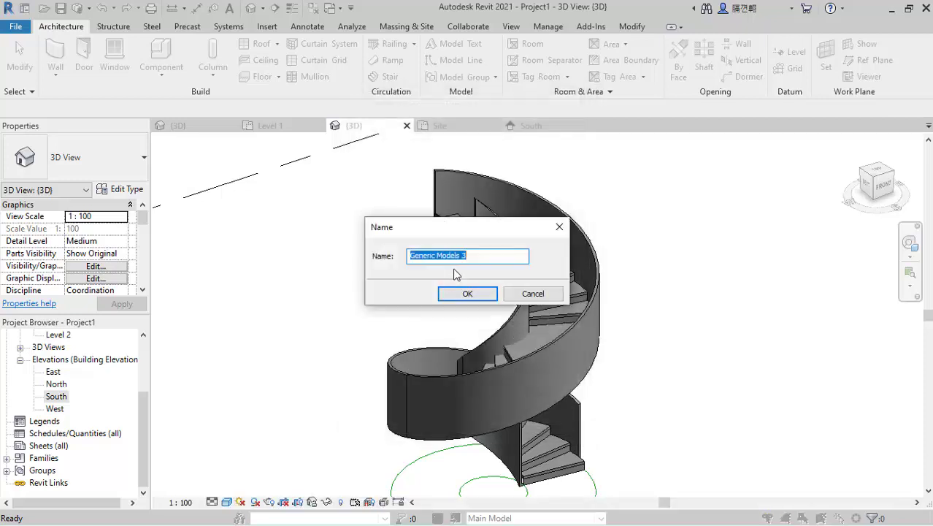
{"action": "left_click", "coordinate": [467, 293]}
{"action": "scroll", "coordinate": [404, 234], "scroll_direction": "up", "scroll_amount": 4}
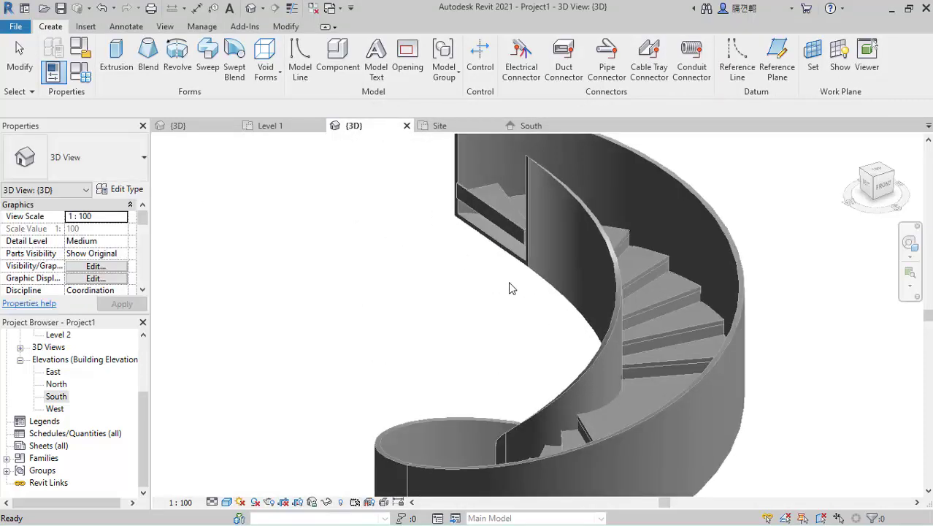
Start an Extrusion and pick the upper swept blend's end face at the stair's top as its work plane
{"action": "left_click", "coordinate": [128, 76]}
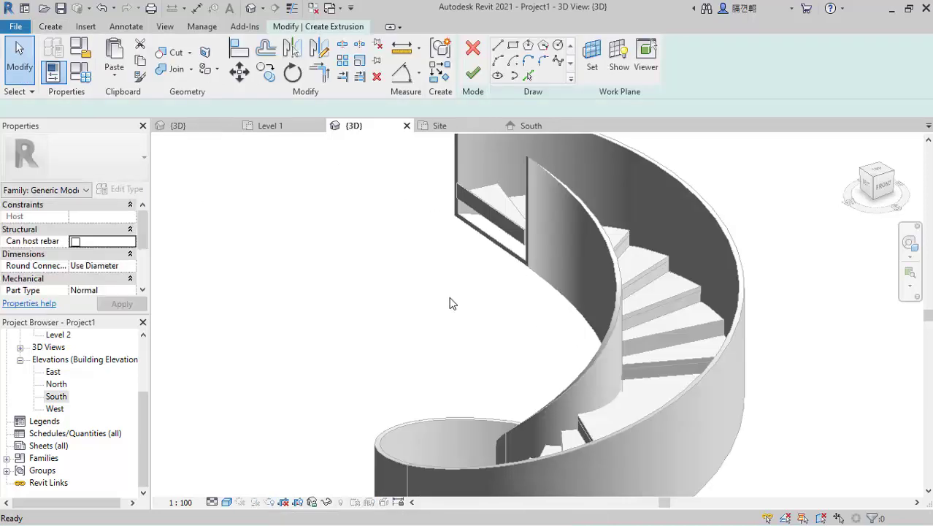
{"action": "scroll", "coordinate": [475, 304], "scroll_direction": "down", "scroll_amount": 2}
{"action": "middle_click_drag", "start_coordinate": [427, 285], "coordinate": [489, 234], "text": "shift"}
{"action": "scroll", "coordinate": [527, 266], "scroll_direction": "up", "scroll_amount": 3}
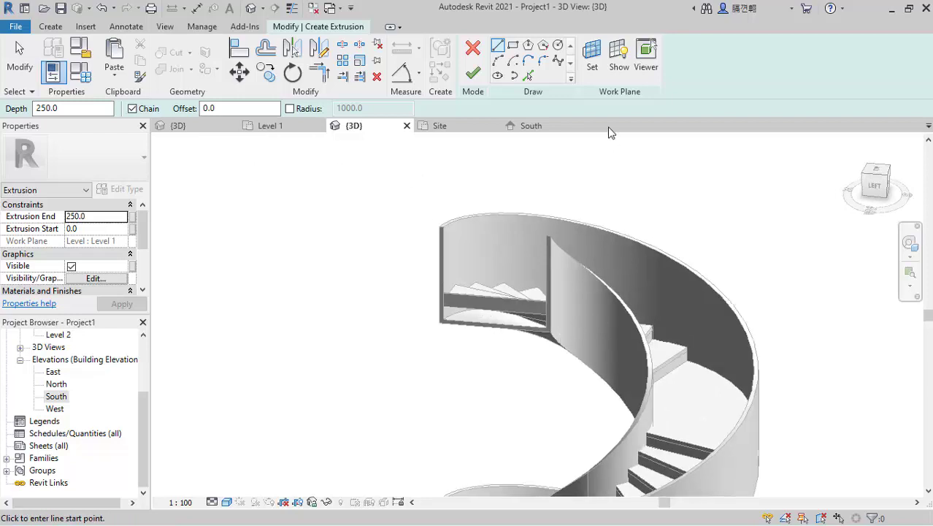
{"action": "left_click", "coordinate": [595, 54]}
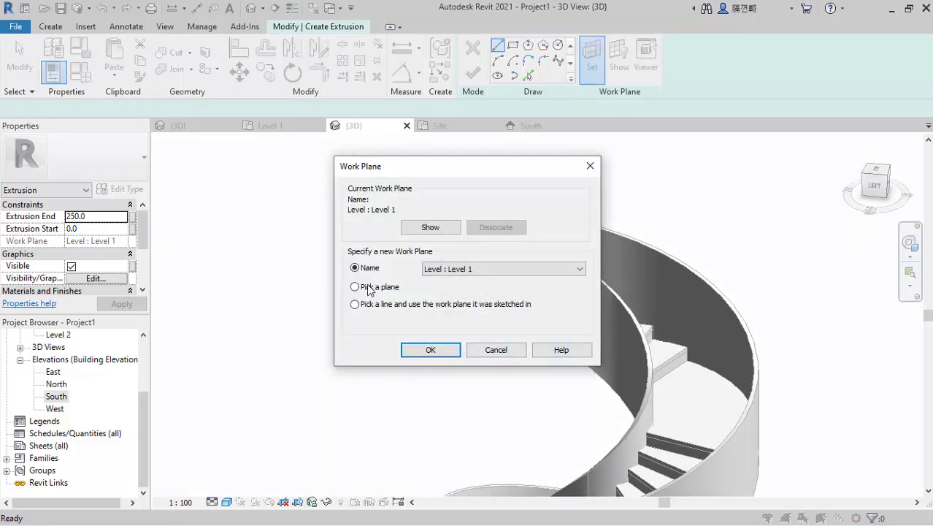
{"action": "left_click", "coordinate": [444, 352]}
{"action": "scroll", "coordinate": [464, 329], "scroll_direction": "up", "scroll_amount": 5}
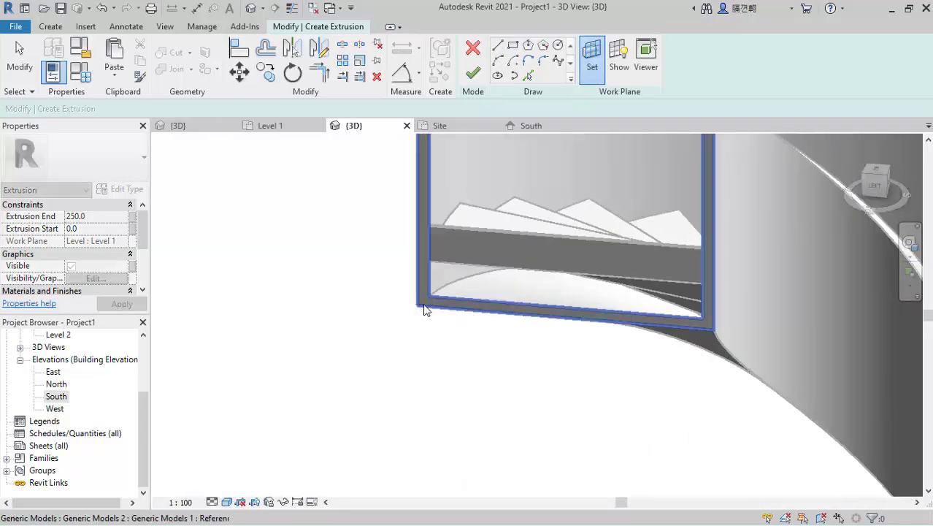
{"action": "left_click", "coordinate": [423, 304]}
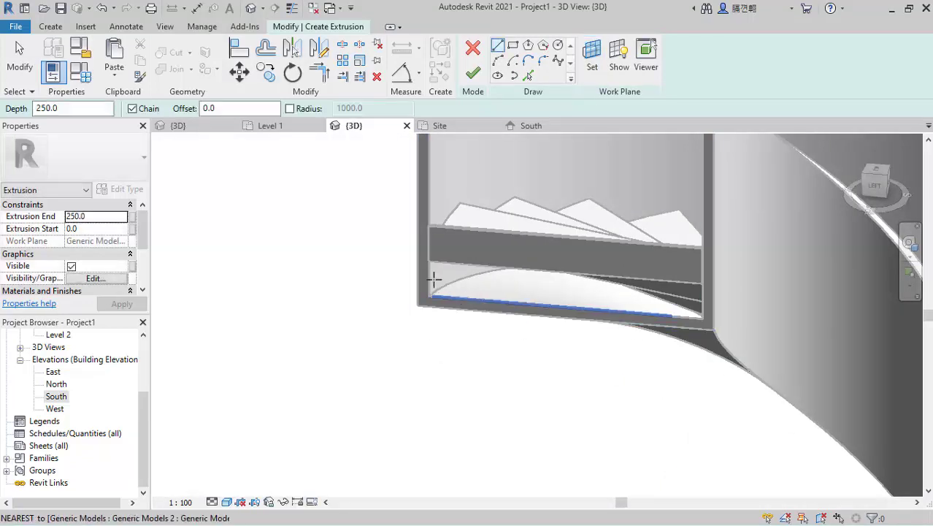
Trace the extrusion profile from the end face's bottom, side and top edges and the top edge of the last step, using Pick Lines
{"action": "middle_click_drag", "start_coordinate": [434, 279], "coordinate": [539, 101], "text": "shift"}
{"action": "left_click", "coordinate": [528, 75]}
{"action": "left_click", "coordinate": [484, 310]}
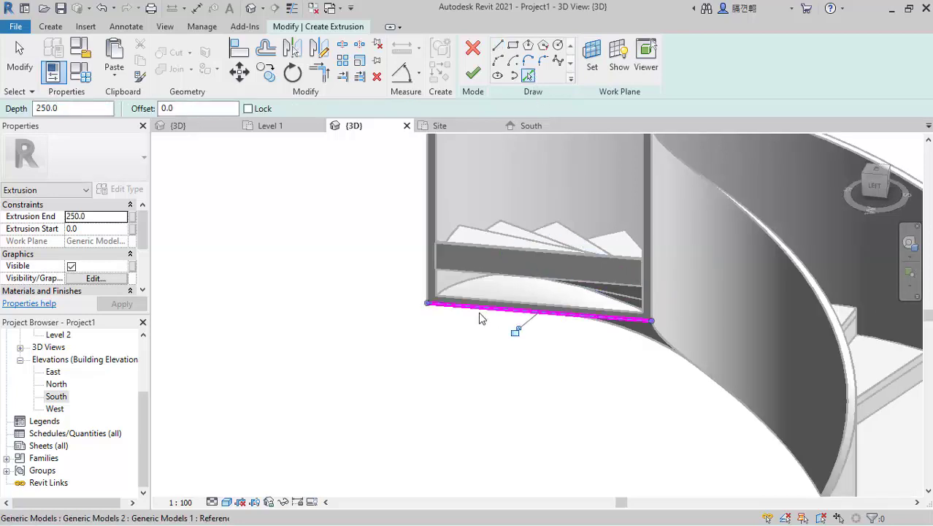
{"action": "left_click", "coordinate": [436, 224]}
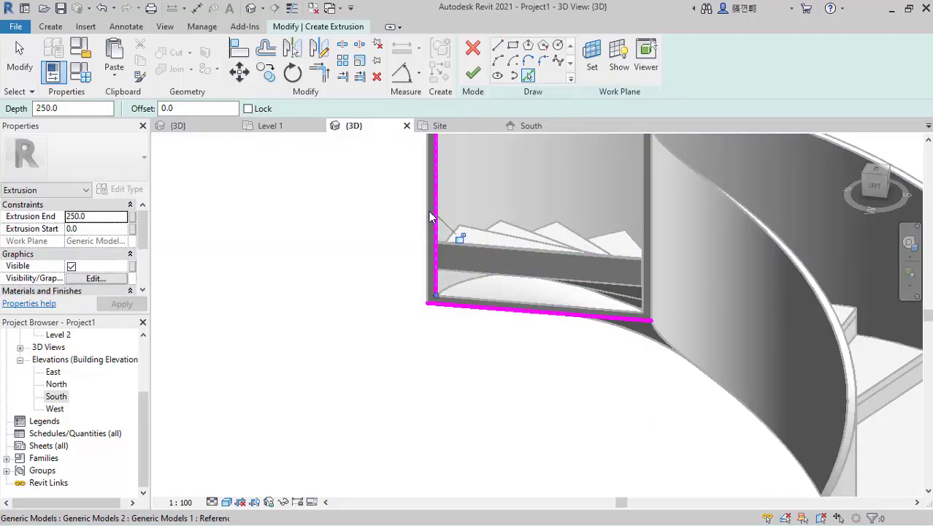
{"action": "left_click", "coordinate": [487, 245]}
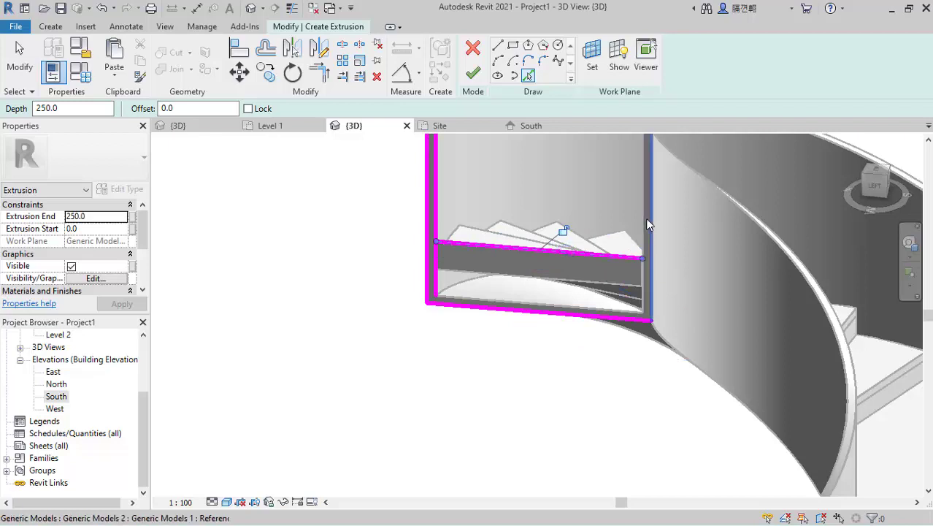
{"action": "left_click", "coordinate": [647, 223]}
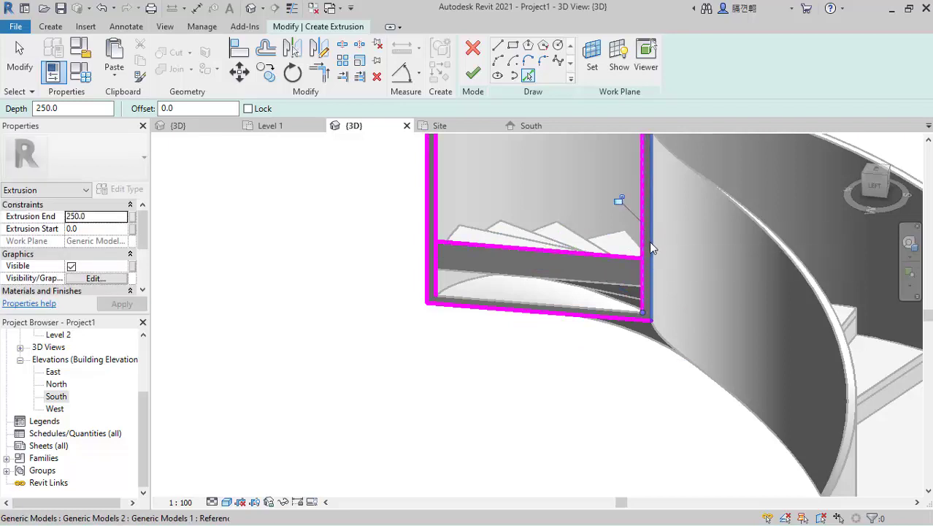
{"action": "scroll", "coordinate": [632, 310], "scroll_direction": "down", "scroll_amount": 3}
{"action": "scroll", "coordinate": [633, 325], "scroll_direction": "up", "scroll_amount": 4}
{"action": "scroll", "coordinate": [626, 249], "scroll_direction": "up", "scroll_amount": 5}
{"action": "scroll", "coordinate": [727, 250], "scroll_direction": "down", "scroll_amount": 3}
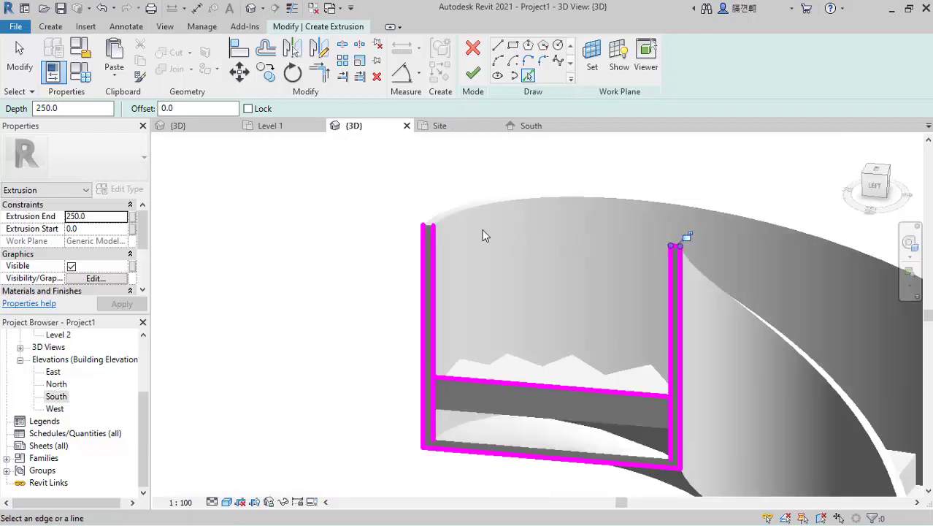
{"action": "scroll", "coordinate": [434, 233], "scroll_direction": "up", "scroll_amount": 5}
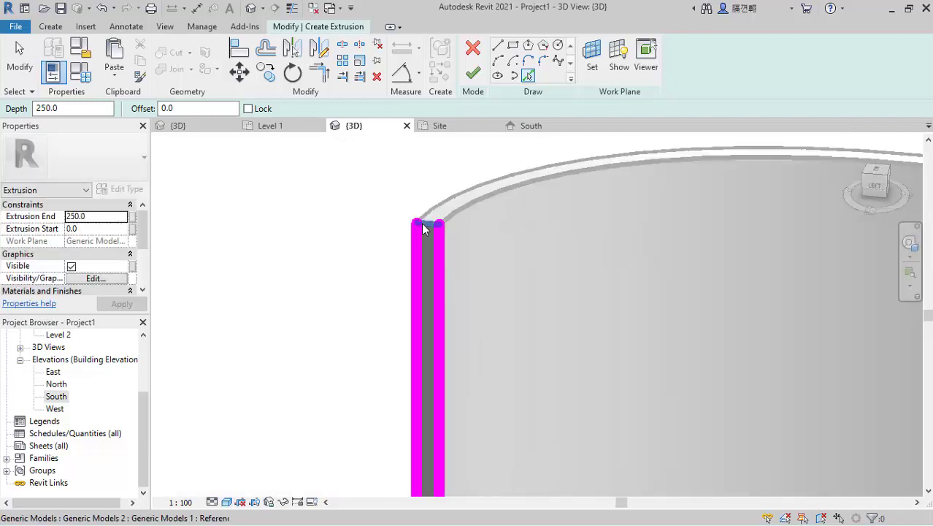
{"action": "scroll", "coordinate": [435, 240], "scroll_direction": "down", "scroll_amount": 5}
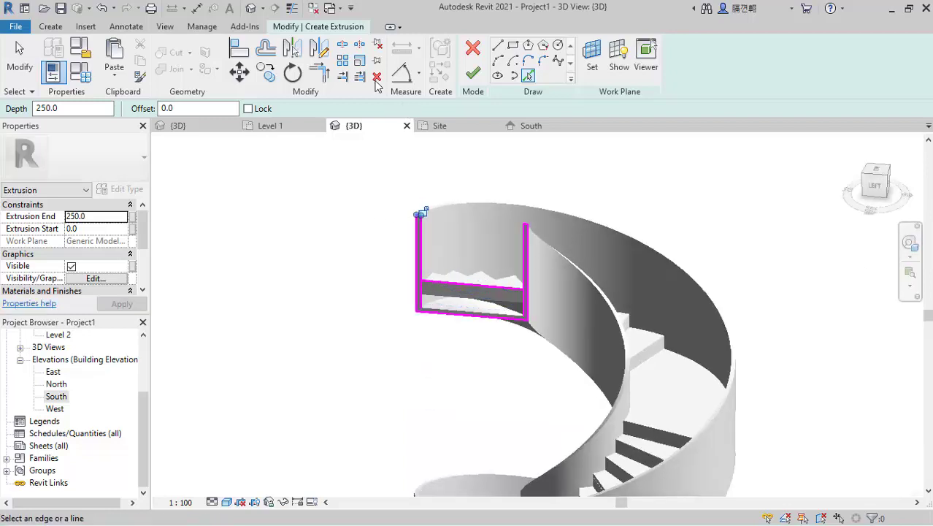
Trim the inner vertical lines to the line along the step's top edge and complete the extrusion sketch
{"action": "scroll", "coordinate": [405, 241], "scroll_direction": "up", "scroll_amount": 3}
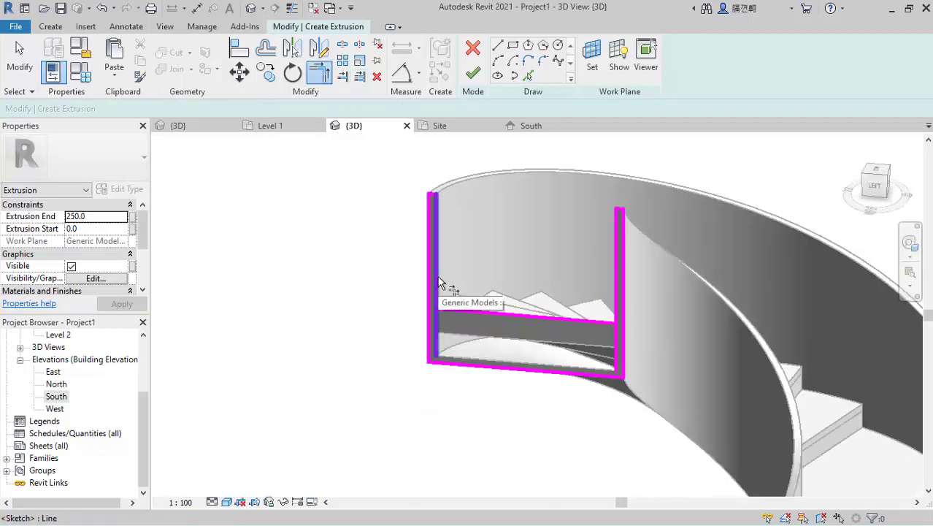
{"action": "left_click", "coordinate": [614, 313]}
{"action": "left_click", "coordinate": [585, 327]}
{"action": "scroll", "coordinate": [464, 315], "scroll_direction": "down", "scroll_amount": 2}
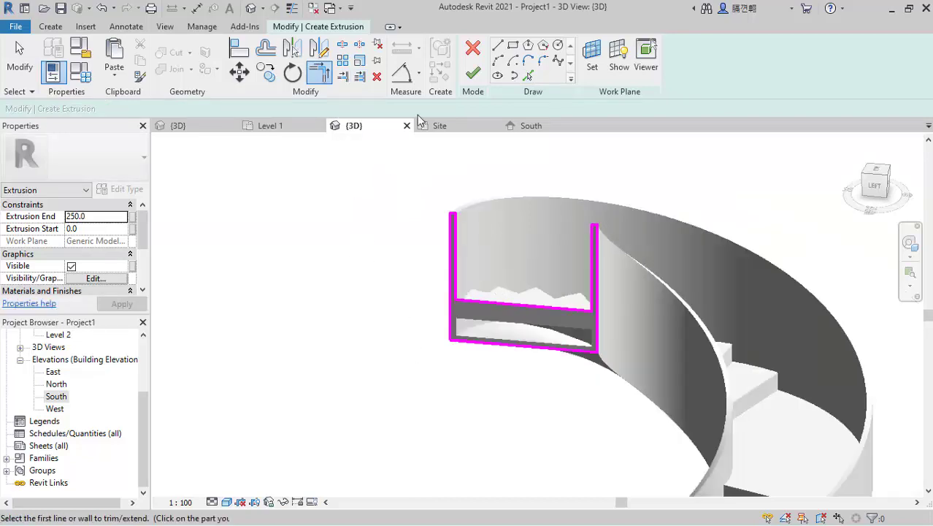
{"action": "left_click", "coordinate": [473, 73]}
Stretch the extrusion away from the stair to a depth of about 5212, finish the in-place model and dismiss the save reminder
{"action": "scroll", "coordinate": [409, 212], "scroll_direction": "down", "scroll_amount": 4}
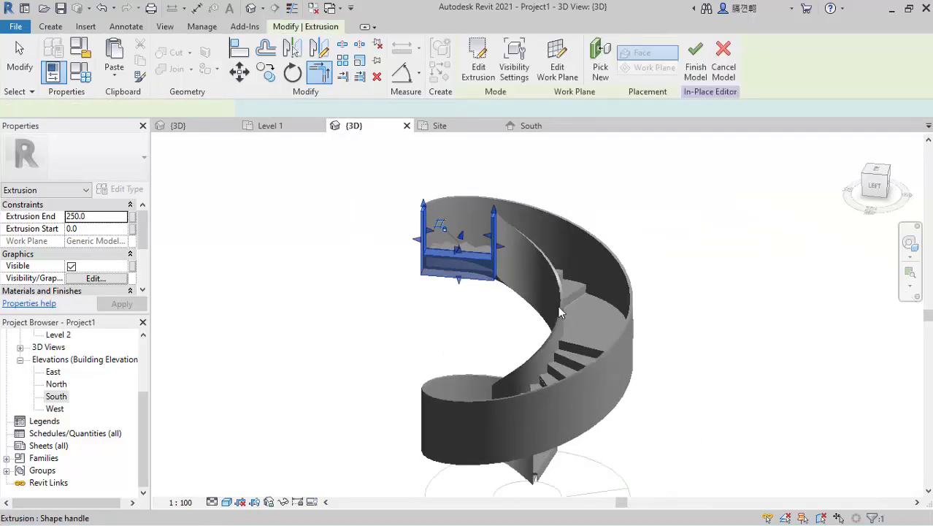
{"action": "mouse_move", "coordinate": [582, 304]}
{"action": "middle_mouse_down", "text": "shift"}
{"action": "mouse_move", "coordinate": [495, 335]}
{"action": "mouse_move", "coordinate": [435, 308]}
{"action": "mouse_move", "coordinate": [471, 307]}
{"action": "middle_mouse_up", "text": "shift"}
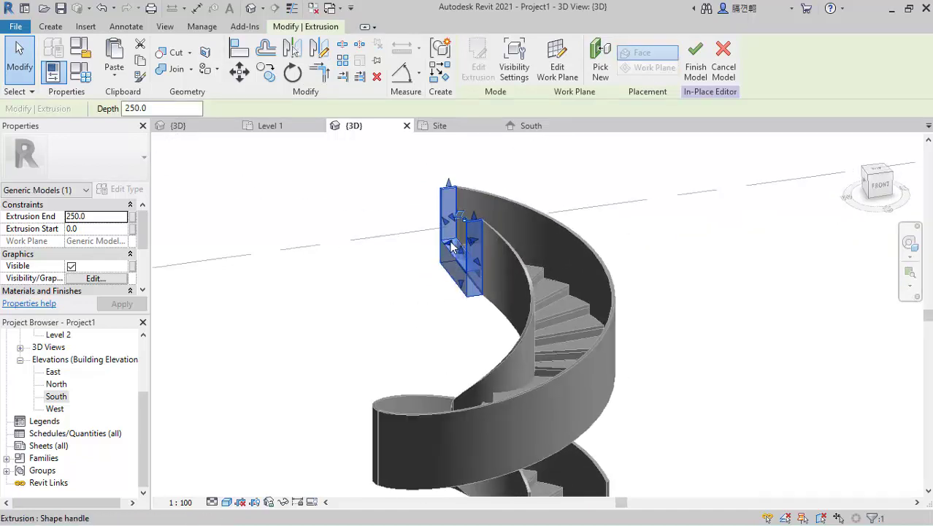
{"action": "left_click_drag", "start_coordinate": [423, 246], "coordinate": [146, 285]}
{"action": "scroll", "coordinate": [643, 371], "scroll_direction": "down", "scroll_amount": 4}
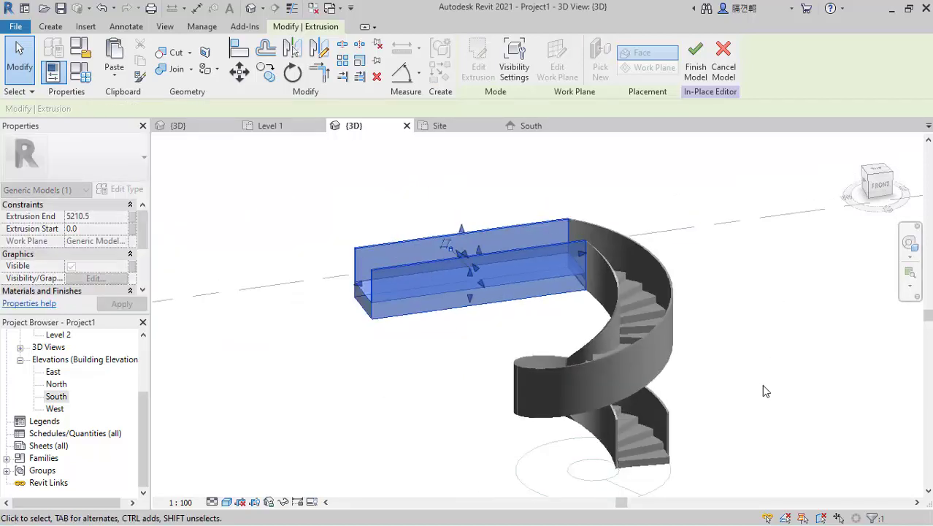
{"action": "middle_click_drag", "start_coordinate": [793, 379], "coordinate": [714, 312], "text": "shift"}
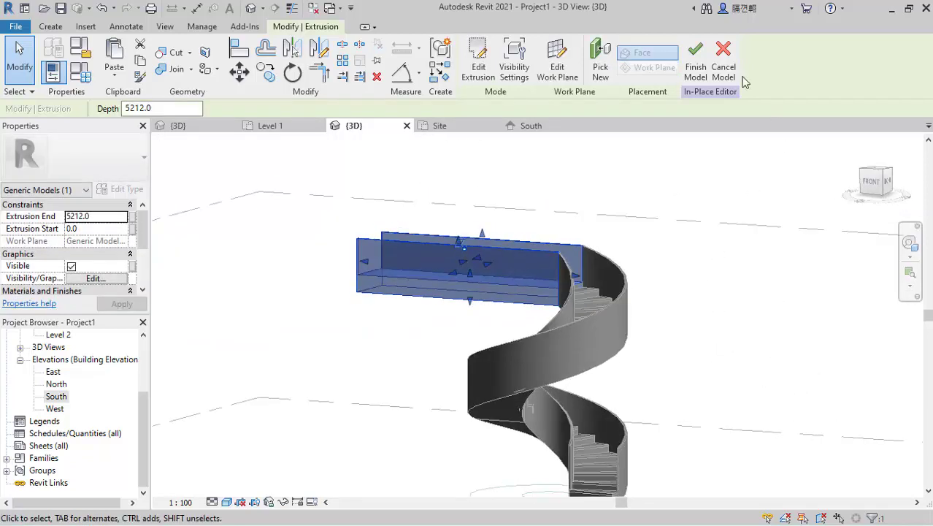
{"action": "left_click", "coordinate": [700, 67]}
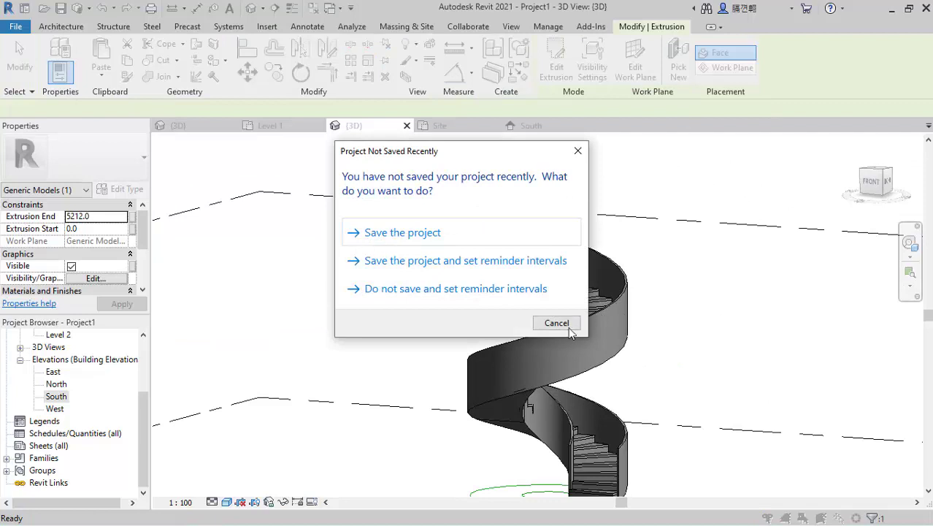
{"action": "left_click", "coordinate": [537, 323]}
Create a rectangular Generic 150mm floor on Level 1 that surrounds the whole spiral stair with a margin
{"action": "scroll", "coordinate": [511, 328], "scroll_direction": "up", "scroll_amount": 3}
{"action": "middle_click_drag", "start_coordinate": [483, 312], "coordinate": [494, 271], "text": "shift"}
{"action": "middle_click_drag", "start_coordinate": [597, 168], "coordinate": [584, 365], "text": "shift"}
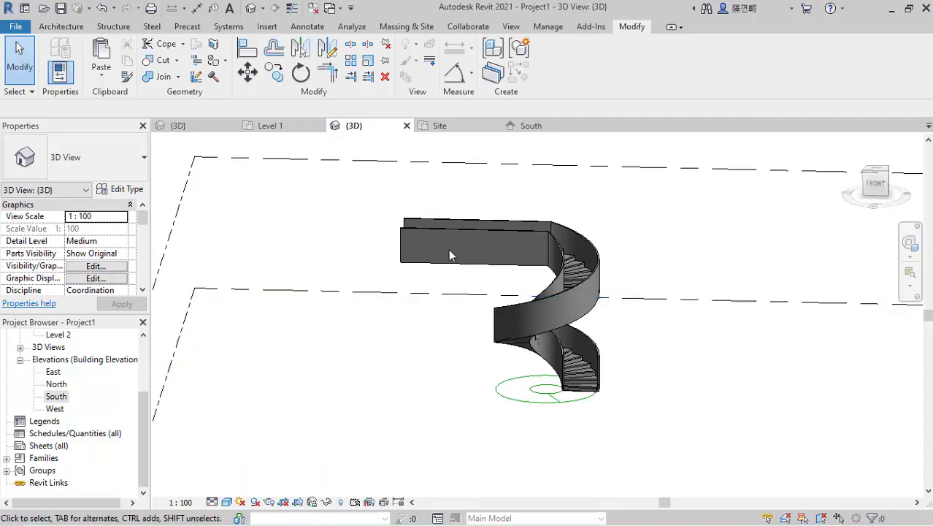
{"action": "scroll", "coordinate": [500, 332], "scroll_direction": "down", "scroll_amount": 2}
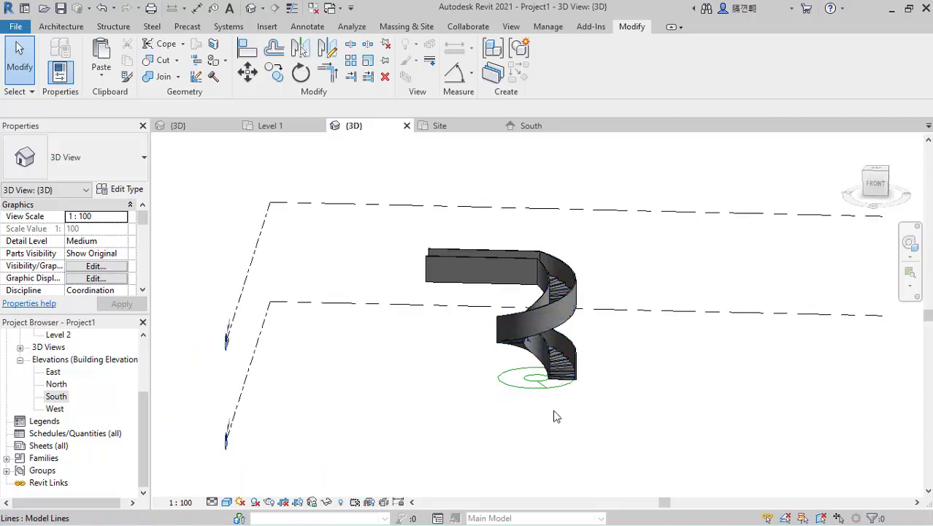
{"action": "middle_click_drag", "start_coordinate": [555, 351], "coordinate": [228, 232], "text": "shift"}
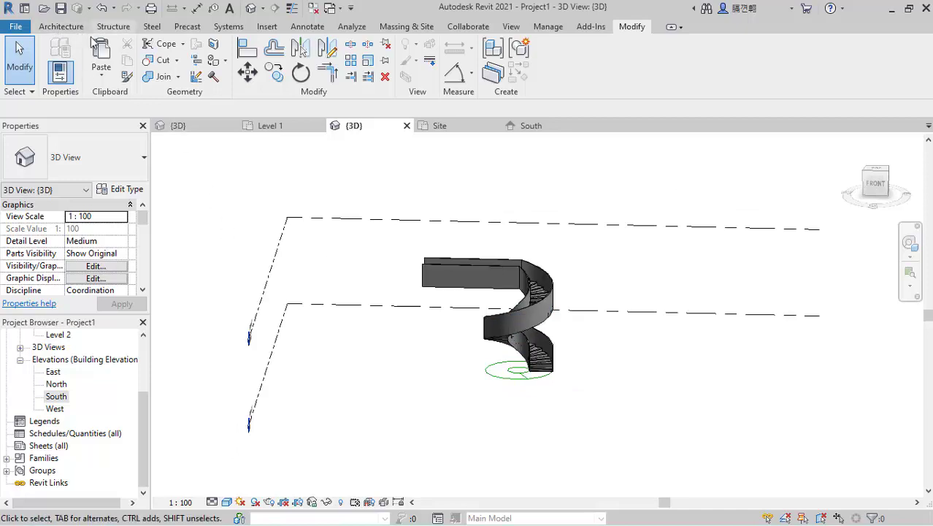
{"action": "left_click", "coordinate": [59, 30]}
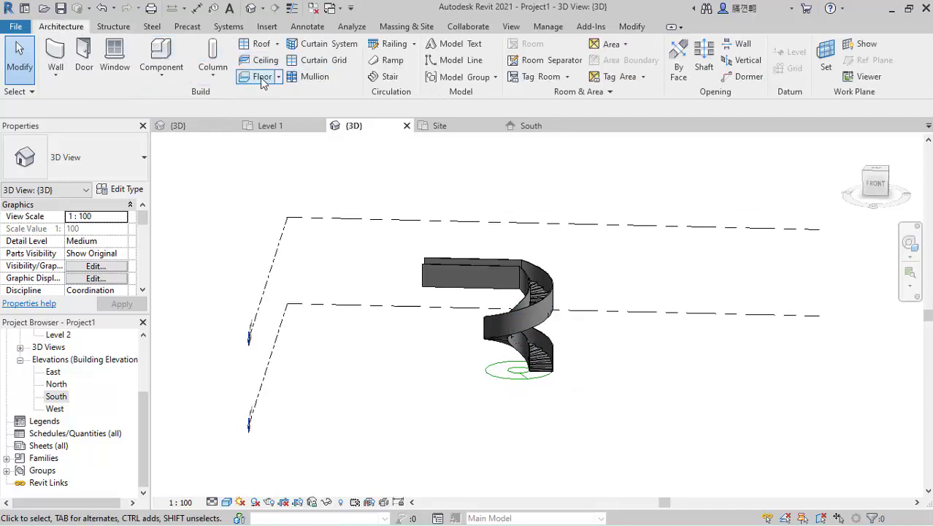
{"action": "left_click", "coordinate": [270, 125]}
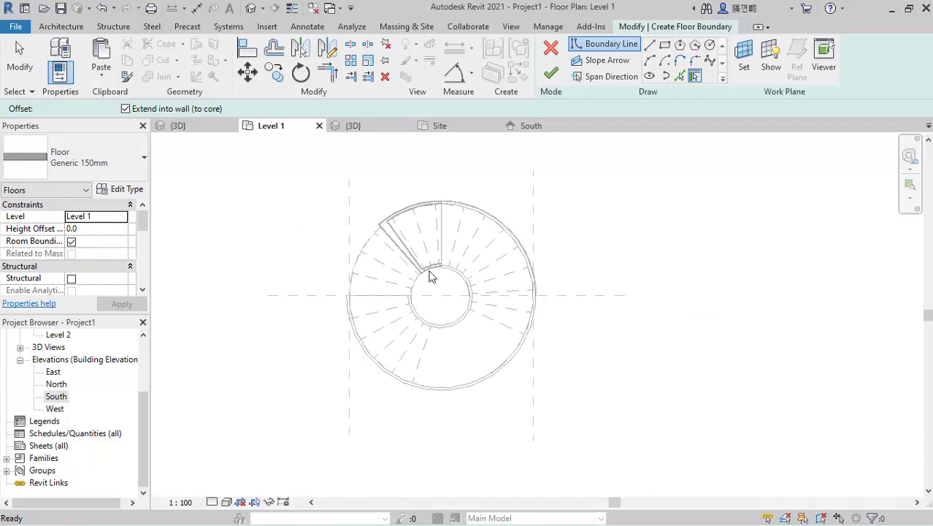
{"action": "left_click", "coordinate": [664, 45]}
{"action": "left_click", "coordinate": [259, 161]}
{"action": "left_click", "coordinate": [619, 460]}
{"action": "left_click", "coordinate": [556, 72]}
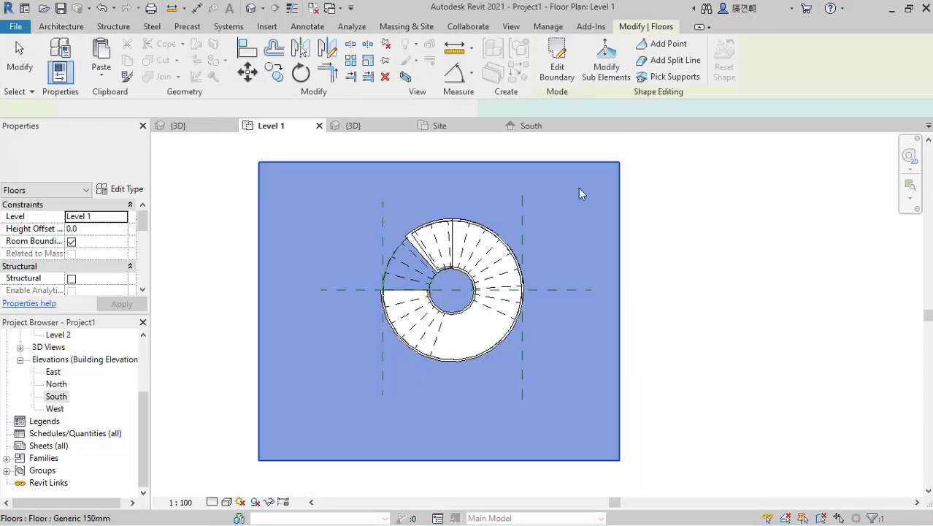
Examine the finished stair, its upper walkway and the base floor in the 3D view
{"action": "key", "text": "ctrl+Tab"}
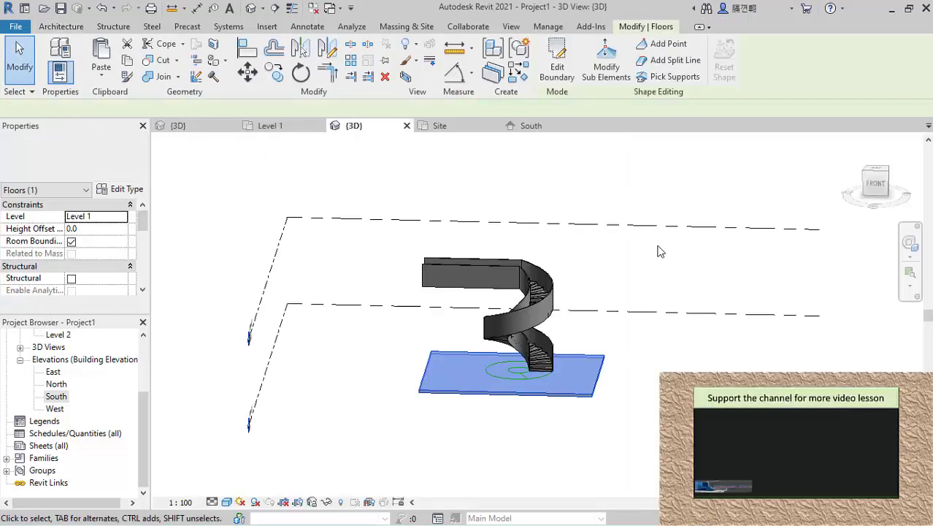
{"action": "scroll", "coordinate": [523, 384], "scroll_direction": "up", "scroll_amount": 3}
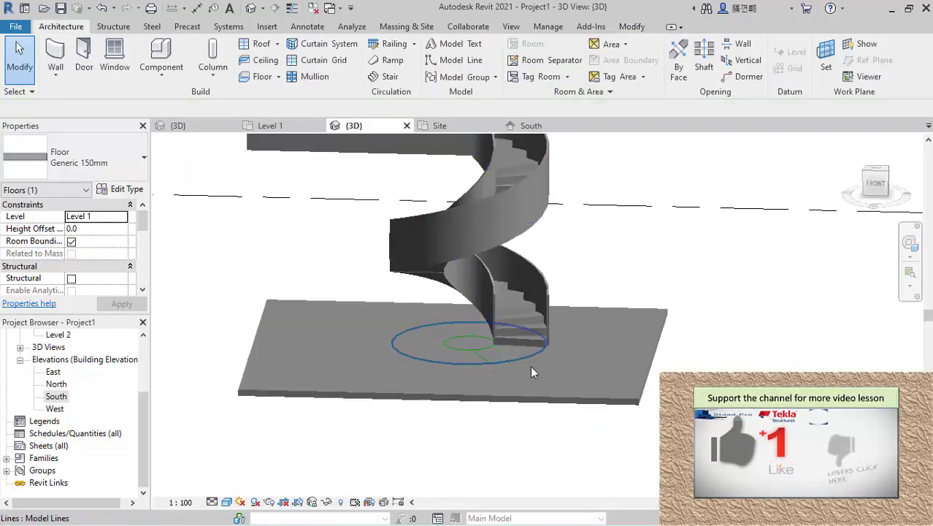
{"action": "scroll", "coordinate": [530, 360], "scroll_direction": "down", "scroll_amount": 2}
{"action": "key", "text": "Escape"}
{"action": "scroll", "coordinate": [504, 220], "scroll_direction": "up", "scroll_amount": 1}
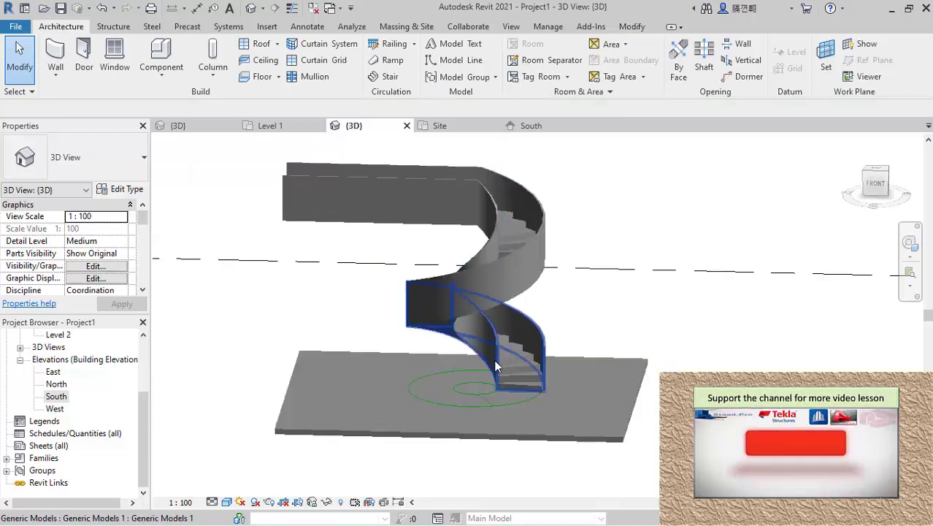
{"action": "scroll", "coordinate": [525, 277], "scroll_direction": "down", "scroll_amount": 1}
{"action": "scroll", "coordinate": [559, 323], "scroll_direction": "up", "scroll_amount": 1}
{"action": "scroll", "coordinate": [556, 335], "scroll_direction": "down", "scroll_amount": 1}
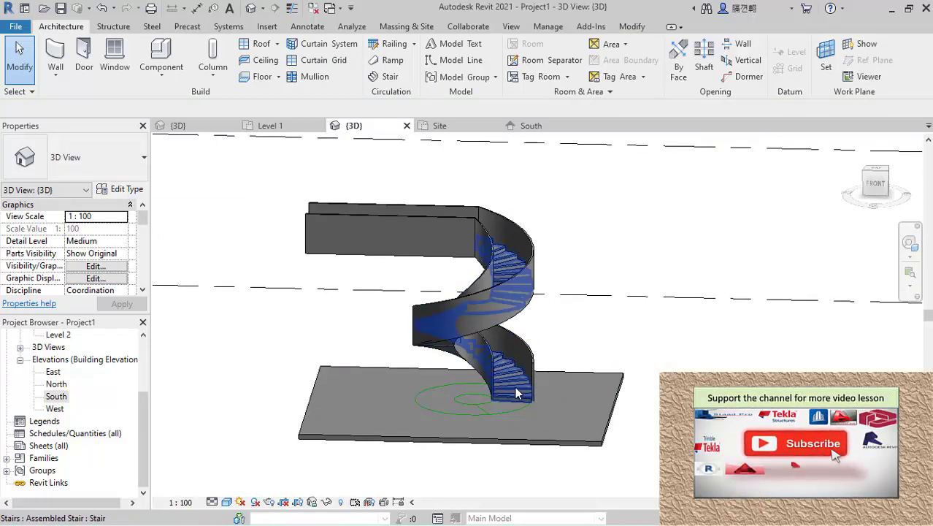
{"action": "scroll", "coordinate": [542, 383], "scroll_direction": "up", "scroll_amount": 1}
{"action": "scroll", "coordinate": [547, 384], "scroll_direction": "down", "scroll_amount": 1}
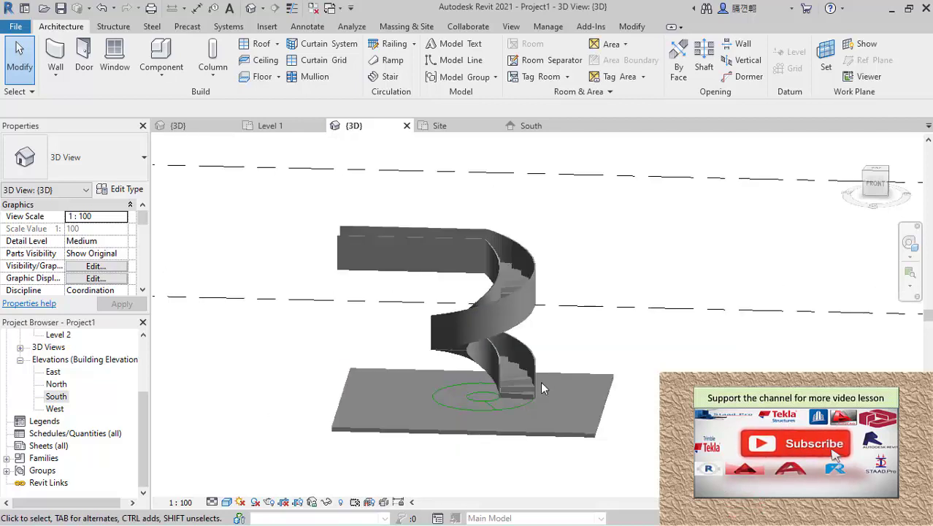
{"action": "scroll", "coordinate": [537, 333], "scroll_direction": "up", "scroll_amount": 1}
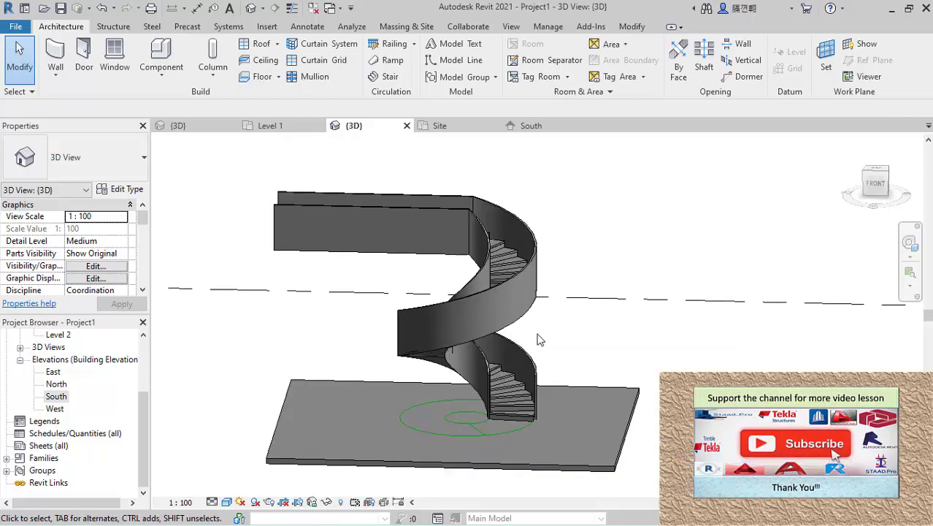
{"action": "scroll", "coordinate": [543, 341], "scroll_direction": "down", "scroll_amount": 1}
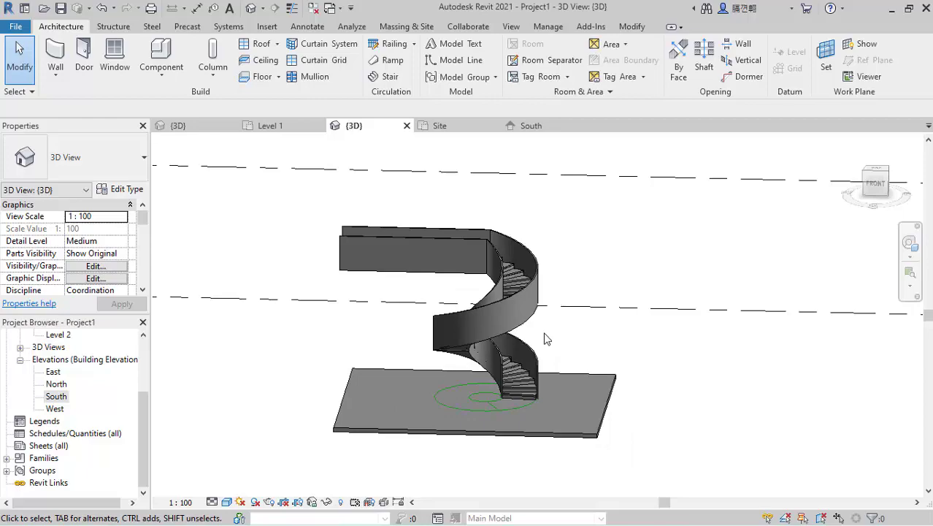